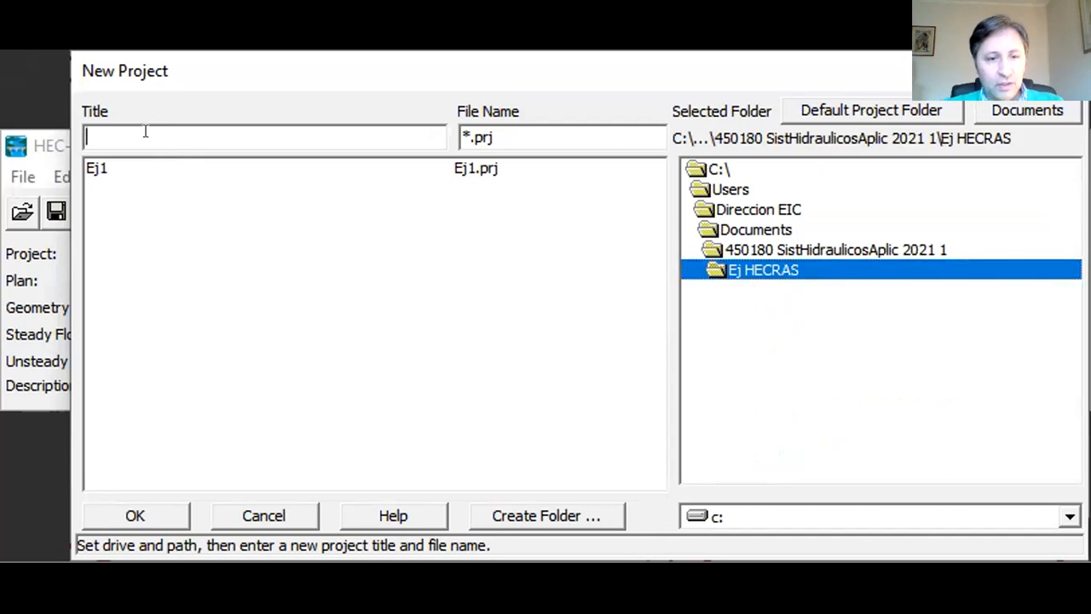
- Create a new project titled P21 in the Ej HECRAS folder, accepting SI units
{"action": "type", "text": "P21"}
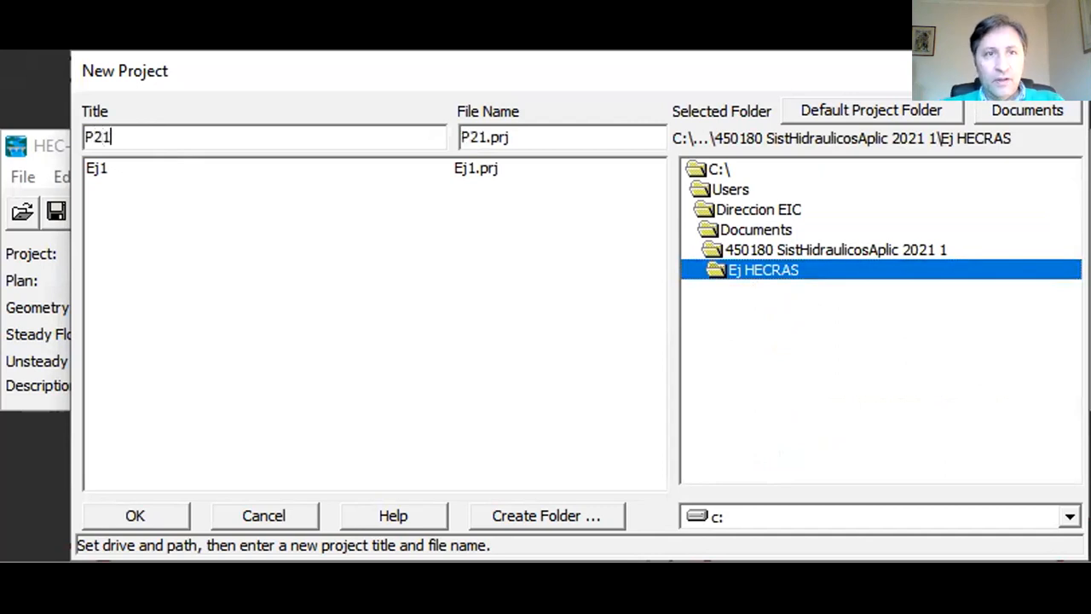
{"action": "left_click", "coordinate": [136, 516]}
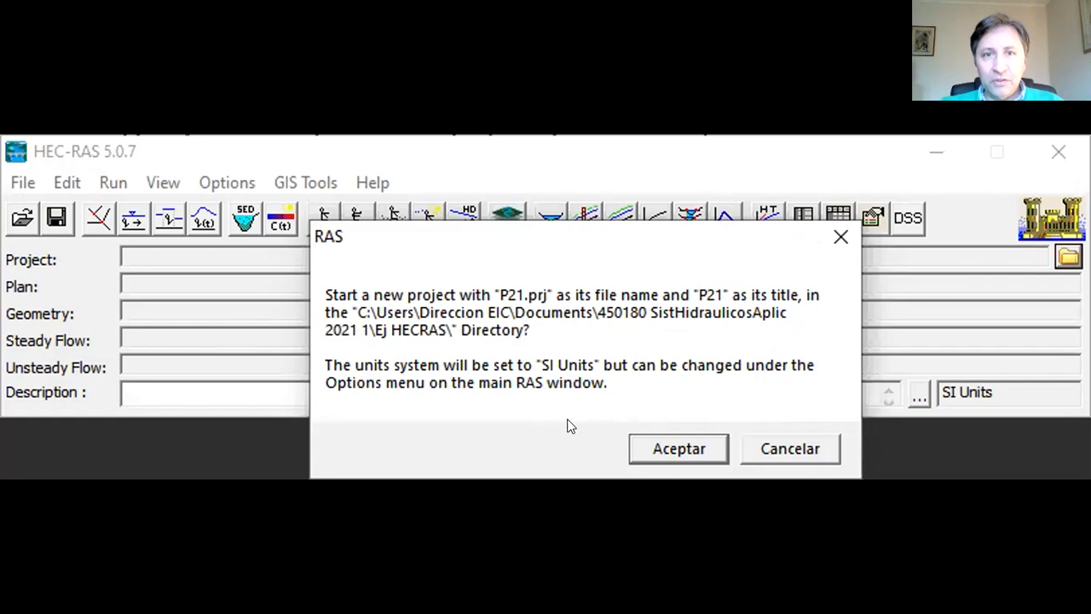
{"action": "left_click", "coordinate": [650, 449]}
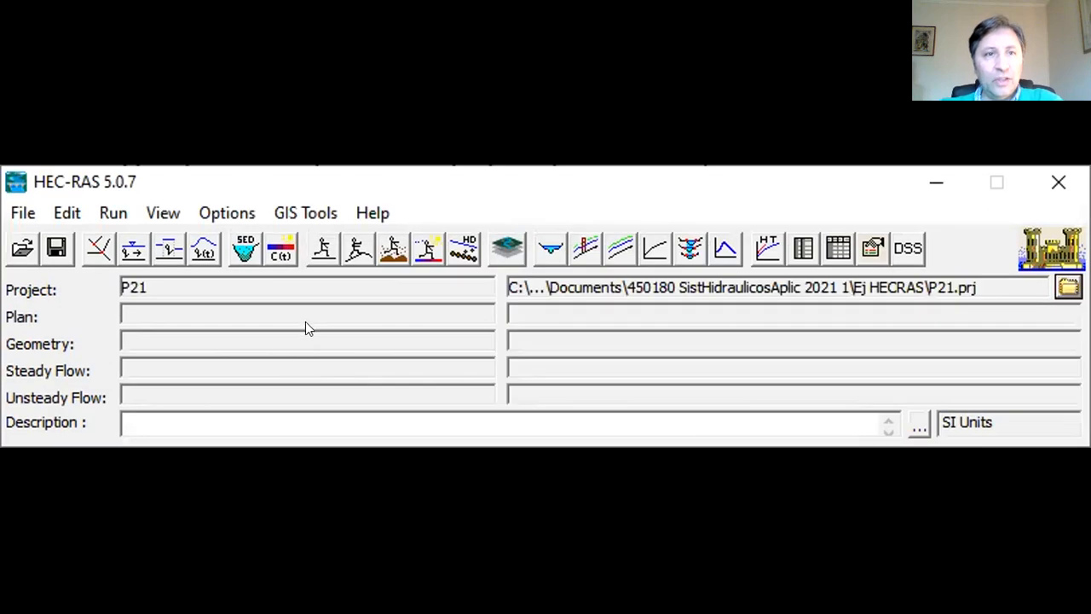
- Draw a straight two-point river reach in the geometric data and name the river Canal and the reach 3
{"action": "left_click", "coordinate": [92, 252]}
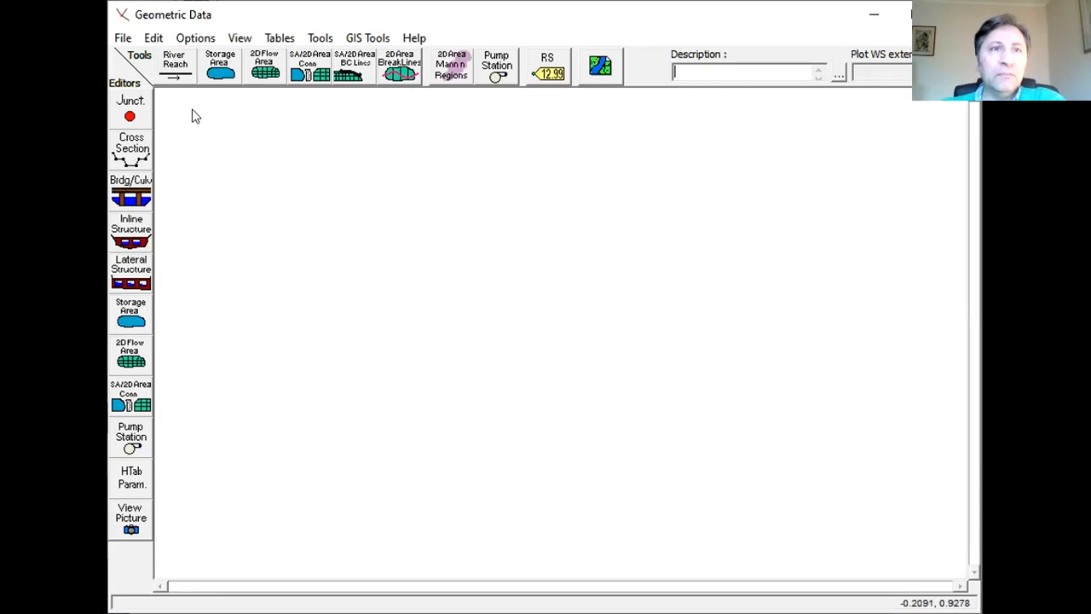
{"action": "left_click", "coordinate": [173, 66]}
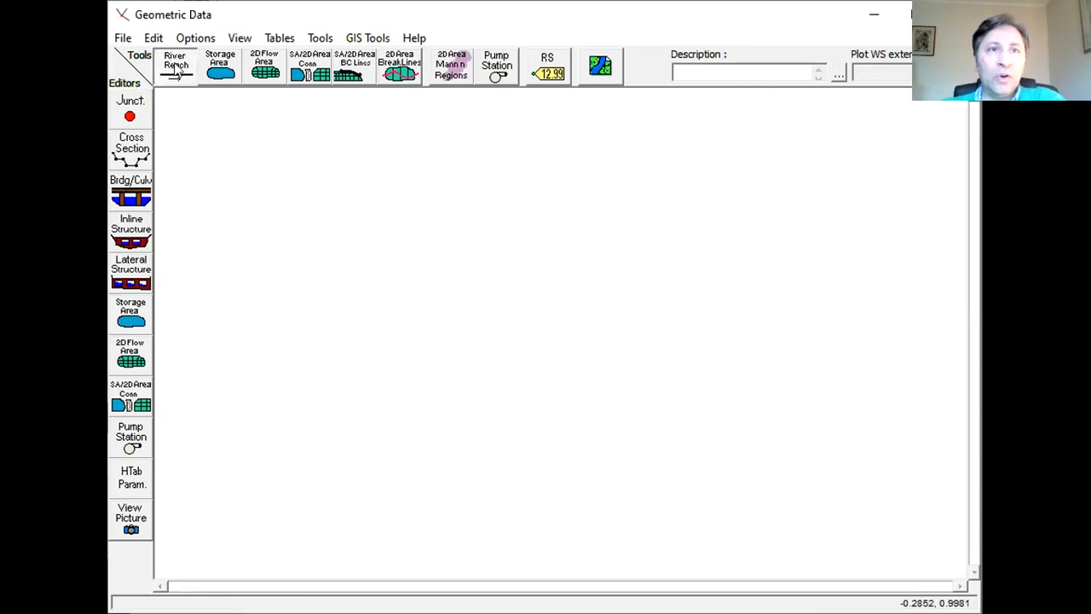
{"action": "left_click", "coordinate": [282, 254]}
{"action": "double_click", "coordinate": [738, 306]}
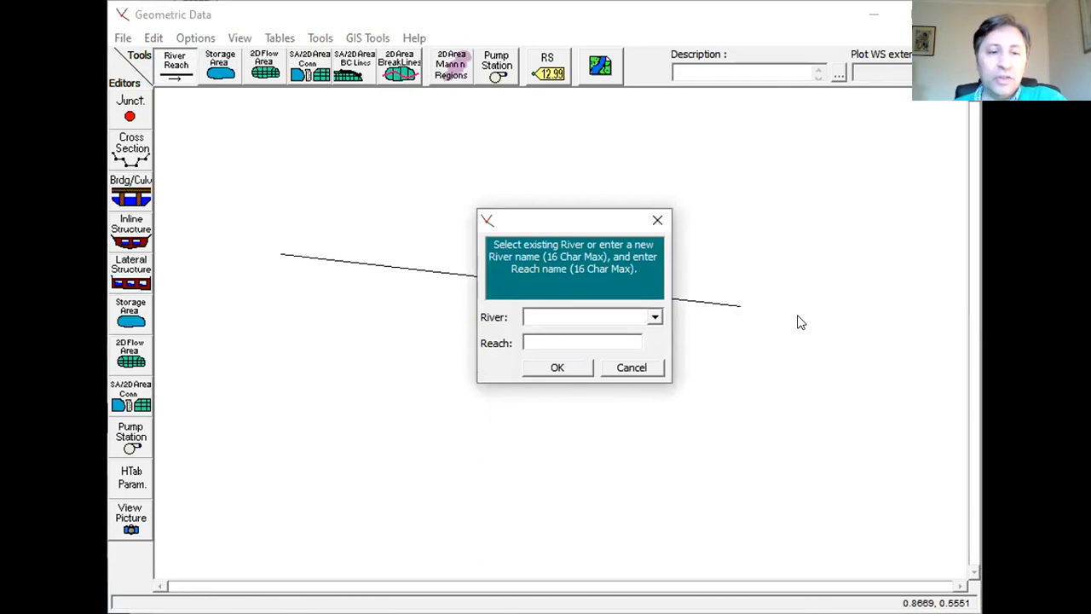
{"action": "type", "text": "Canal"}
{"action": "left_click", "coordinate": [556, 341]}
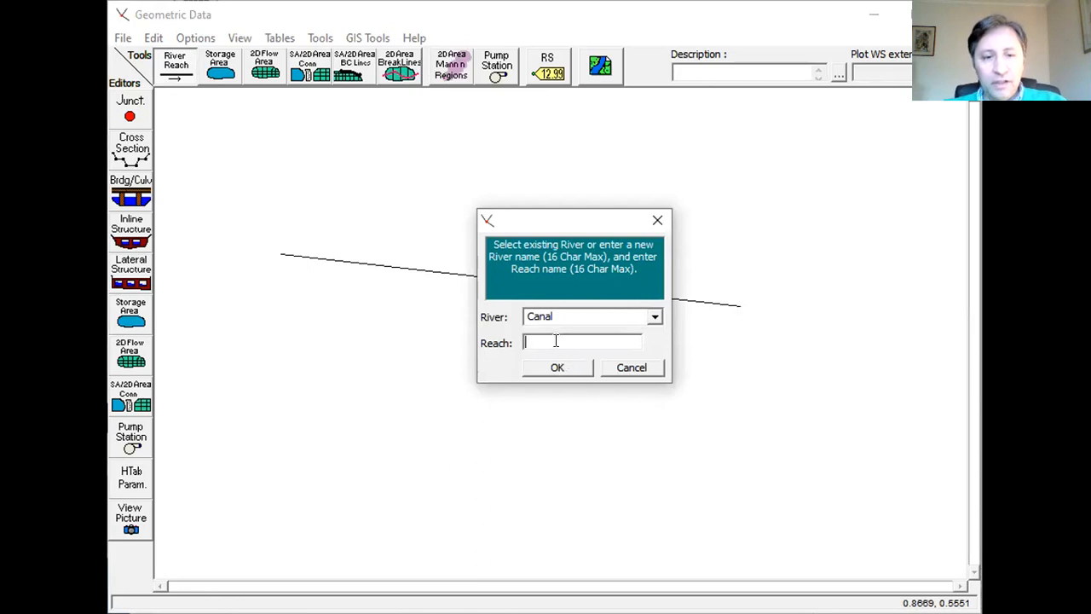
{"action": "type", "text": "3"}
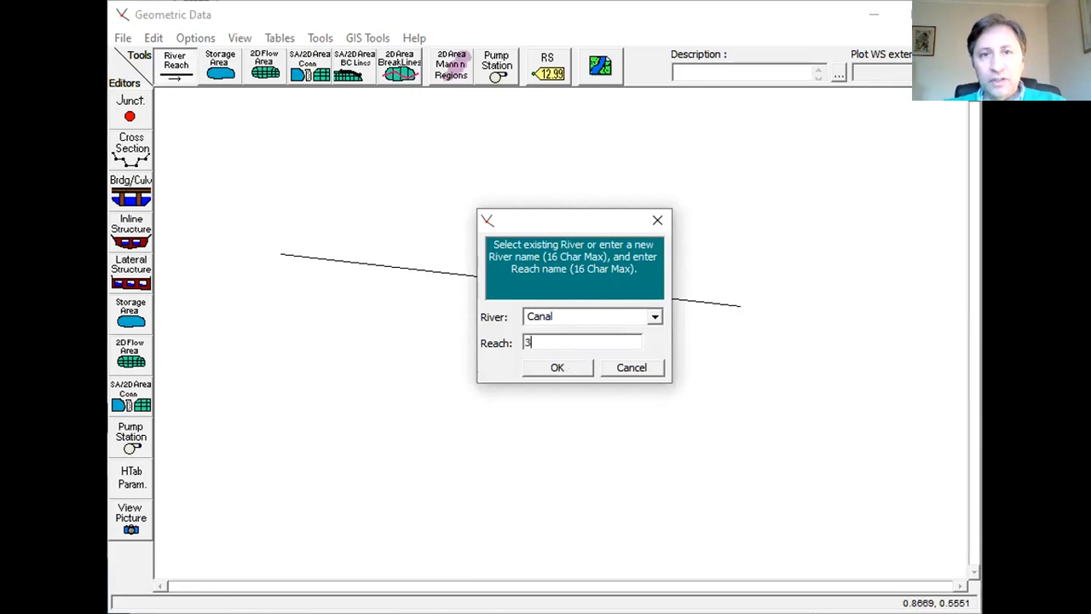
{"action": "left_click", "coordinate": [551, 370]}
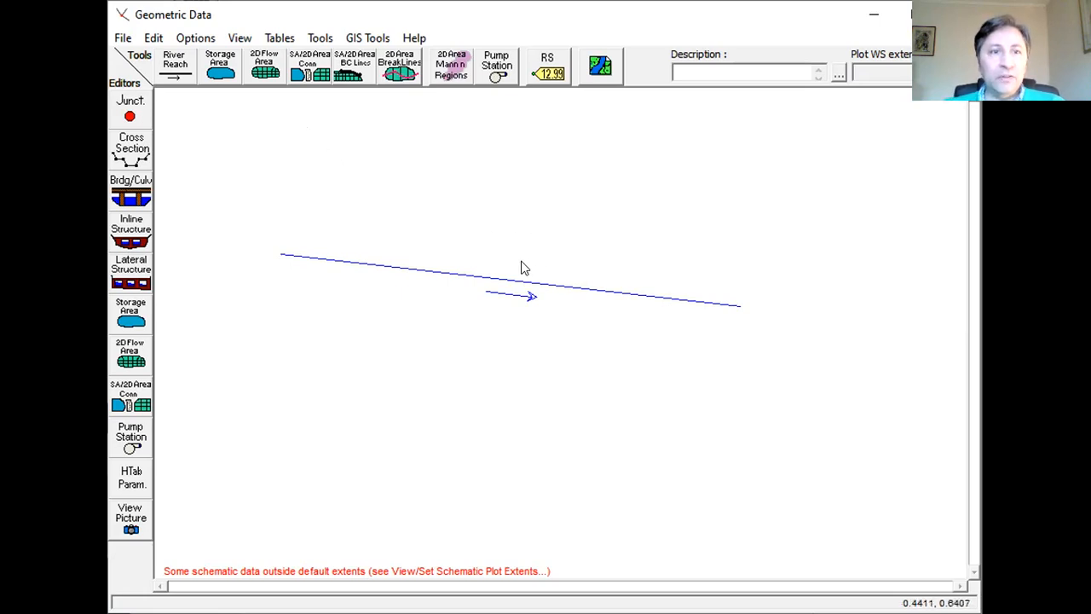
- Add a new cross section at river station 0 in reach 3 of the Canal river
{"action": "left_click", "coordinate": [131, 152]}
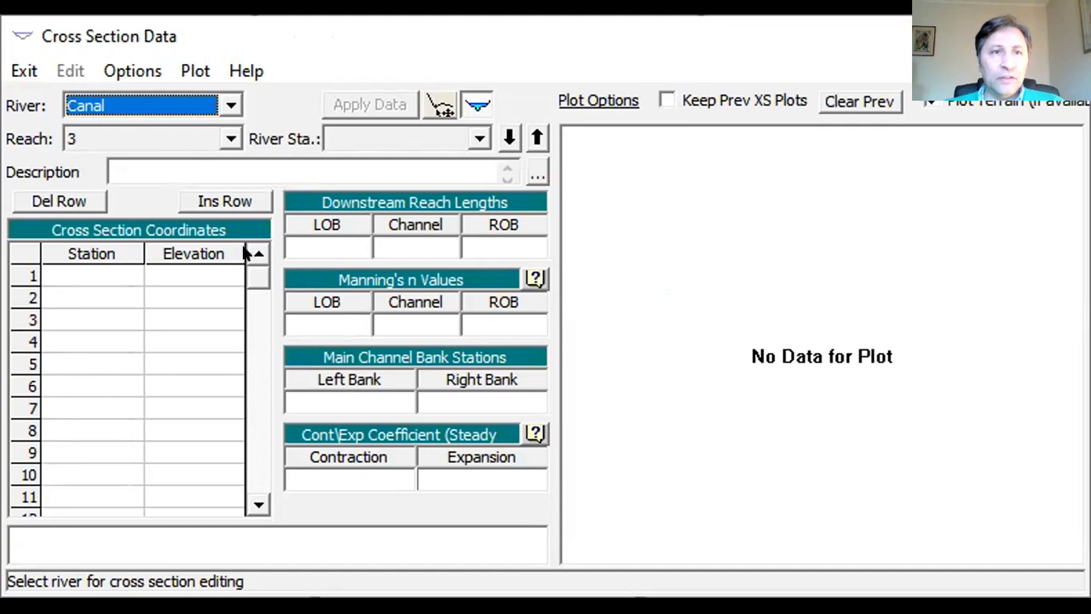
{"action": "left_click", "coordinate": [128, 70]}
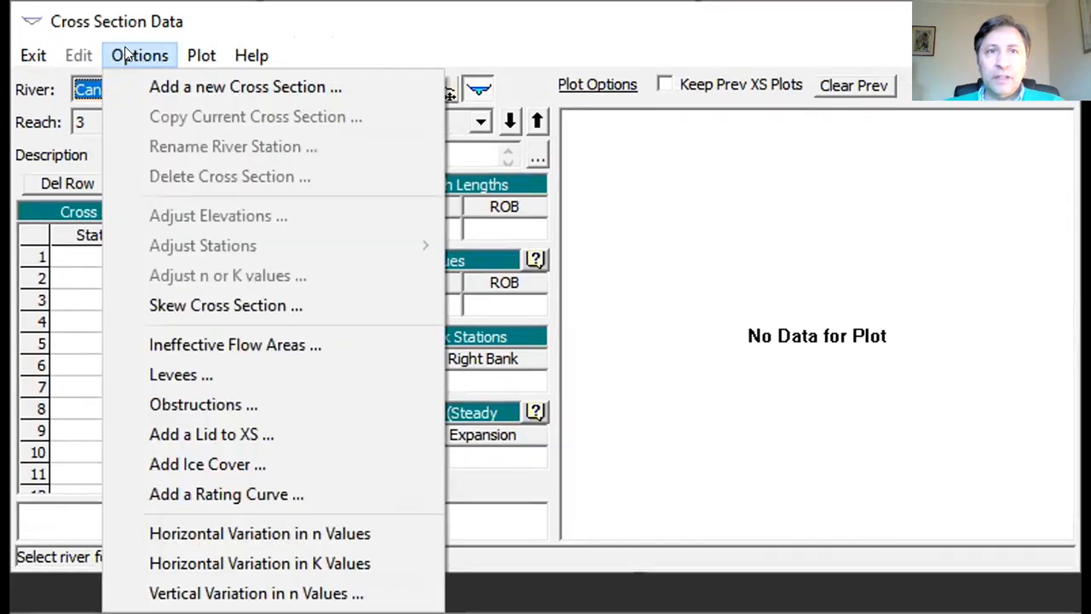
{"action": "left_click", "coordinate": [155, 86]}
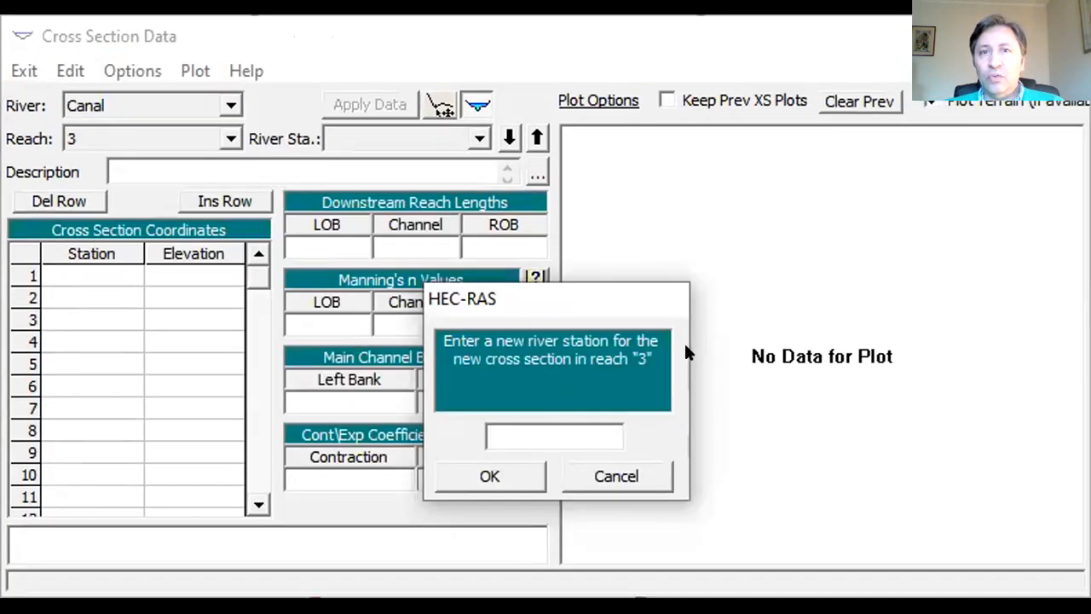
{"action": "type", "text": "0"}
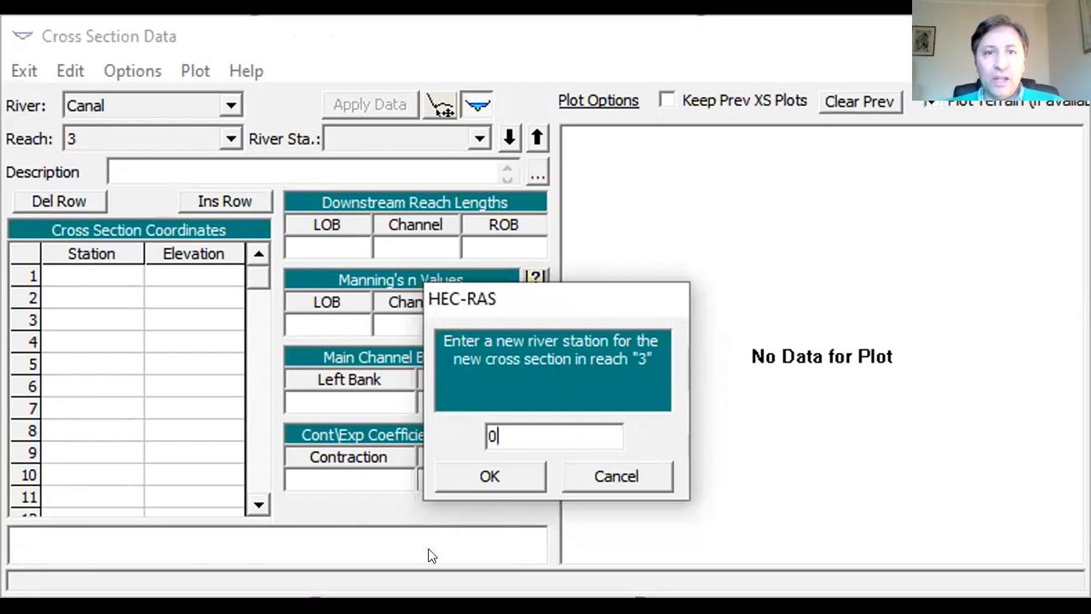
{"action": "left_click", "coordinate": [473, 473]}
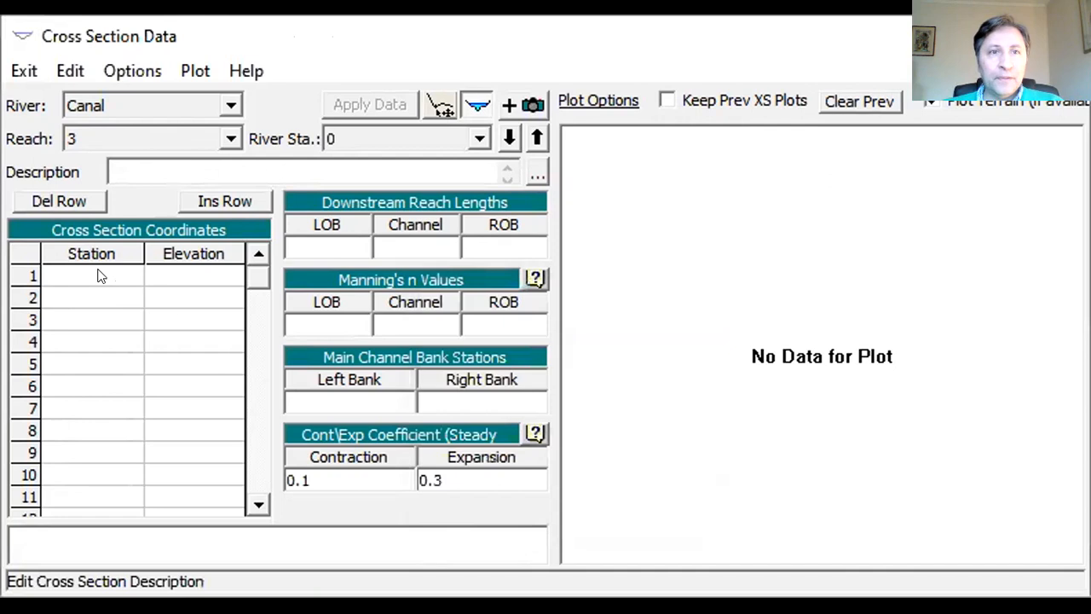
- Enter stations 0 and 3 in the second and third rows of the cross section coordinates
{"action": "left_click", "coordinate": [97, 275]}
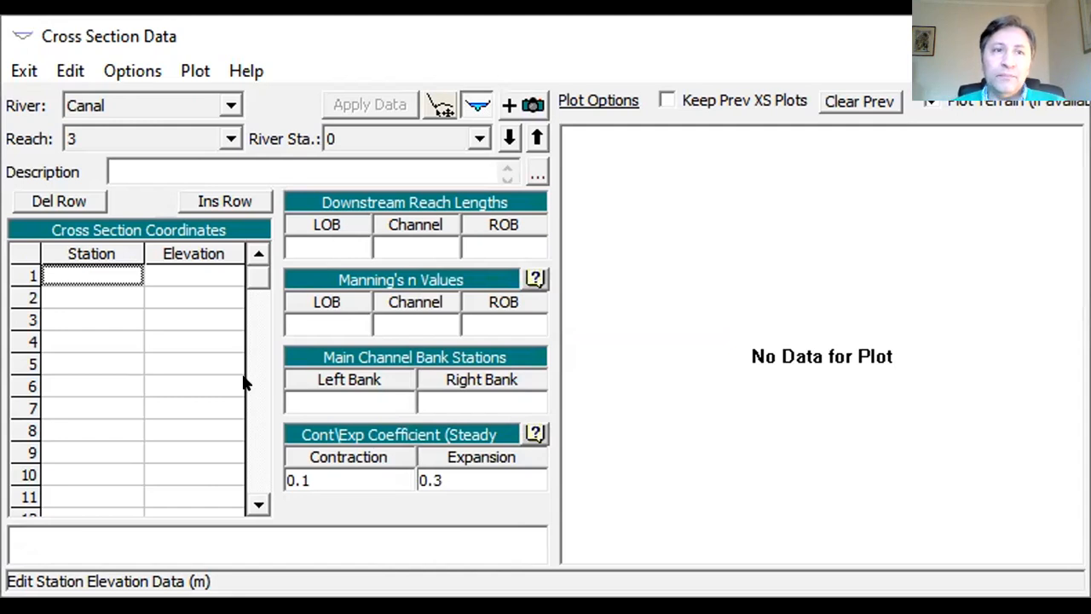
{"action": "left_click", "coordinate": [92, 295]}
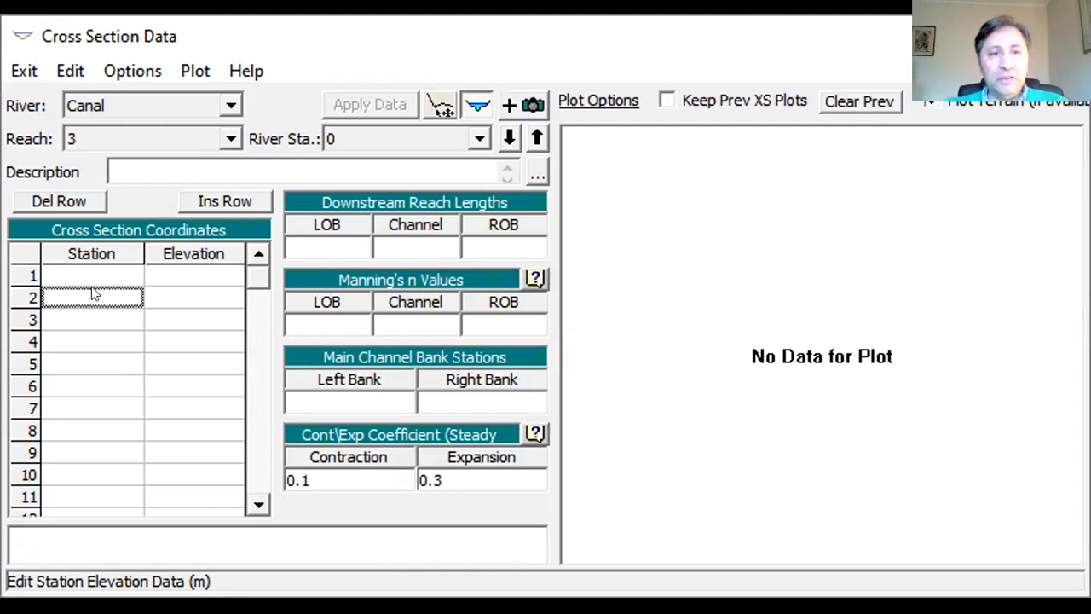
{"action": "type", "text": "0"}
{"action": "left_click", "coordinate": [95, 315]}
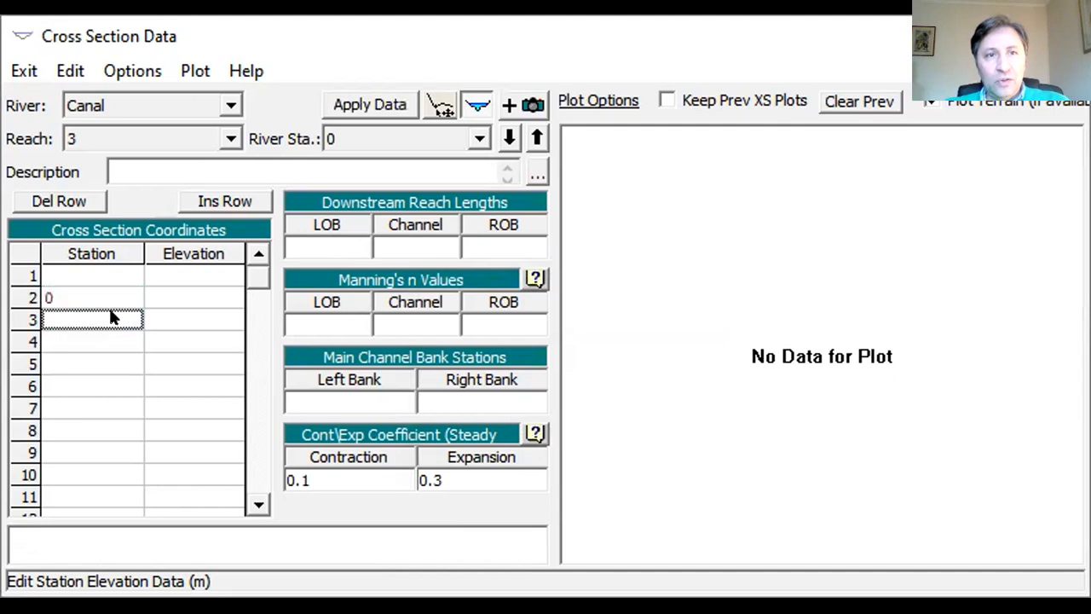
{"action": "type", "text": "3"}
{"action": "left_click", "coordinate": [135, 360]}
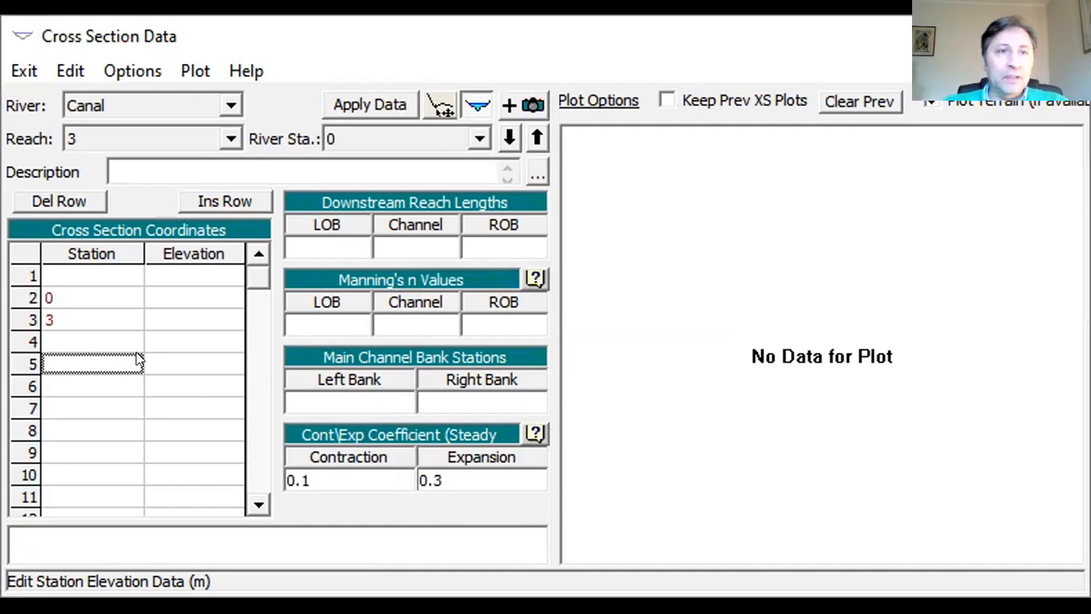
- Set the stations in coordinate rows 2 and 3 to -1.5 and 1.5 so the channel bottom is centred on zero
{"action": "left_click", "coordinate": [117, 296]}
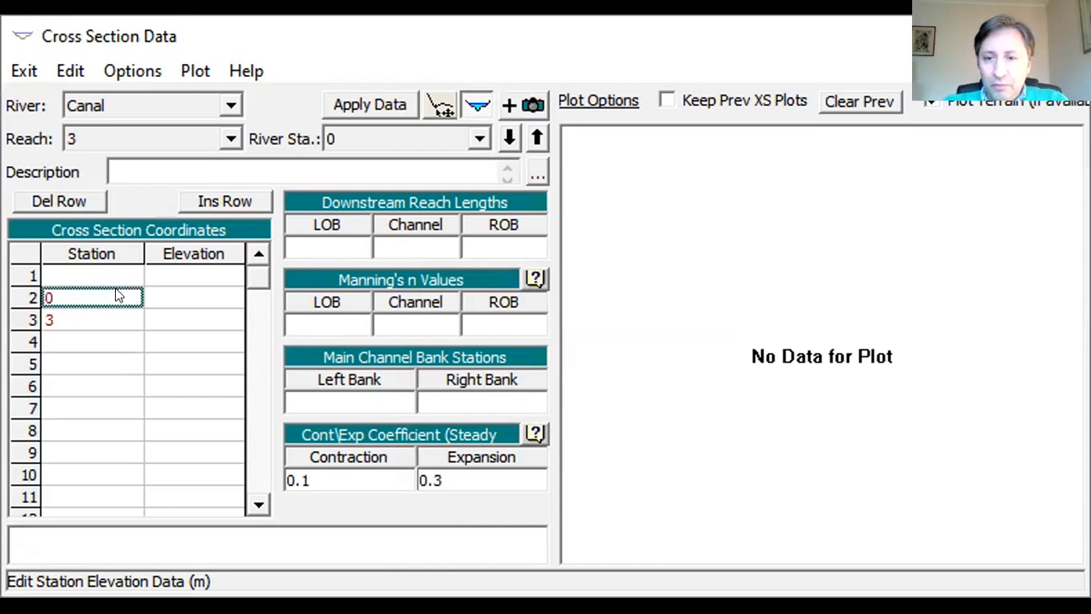
{"action": "type", "text": "-01.5"}
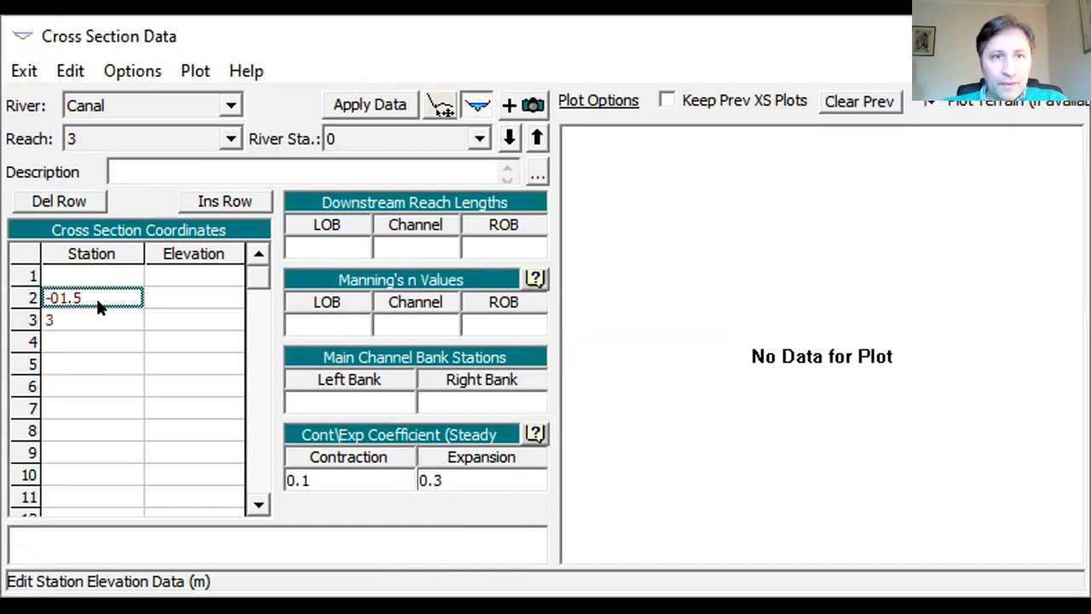
{"action": "key", "text": "BackSpace"}
{"action": "key", "text": "BackSpace"}
{"action": "key", "text": "BackSpace"}
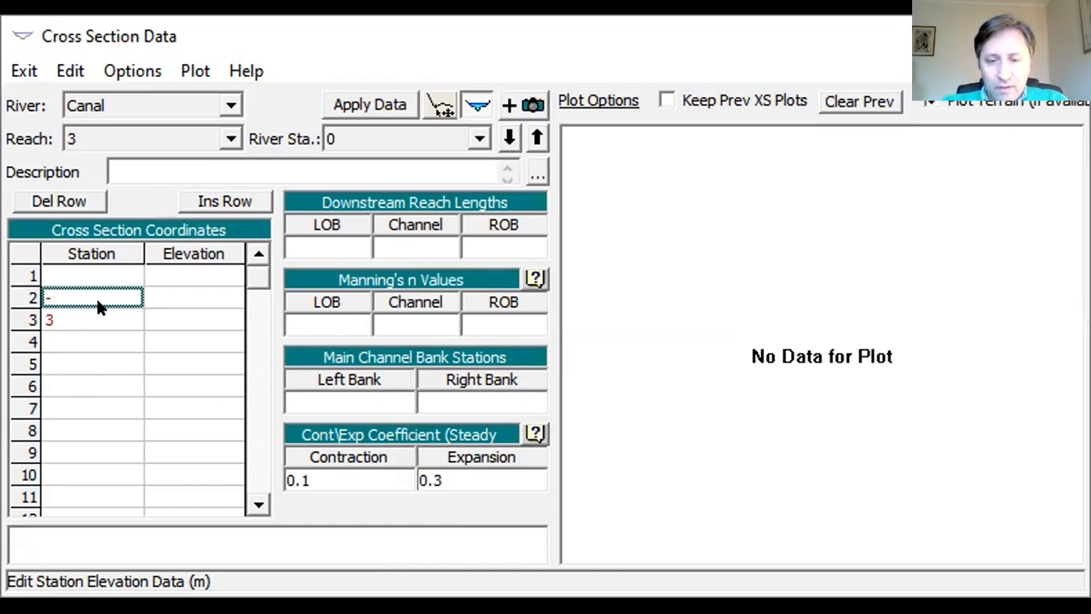
{"action": "type", "text": "1.5"}
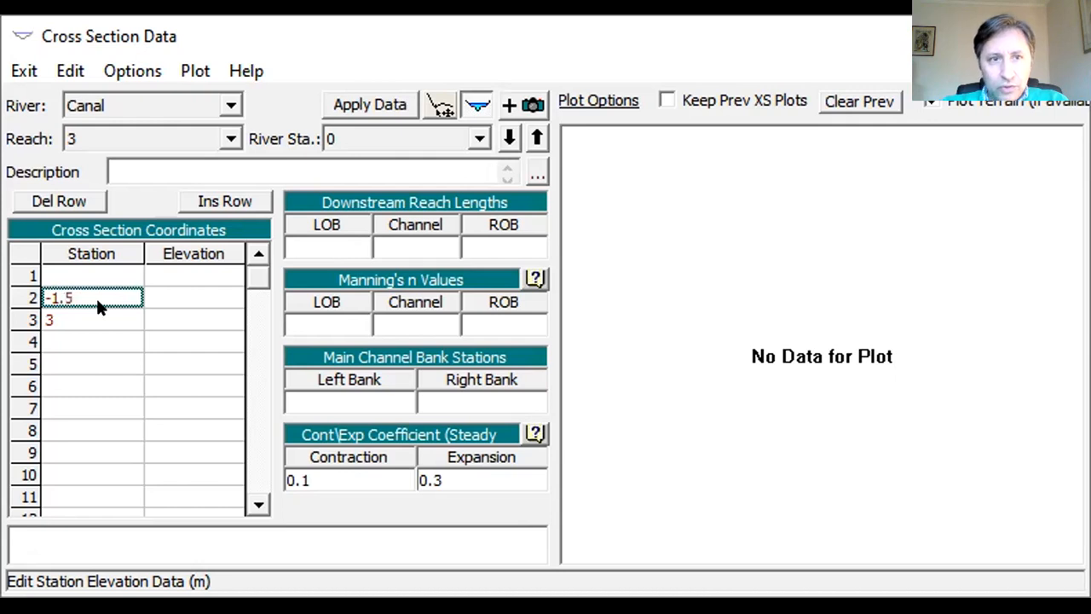
{"action": "left_click", "coordinate": [70, 317]}
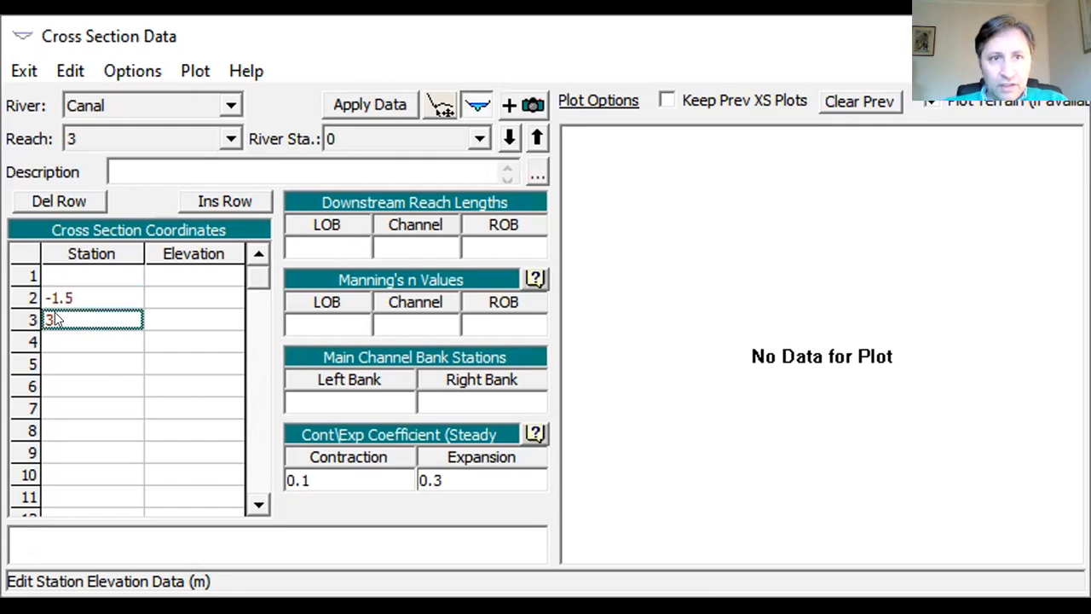
{"action": "key", "text": "BackSpace"}
{"action": "type", "text": "1"}
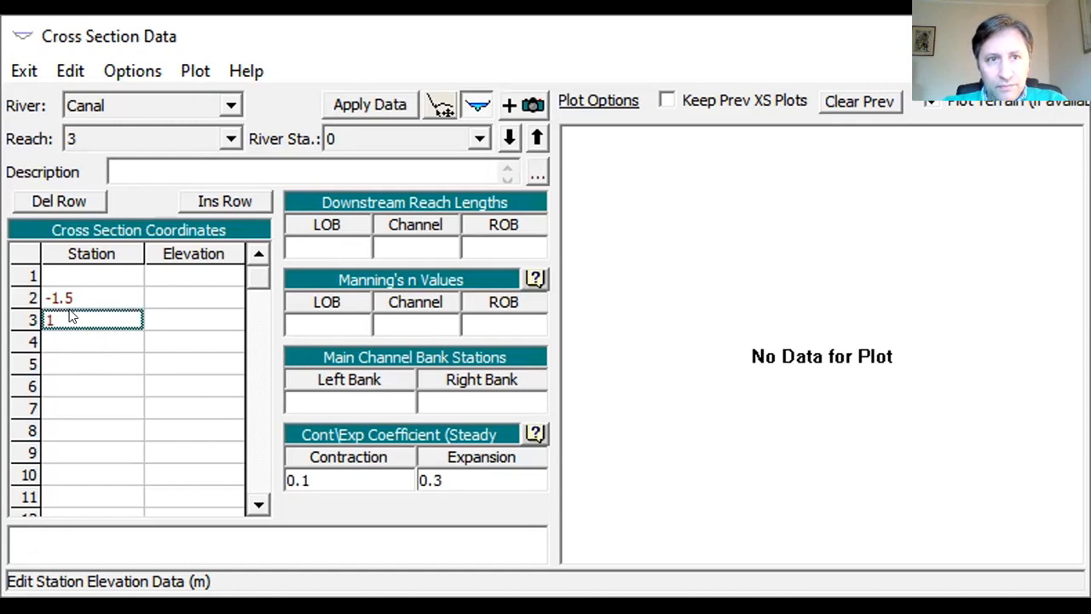
{"action": "type", "text": ".5"}
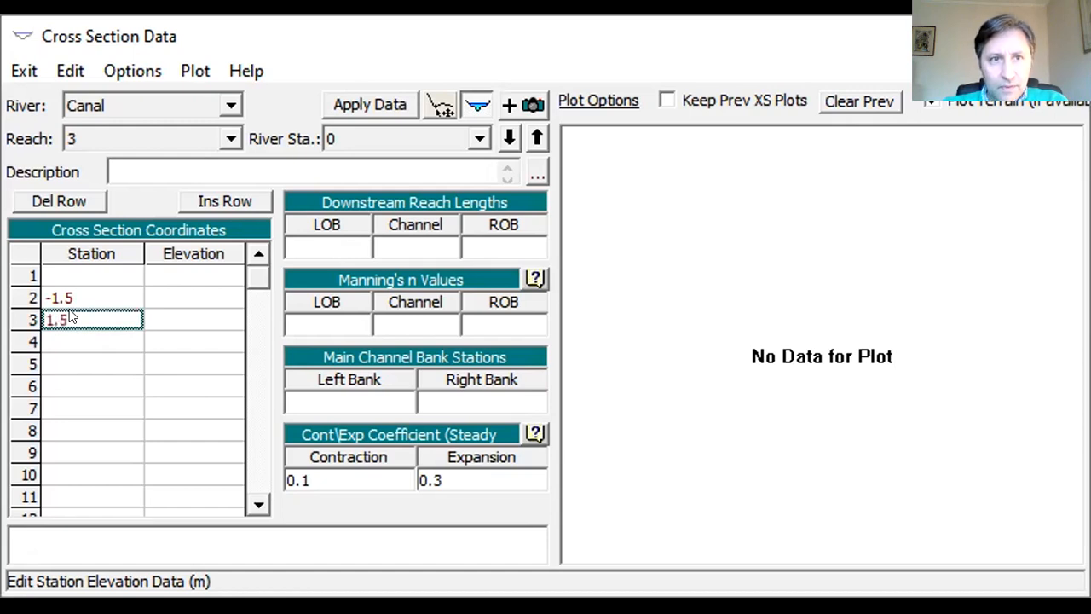
{"action": "key", "text": "Tab"}
{"action": "left_click", "coordinate": [55, 322]}
- Enter an elevation of 0 for both channel-bottom points at stations -1.5 and 1.5
{"action": "left_click", "coordinate": [157, 294]}
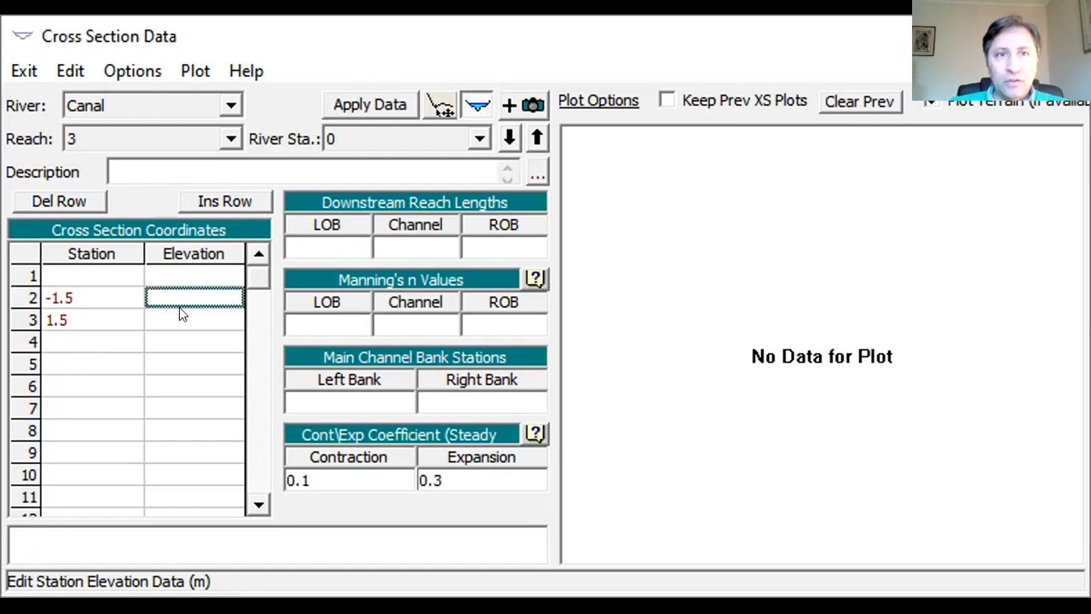
{"action": "type", "text": "0"}
{"action": "key", "text": "Tab"}
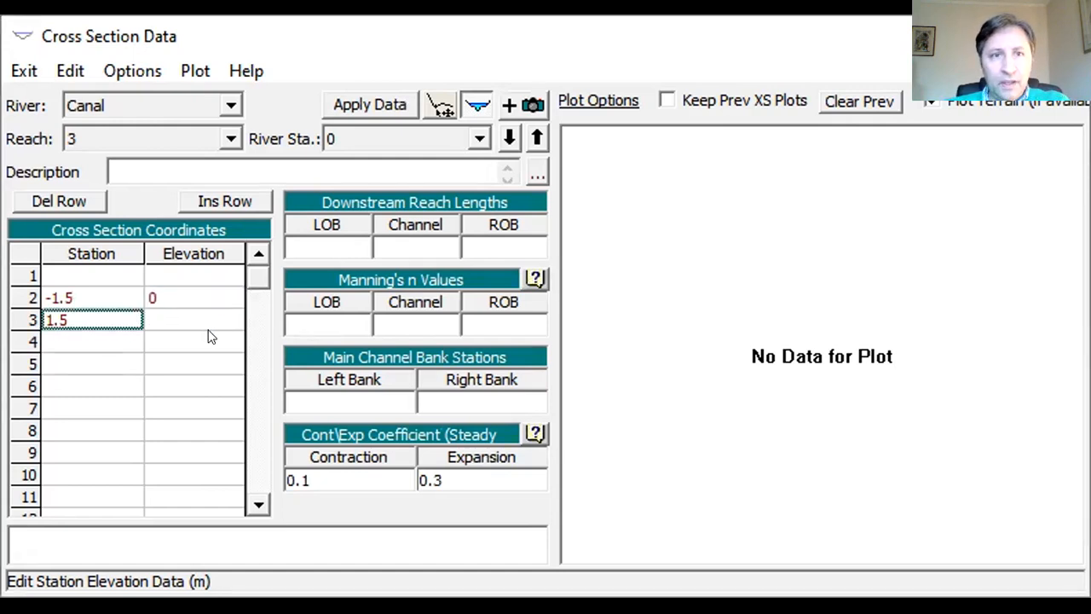
{"action": "left_click", "coordinate": [199, 317]}
{"action": "type", "text": "0"}
{"action": "key", "text": "Tab"}
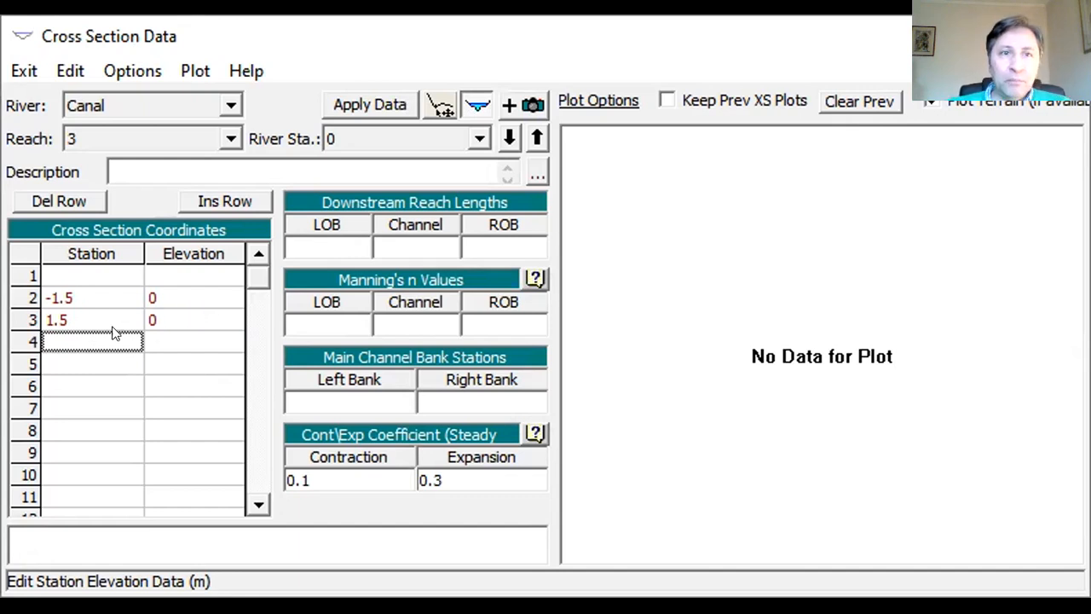
- Enter an elevation of 3 in the fourth row of the cross section coordinates
{"action": "left_click", "coordinate": [165, 340]}
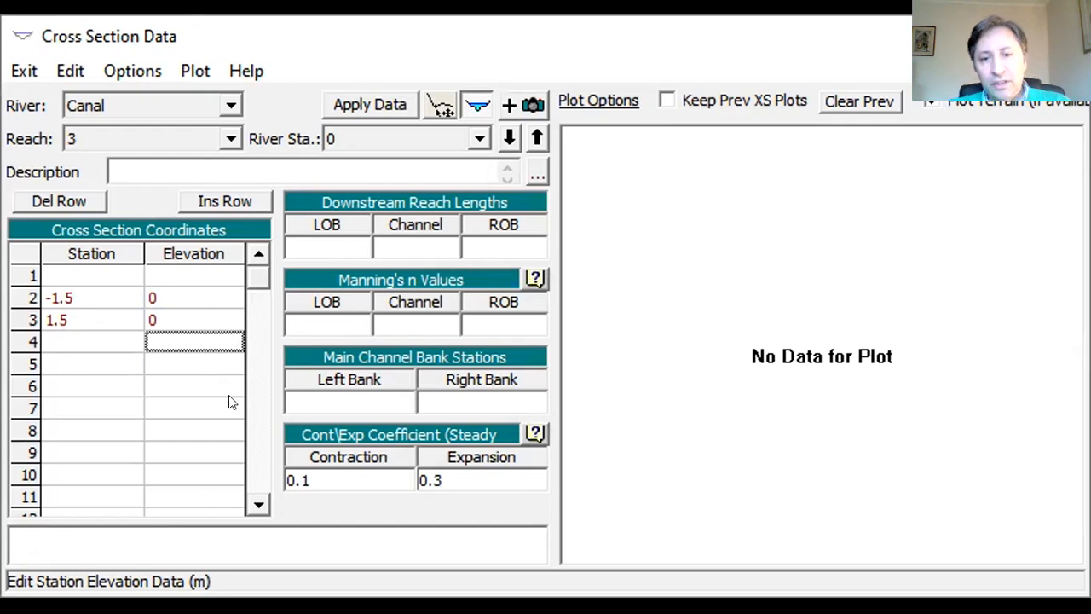
{"action": "type", "text": "3"}
{"action": "left_click", "coordinate": [140, 384]}
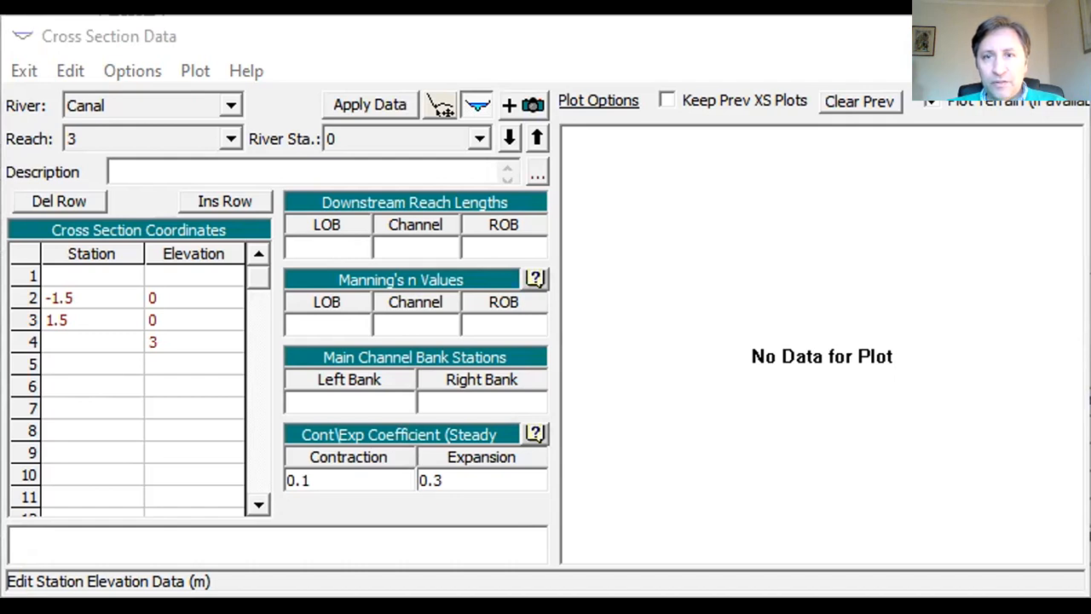
- Consult the Ejercicio 1 slide for the trapezoidal section's side slopes, and set coordinate row 4 to station 2 and elevation 4
{"action": "key", "text": "alt+Tab"}
{"action": "key", "text": "Left"}
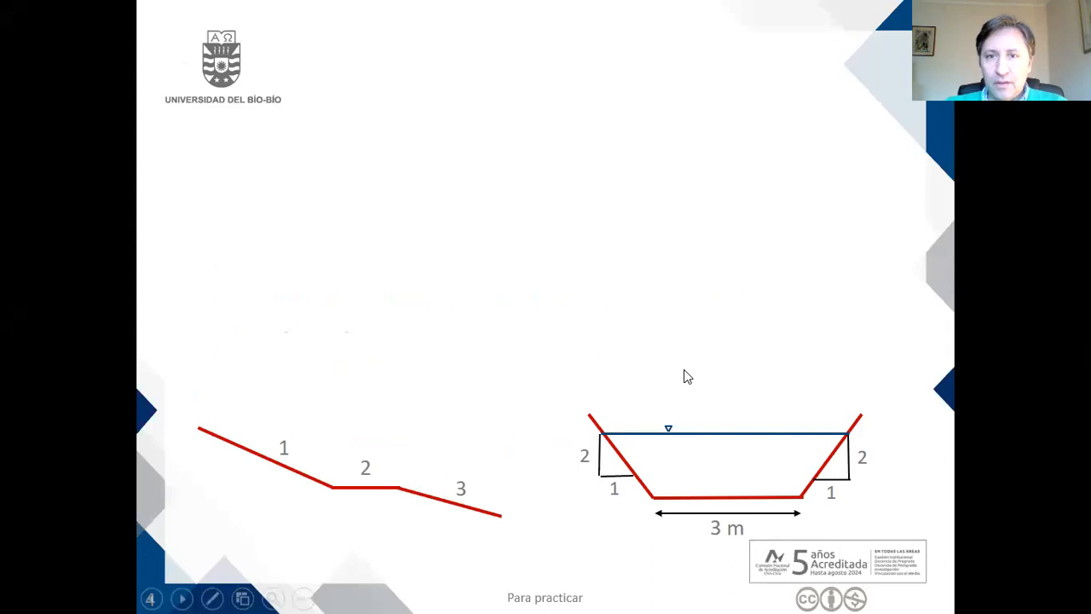
{"action": "key", "text": "Left"}
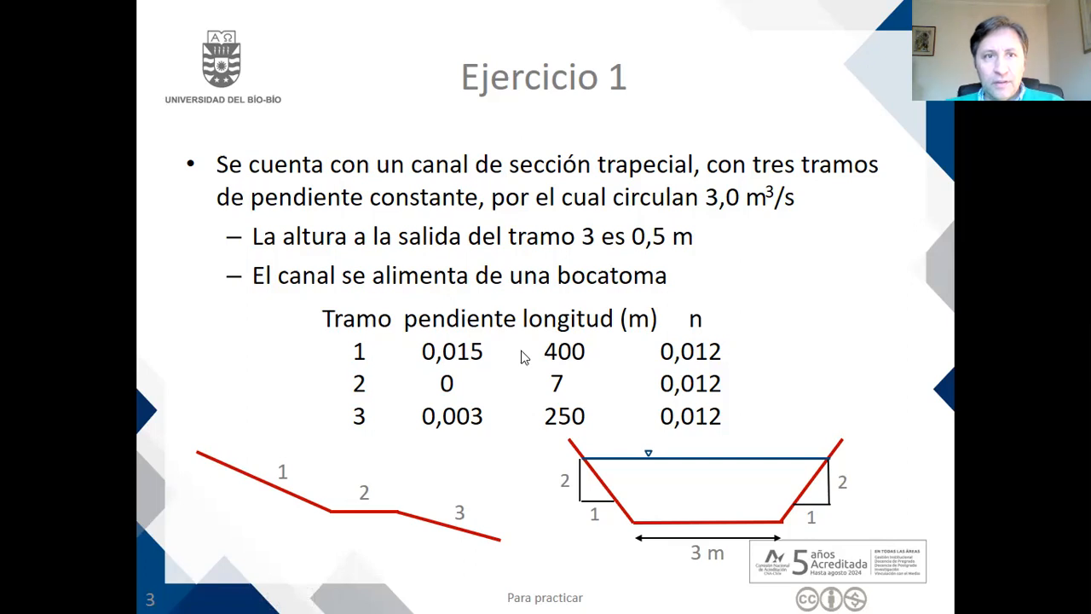
{"action": "key", "text": "alt+Tab"}
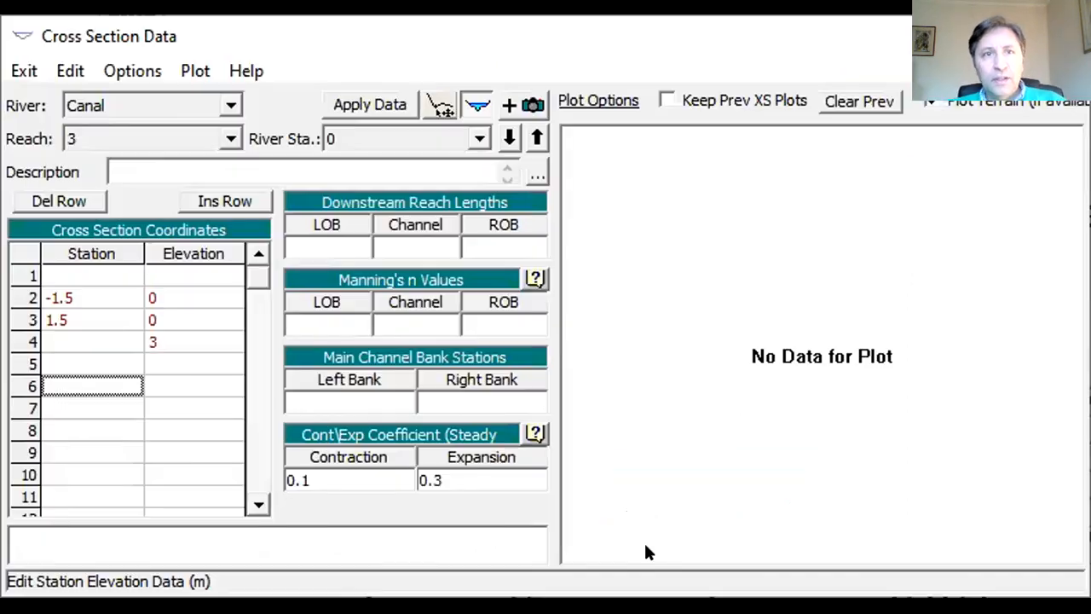
{"action": "left_click", "coordinate": [117, 341]}
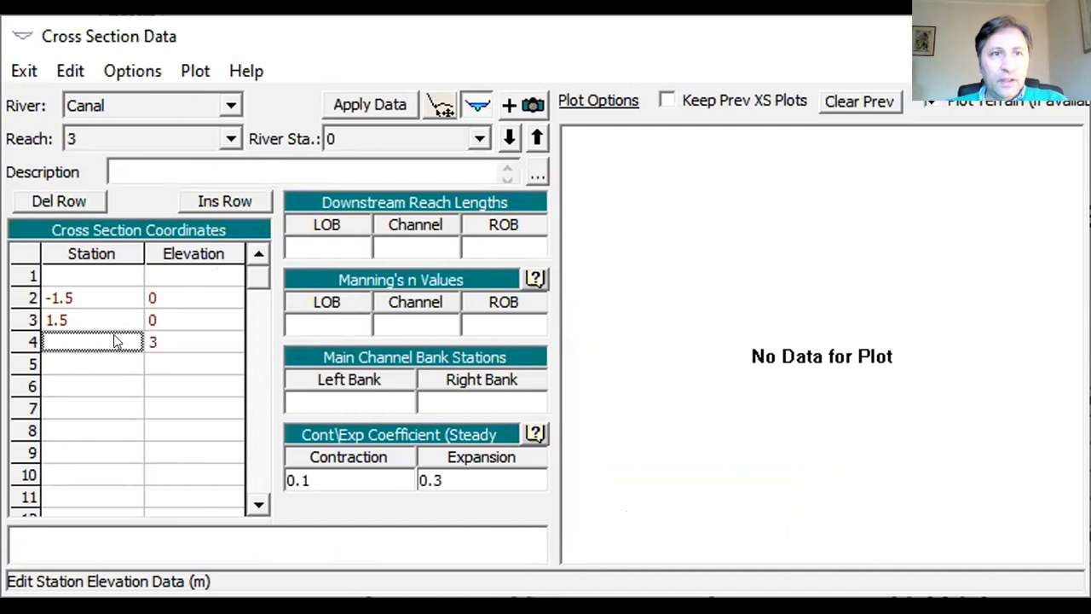
{"action": "left_click", "coordinate": [177, 334]}
{"action": "left_click", "coordinate": [178, 334]}
{"action": "key", "text": "BackSpace"}
{"action": "type", "text": "4"}
{"action": "left_click", "coordinate": [72, 338]}
{"action": "type", "text": "2"}
{"action": "left_click", "coordinate": [90, 361]}
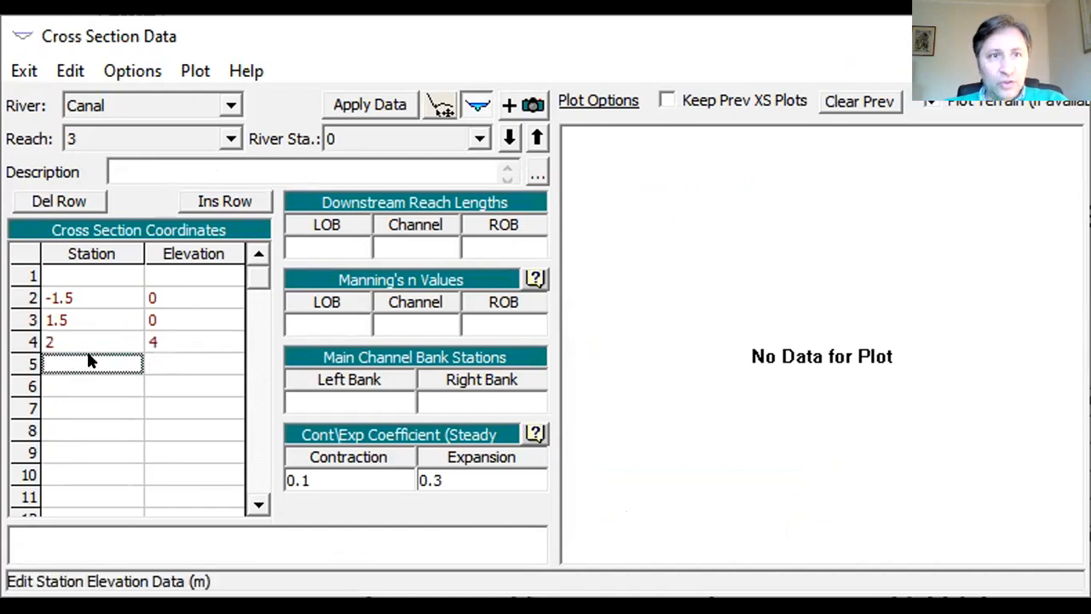
- Set coordinate row 1 to station -2 and elevation 4, and apply the cross section data
{"action": "left_click", "coordinate": [88, 271]}
{"action": "type", "text": "-2"}
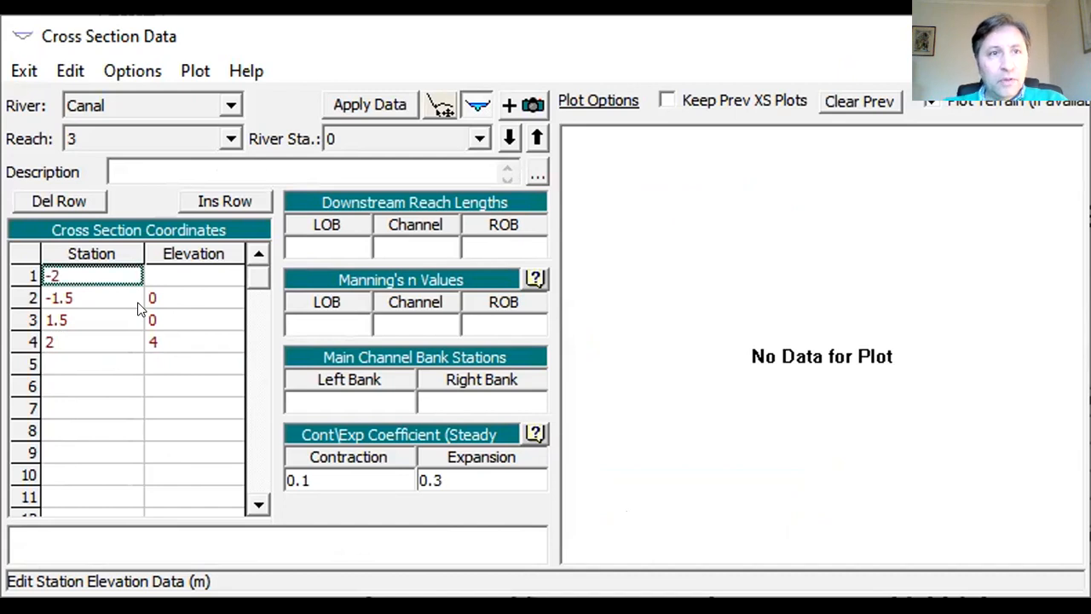
{"action": "left_click", "coordinate": [184, 272]}
{"action": "type", "text": "4"}
{"action": "left_click", "coordinate": [184, 428]}
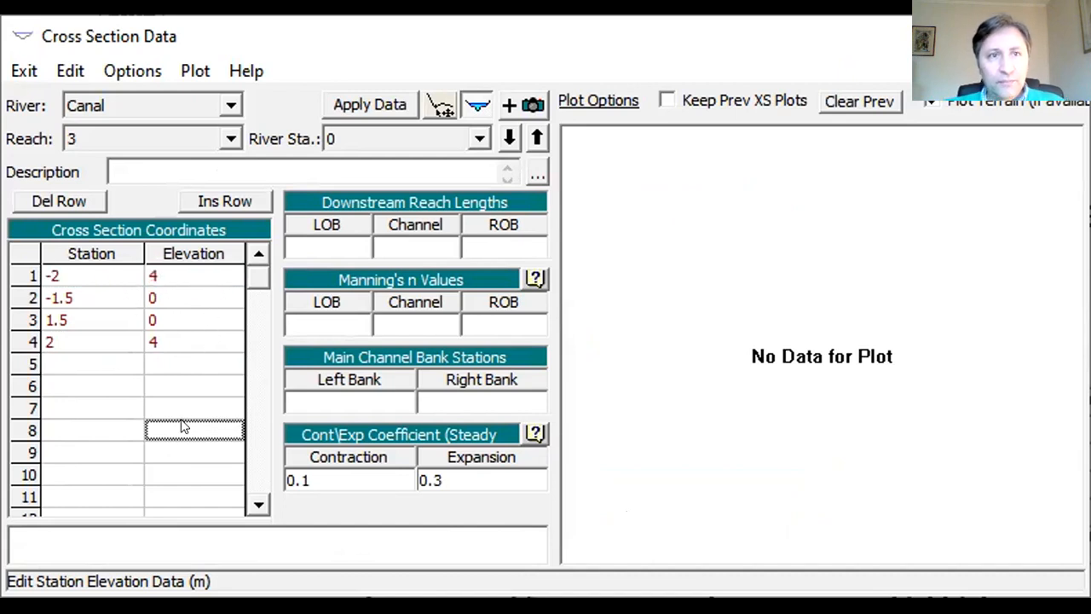
{"action": "left_click", "coordinate": [356, 106]}
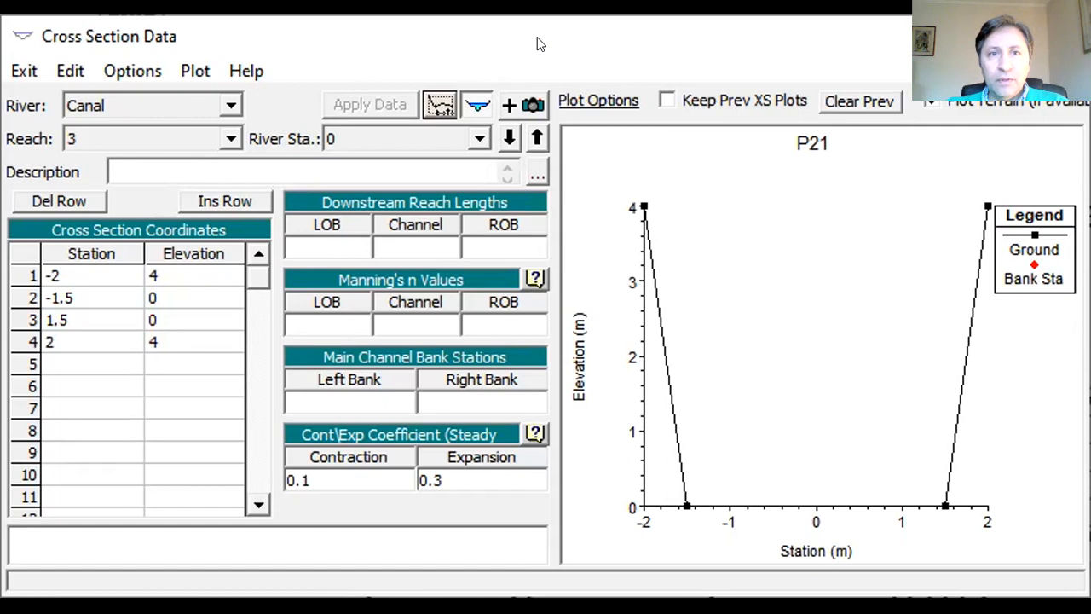
- Set the channel Manning's n to 0.012 and the left and right bank stations to -2 and 2
{"action": "left_click", "coordinate": [409, 322]}
{"action": "type", "text": "0."}
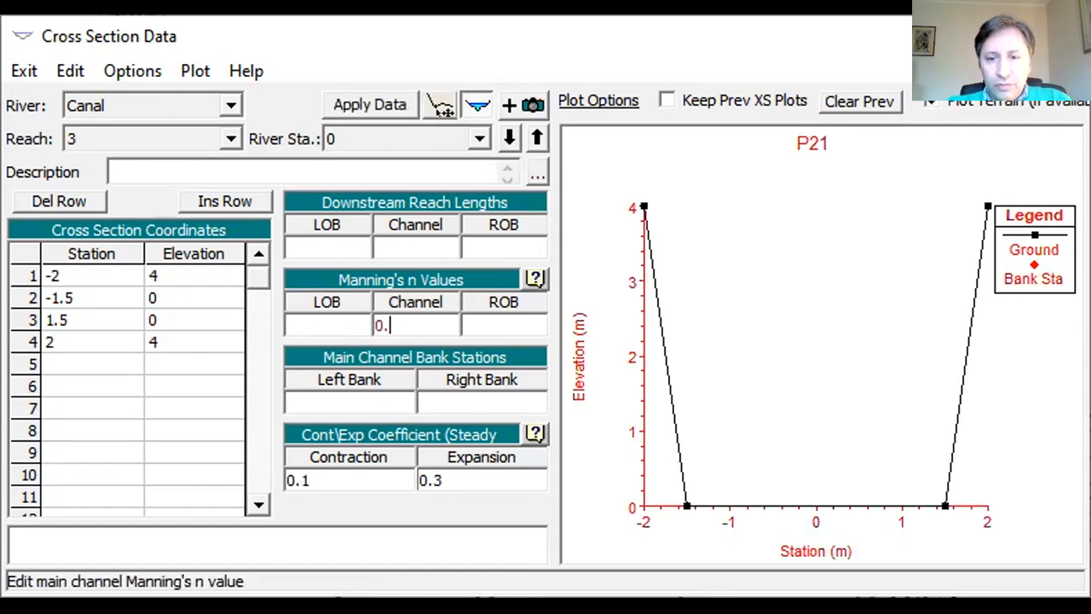
{"action": "type", "text": "012"}
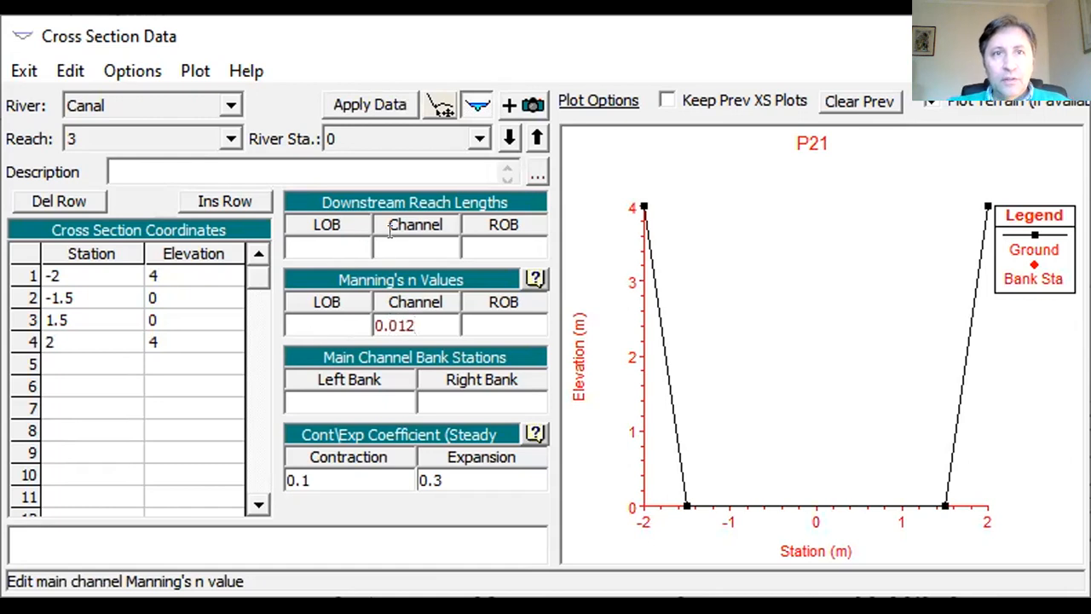
{"action": "left_click", "coordinate": [363, 394]}
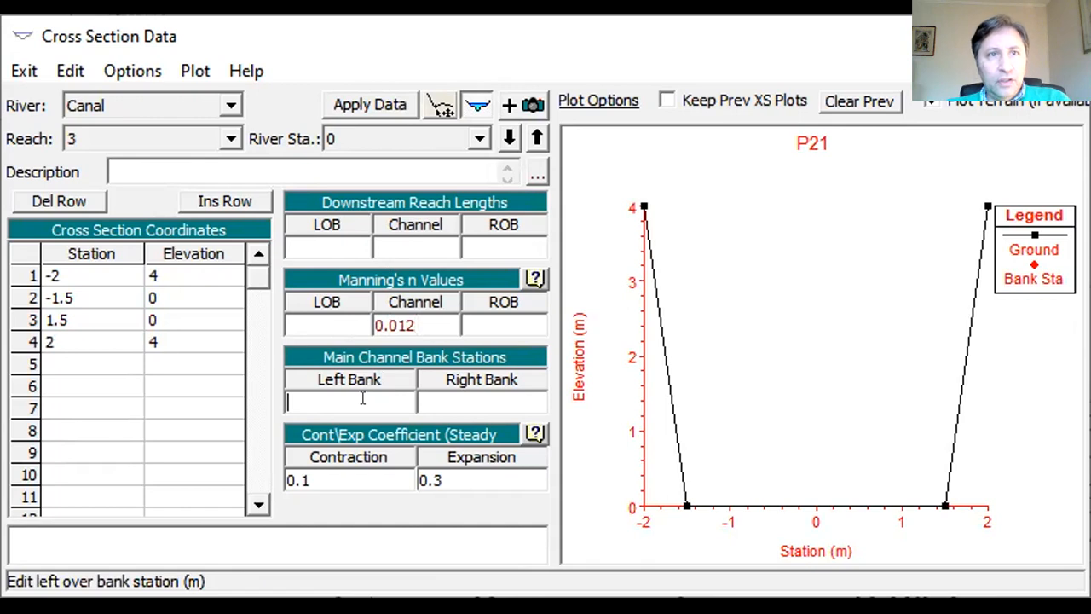
{"action": "type", "text": "-2"}
{"action": "left_click", "coordinate": [454, 398]}
{"action": "type", "text": "2"}
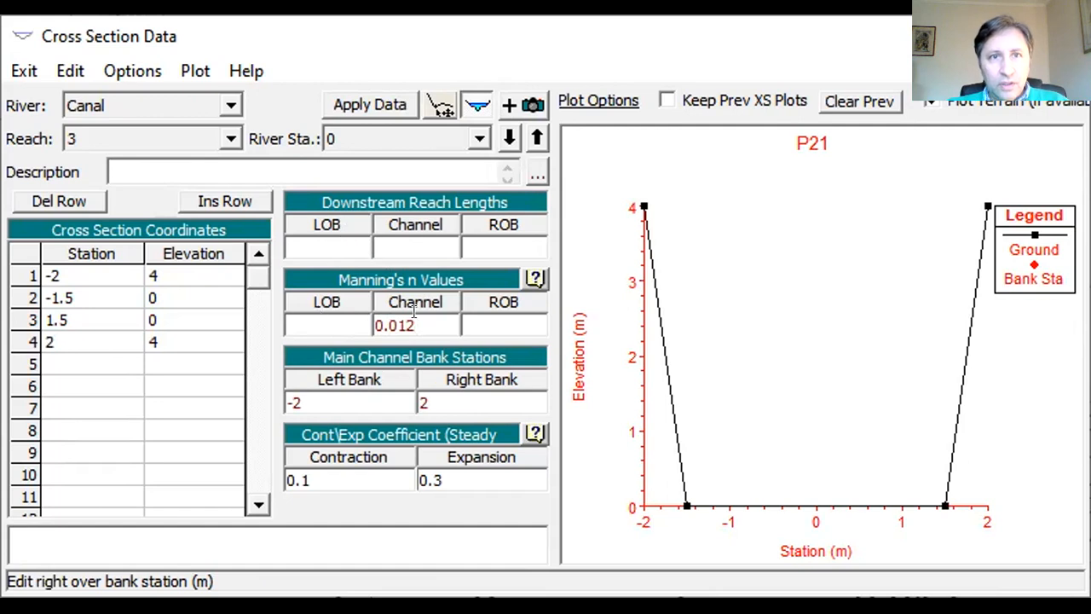
- Copy the channel Manning's n of 0.012 to the left and right overbanks and apply the data
{"action": "left_click", "coordinate": [410, 322]}
{"action": "key", "text": "ctrl+c"}
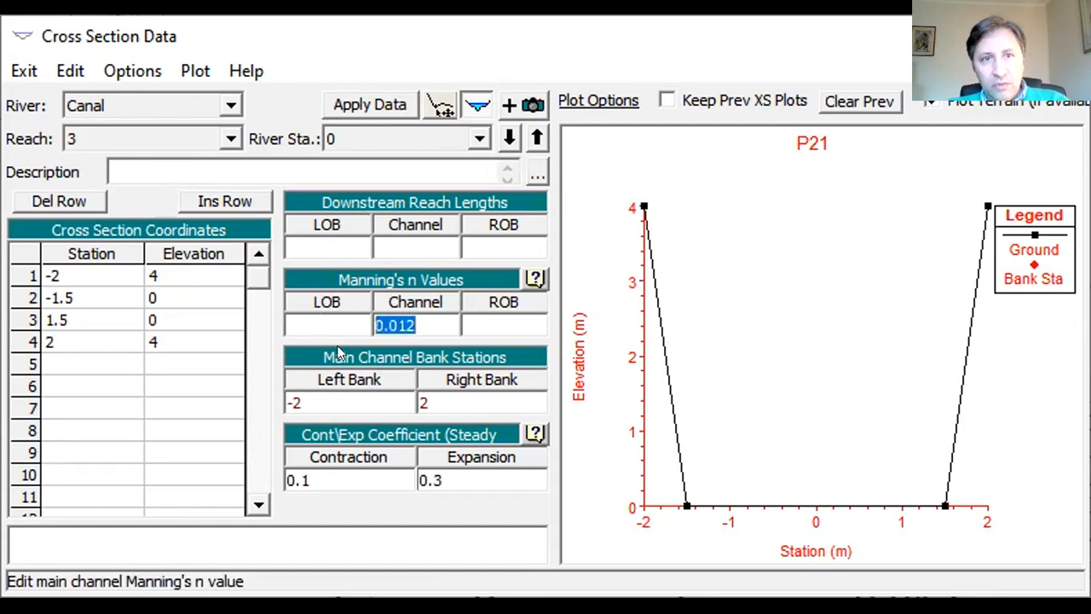
{"action": "left_click", "coordinate": [290, 317]}
{"action": "key", "text": "ctrl+v"}
{"action": "left_click", "coordinate": [479, 313]}
{"action": "key", "text": "ctrl+v"}
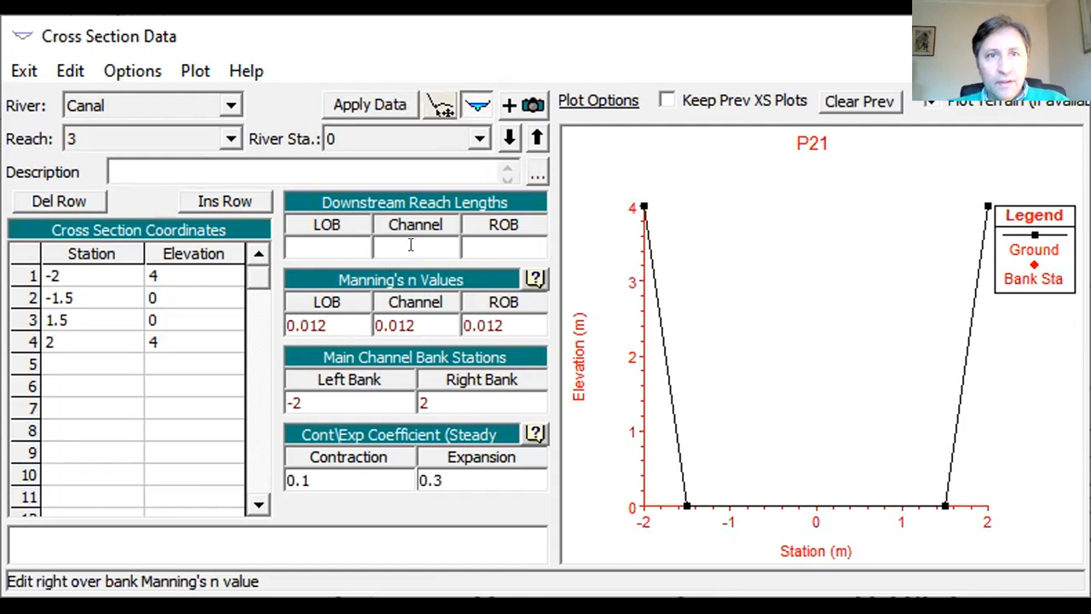
{"action": "left_click", "coordinate": [403, 325]}
{"action": "left_click", "coordinate": [358, 104]}
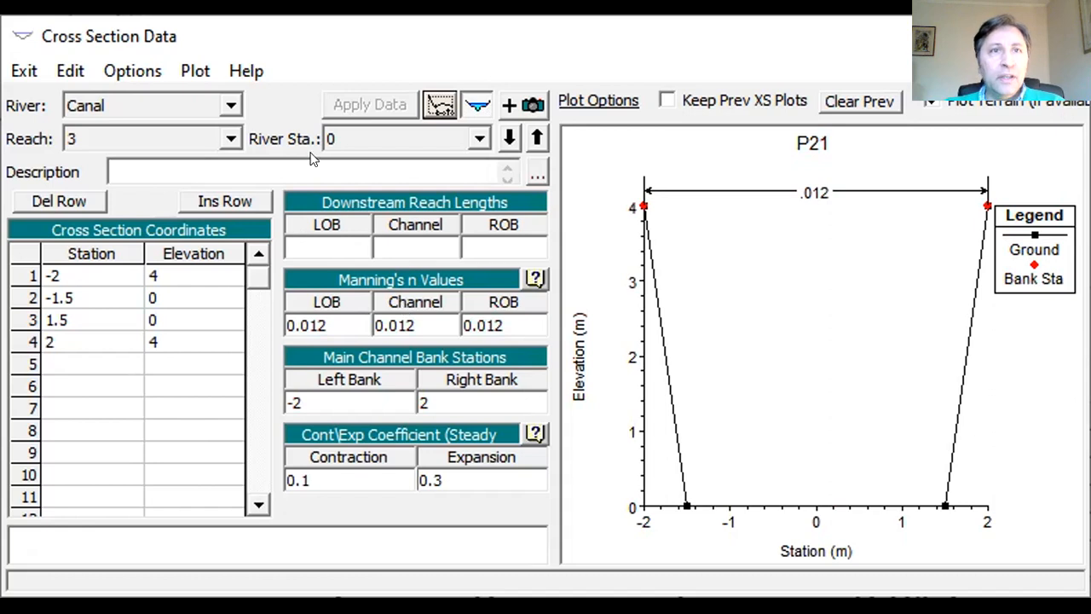
- Copy the current cross section to river station 1 in reach 3 of Canal
{"action": "left_click", "coordinate": [135, 70]}
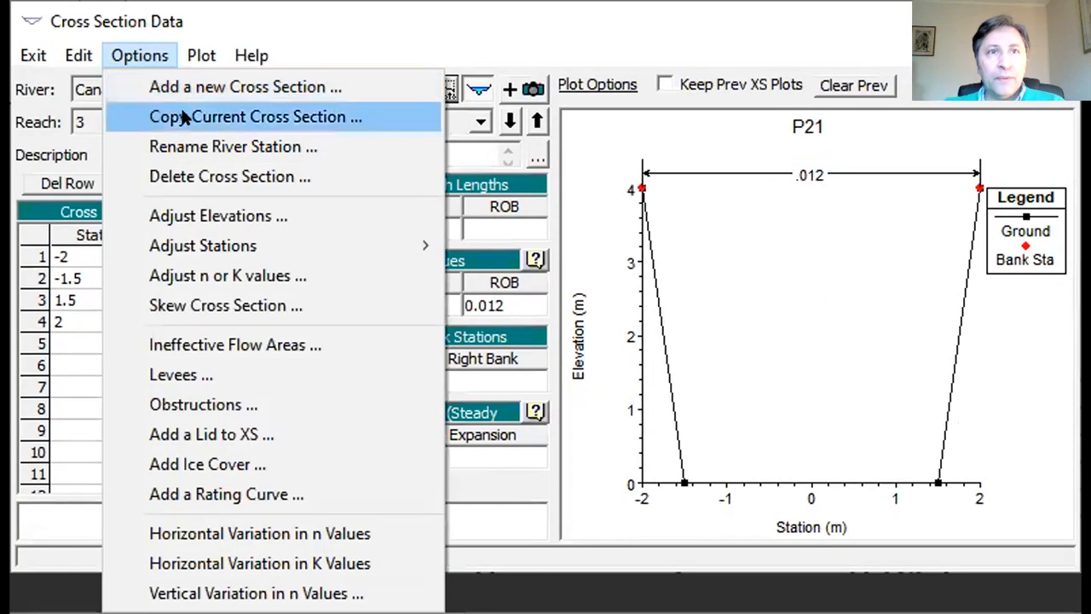
{"action": "left_click", "coordinate": [182, 117]}
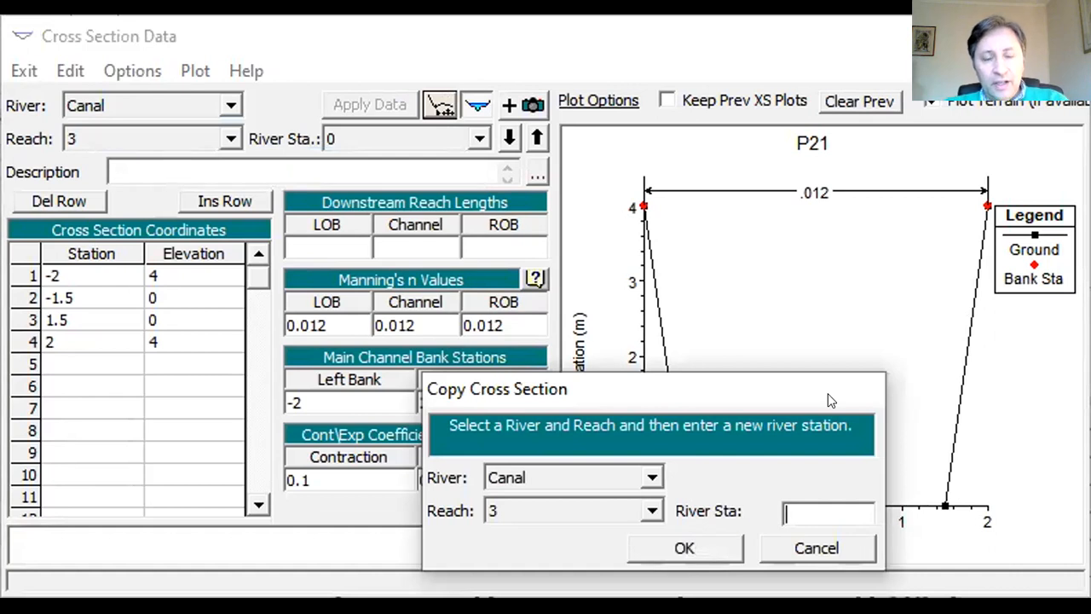
{"action": "type", "text": "1"}
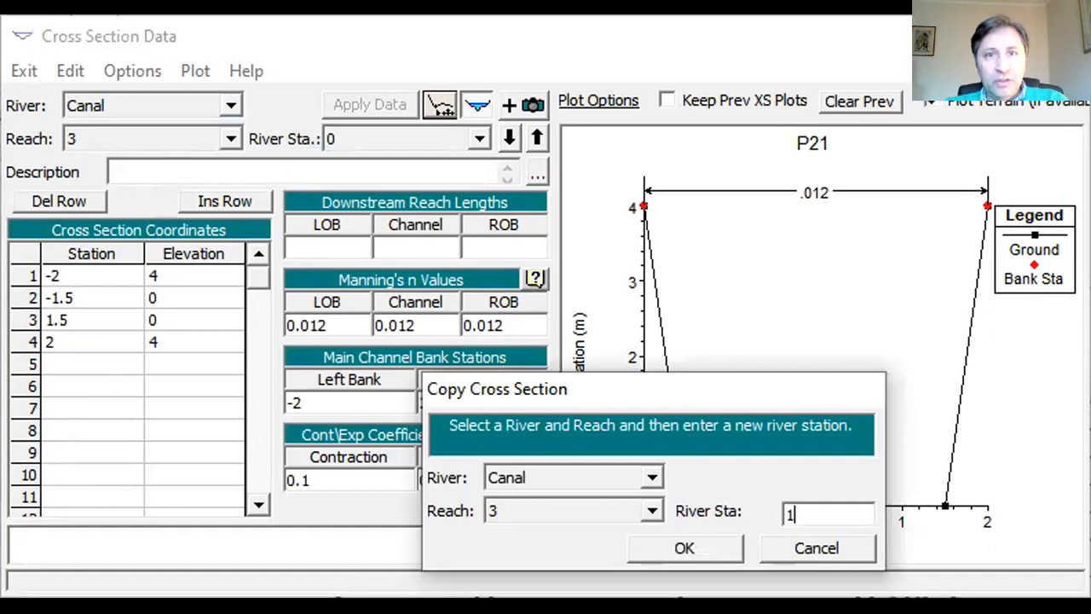
{"action": "left_click", "coordinate": [674, 551]}
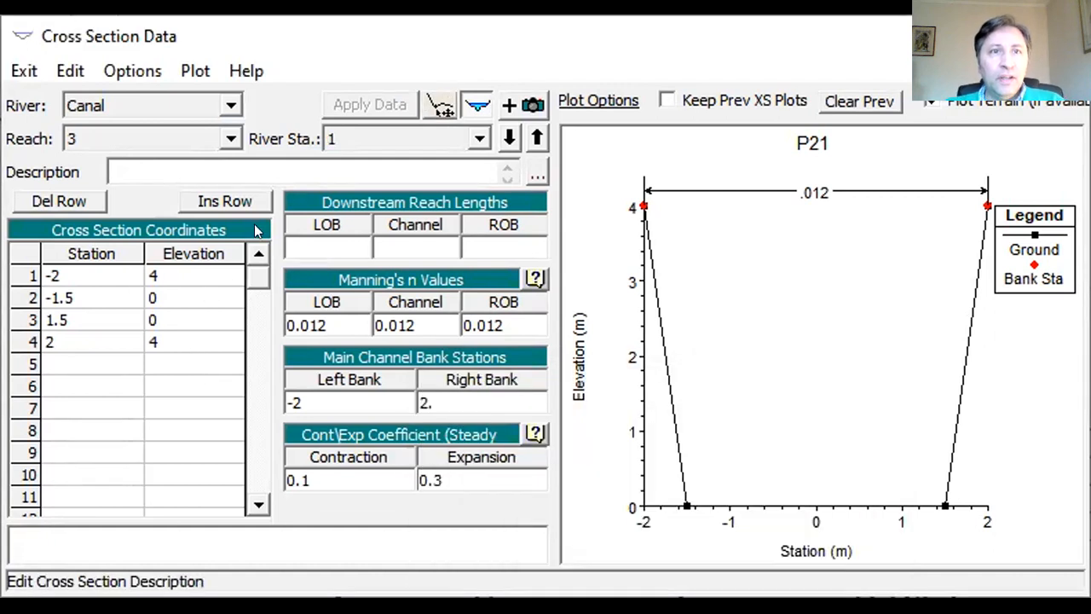
- Raise all elevations of the river station 1 cross section by 0.75 m
{"action": "left_click", "coordinate": [142, 70]}
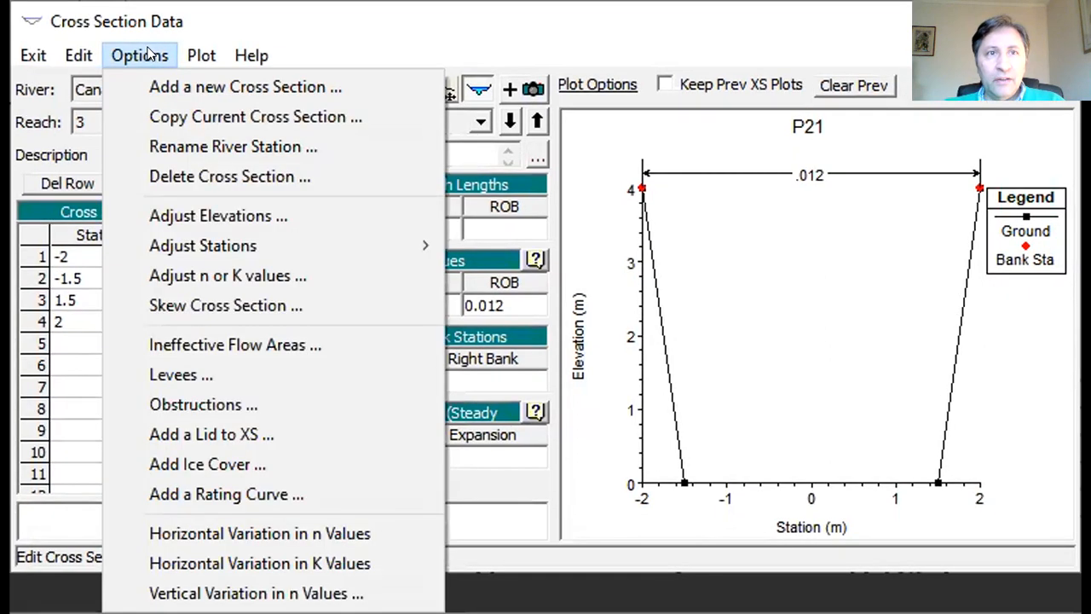
{"action": "left_click", "coordinate": [205, 219]}
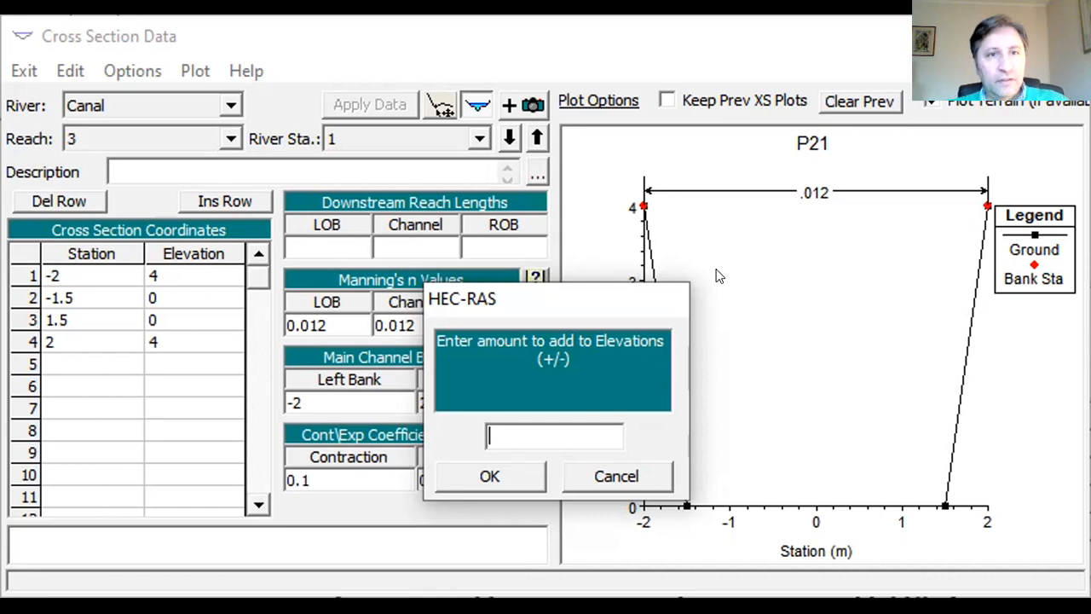
{"action": "type", "text": "0."}
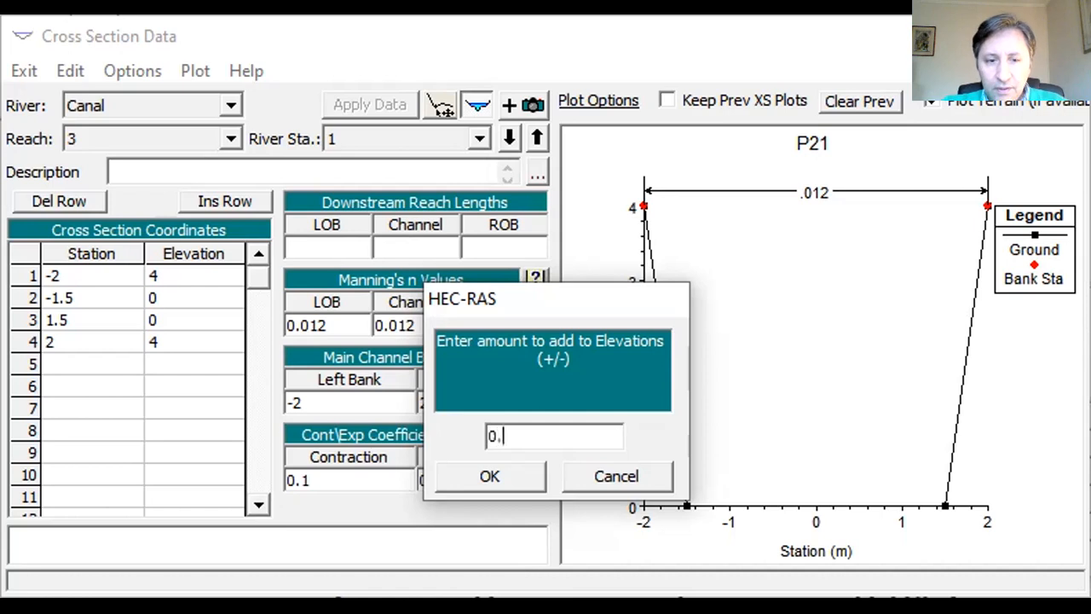
{"action": "type", "text": "75"}
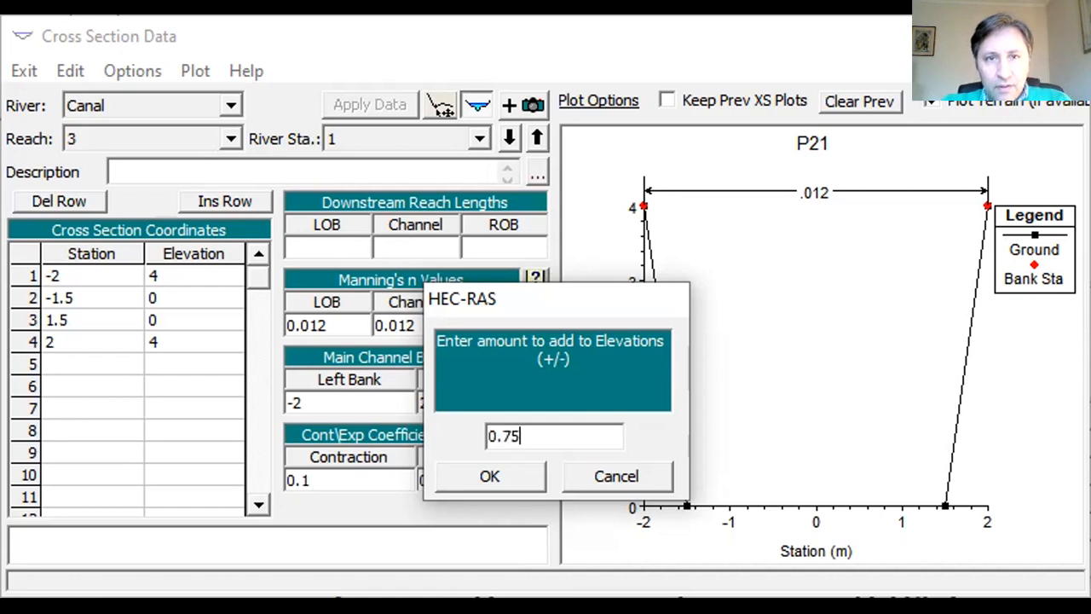
{"action": "left_click", "coordinate": [461, 473]}
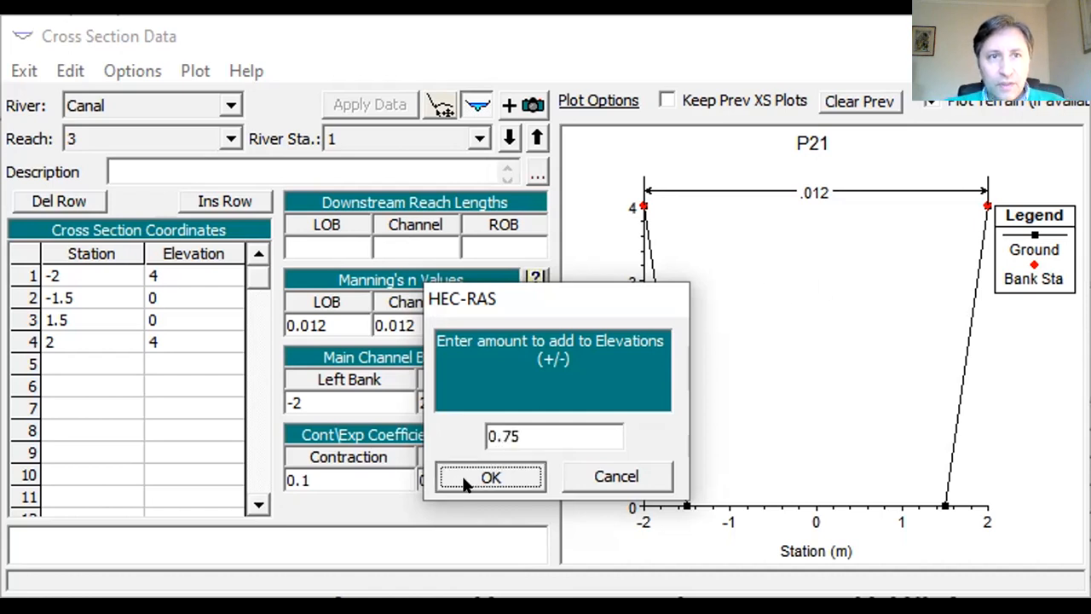
- Set the LOB, channel and ROB downstream reach lengths of river station 1 to 250 m and apply the data
{"action": "left_click", "coordinate": [338, 228]}
{"action": "type", "text": "2"}
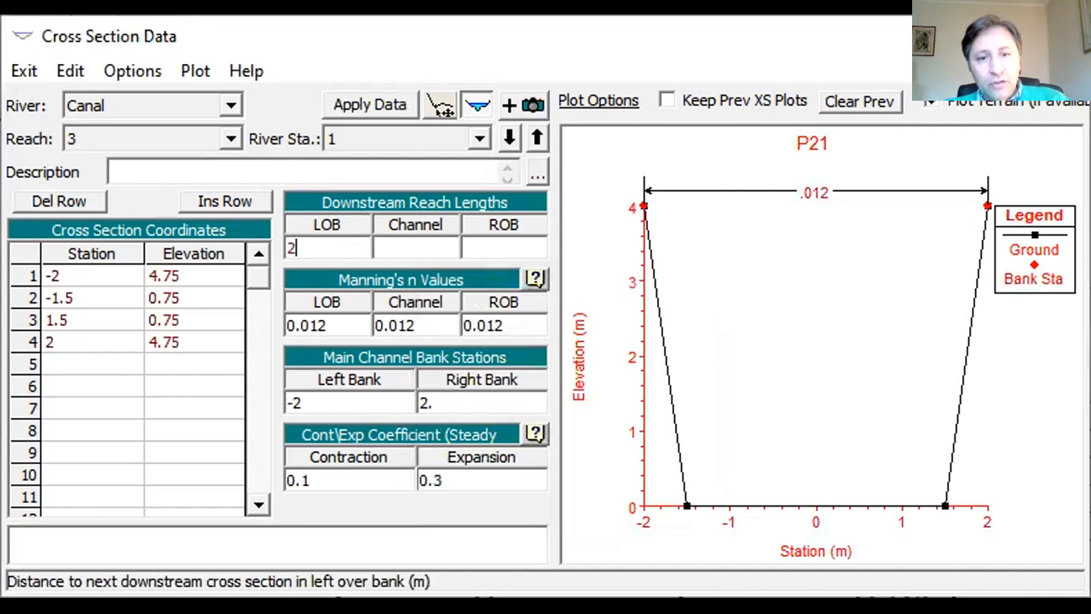
{"action": "type", "text": "50"}
{"action": "key", "text": "Tab"}
{"action": "type", "text": "250"}
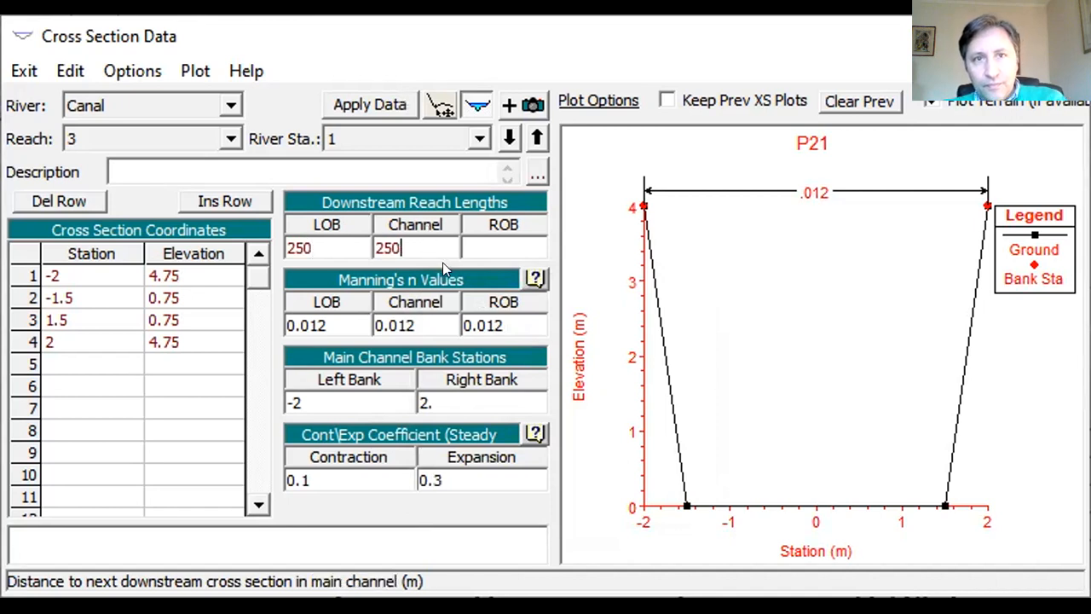
{"action": "key", "text": "Tab"}
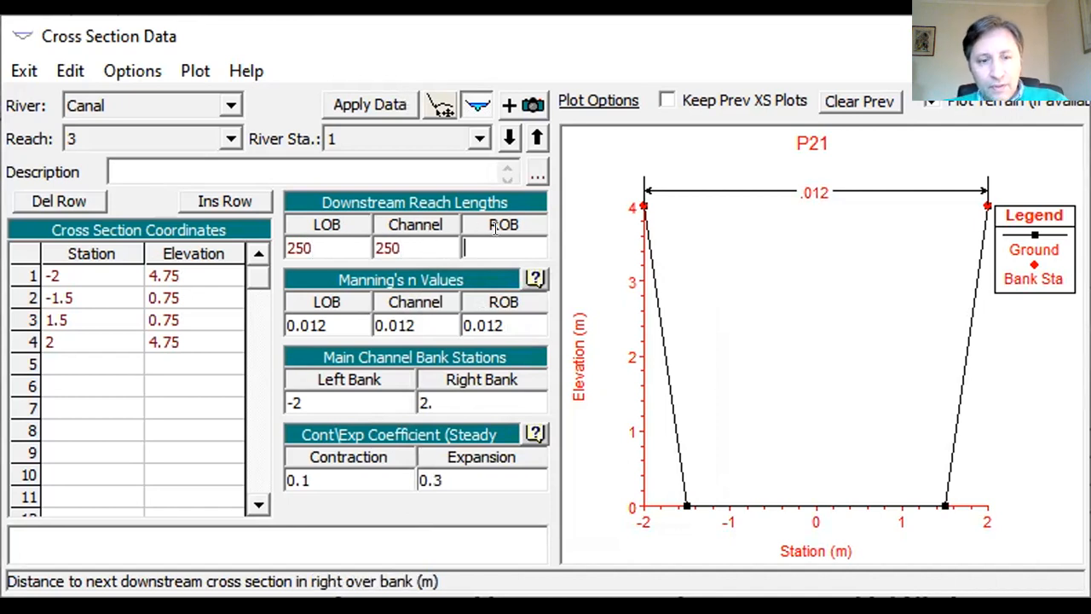
{"action": "type", "text": "250"}
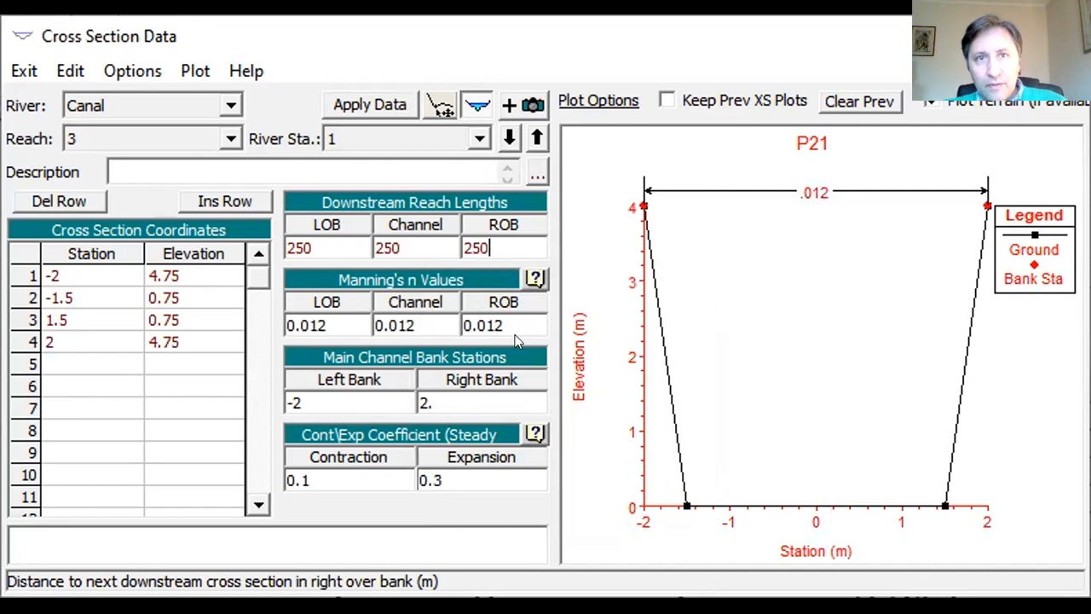
{"action": "left_click", "coordinate": [365, 111]}
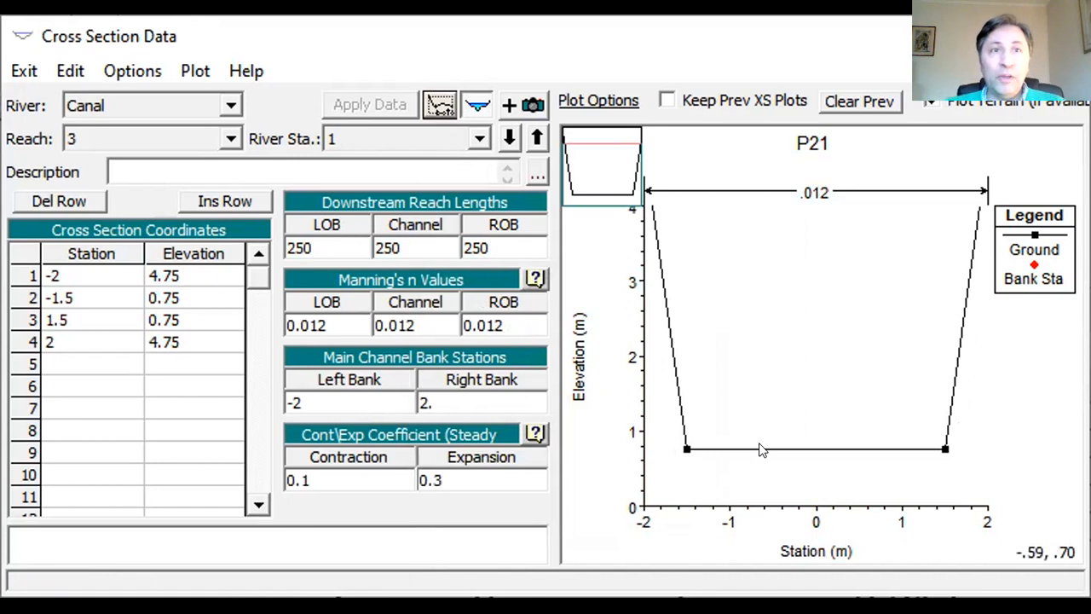
- Copy the river station 1 cross section to river station 2 in reach 3 of Canal
{"action": "left_click", "coordinate": [132, 70]}
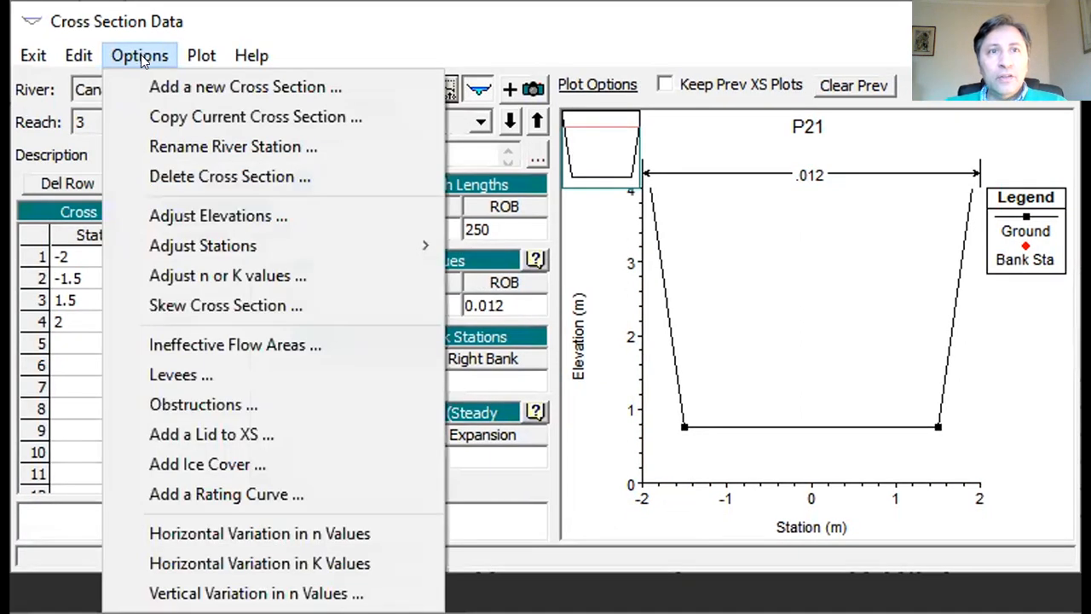
{"action": "left_click", "coordinate": [193, 116]}
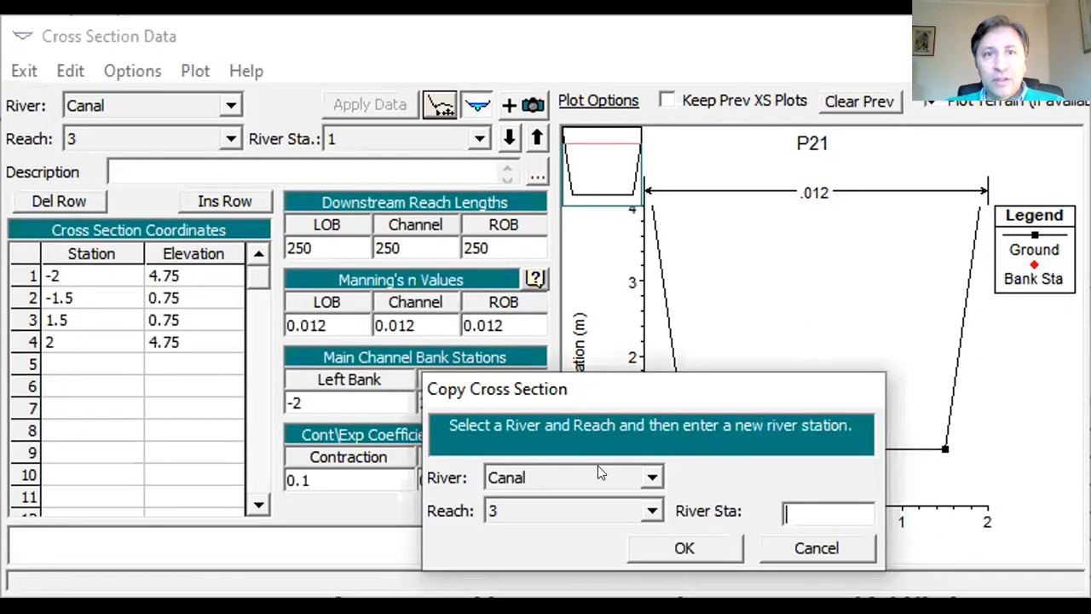
{"action": "type", "text": "2"}
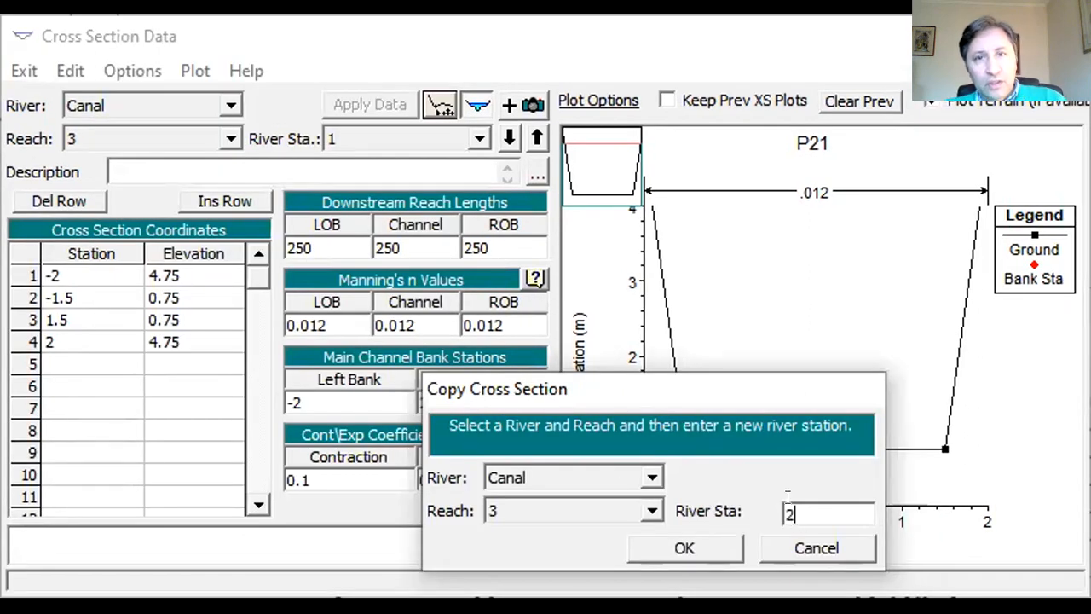
{"action": "left_click", "coordinate": [710, 542]}
- Set the LOB, channel and ROB downstream reach lengths of river station 2 to 7 m and apply the data
{"action": "left_click_drag", "start_coordinate": [395, 248], "coordinate": [253, 230]}
{"action": "type", "text": "77"}
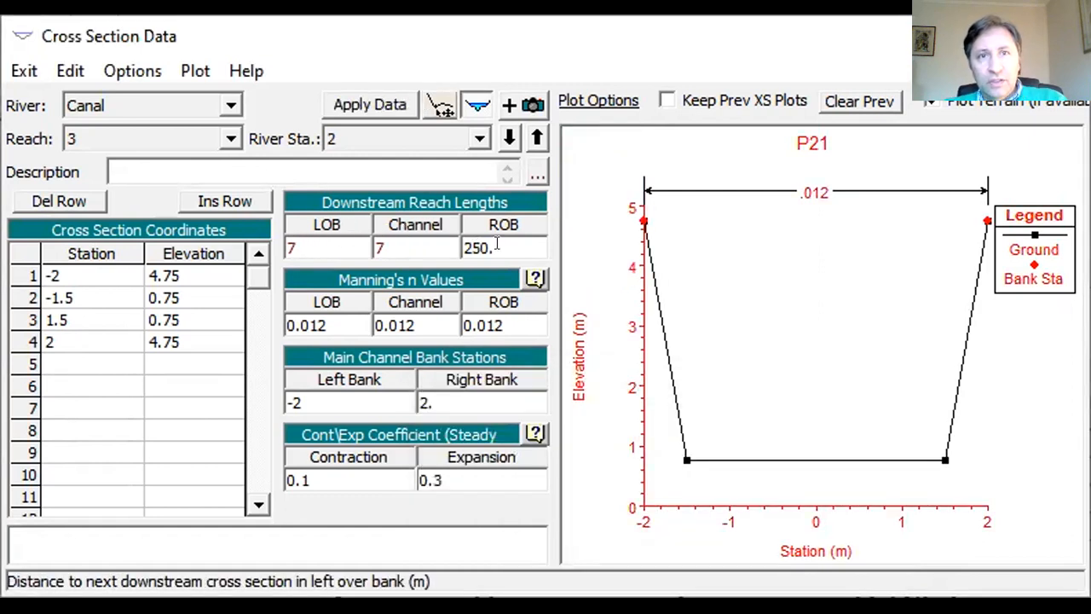
{"action": "left_click_drag", "start_coordinate": [498, 246], "coordinate": [465, 245]}
{"action": "type", "text": "7"}
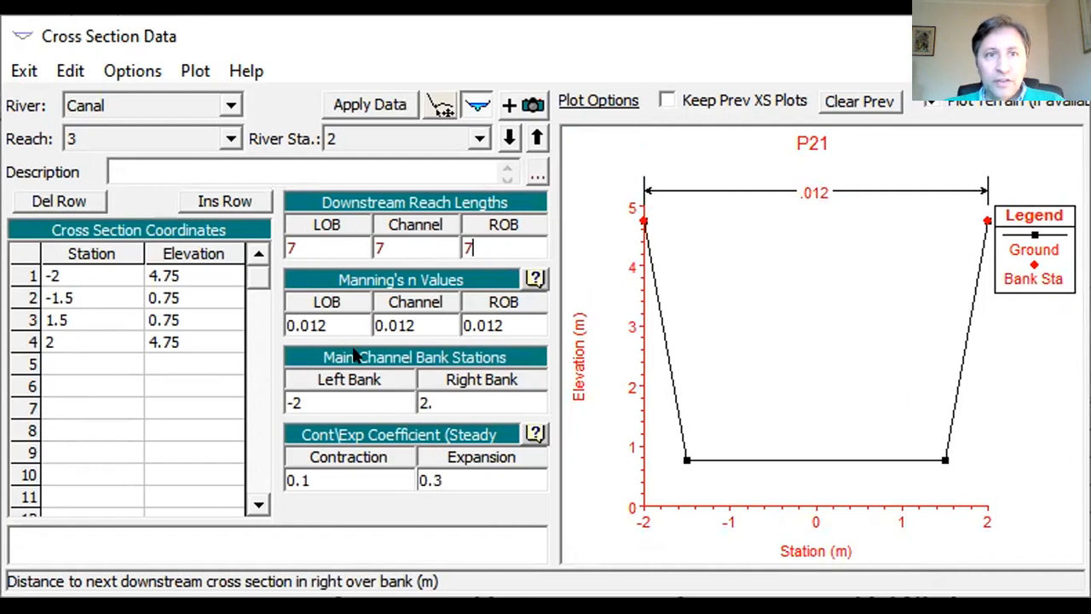
{"action": "left_click", "coordinate": [362, 104]}
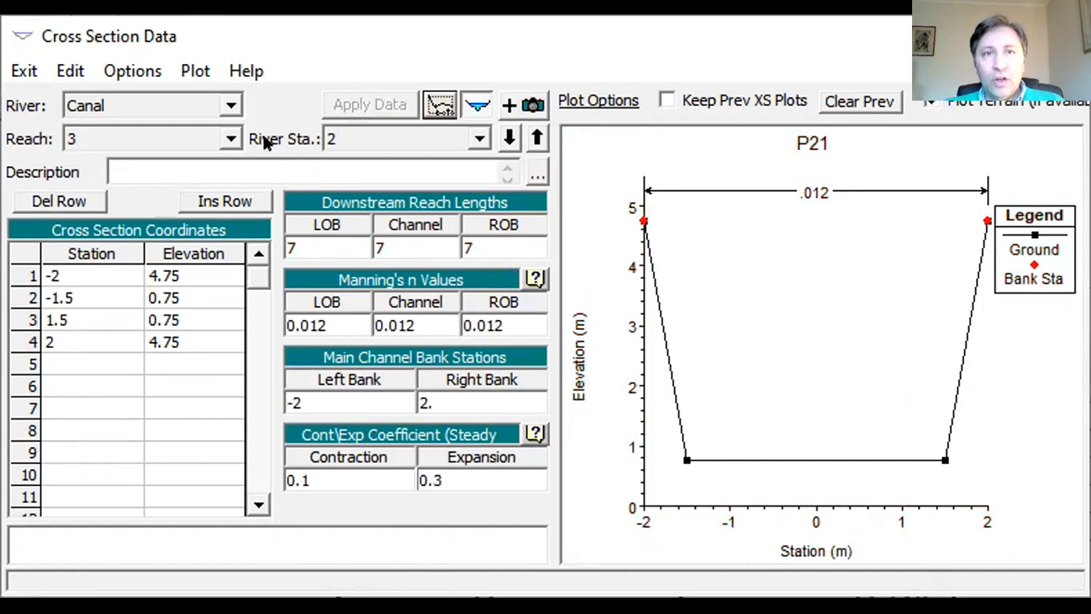
- Copy the river station 2 cross section to river station 3 in reach 3 of Canal
{"action": "left_click", "coordinate": [121, 72]}
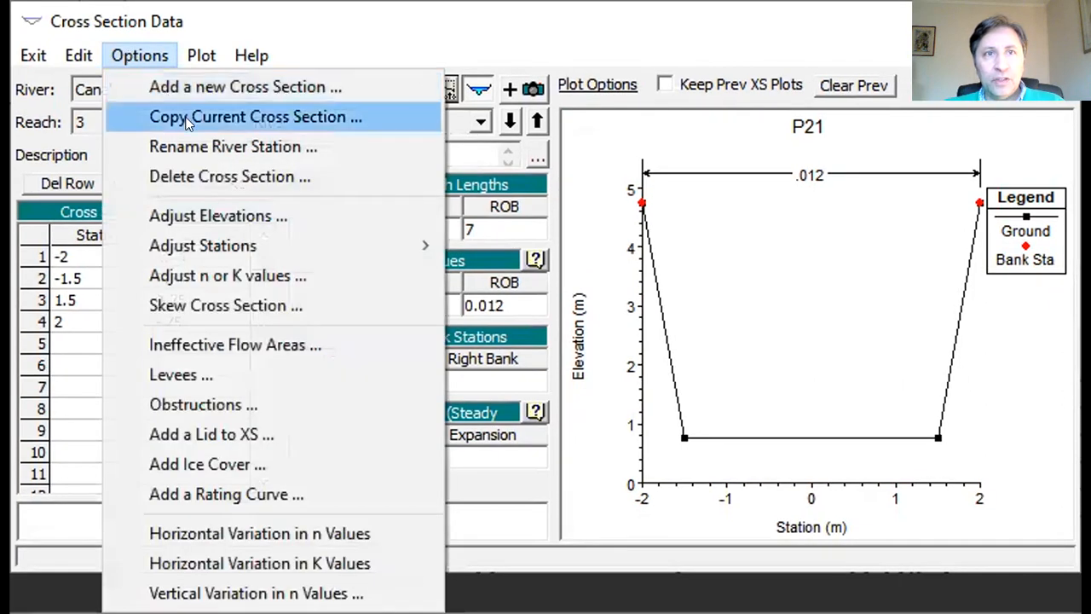
{"action": "left_click", "coordinate": [187, 119]}
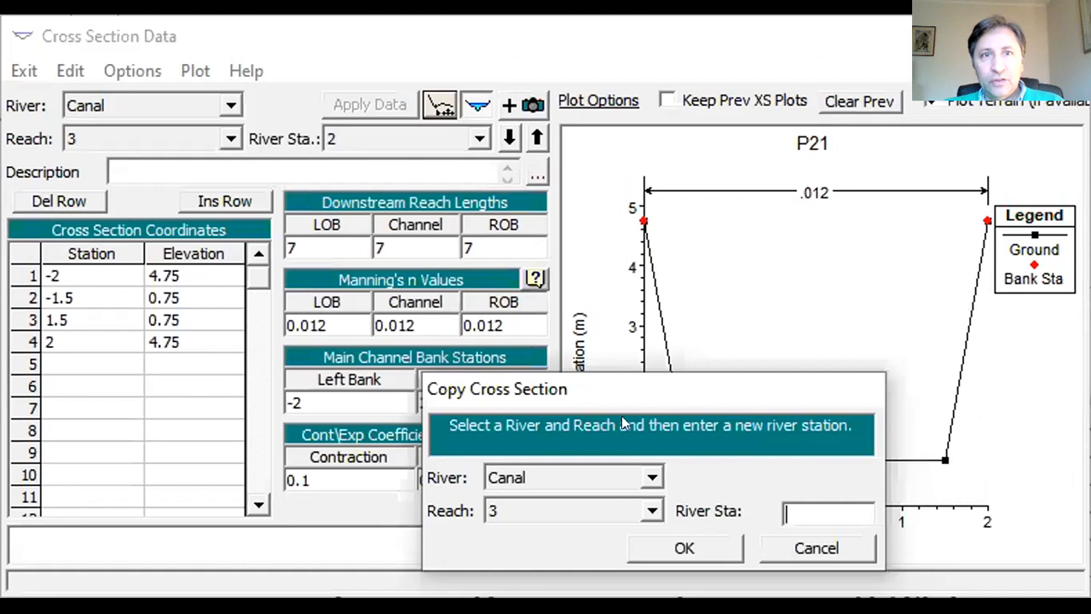
{"action": "type", "text": "3"}
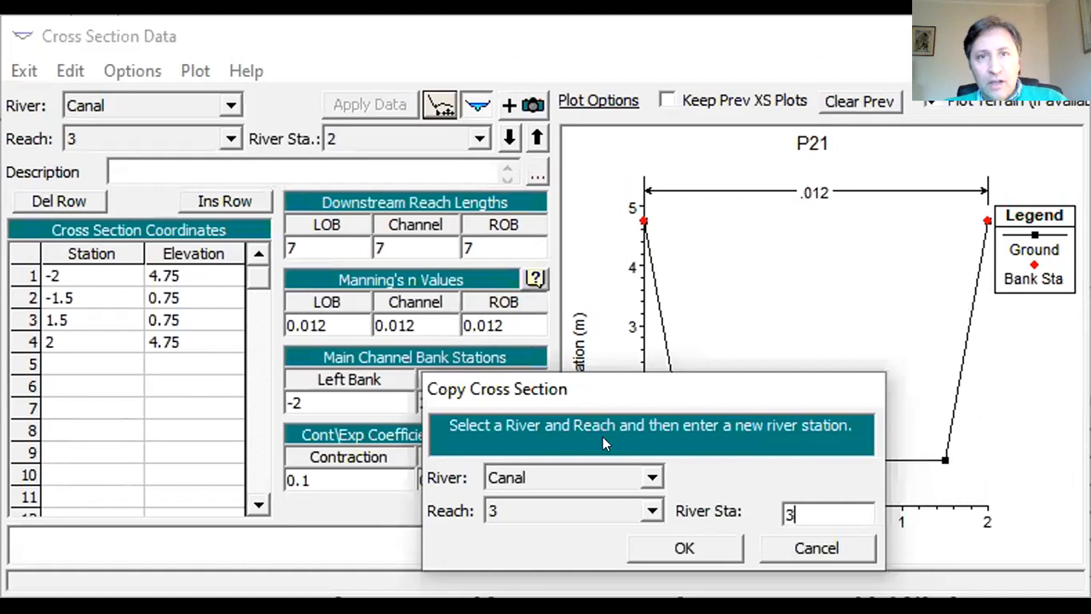
{"action": "left_click", "coordinate": [693, 551]}
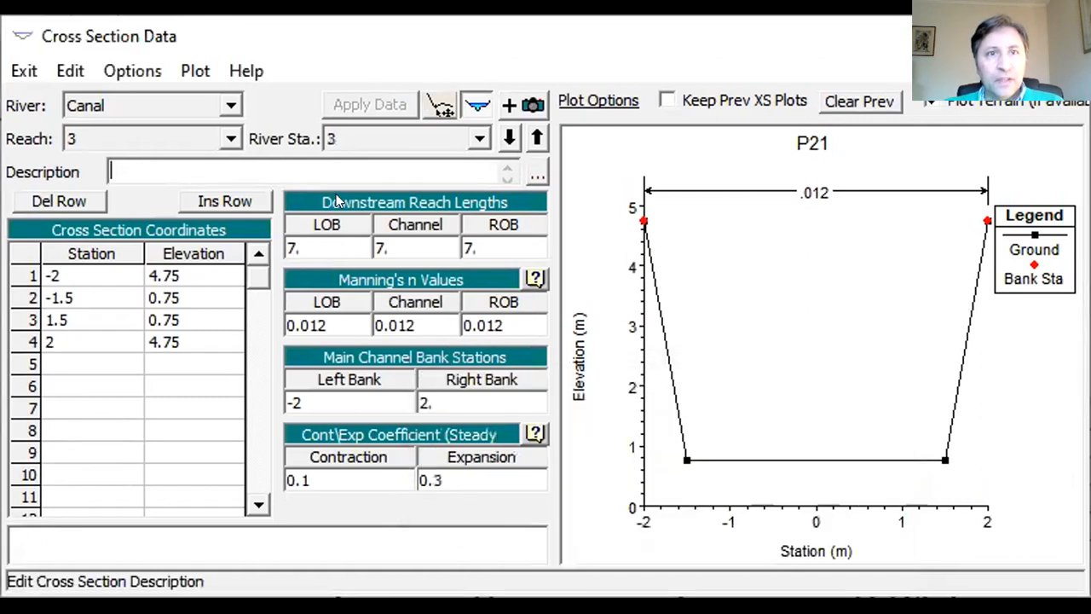
- Set the LOB, channel and ROB downstream reach lengths of river station 3 to 350 m and apply the data
{"action": "left_click", "coordinate": [334, 254]}
{"action": "type", "text": "350"}
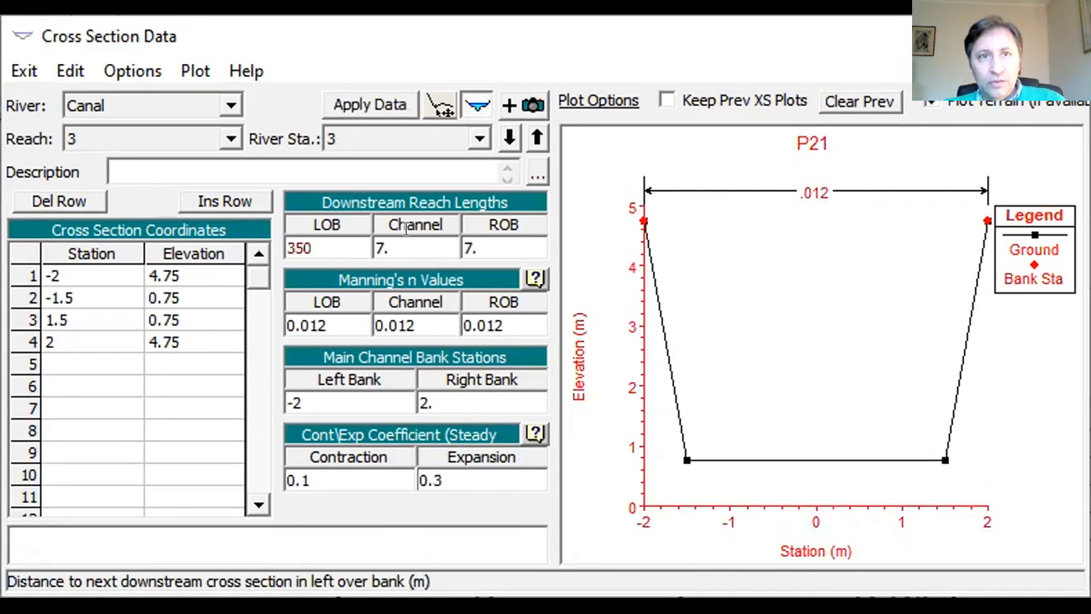
{"action": "key", "text": "Tab"}
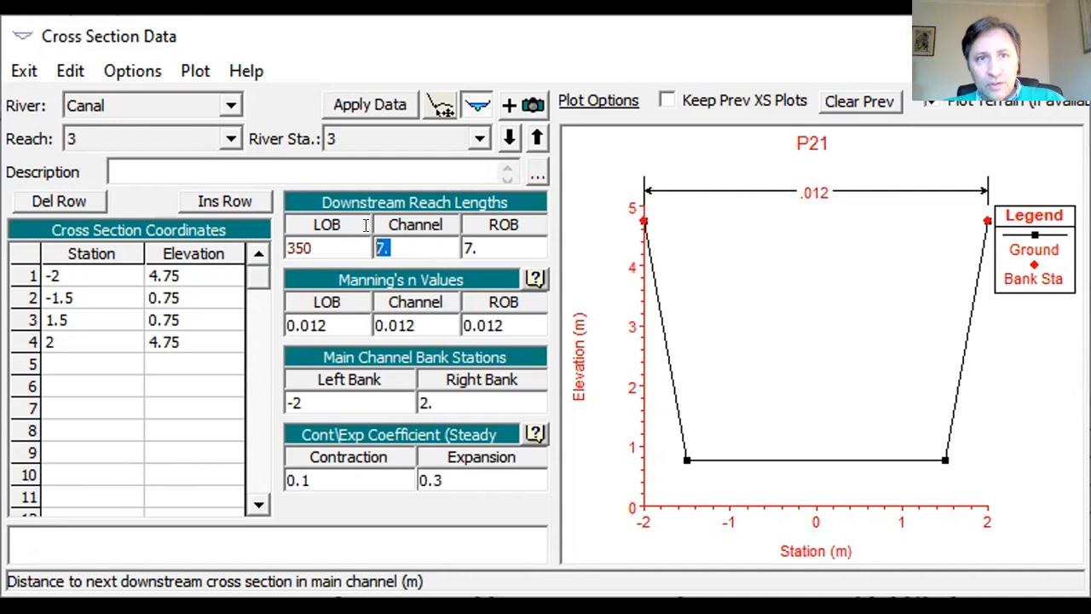
{"action": "type", "text": "350"}
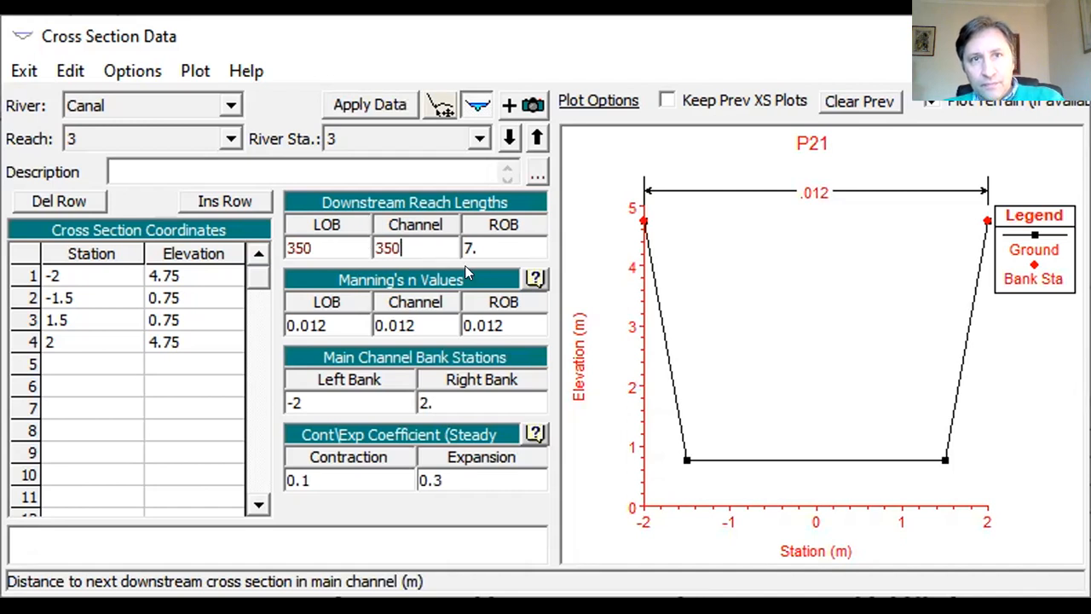
{"action": "key", "text": "Tab"}
{"action": "type", "text": "350"}
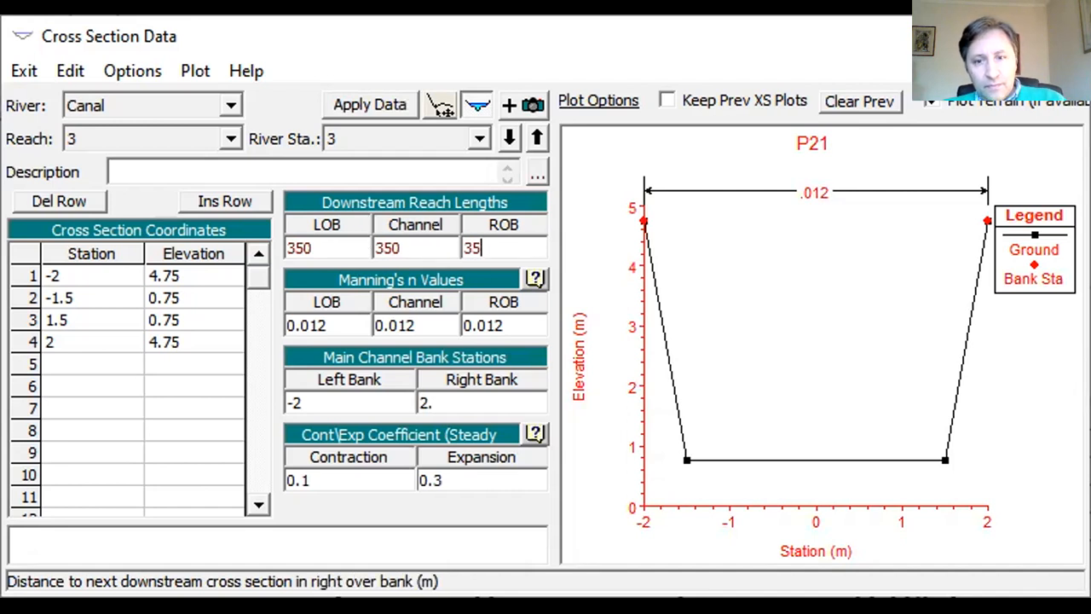
{"action": "left_click", "coordinate": [367, 107]}
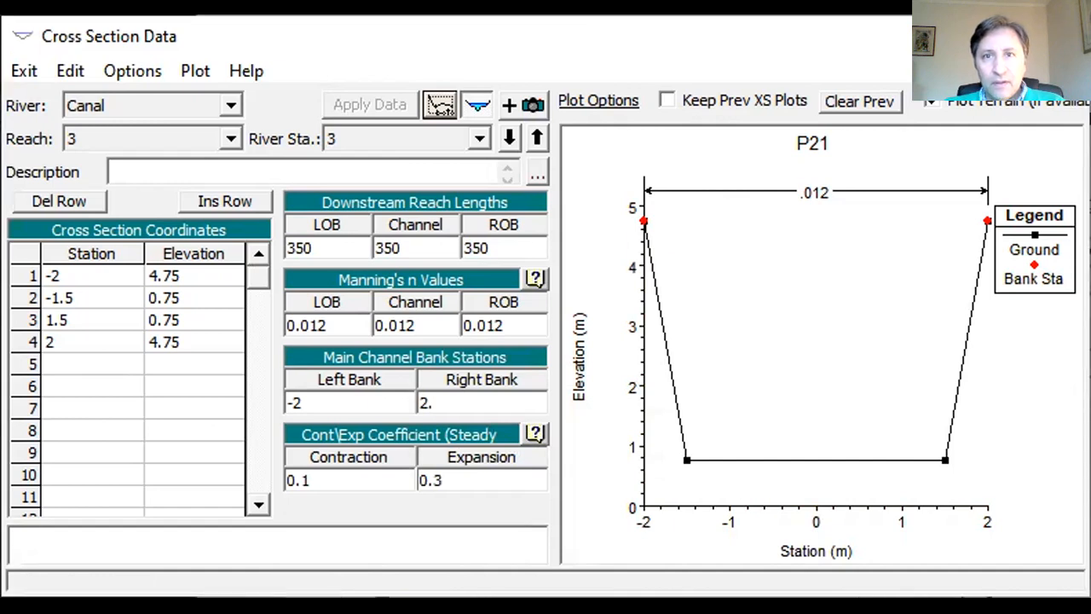
- Set the LOB, channel and ROB downstream reach lengths of river station 3 to 400 m and apply the data
{"action": "key", "text": "alt+Tab"}
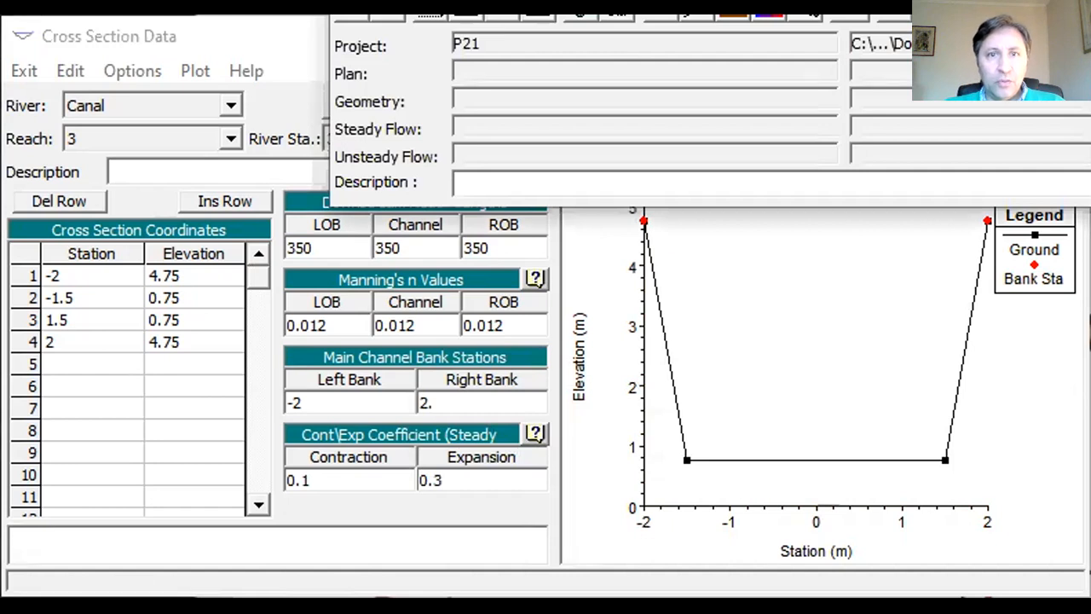
{"action": "left_click", "coordinate": [134, 39]}
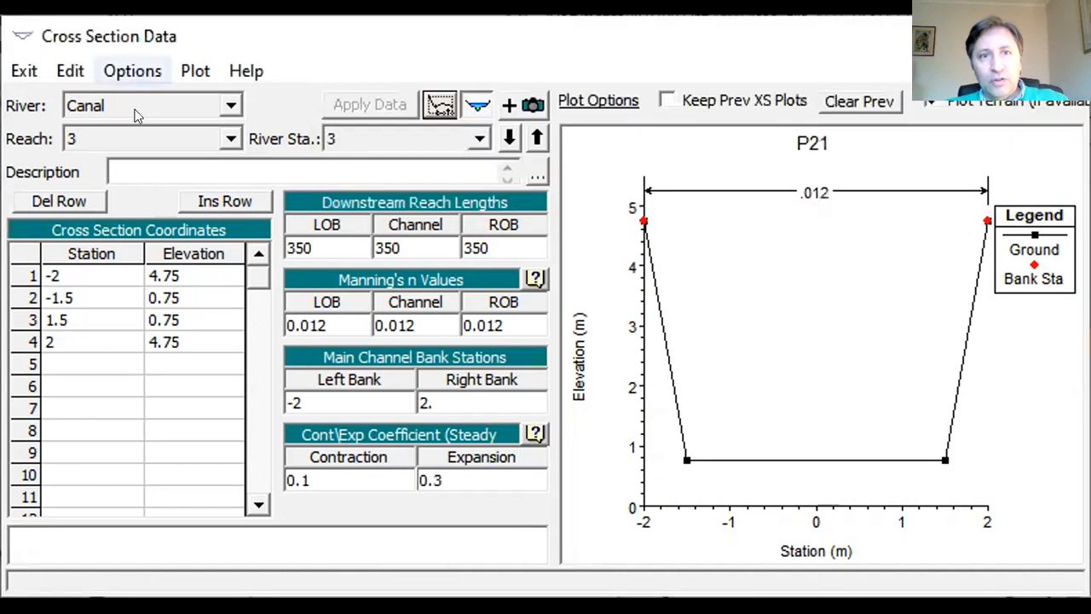
{"action": "left_click", "coordinate": [324, 241]}
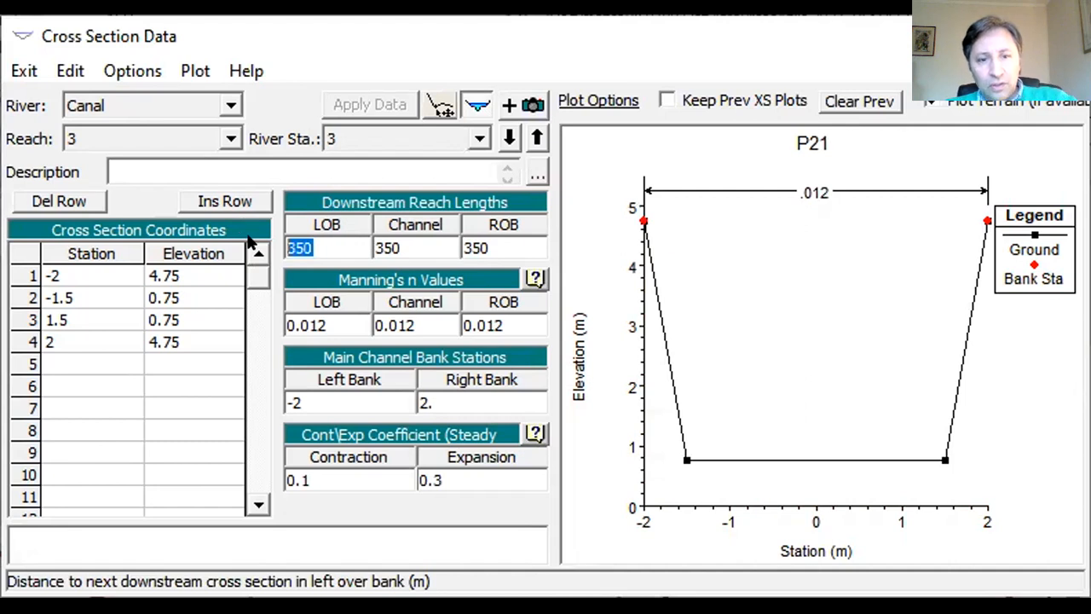
{"action": "type", "text": "400"}
{"action": "key", "text": "Tab"}
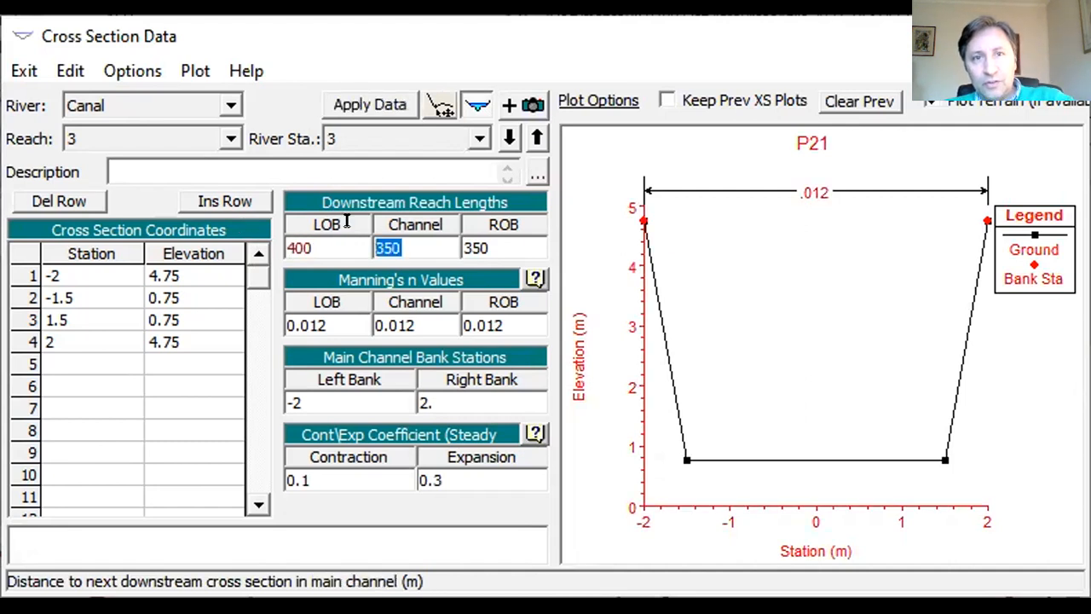
{"action": "type", "text": "3"}
{"action": "key", "text": "BackSpace"}
{"action": "type", "text": "400"}
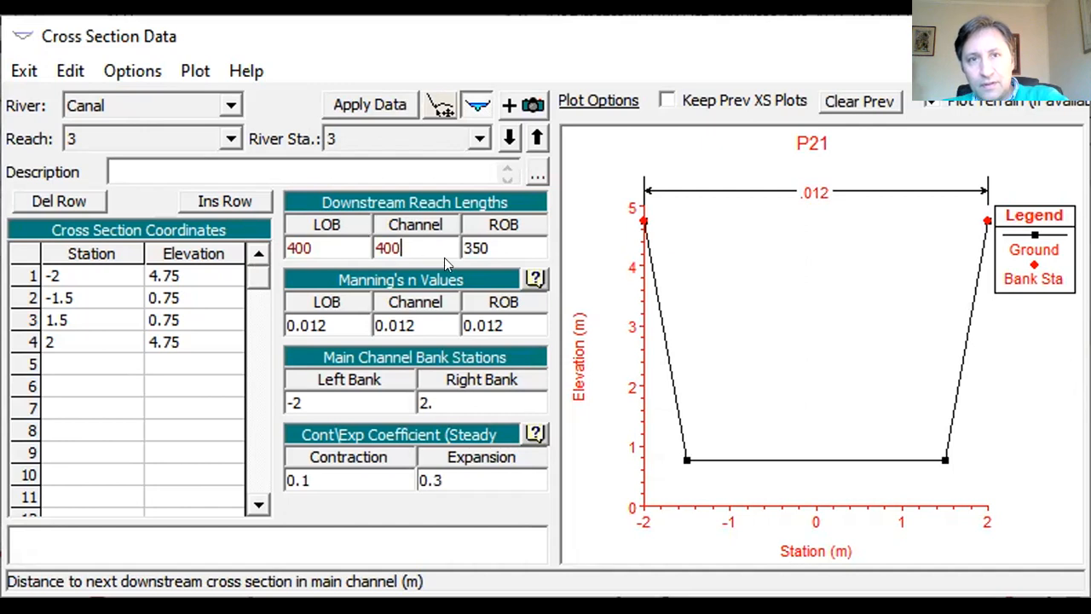
{"action": "key", "text": "Tab"}
{"action": "type", "text": "400"}
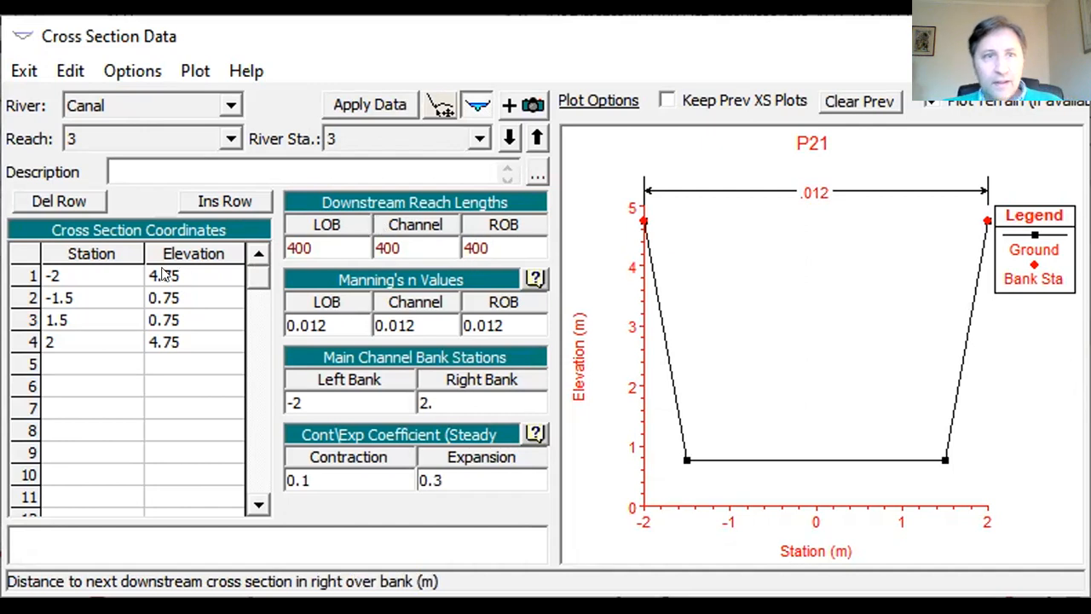
{"action": "left_click", "coordinate": [367, 106]}
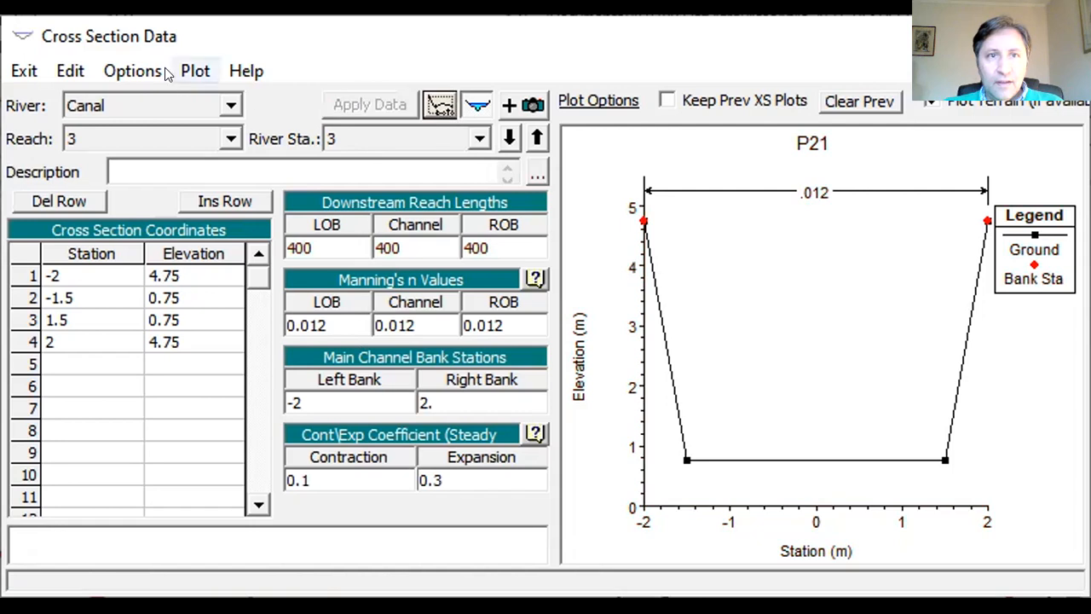
- Raise all elevations of the river station 3 cross section by 6 m, apply the data and show the full plot
{"action": "left_click", "coordinate": [124, 71]}
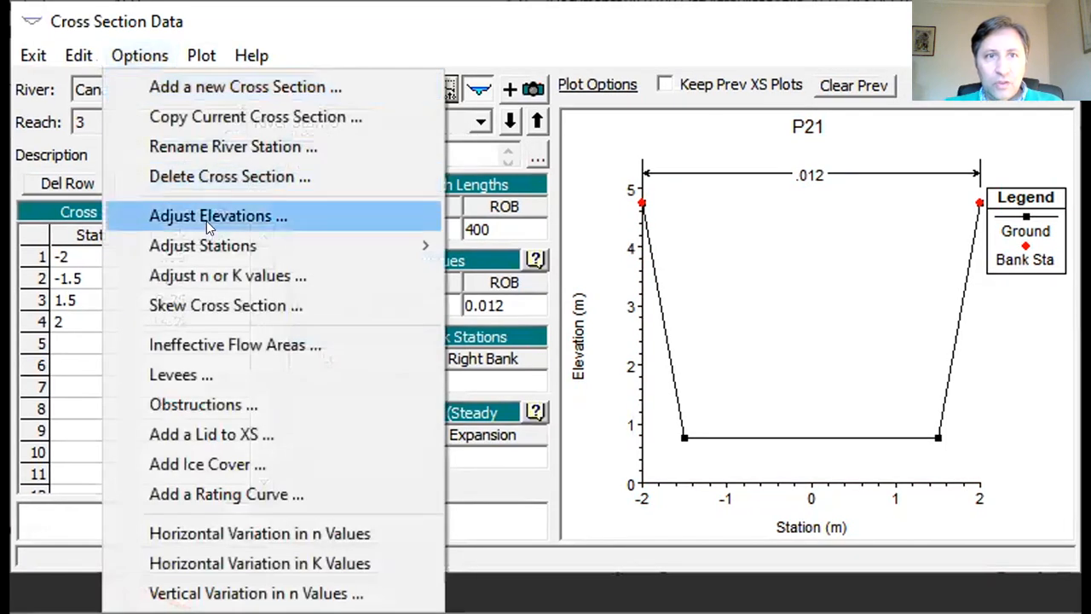
{"action": "left_click", "coordinate": [206, 214]}
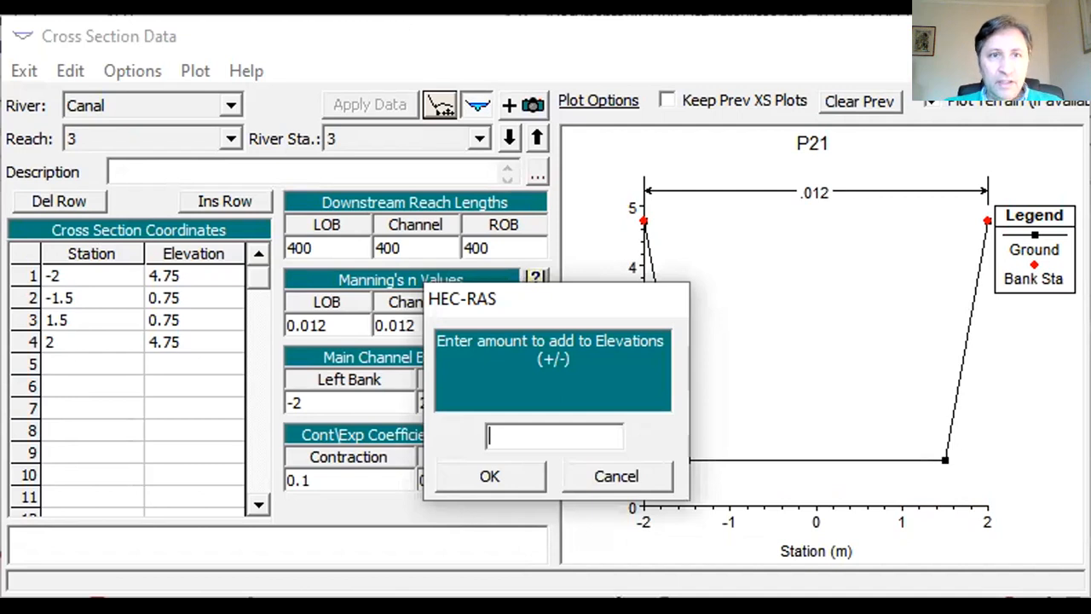
{"action": "key", "text": "alt+Tab"}
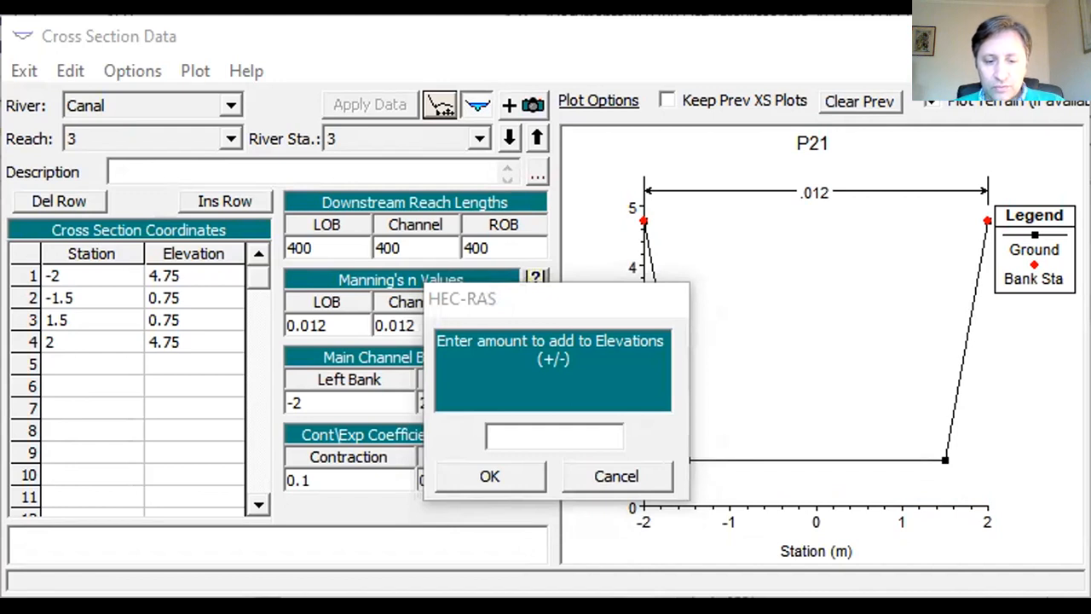
{"action": "type", "text": "6"}
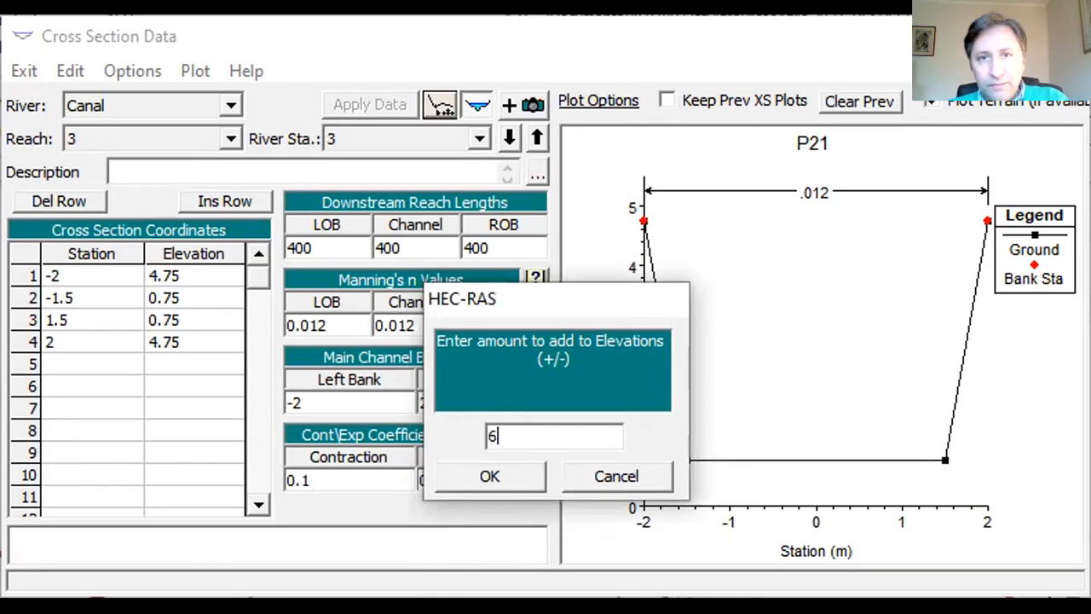
{"action": "left_click", "coordinate": [513, 479]}
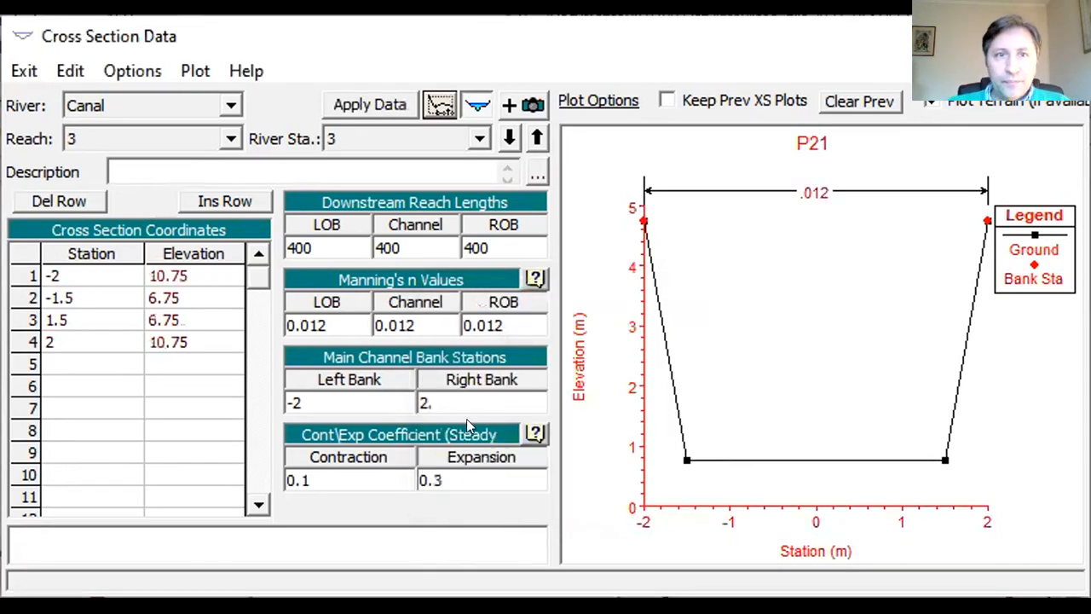
{"action": "left_click", "coordinate": [346, 100]}
{"action": "right_click", "coordinate": [746, 265]}
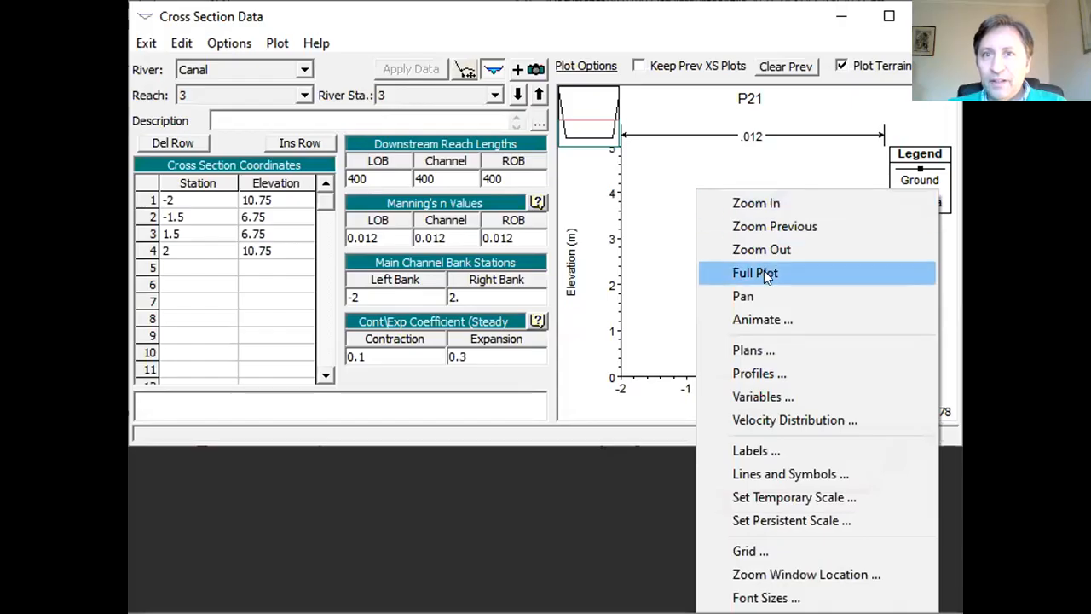
{"action": "left_click", "coordinate": [764, 270]}
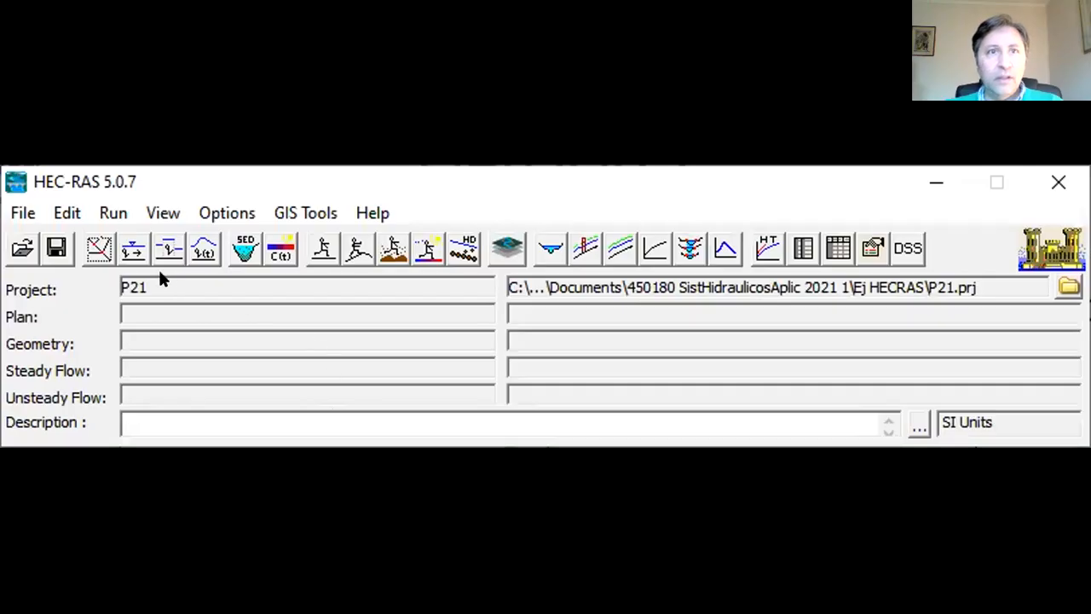
- Open the steady flow data and set the PF 1 flow at river station 3 of Canal to 3 m3/s
{"action": "left_click", "coordinate": [132, 248]}
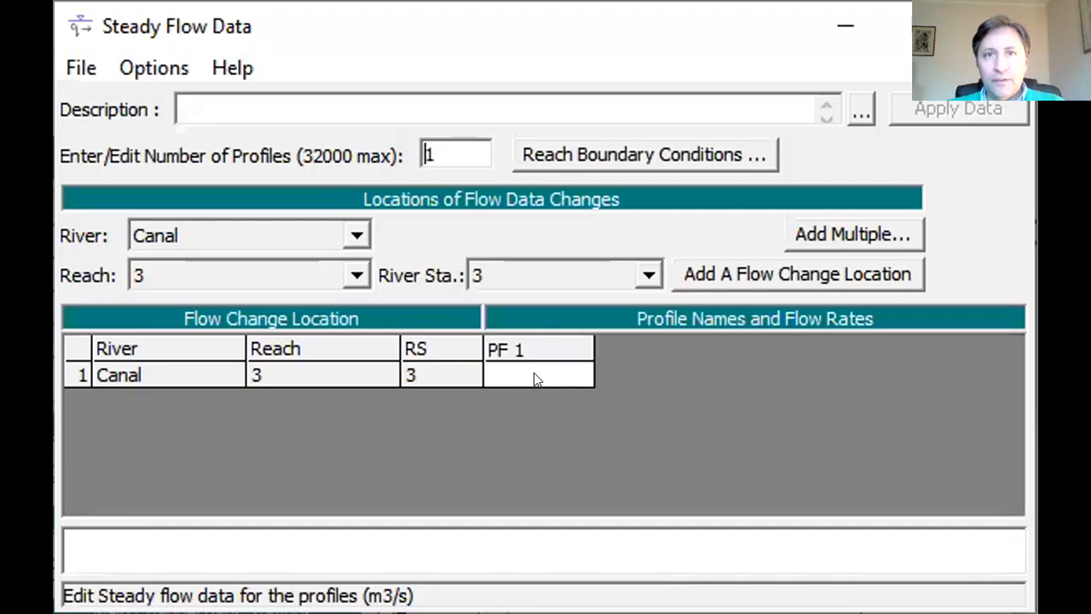
{"action": "left_click", "coordinate": [535, 375]}
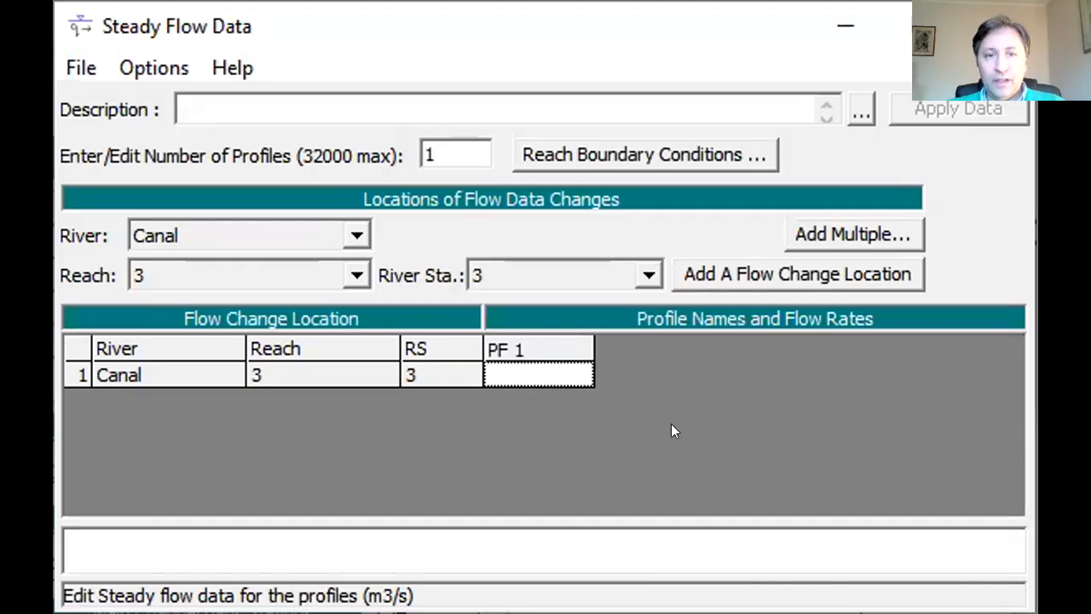
{"action": "type", "text": "3"}
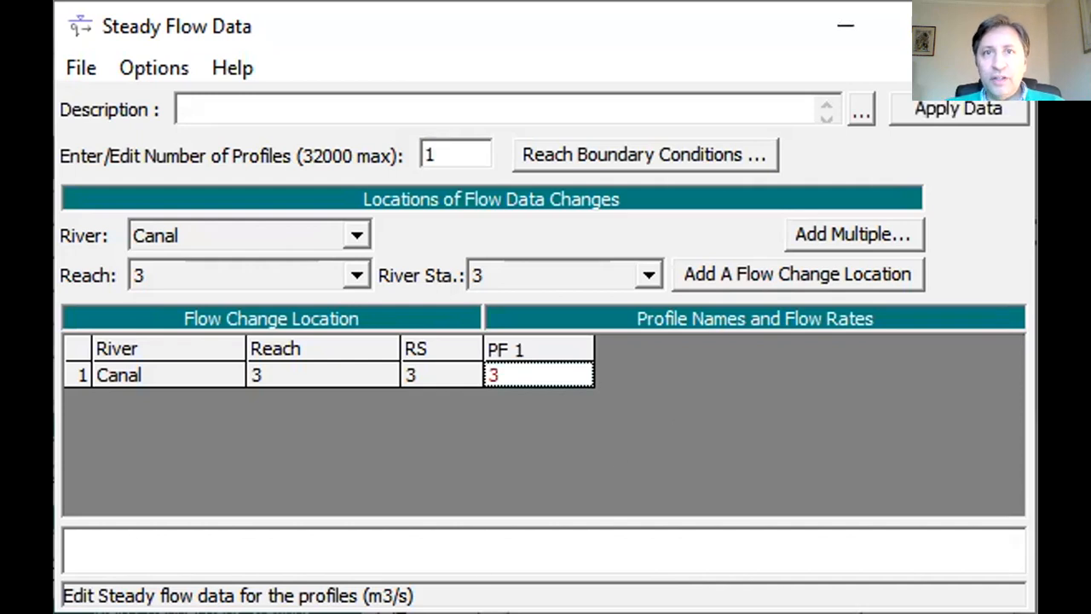
- Define the reach boundary conditions as critical depth upstream and a known water surface of 0.5 m downstream, and apply the flow data
{"action": "left_click", "coordinate": [637, 151]}
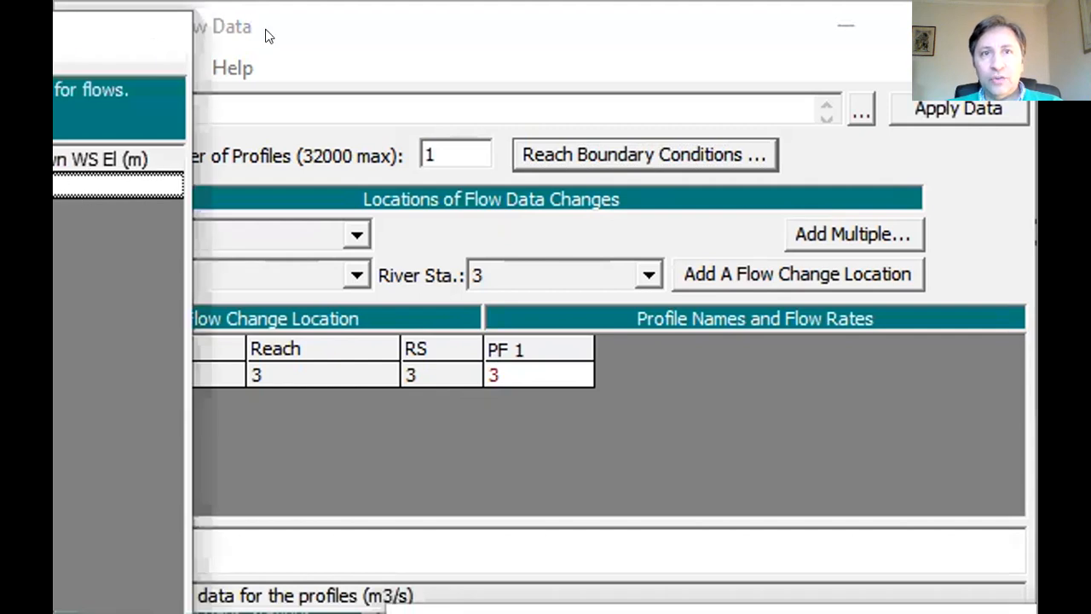
{"action": "left_click", "coordinate": [373, 190]}
{"action": "type", "text": "0.5"}
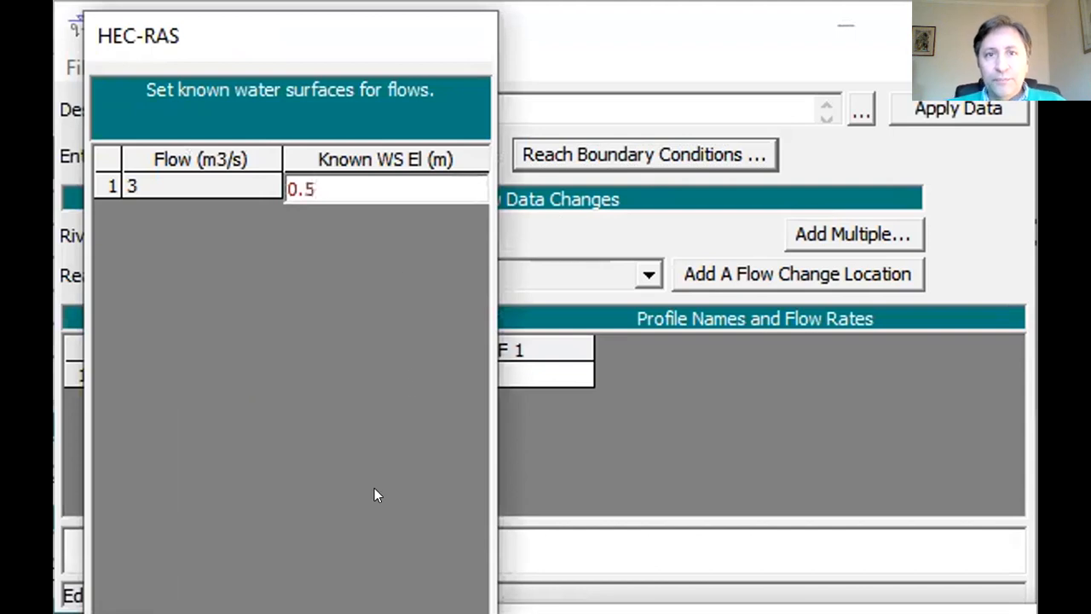
{"action": "left_click", "coordinate": [196, 610]}
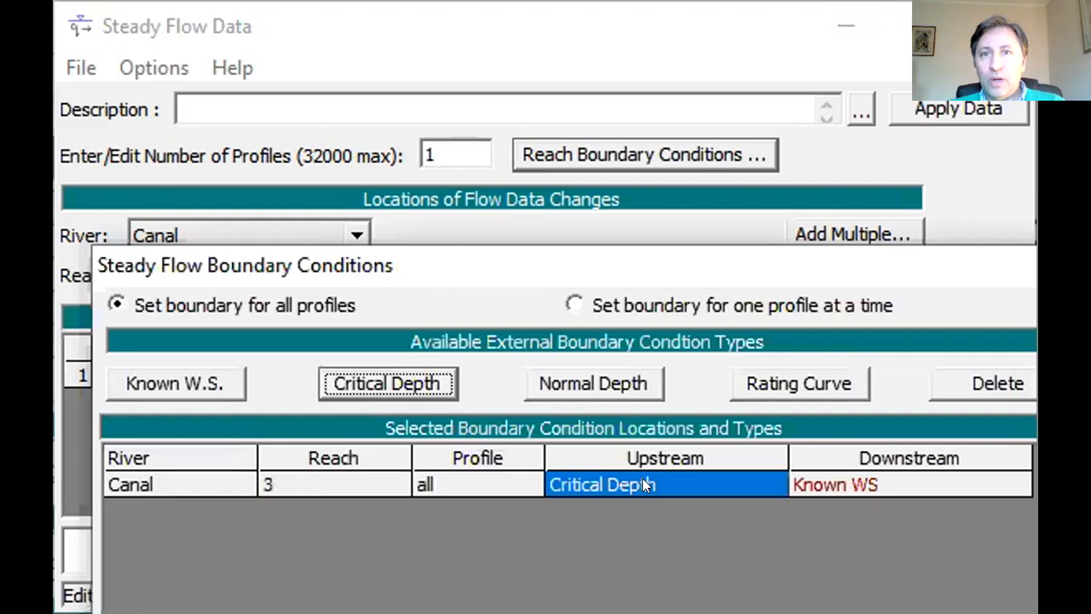
{"action": "left_click", "coordinate": [878, 485]}
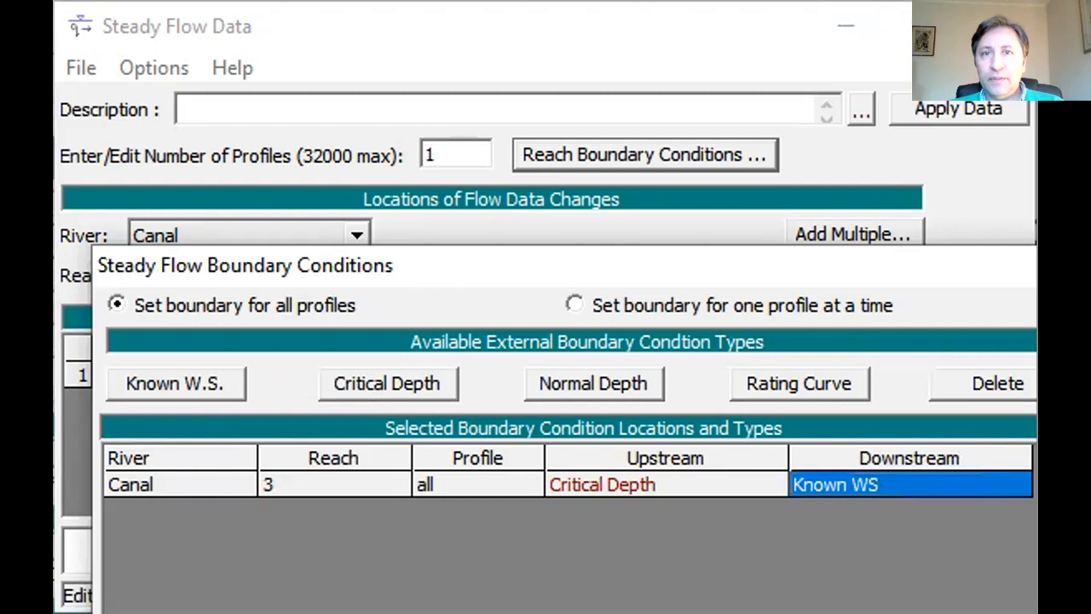
{"action": "key", "text": "Return"}
{"action": "left_click", "coordinate": [933, 101]}
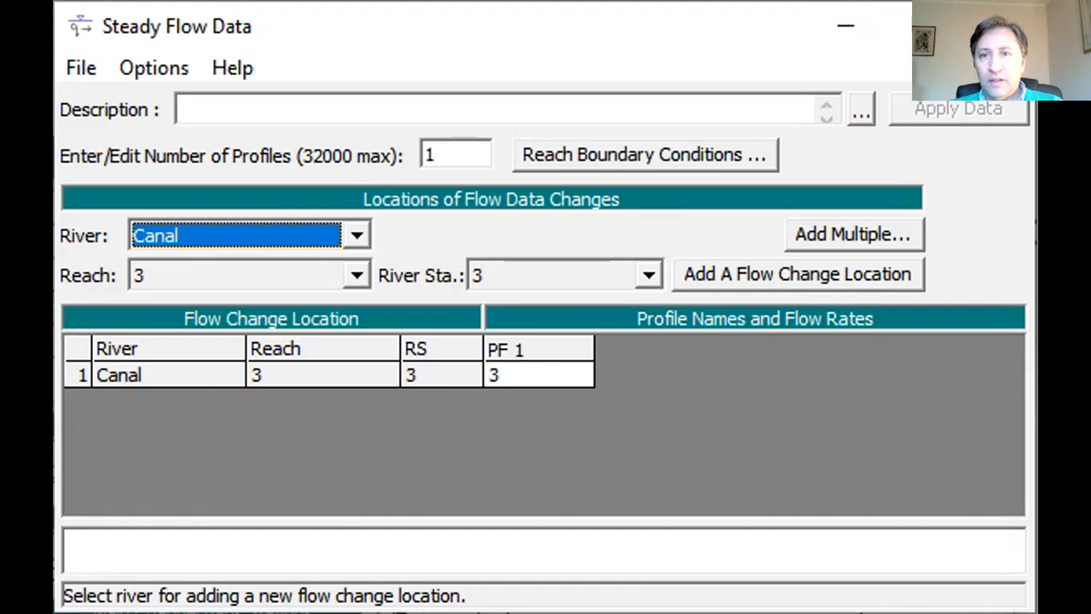
- Run the steady flow simulation for project P21 and view the water surface profile plot along the channel
{"action": "key", "text": "alt+Tab"}
{"action": "key", "text": "alt+Tab"}
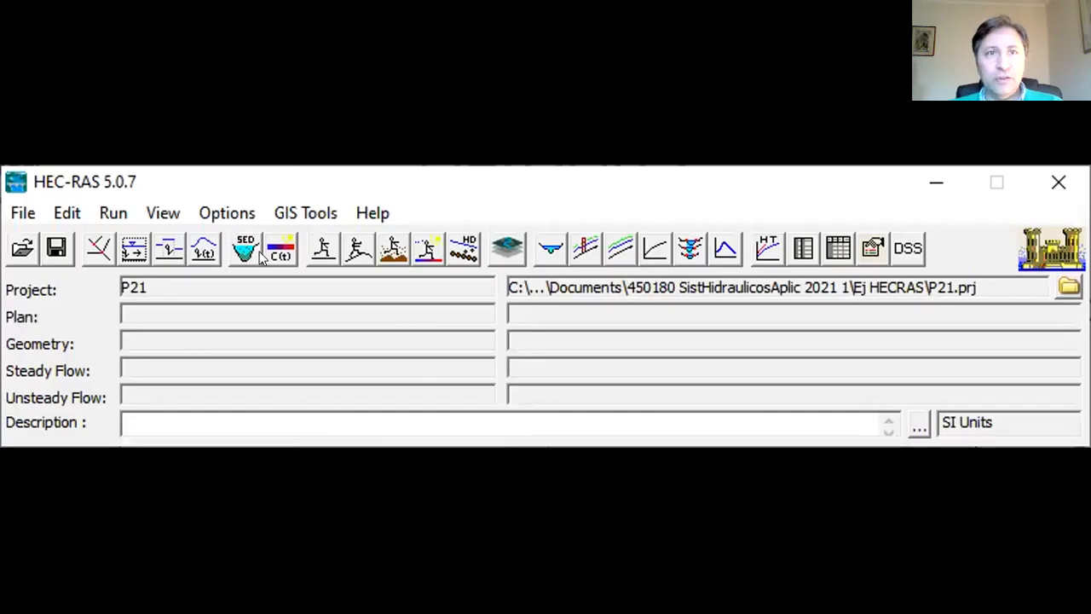
{"action": "left_click", "coordinate": [322, 248]}
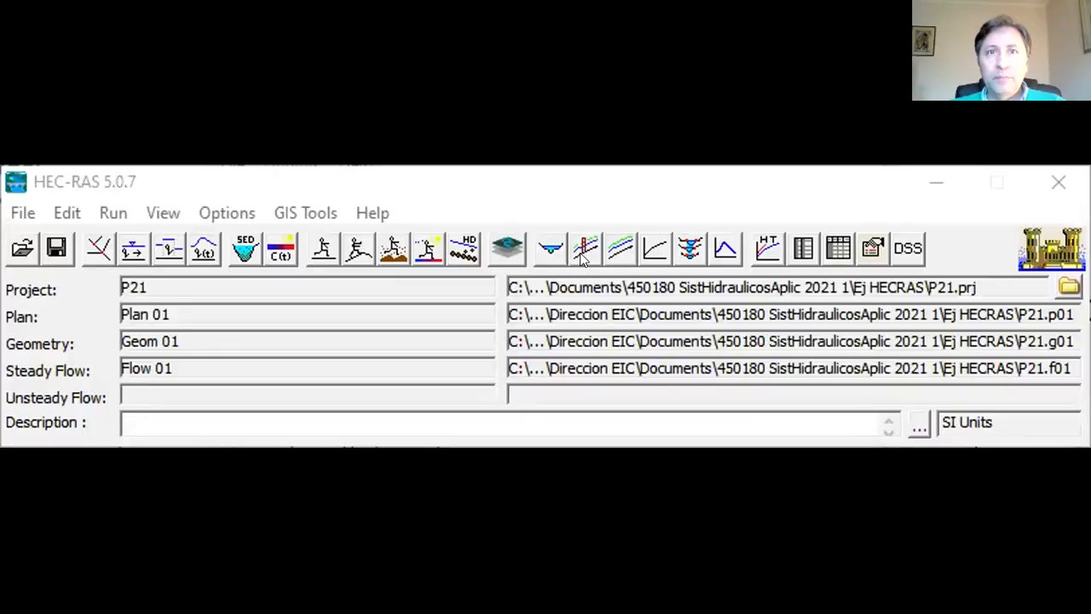
{"action": "left_click", "coordinate": [583, 254]}
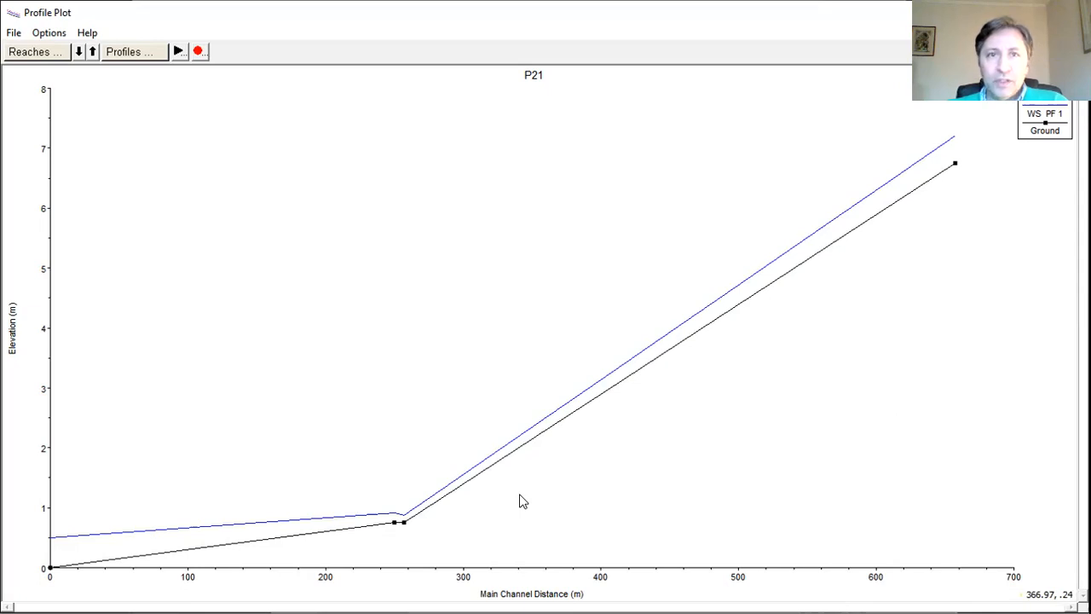
- Interpolate cross sections within reach 3 of Canal for all river stations, with a maximum distance of 3 between sections
{"action": "key", "text": "alt+Tab"}
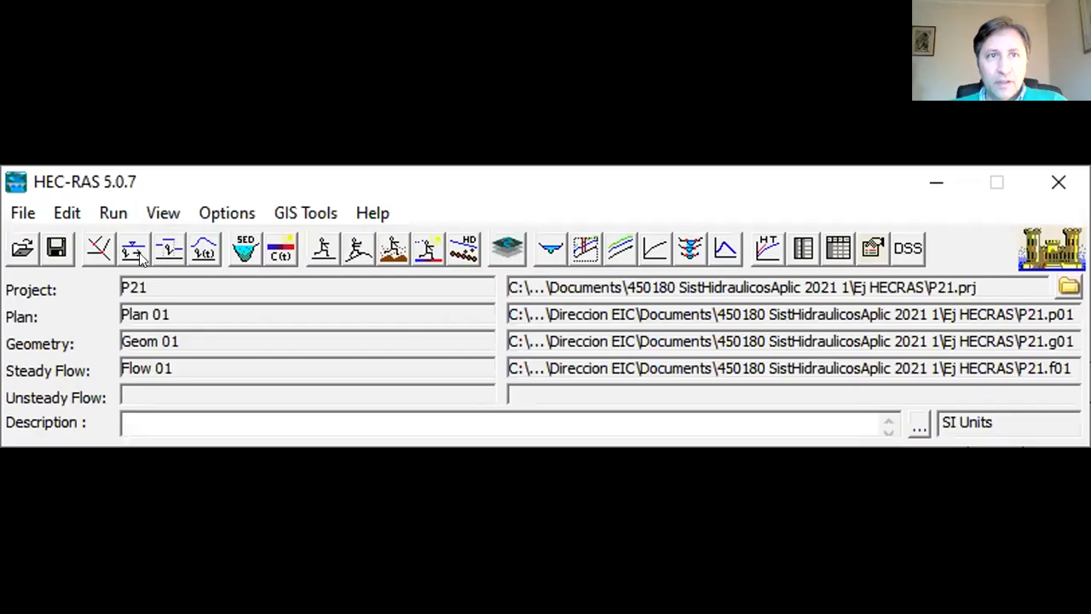
{"action": "left_click", "coordinate": [97, 246]}
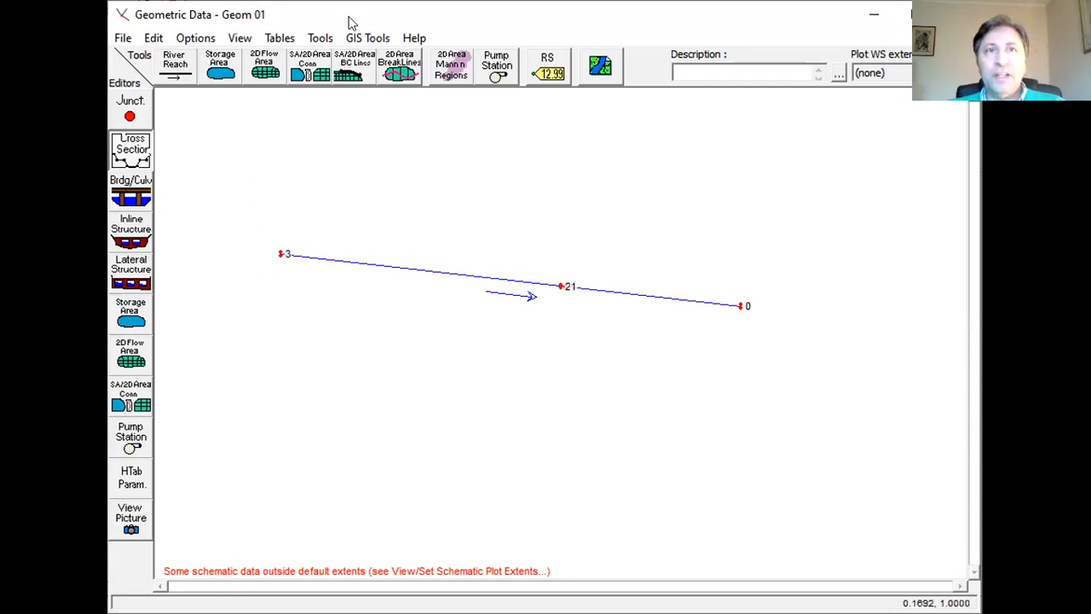
{"action": "left_click", "coordinate": [307, 39]}
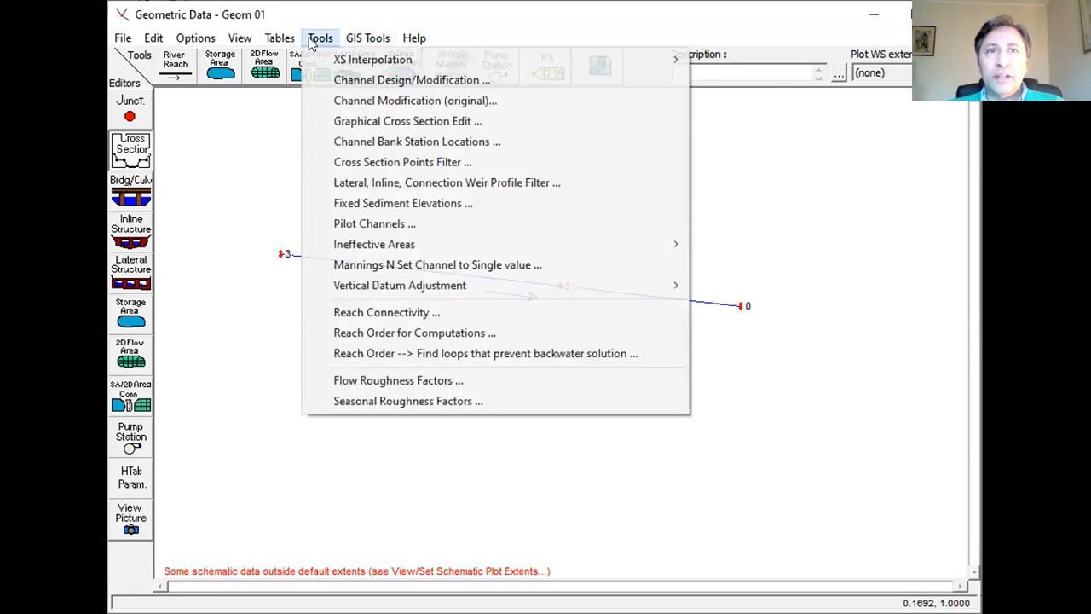
{"action": "mouse_move", "coordinate": [650, 58]}
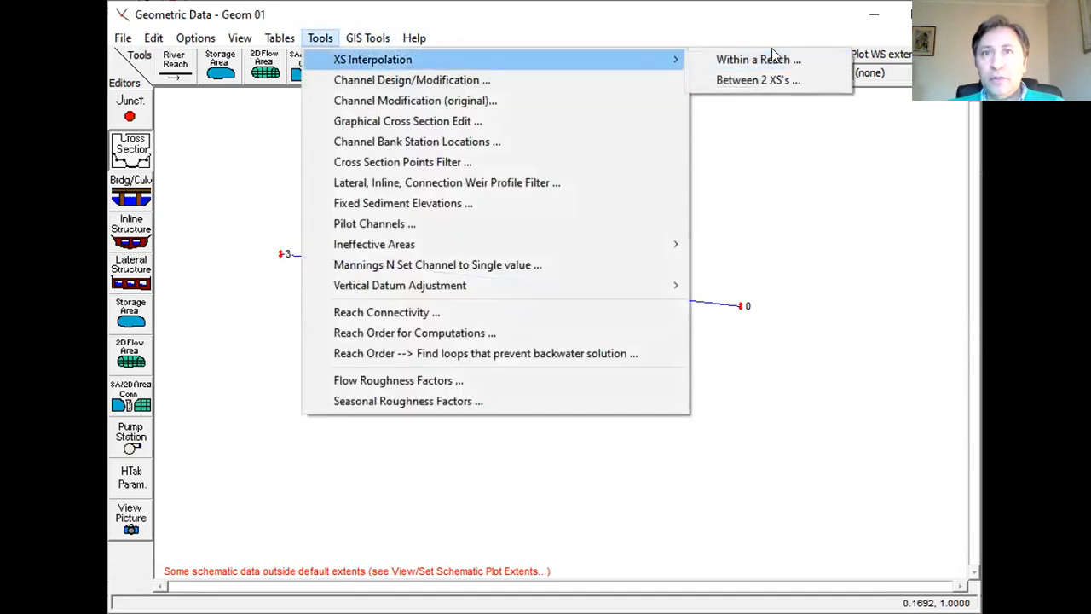
{"action": "left_click", "coordinate": [772, 60]}
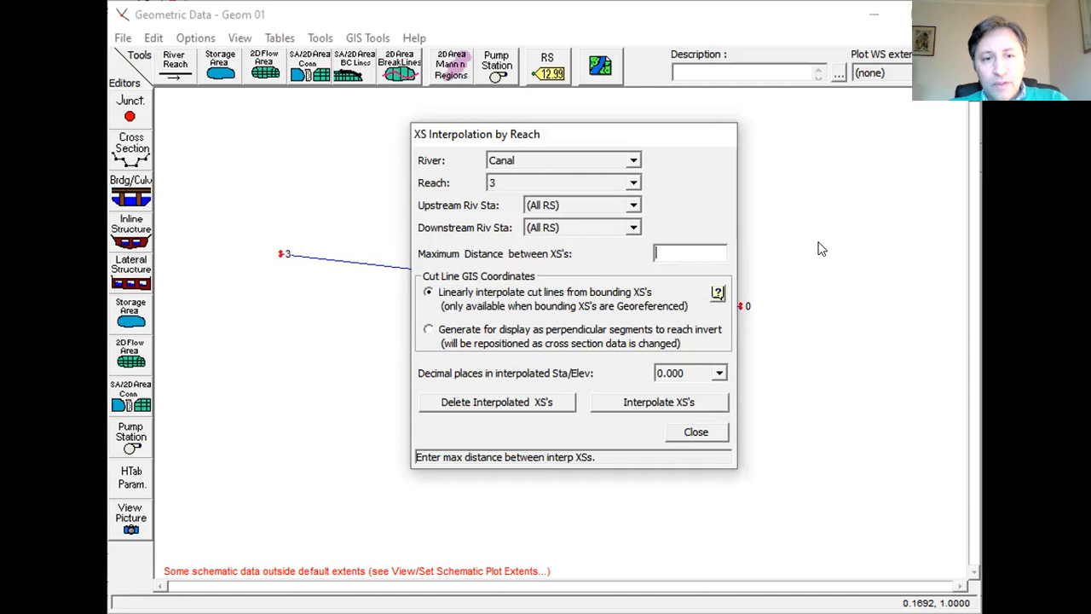
{"action": "type", "text": "3"}
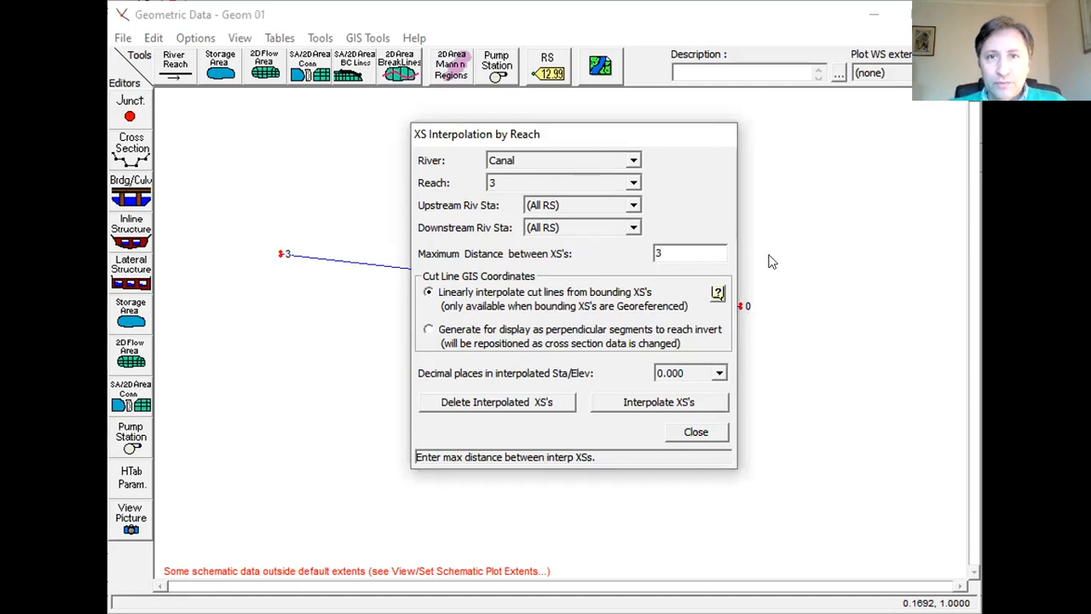
{"action": "left_click", "coordinate": [658, 405]}
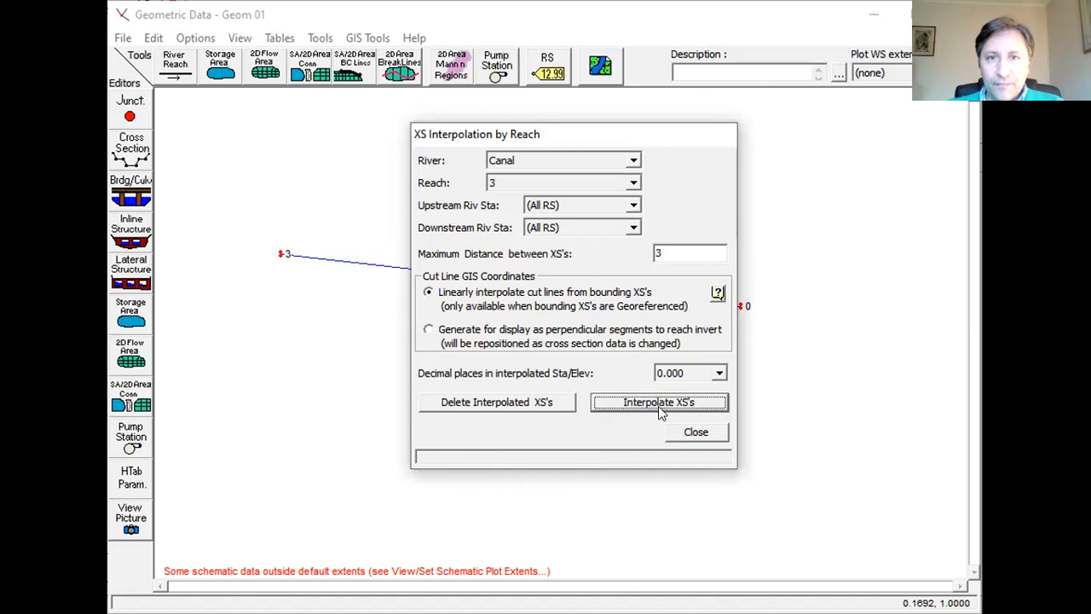
{"action": "left_click", "coordinate": [687, 435]}
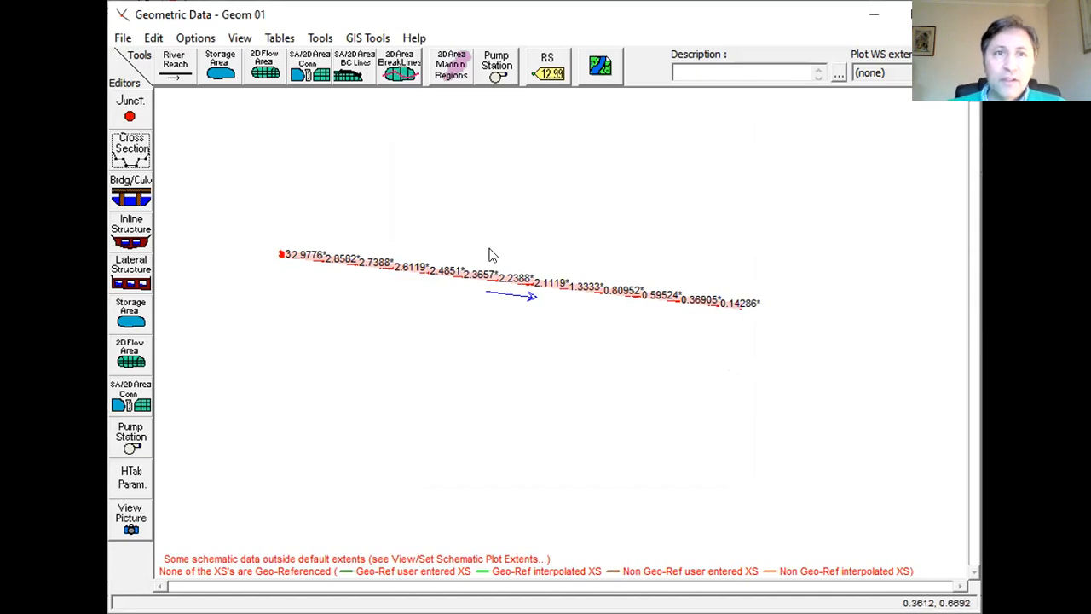
- Inspect the interpolated cross sections along the Canal schematic up close, then restore the full plot
{"action": "right_click", "coordinate": [236, 151]}
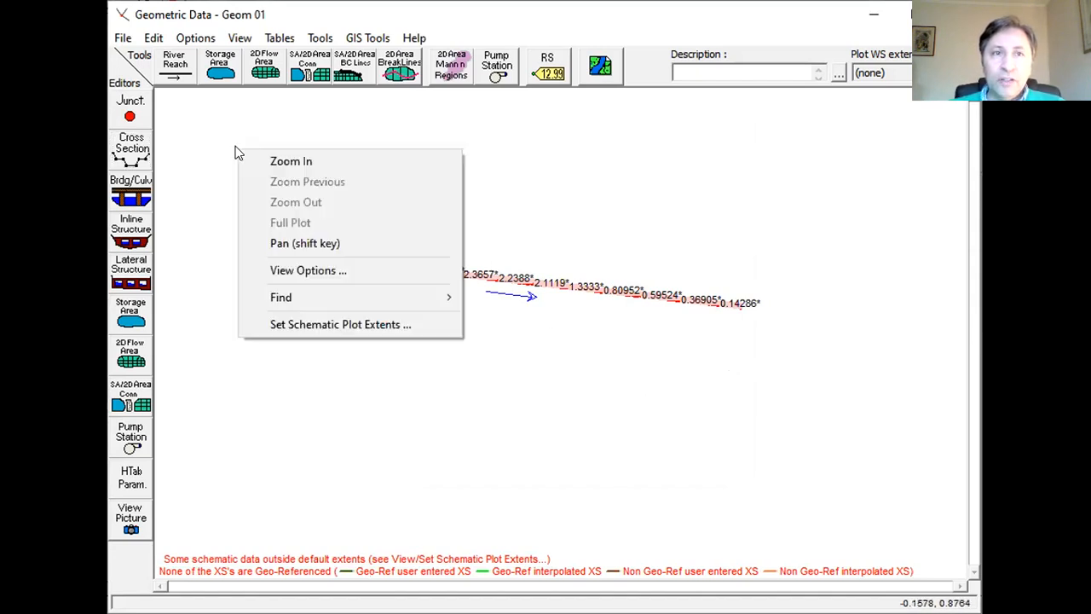
{"action": "left_click", "coordinate": [271, 162]}
{"action": "left_click_drag", "start_coordinate": [269, 244], "coordinate": [307, 282]}
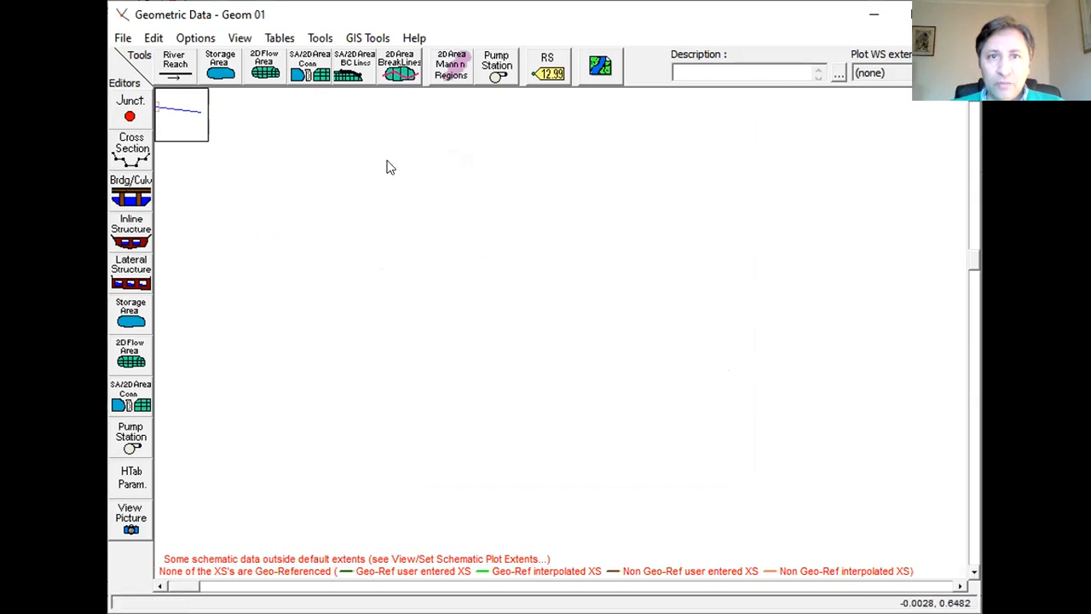
{"action": "left_click", "coordinate": [169, 108]}
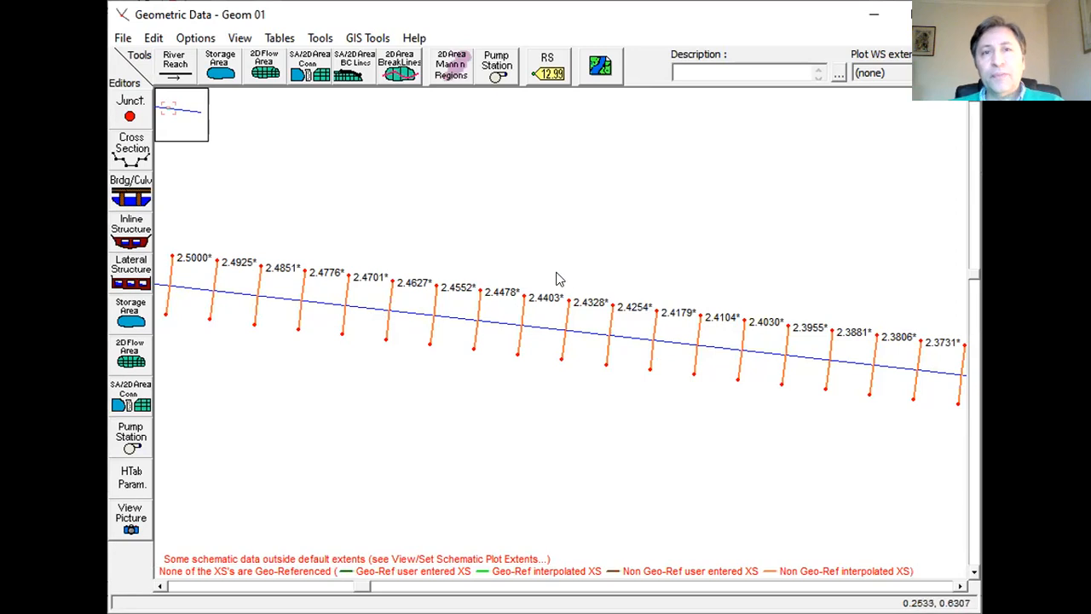
{"action": "right_click", "coordinate": [459, 162]}
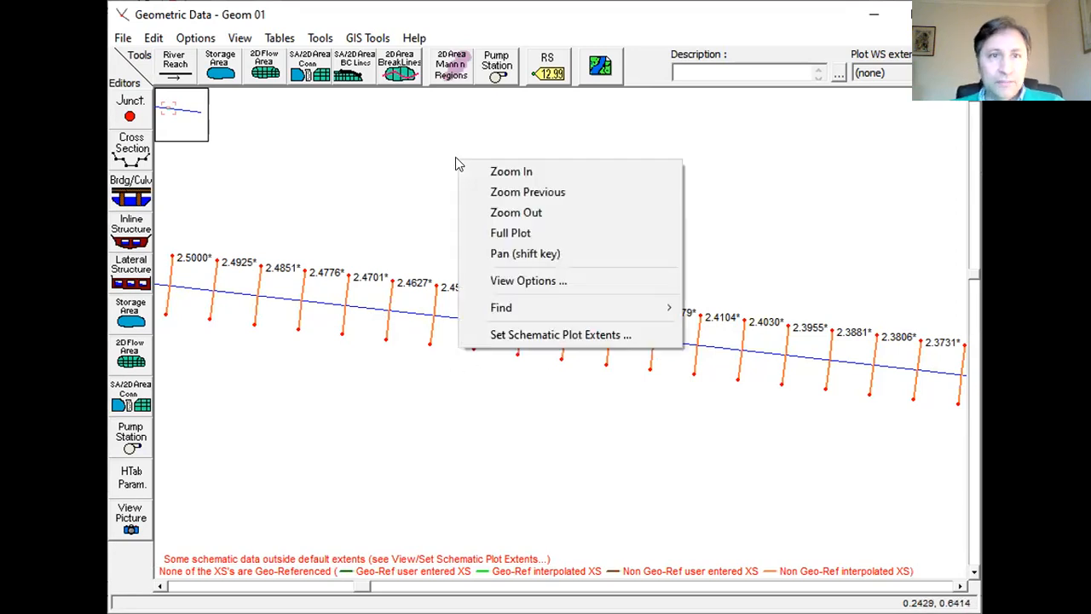
{"action": "left_click", "coordinate": [517, 238]}
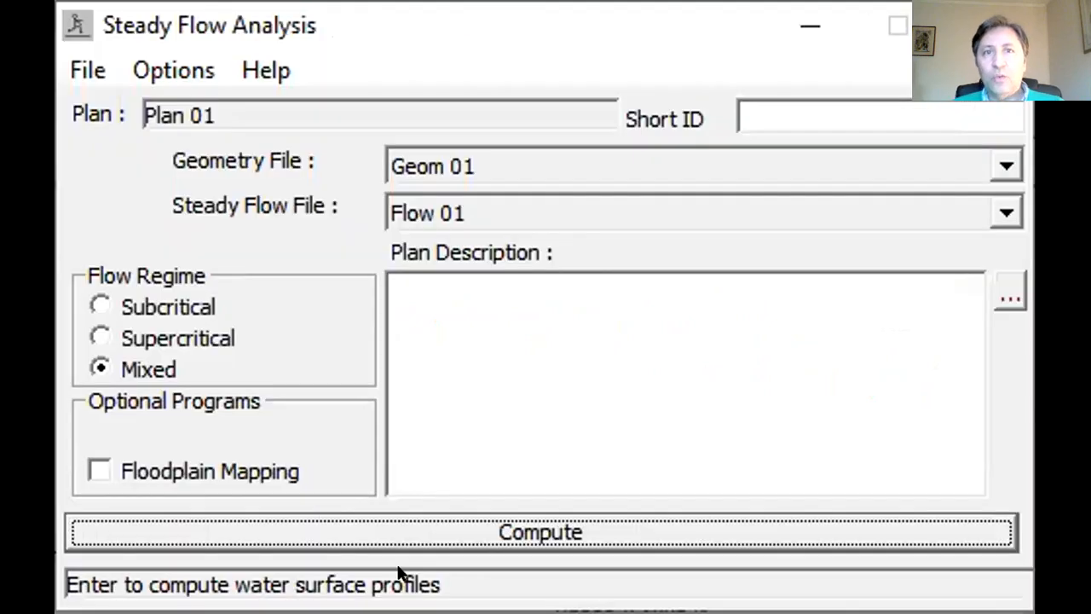
- Compute the steady flow analysis of Plan 01 with the interpolated sections and display the water surface profile plot
{"action": "left_click", "coordinate": [381, 543]}
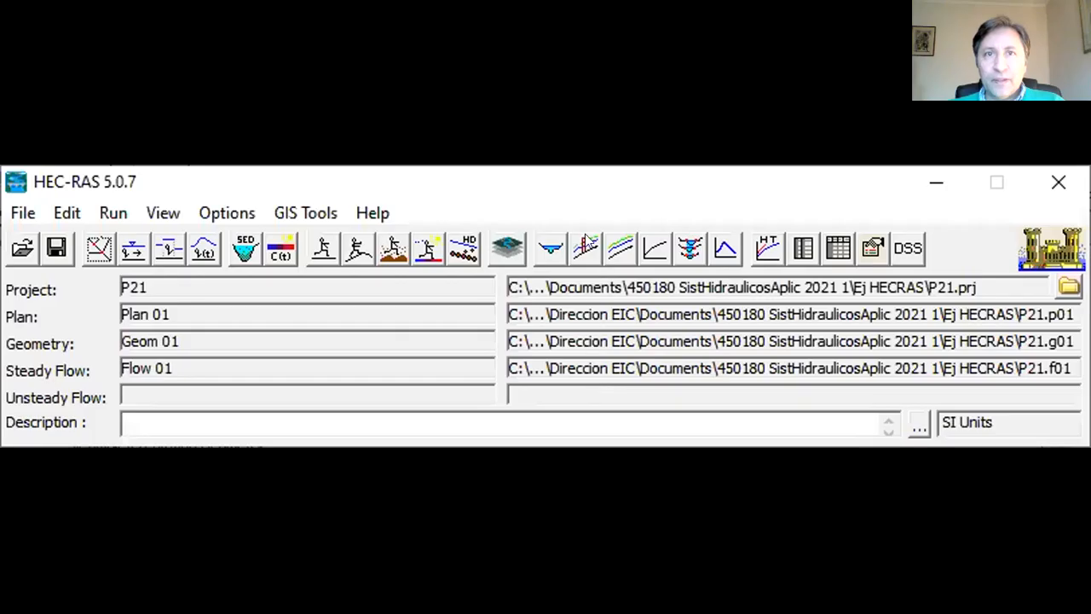
{"action": "left_click", "coordinate": [586, 243]}
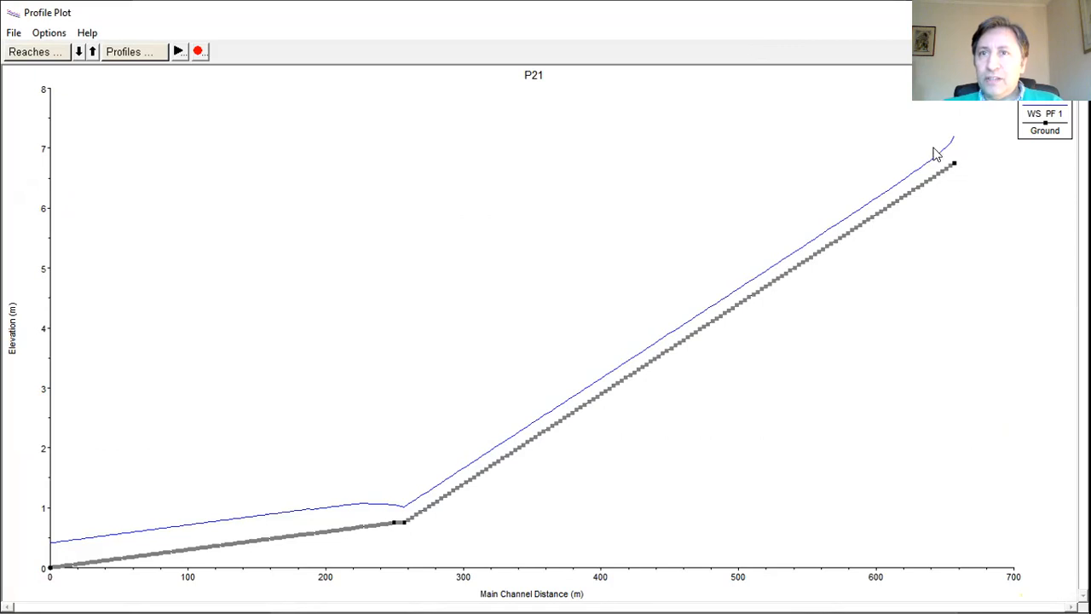
- Examine the water surface at the upstream end of the channel profile, then restore the full plot
{"action": "right_click", "coordinate": [687, 197]}
{"action": "left_click", "coordinate": [706, 206]}
{"action": "left_click_drag", "start_coordinate": [904, 119], "coordinate": [986, 215]}
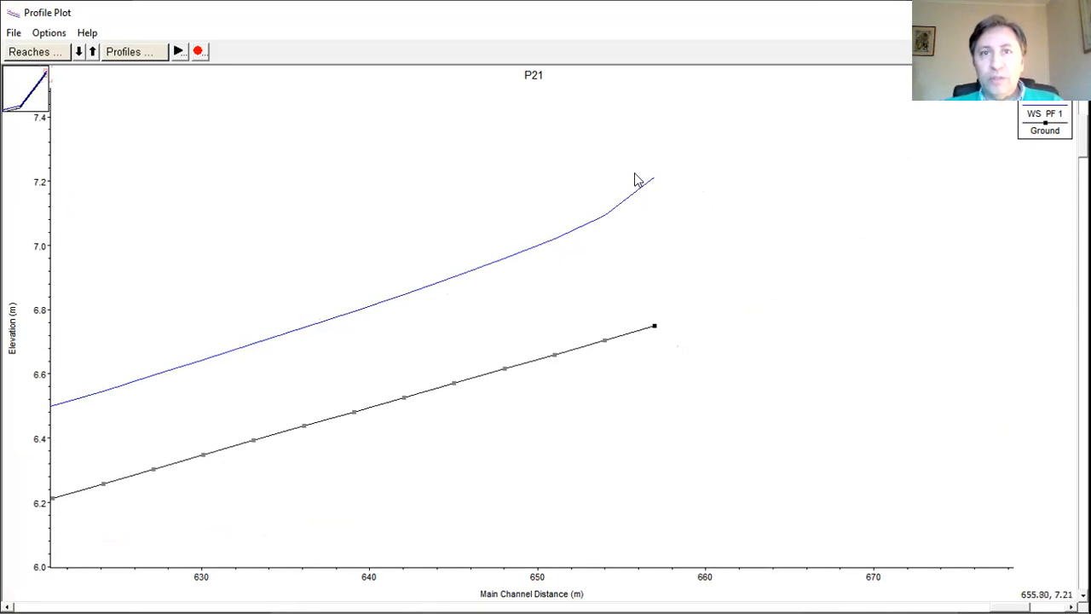
{"action": "right_click", "coordinate": [866, 166]}
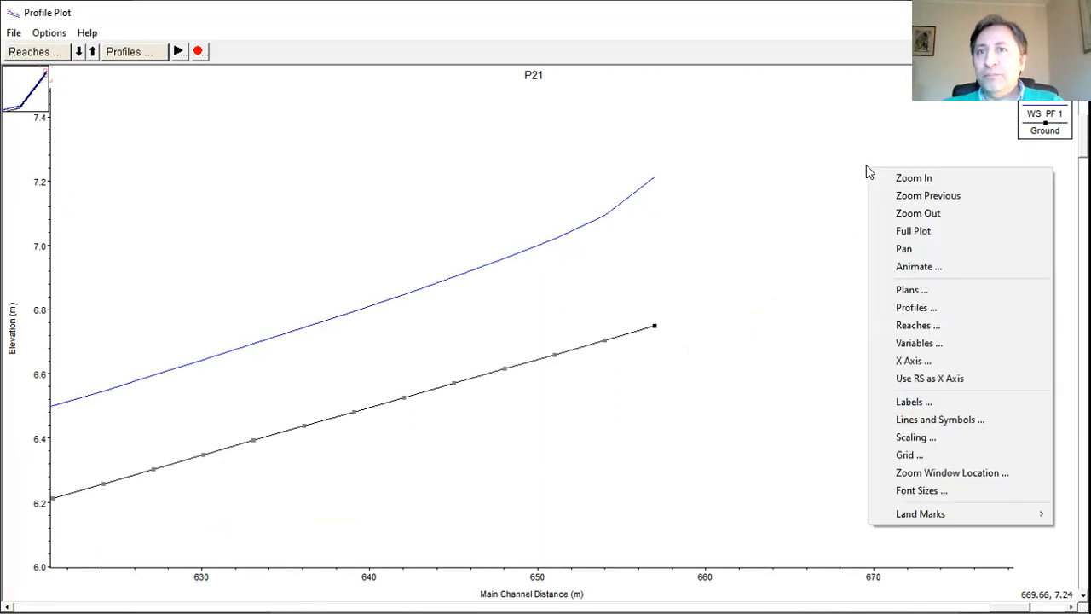
{"action": "left_click", "coordinate": [912, 236]}
- Examine the water surface near the downstream boundary at distance 0 of the profile, then restore the full plot
{"action": "right_click", "coordinate": [344, 59]}
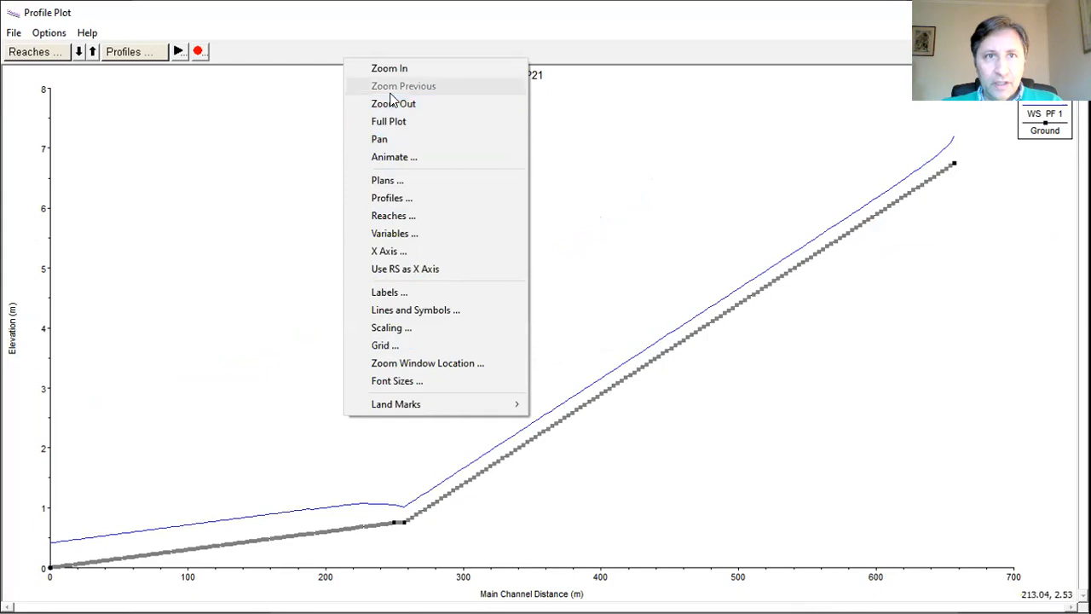
{"action": "left_click", "coordinate": [406, 68]}
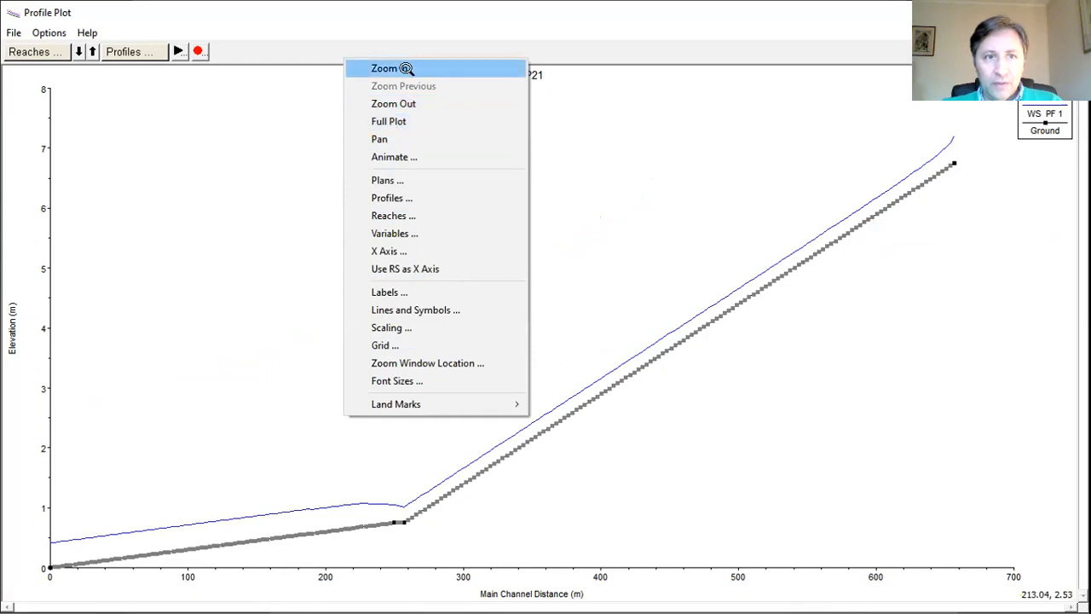
{"action": "left_click_drag", "start_coordinate": [80, 513], "coordinate": [40, 575]}
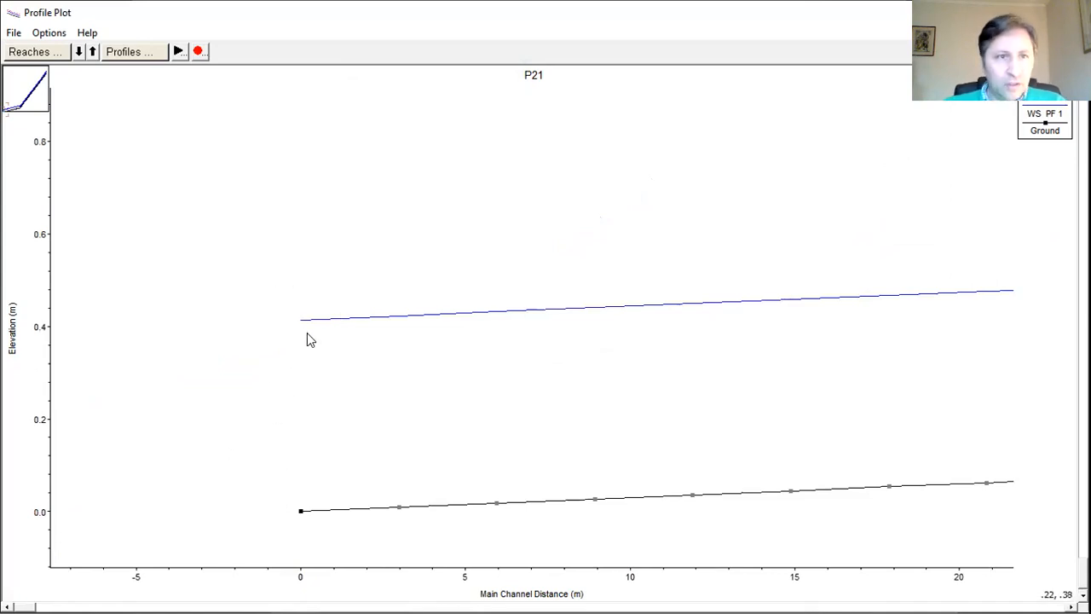
{"action": "right_click", "coordinate": [421, 182]}
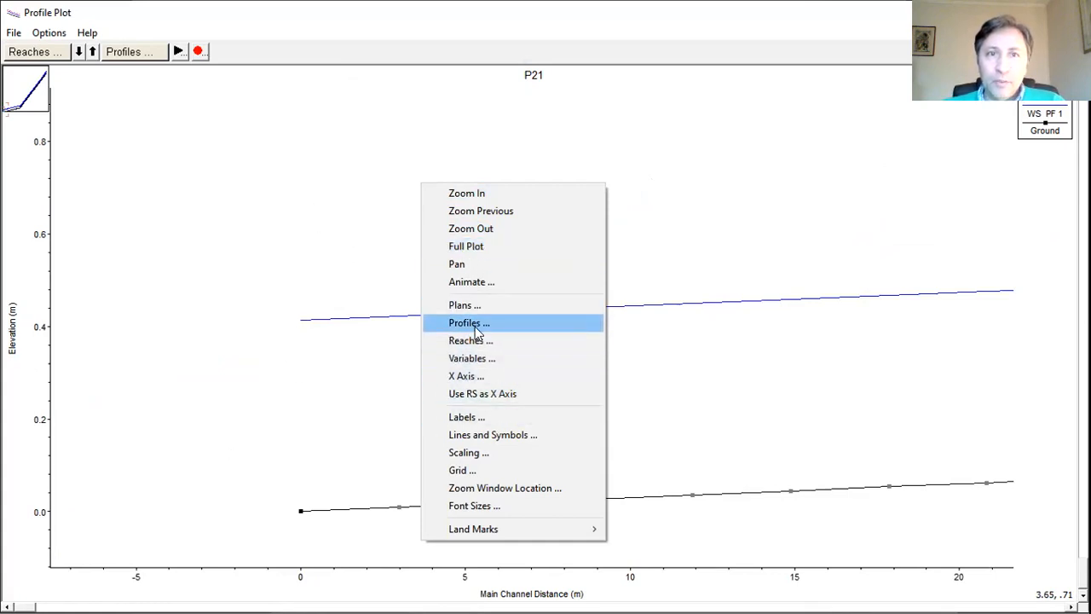
{"action": "left_click", "coordinate": [478, 246]}
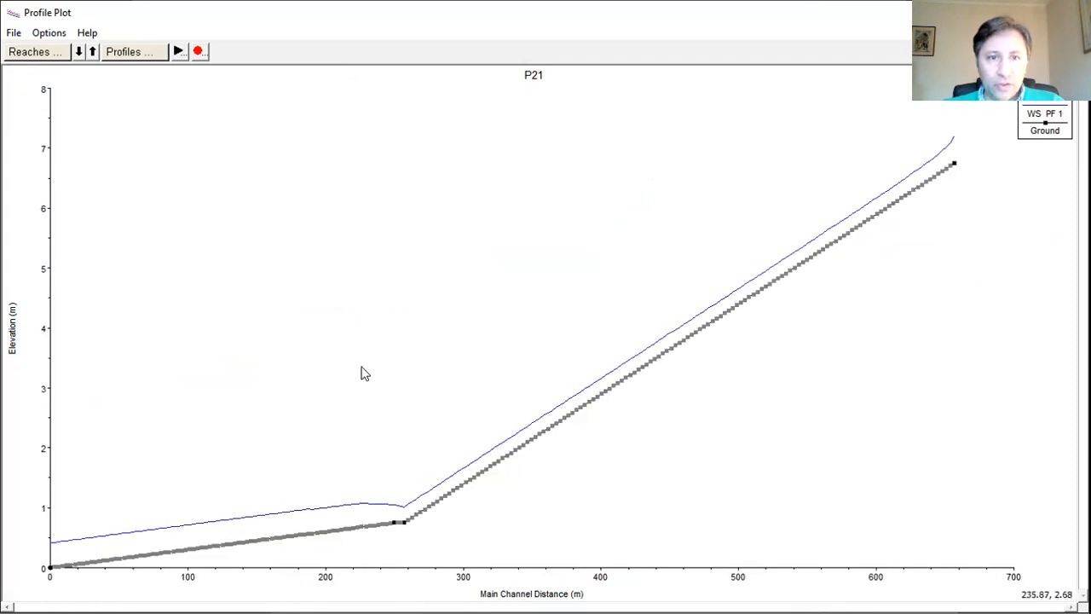
{"action": "right_click", "coordinate": [369, 337]}
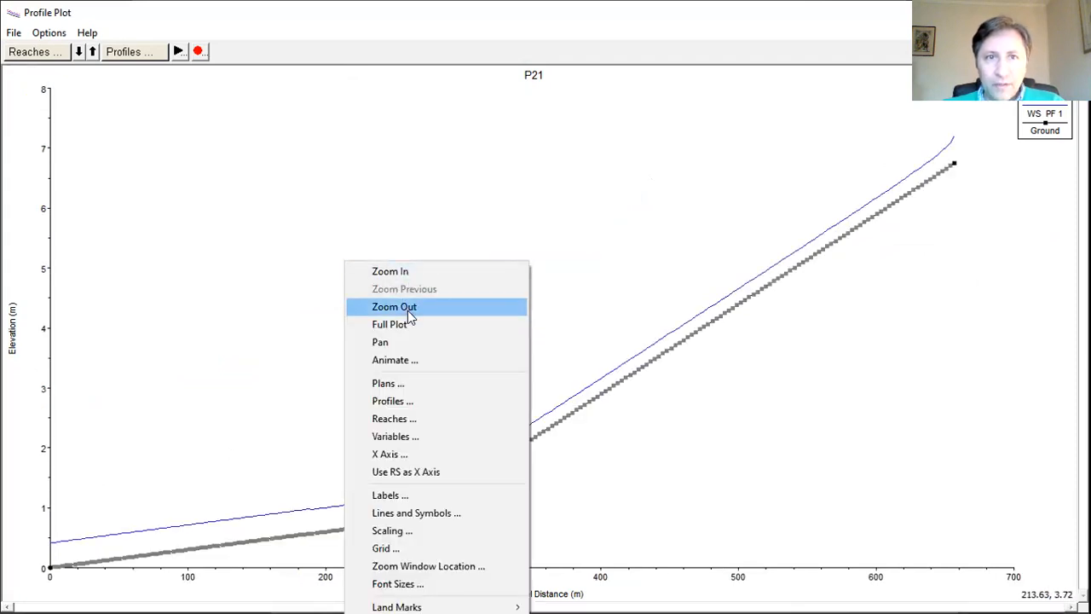
{"action": "left_click", "coordinate": [391, 325]}
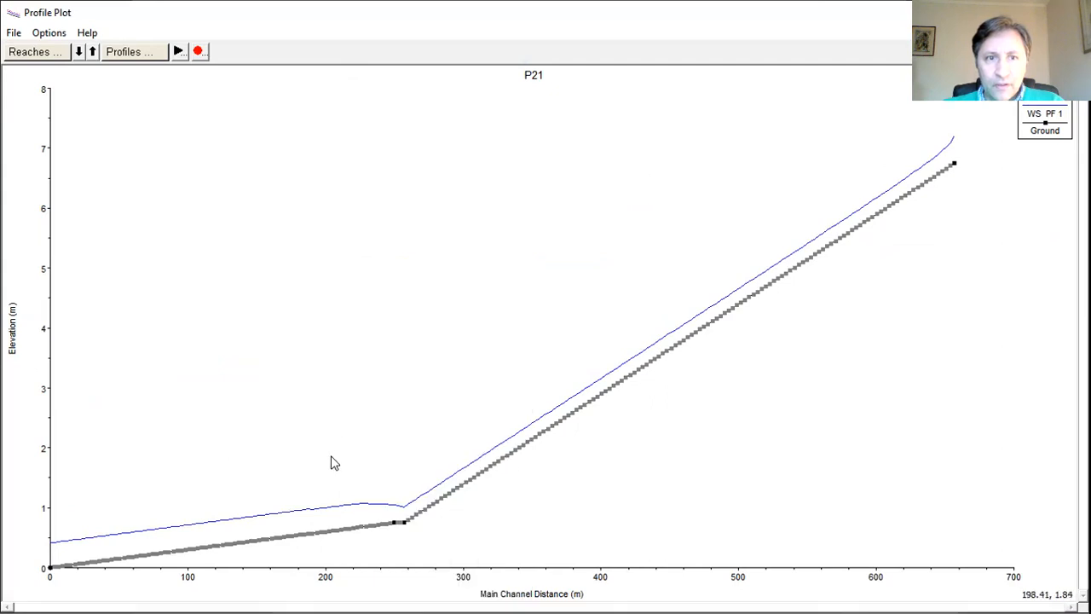
- Examine the water surface profile around the slope change, between about 210 and 280 m along the main channel
{"action": "right_click", "coordinate": [358, 358]}
{"action": "left_click", "coordinate": [412, 275]}
{"action": "left_click_drag", "start_coordinate": [335, 475], "coordinate": [437, 549]}
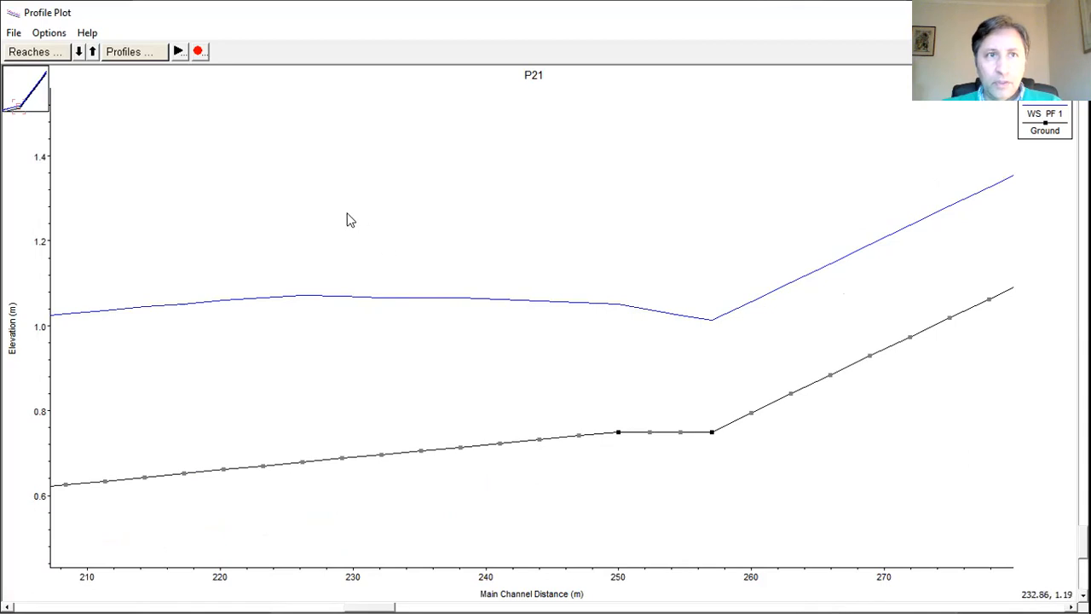
{"action": "right_click", "coordinate": [328, 201]}
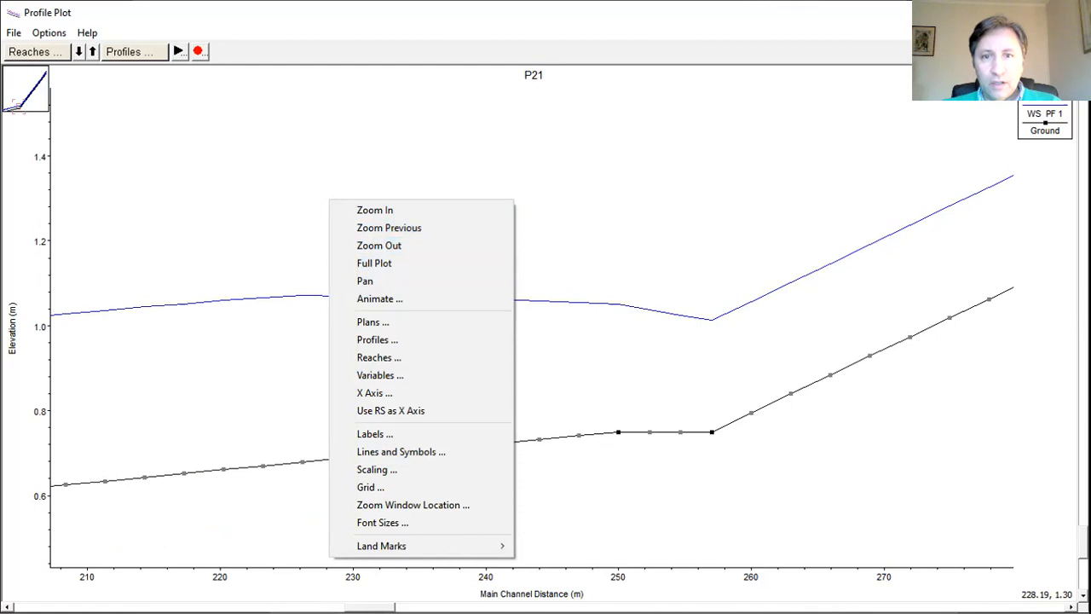
- View the channel velocity profile, then read the errors, warnings and notes for Plan 01 and close them
{"action": "key", "text": "alt+Tab"}
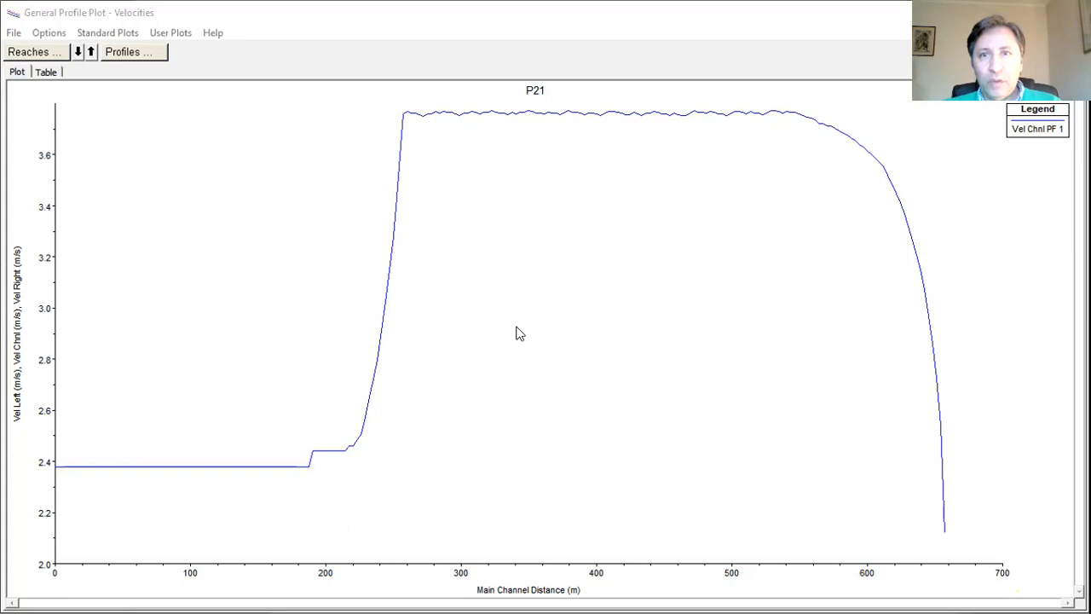
{"action": "key", "text": "alt+Tab"}
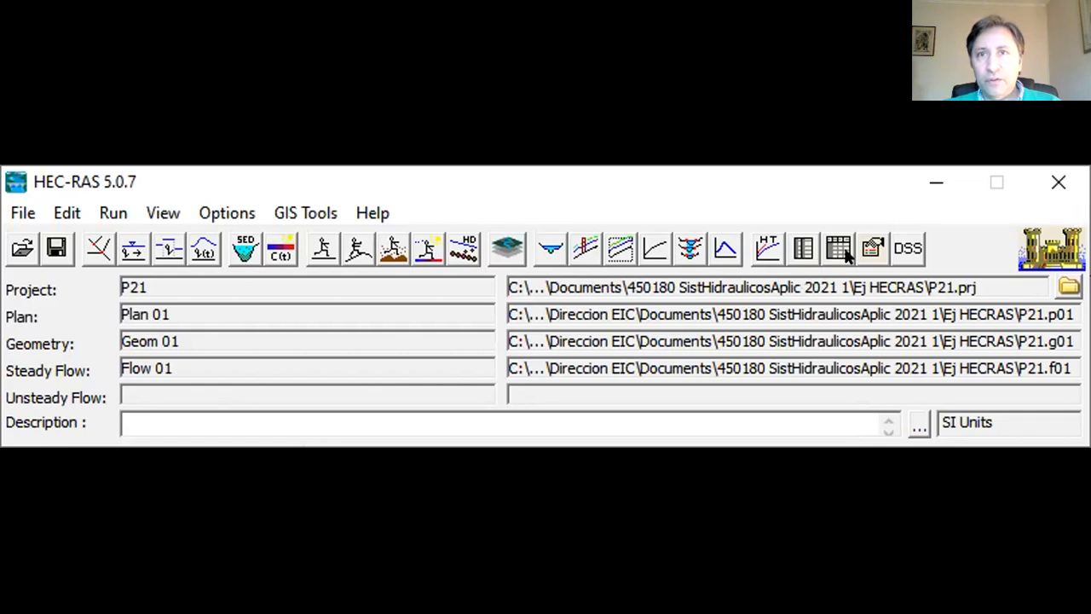
{"action": "left_click", "coordinate": [872, 247]}
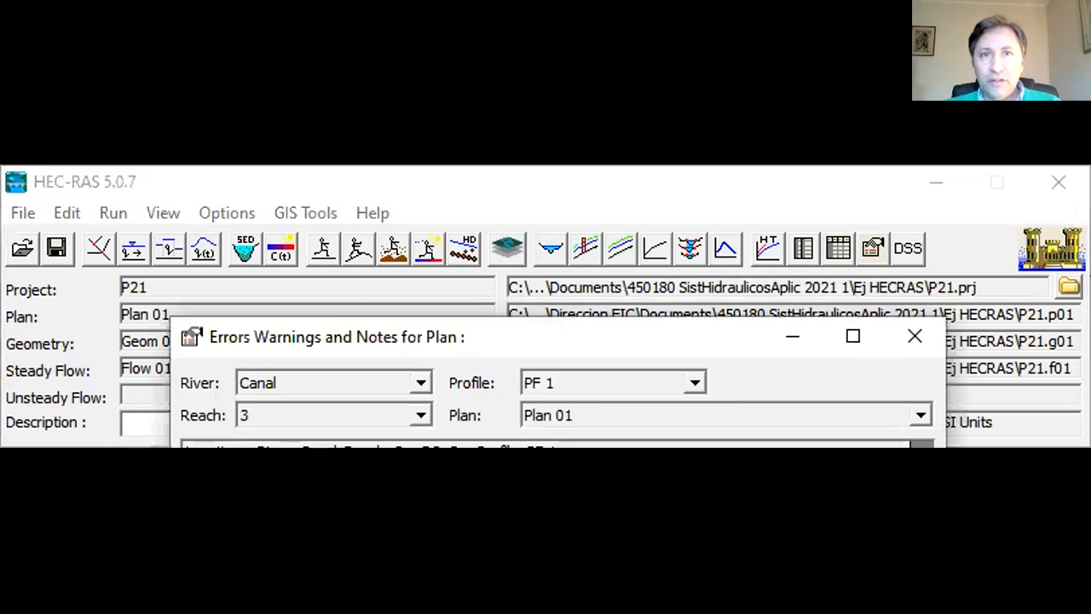
{"action": "left_click_drag", "start_coordinate": [678, 326], "coordinate": [675, 181]}
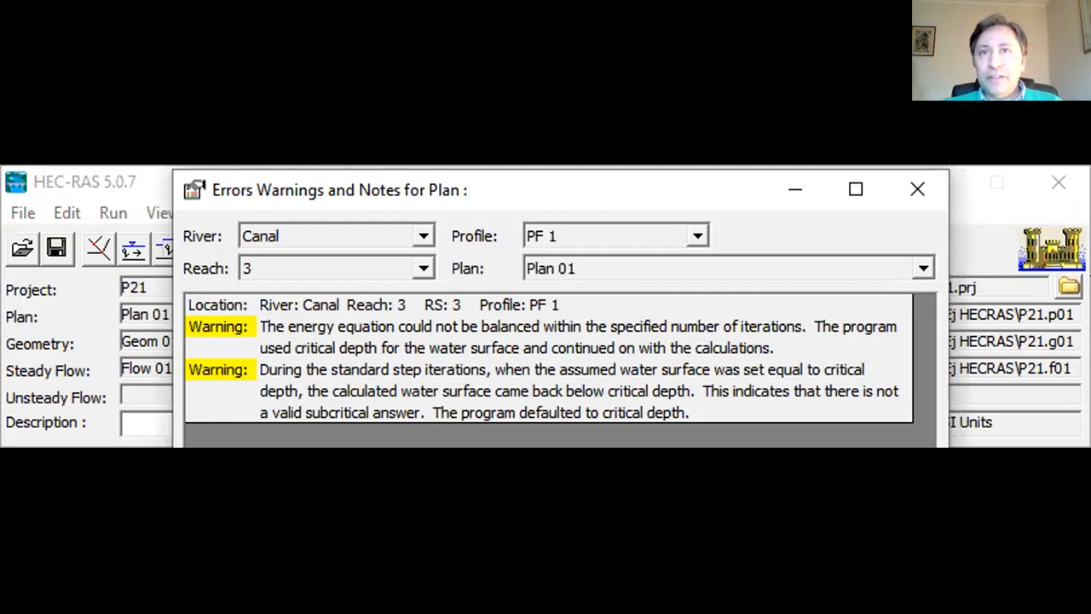
{"action": "left_click", "coordinate": [910, 195]}
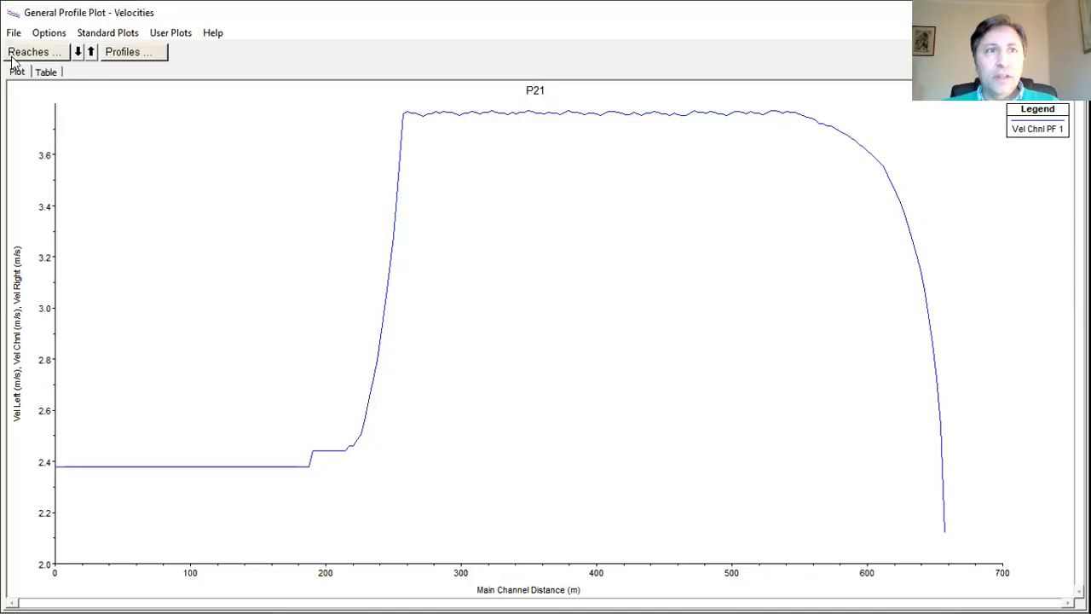
- Display the Froude number along the channel in the general profile plot, followed by the hydraulic depth
{"action": "left_click", "coordinate": [100, 34]}
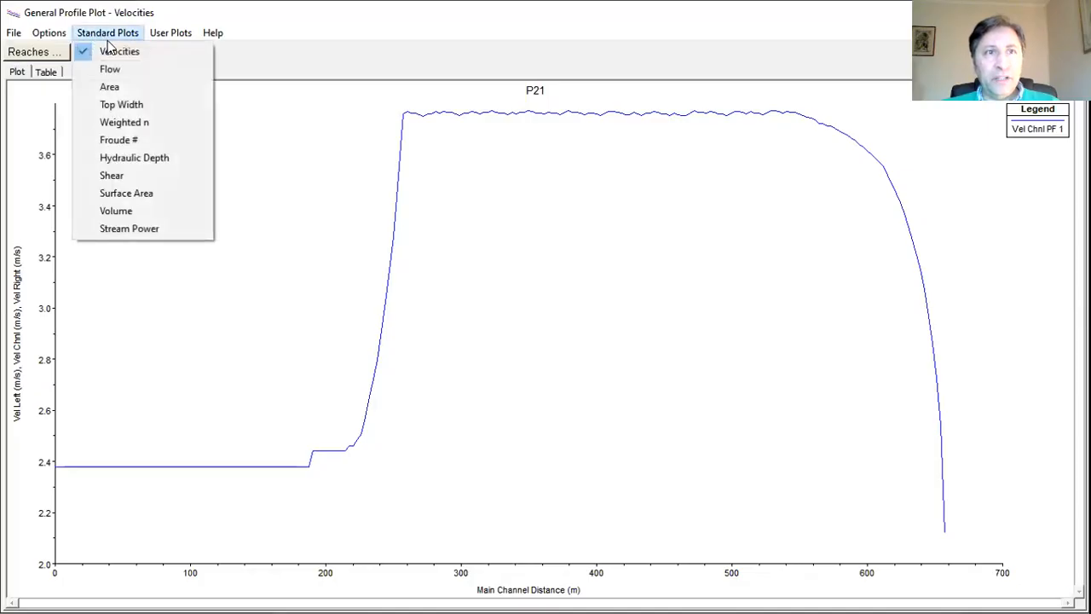
{"action": "left_click", "coordinate": [126, 145]}
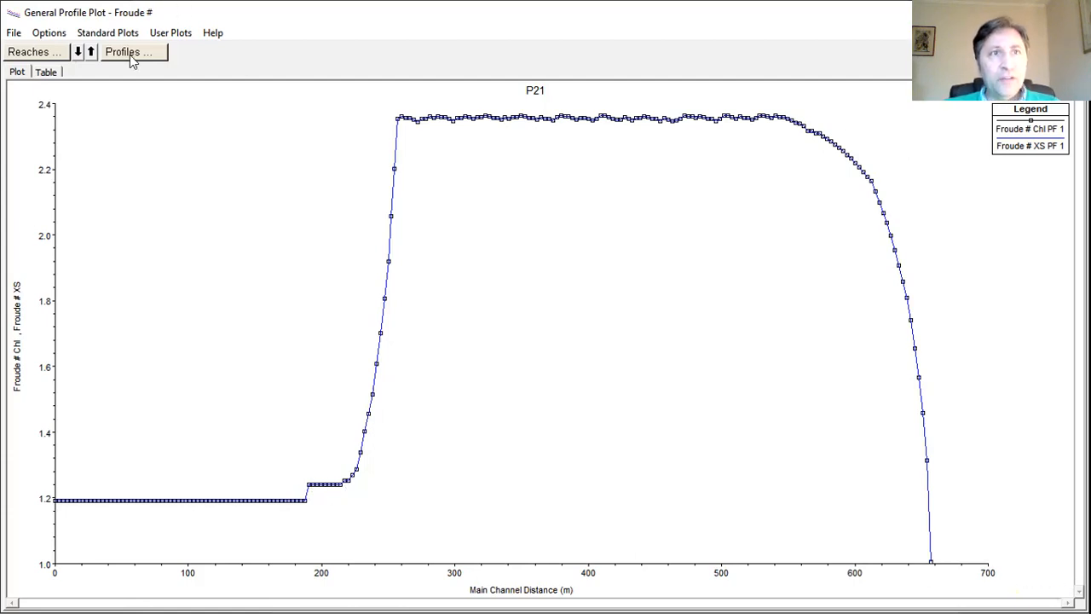
{"action": "left_click", "coordinate": [106, 34]}
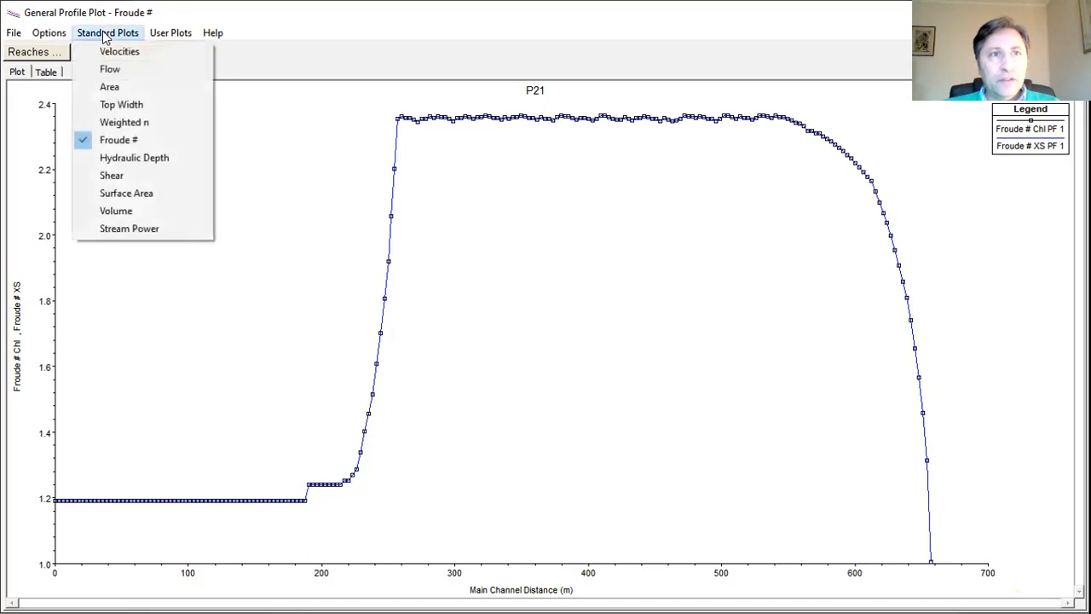
{"action": "left_click", "coordinate": [138, 162]}
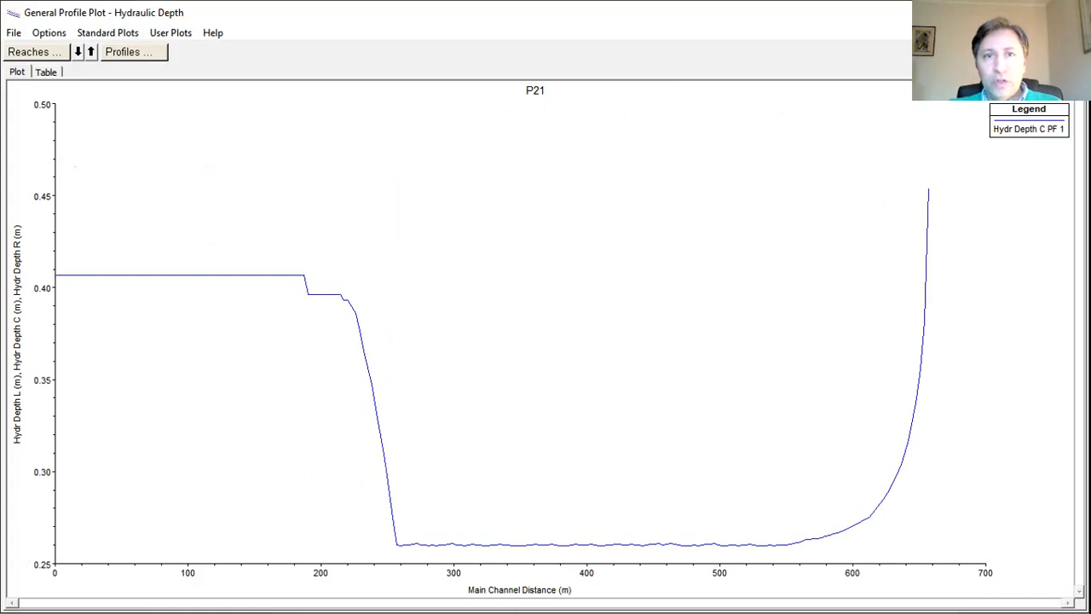
- Open the cross section plot and compare river stations 3 and 0 of Canal reach 3, ending at station 3
{"action": "key", "text": "alt+Tab"}
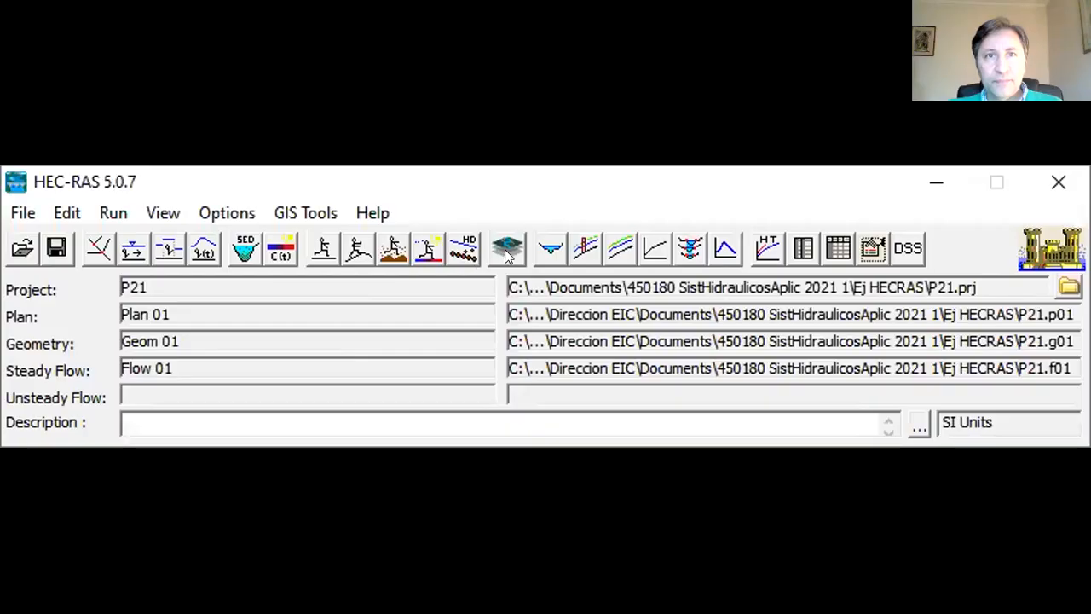
{"action": "left_click", "coordinate": [549, 247]}
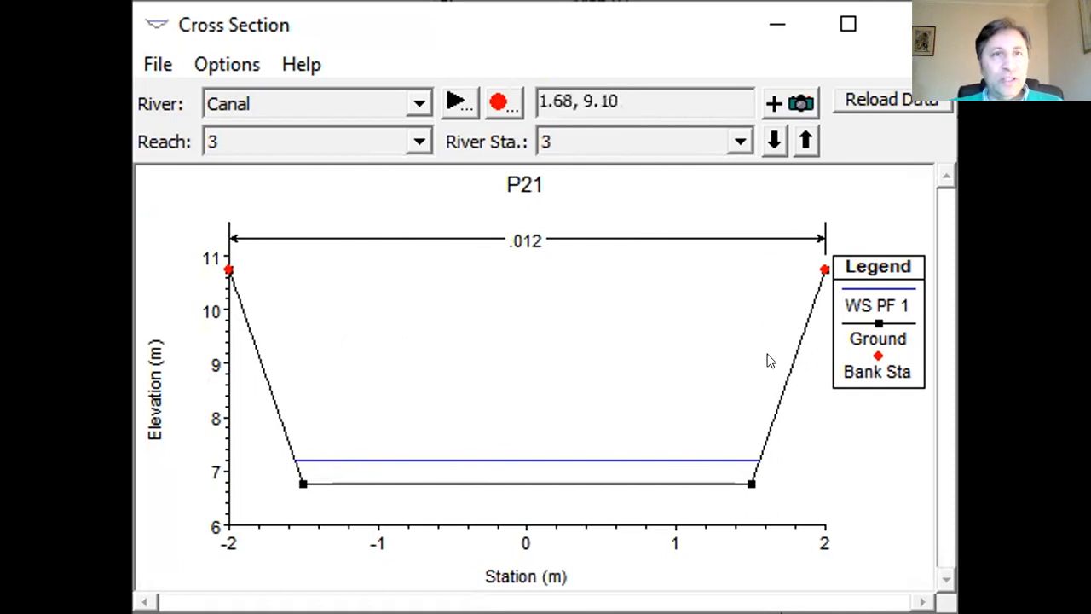
{"action": "left_click", "coordinate": [796, 139]}
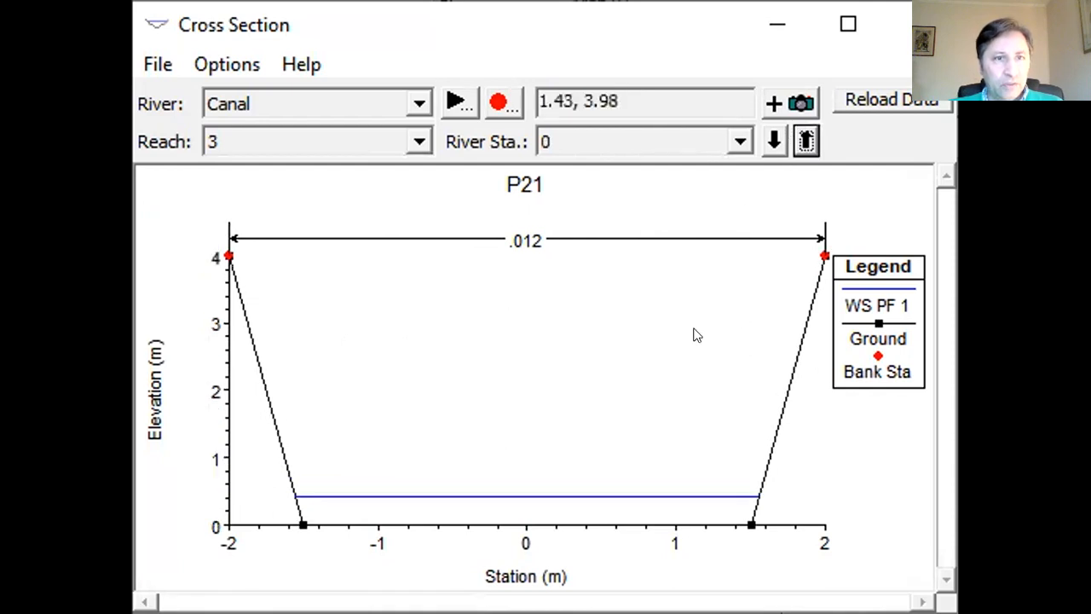
{"action": "left_click", "coordinate": [769, 139]}
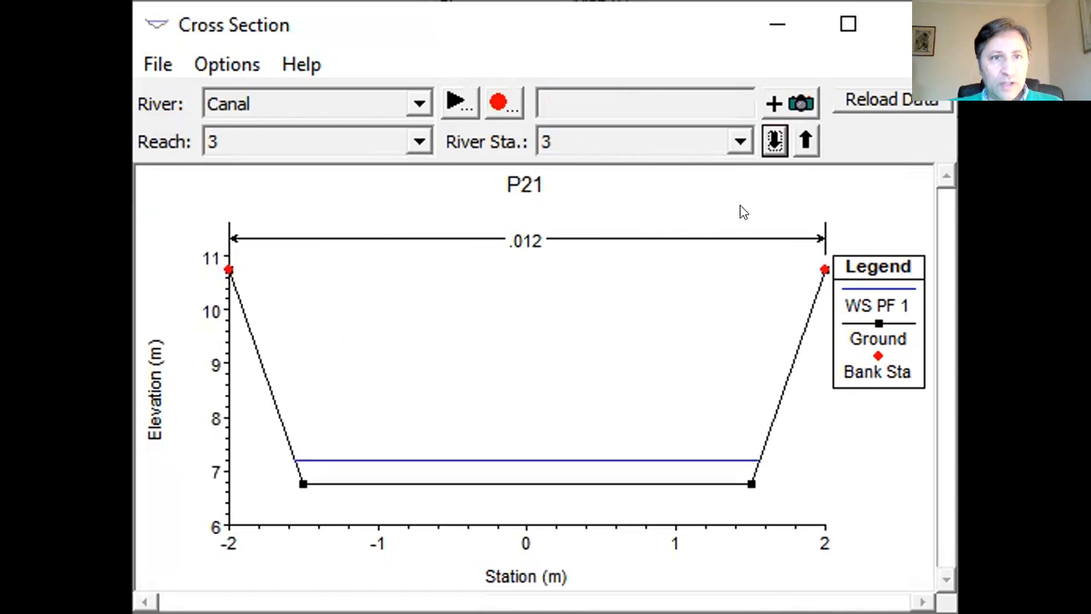
- Step downstream through the interpolated cross sections of reach 3, from river station 3 to 2.8209*
{"action": "left_click", "coordinate": [766, 131]}
{"action": "left_click", "coordinate": [765, 130]}
{"action": "left_click", "coordinate": [765, 130]}
{"action": "left_click", "coordinate": [765, 131]}
{"action": "left_click", "coordinate": [766, 131]}
{"action": "left_click", "coordinate": [766, 131]}
{"action": "left_click", "coordinate": [766, 130]}
{"action": "left_click", "coordinate": [766, 132]}
{"action": "left_click", "coordinate": [765, 133]}
{"action": "left_click", "coordinate": [765, 132]}
{"action": "left_click", "coordinate": [765, 132]}
{"action": "left_click", "coordinate": [766, 134]}
{"action": "left_click", "coordinate": [765, 134]}
{"action": "left_click", "coordinate": [766, 133]}
{"action": "left_click", "coordinate": [766, 134]}
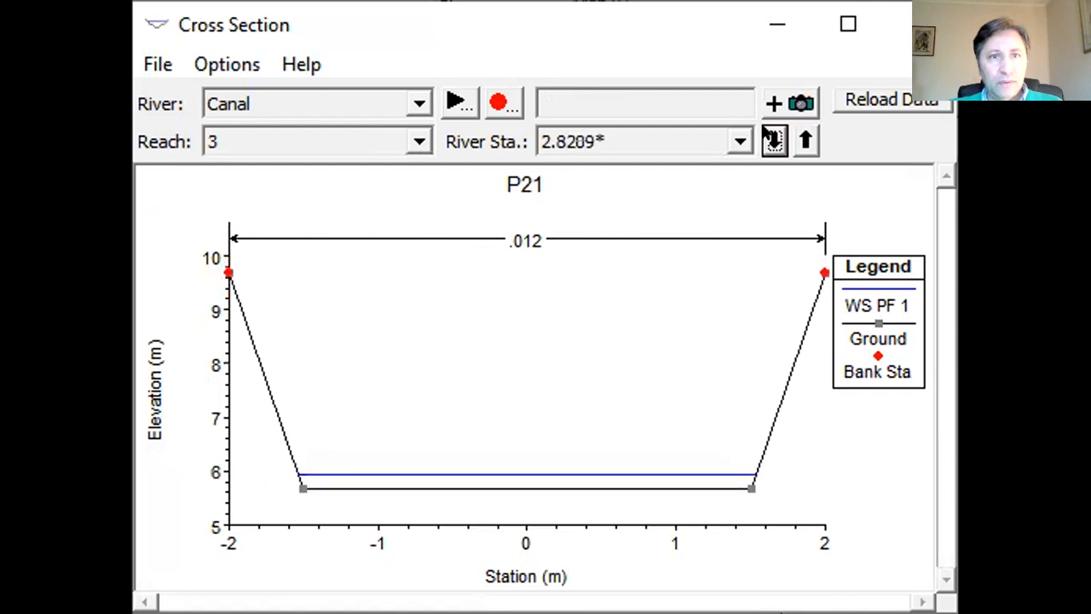
- View the water surface in the cross section at river station 0 of reach 3
{"action": "left_click", "coordinate": [741, 141]}
{"action": "left_click_drag", "start_coordinate": [735, 197], "coordinate": [740, 347]}
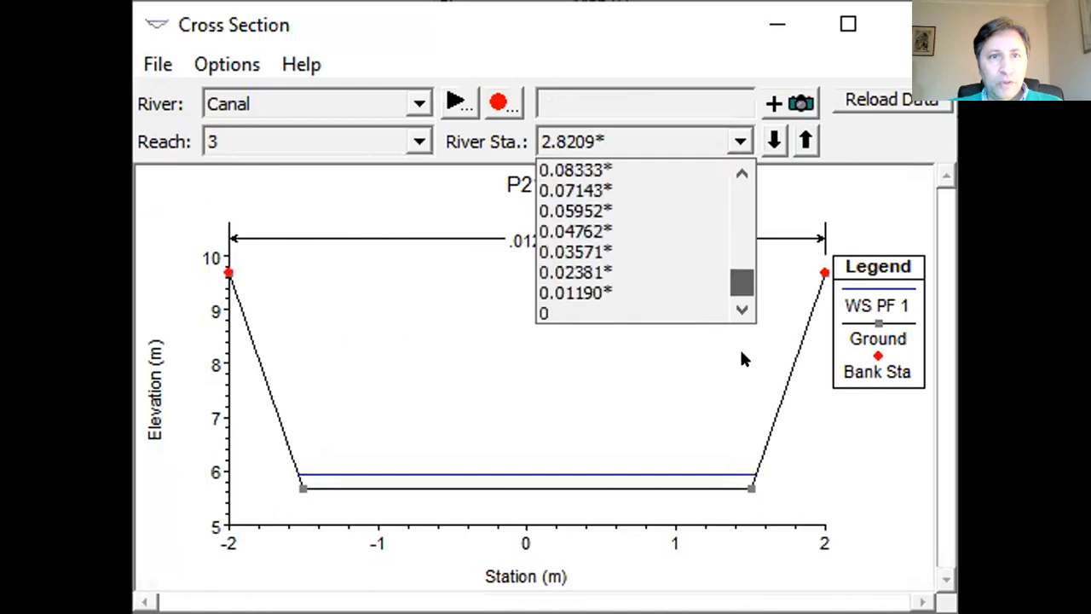
{"action": "left_click", "coordinate": [619, 310]}
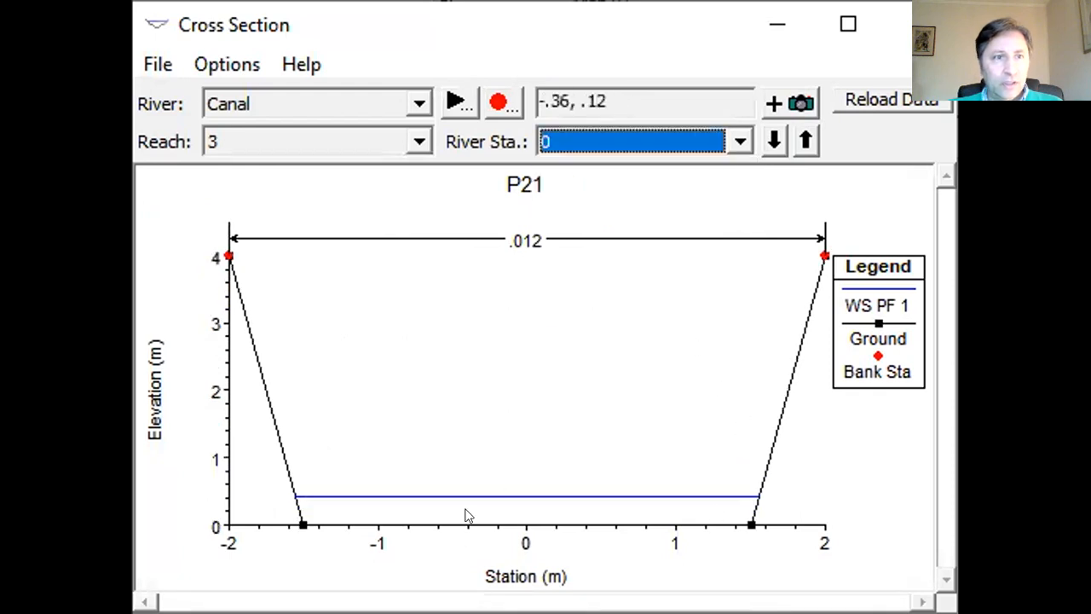
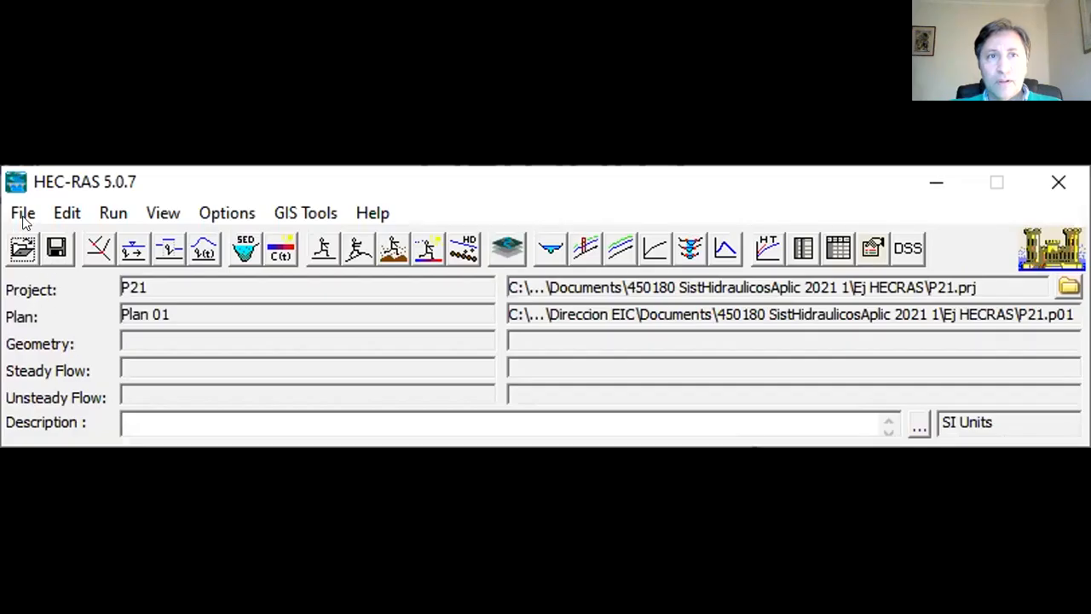
- Create a new project titled P22 in the Ej HECRAS folder
{"action": "left_click", "coordinate": [23, 213]}
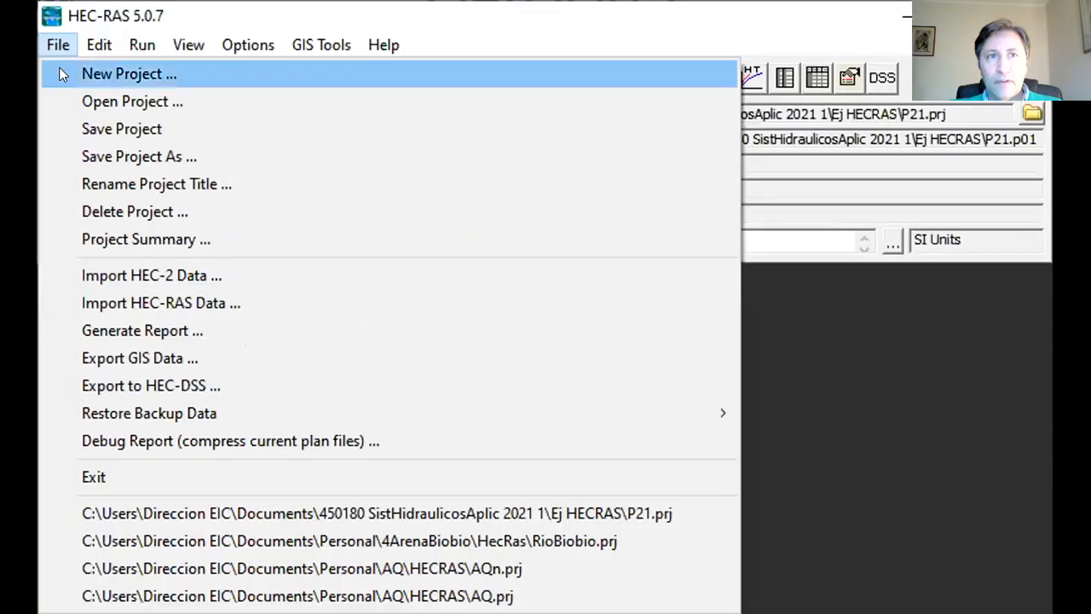
{"action": "left_click", "coordinate": [62, 75]}
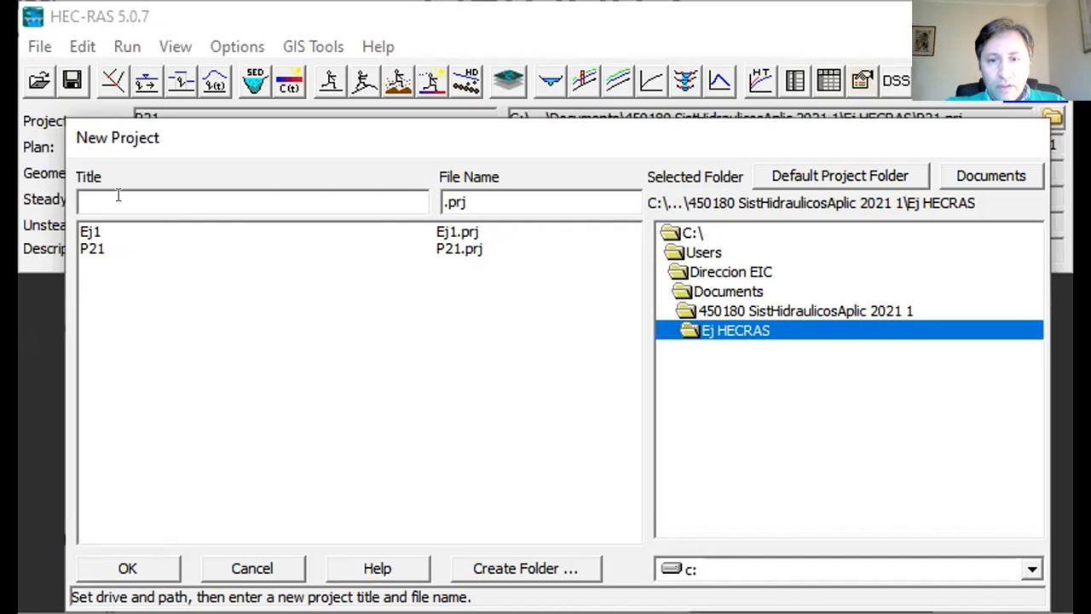
{"action": "type", "text": "P22"}
{"action": "left_click", "coordinate": [144, 571]}
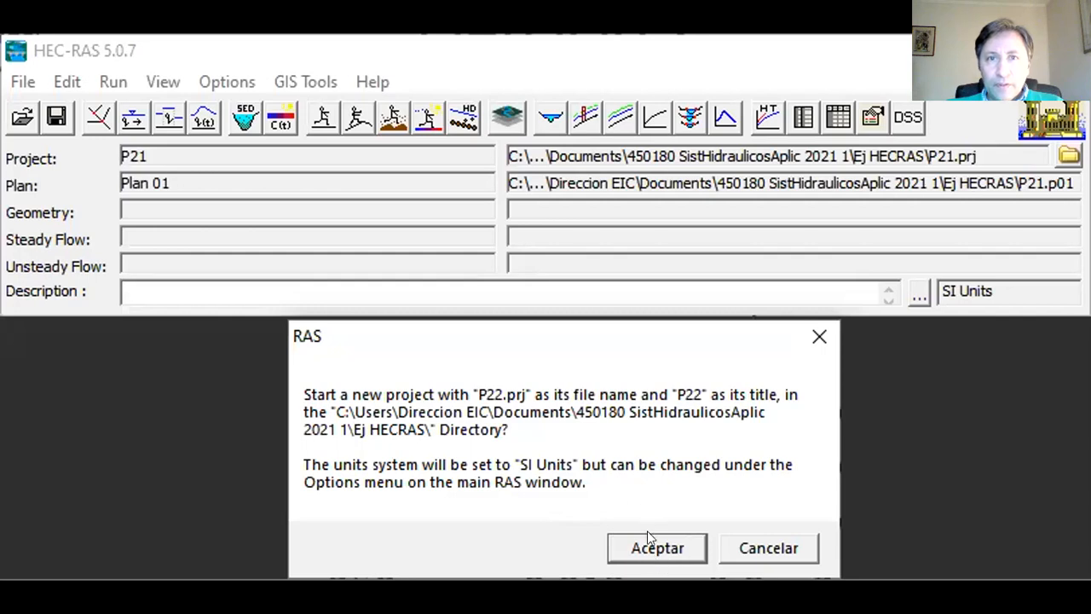
{"action": "left_click", "coordinate": [649, 544]}
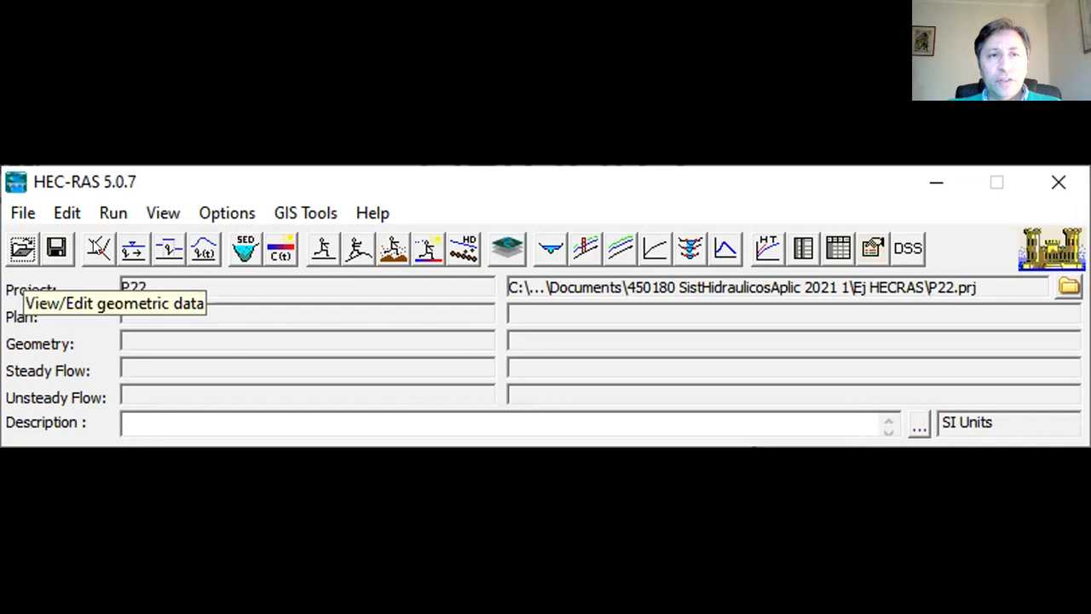
- In the geometric data, draw a straight reach sloping down to the schematic's centre and name it river Canal, reach 1
{"action": "left_click", "coordinate": [97, 252]}
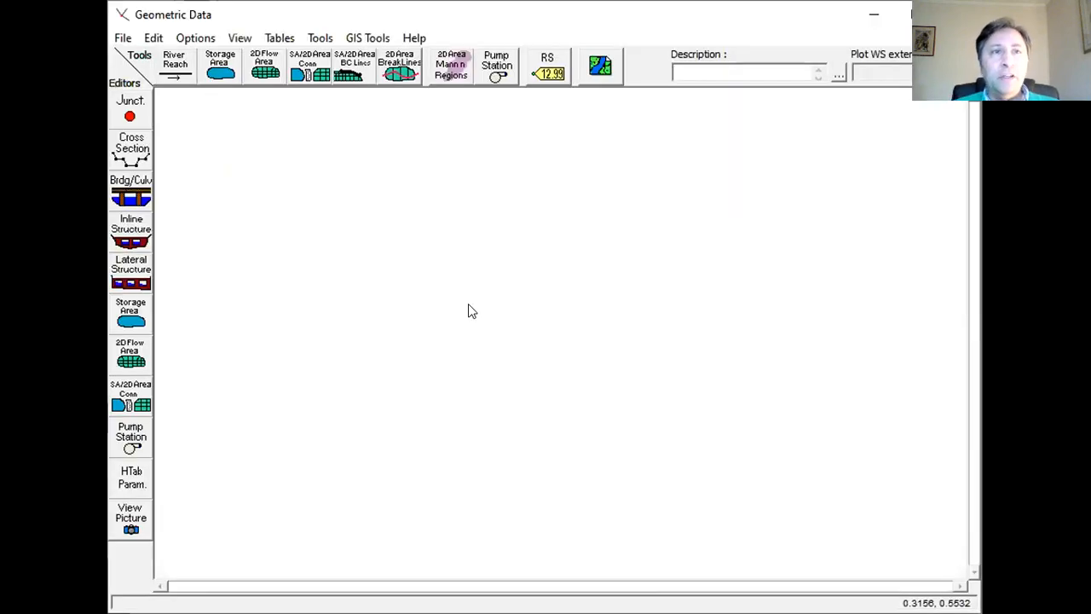
{"action": "left_click", "coordinate": [174, 65]}
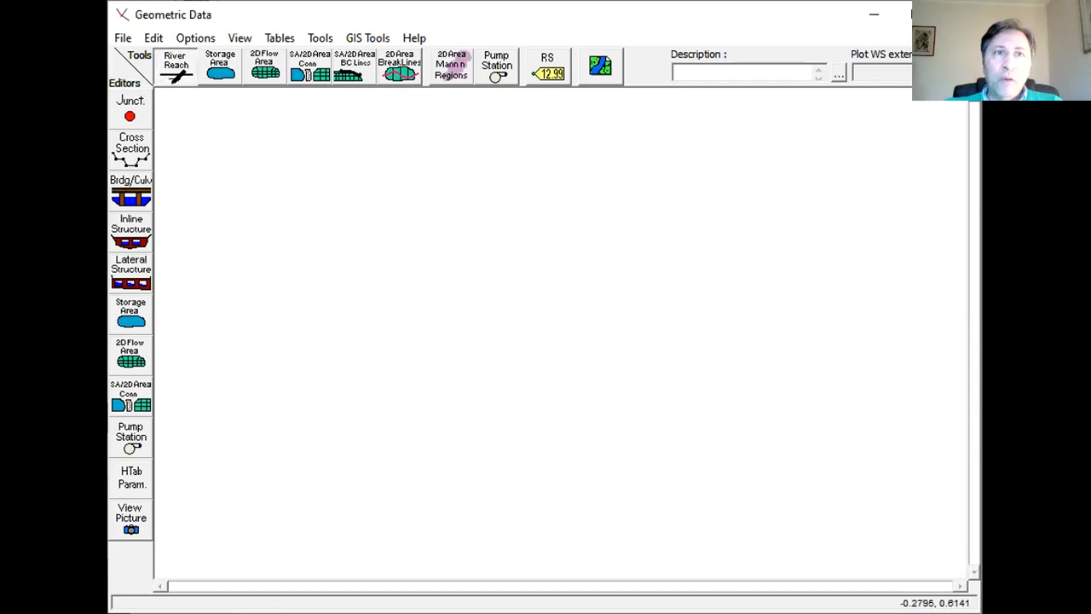
{"action": "left_click", "coordinate": [336, 171]}
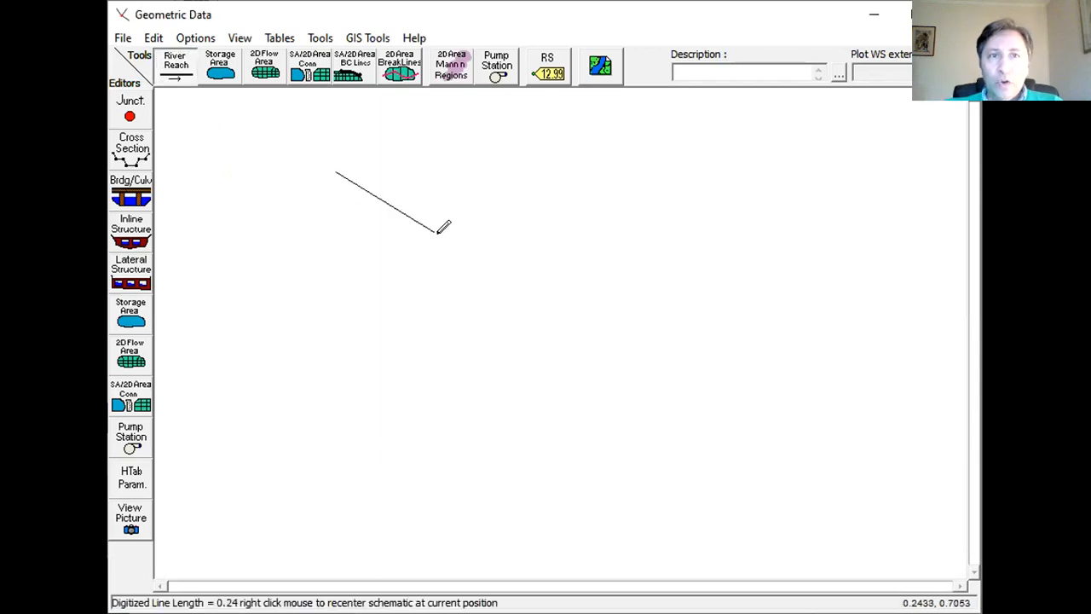
{"action": "double_click", "coordinate": [476, 267]}
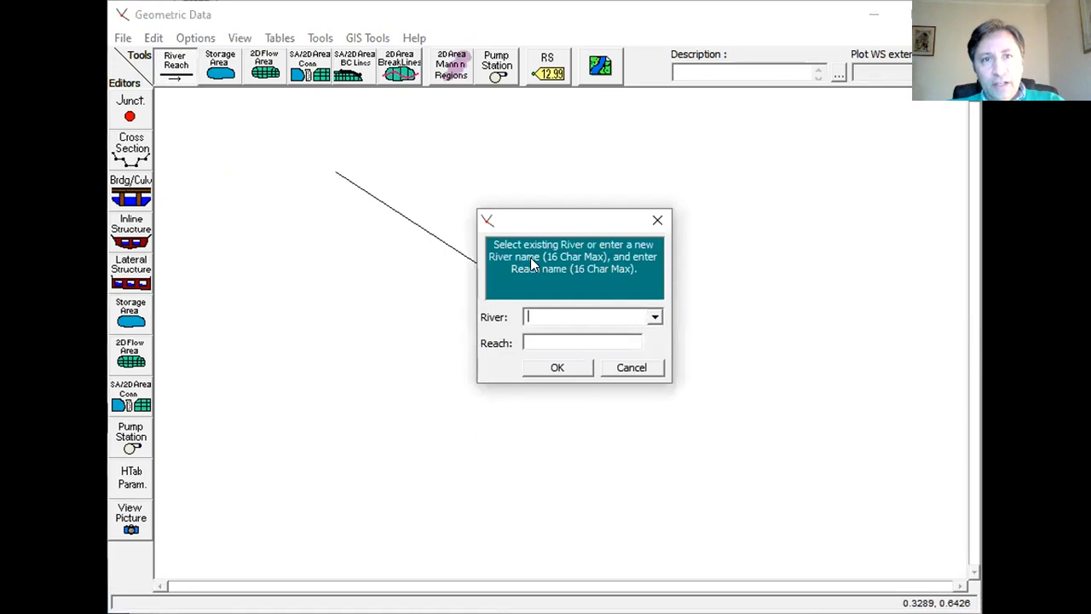
{"action": "type", "text": "Canal"}
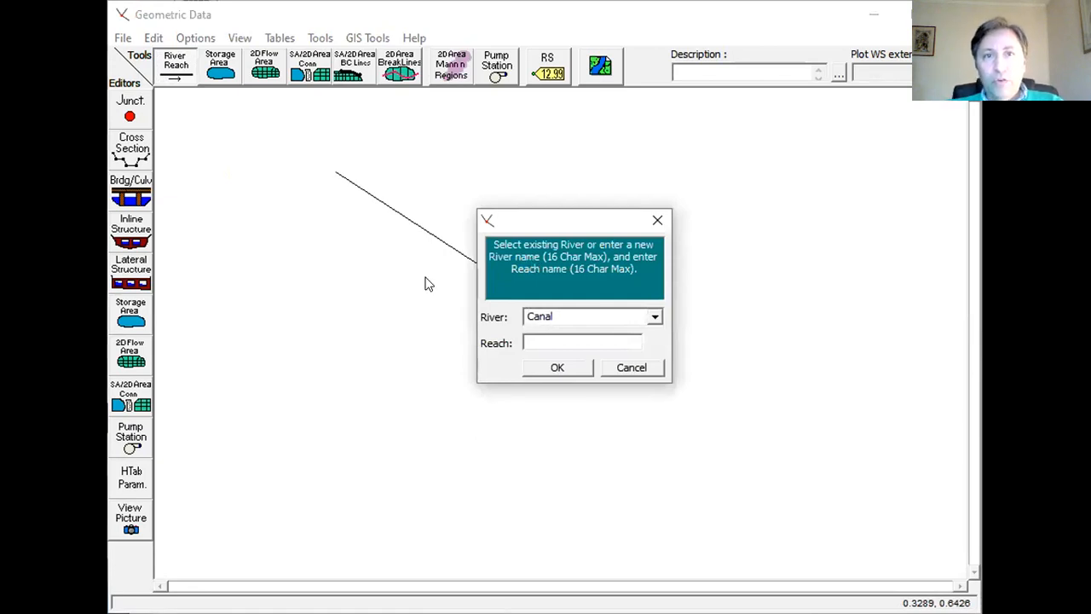
{"action": "left_click", "coordinate": [557, 334]}
{"action": "type", "text": "1"}
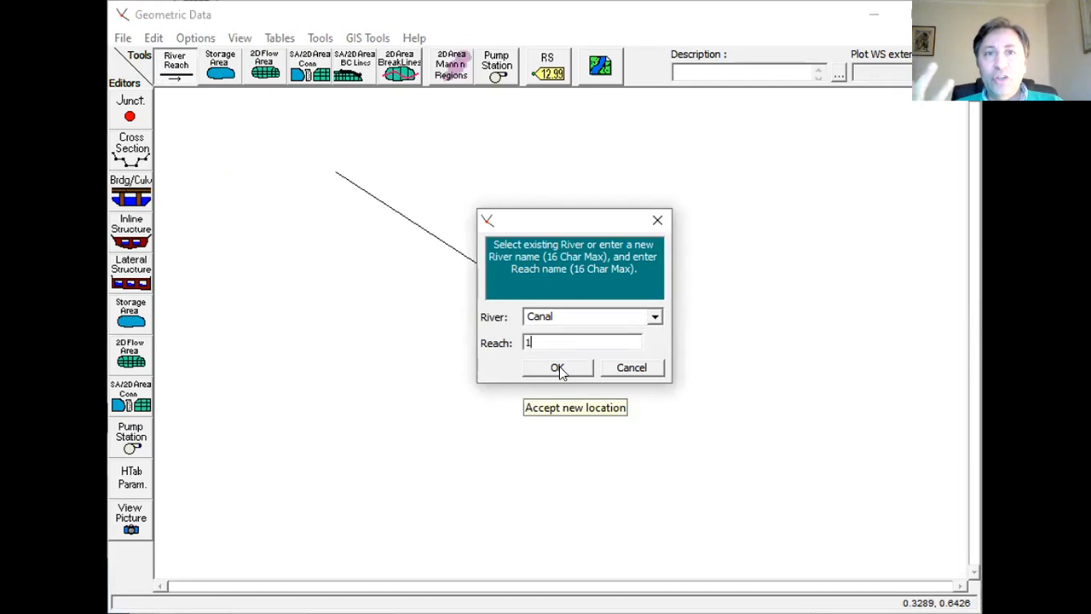
{"action": "left_click", "coordinate": [558, 369]}
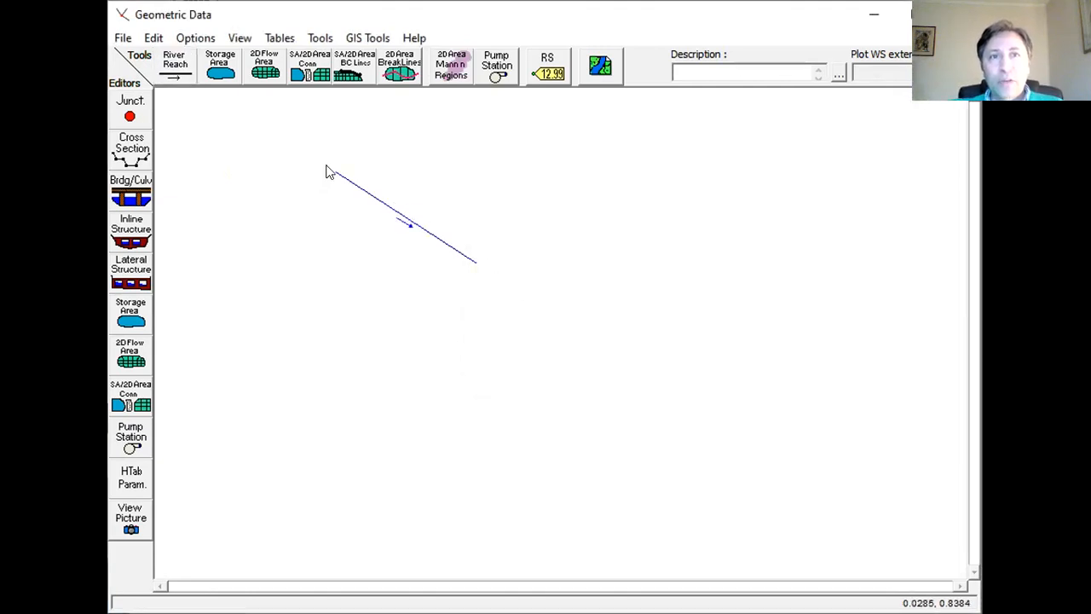
- Draw a second reach from below ending at reach 1's downstream end, name it Canal reach 2, and connect both with junction c
{"action": "left_click", "coordinate": [175, 64]}
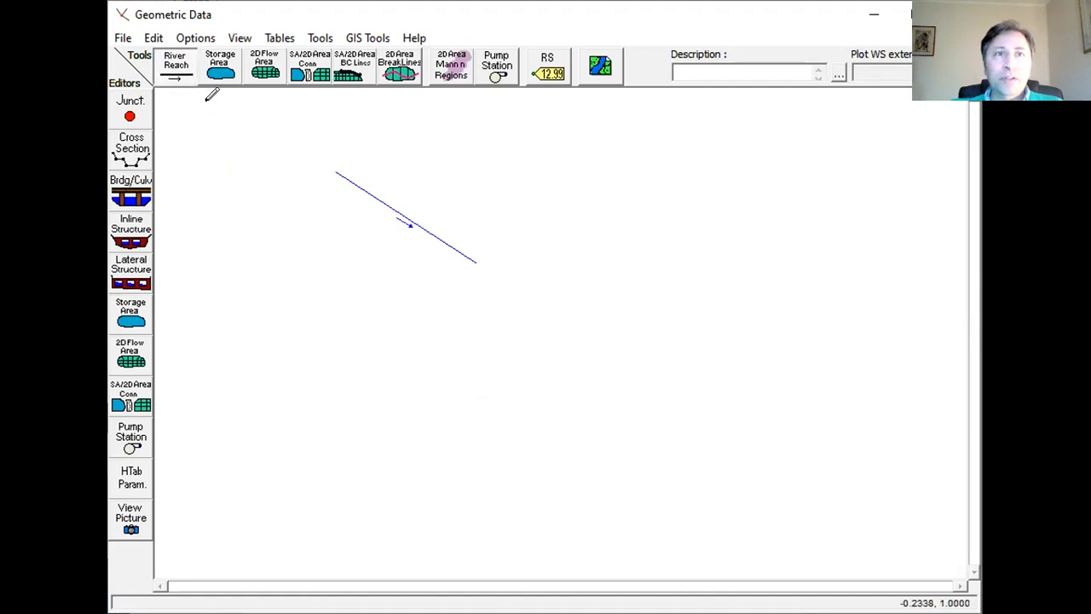
{"action": "left_click", "coordinate": [398, 288]}
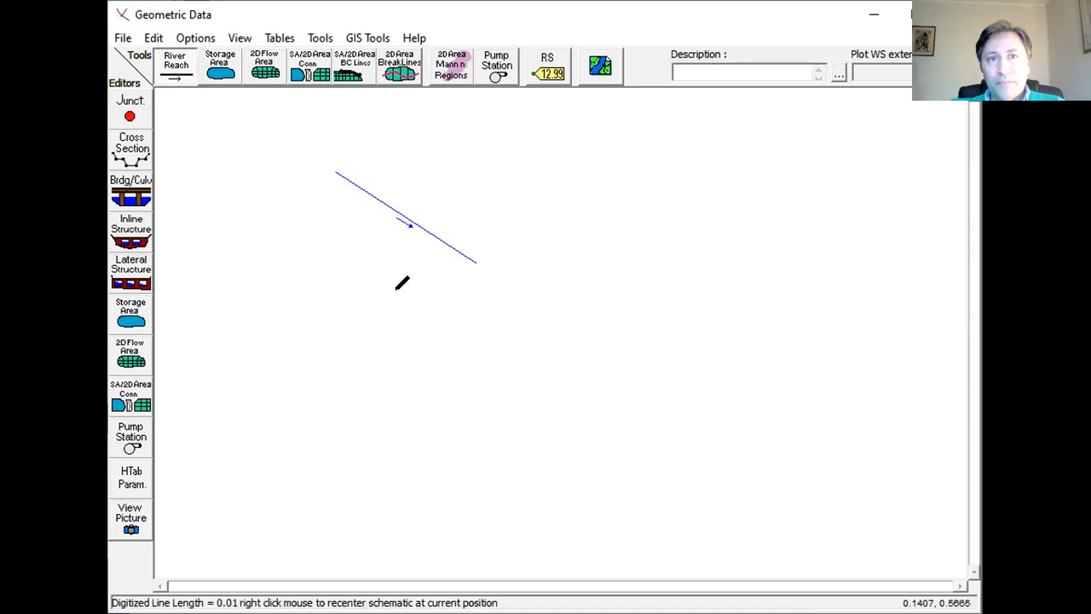
{"action": "double_click", "coordinate": [473, 267]}
{"action": "left_click", "coordinate": [554, 339]}
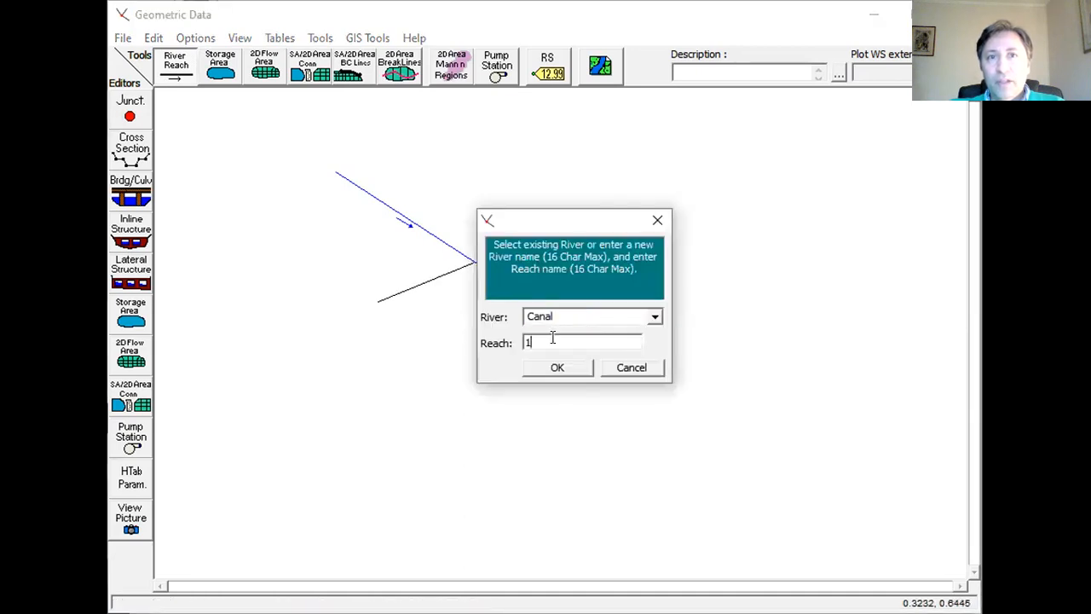
{"action": "type", "text": "2"}
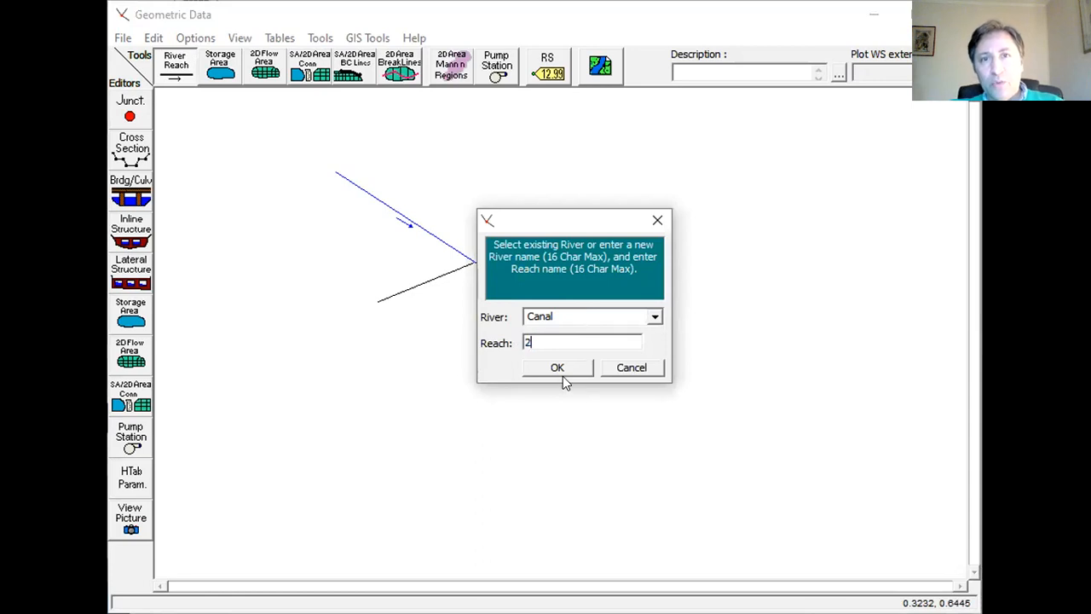
{"action": "left_click", "coordinate": [571, 369]}
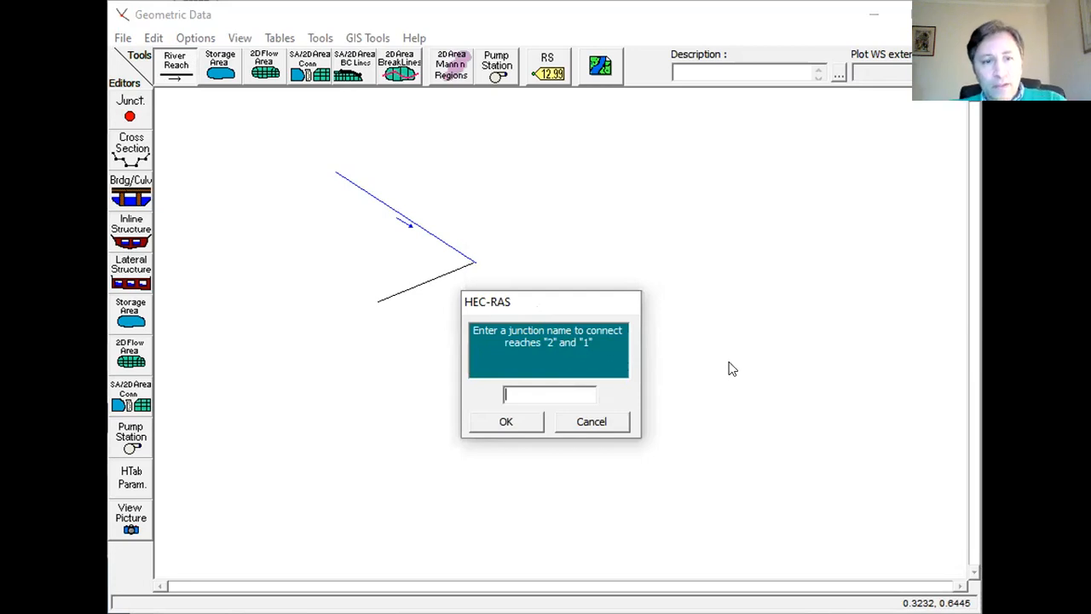
{"action": "type", "text": "c"}
{"action": "left_click", "coordinate": [518, 424]}
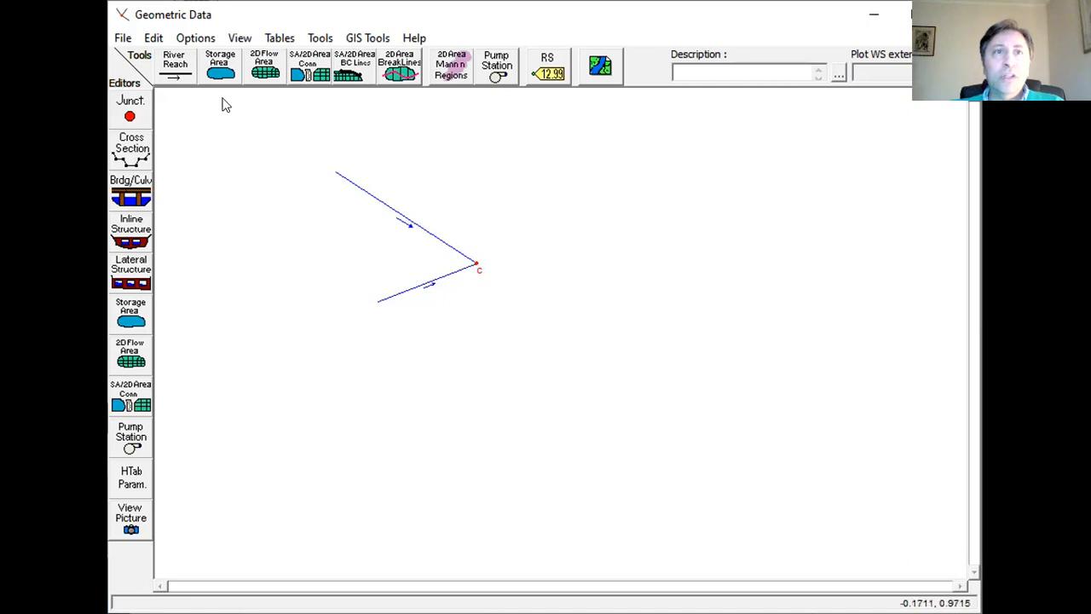
- Draw a nearly horizontal downstream reach starting at junction c and name it river Canal, reach 3
{"action": "left_click", "coordinate": [175, 68]}
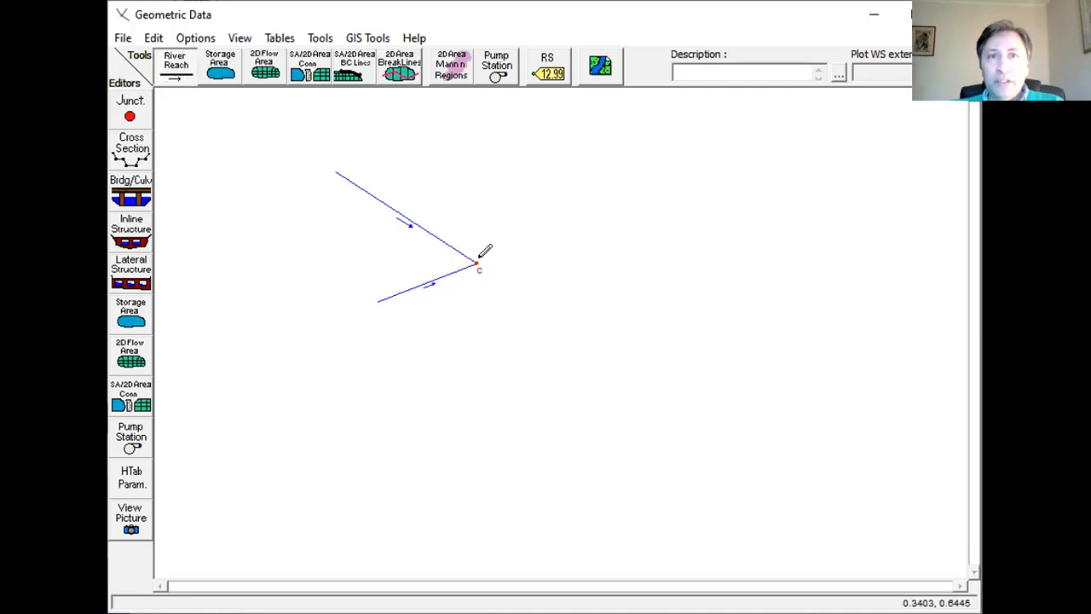
{"action": "left_click", "coordinate": [478, 259]}
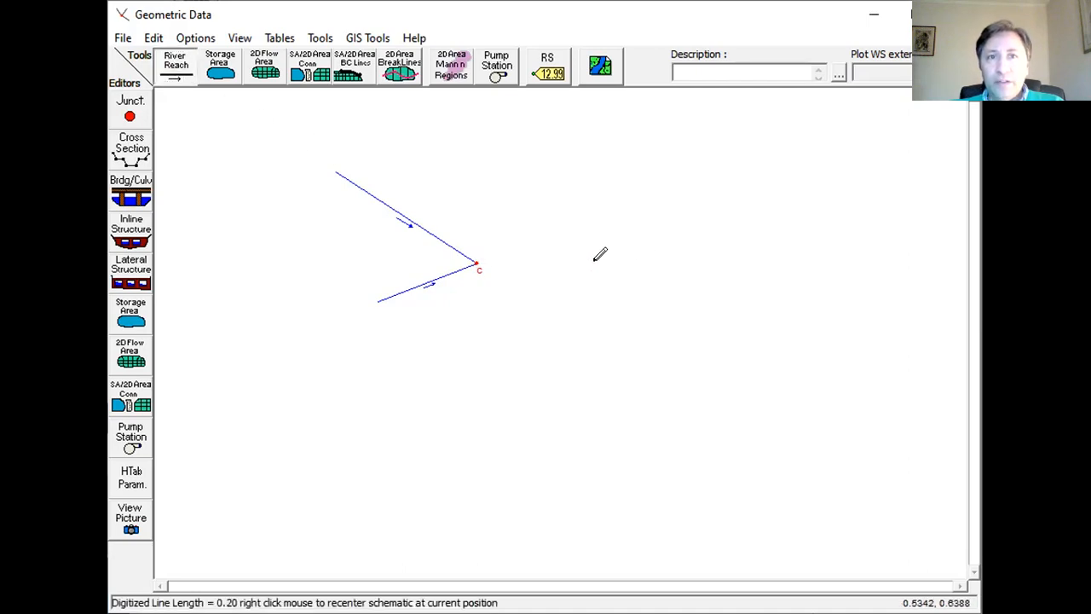
{"action": "double_click", "coordinate": [686, 270]}
{"action": "left_click", "coordinate": [579, 342]}
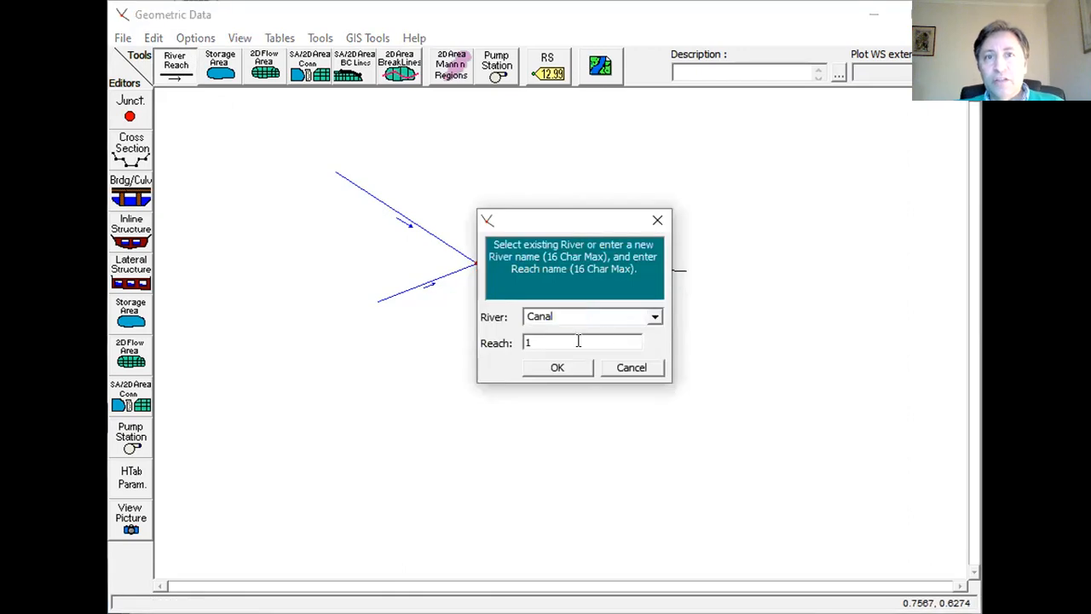
{"action": "left_click_drag", "start_coordinate": [527, 340], "coordinate": [503, 349]}
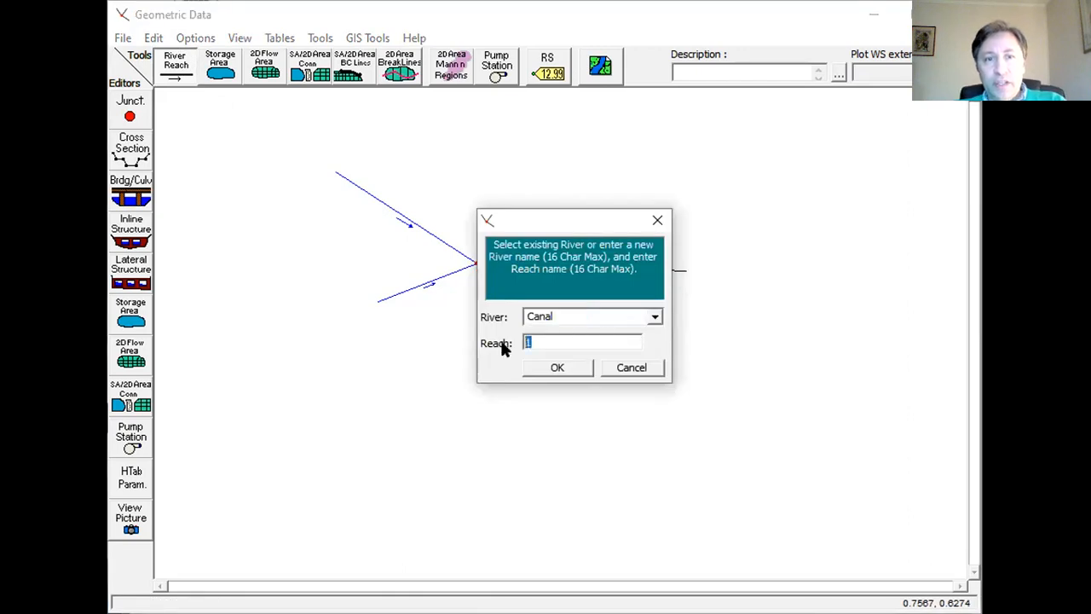
{"action": "left_click", "coordinate": [553, 371]}
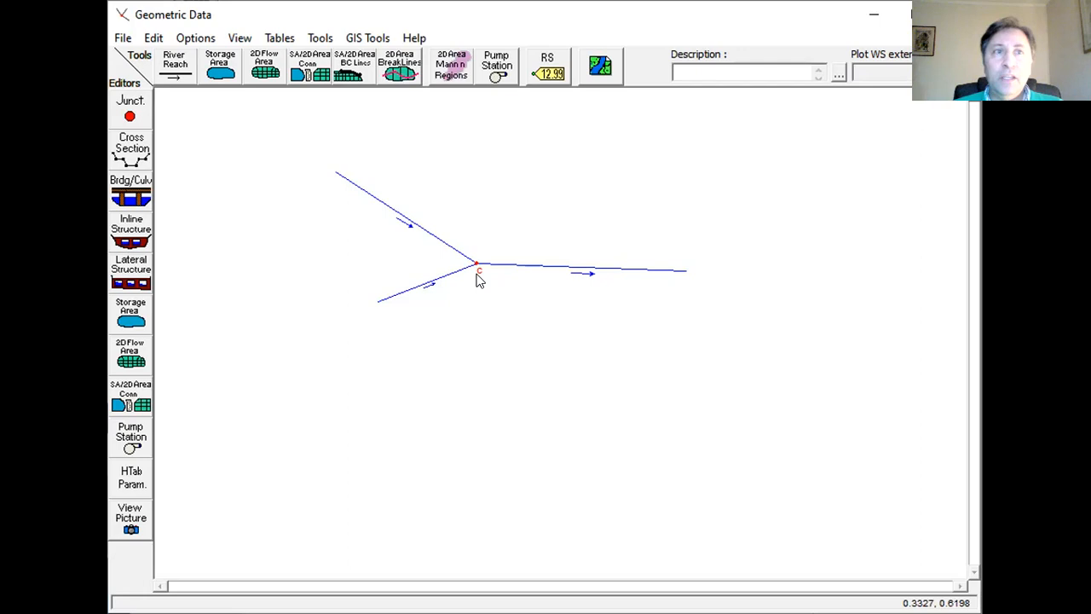
- Add a new cross section at river station 0 in reach 3 of river Canal
{"action": "left_click", "coordinate": [136, 155]}
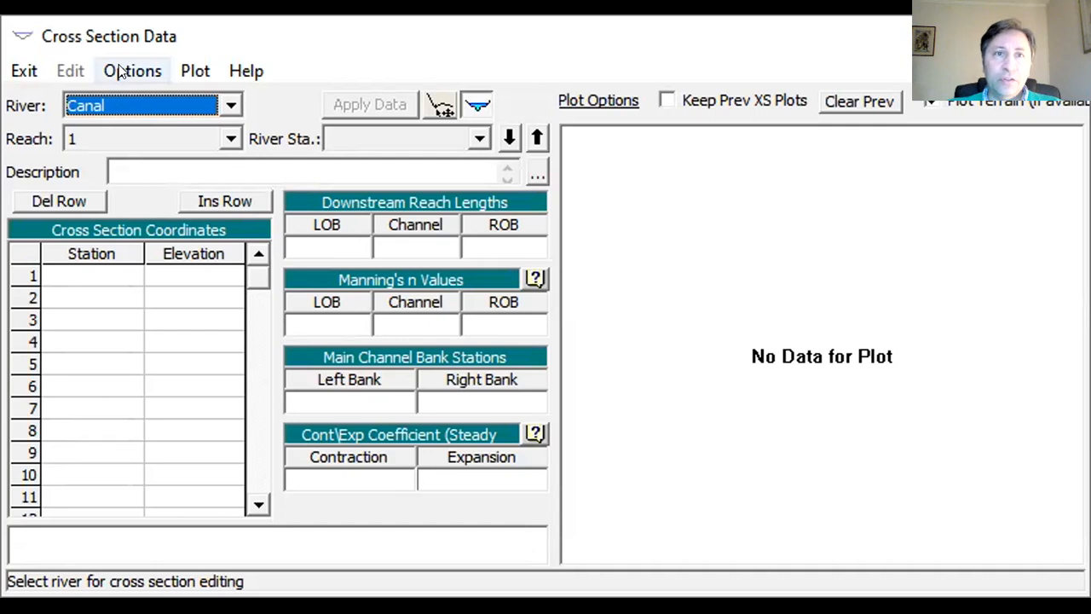
{"action": "left_click", "coordinate": [228, 139]}
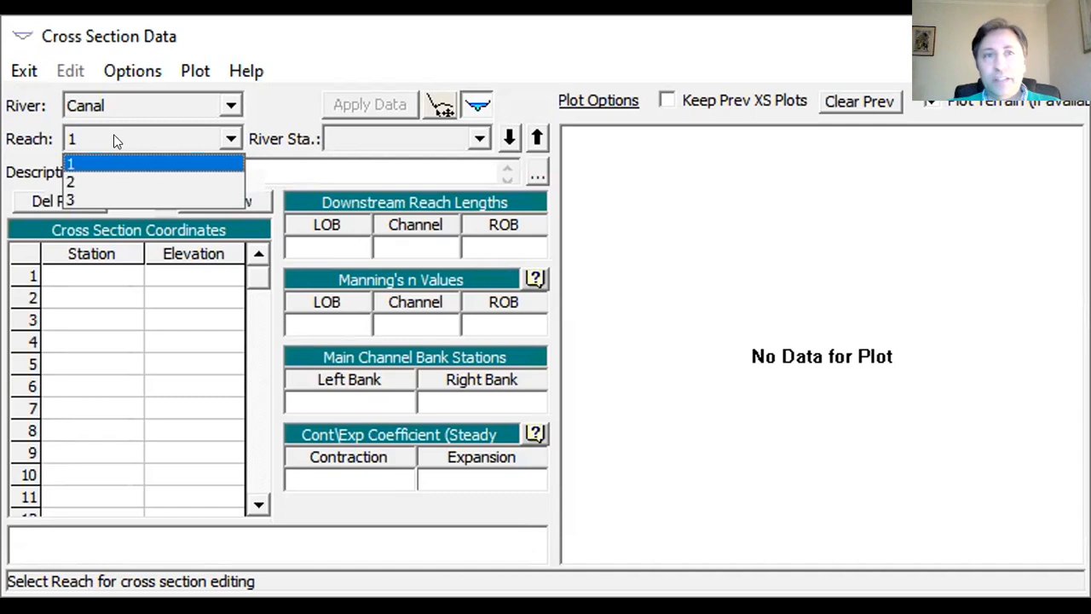
{"action": "left_click", "coordinate": [96, 198]}
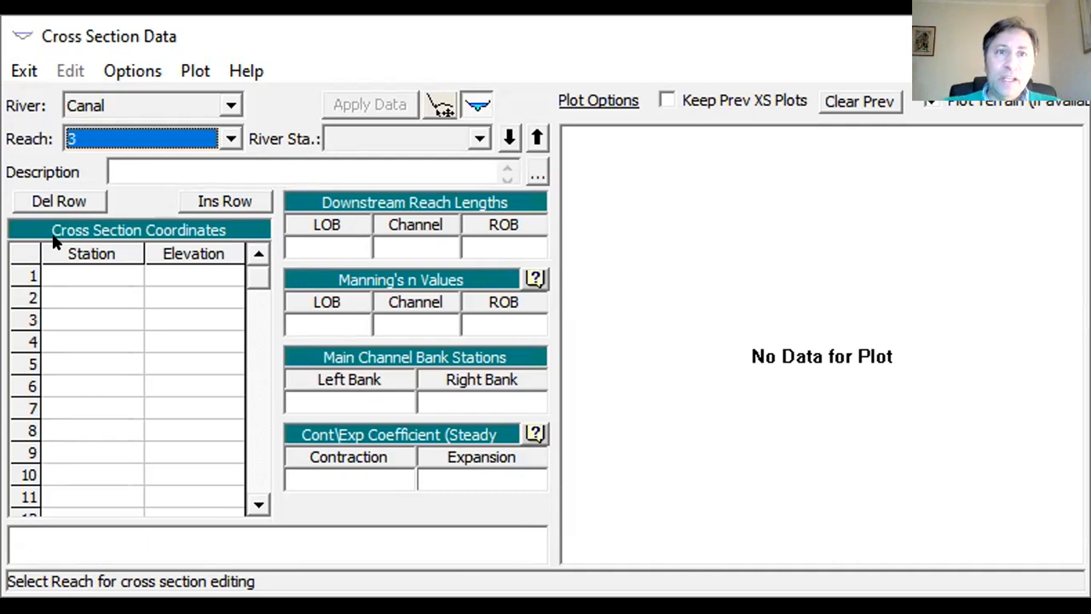
{"action": "left_click", "coordinate": [120, 275]}
{"action": "left_click", "coordinate": [111, 275]}
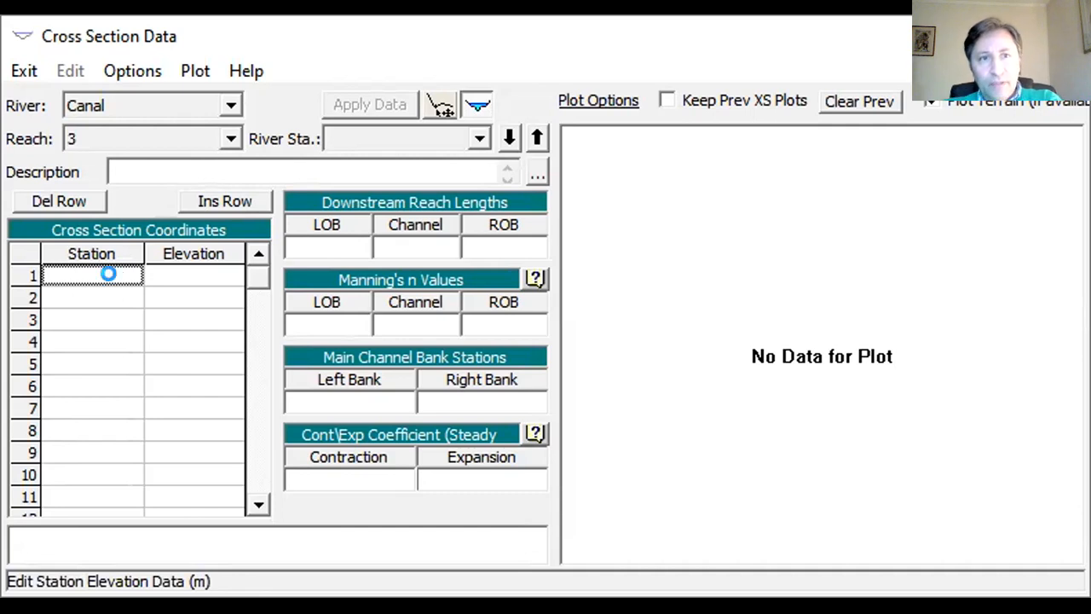
{"action": "left_click", "coordinate": [800, 448]}
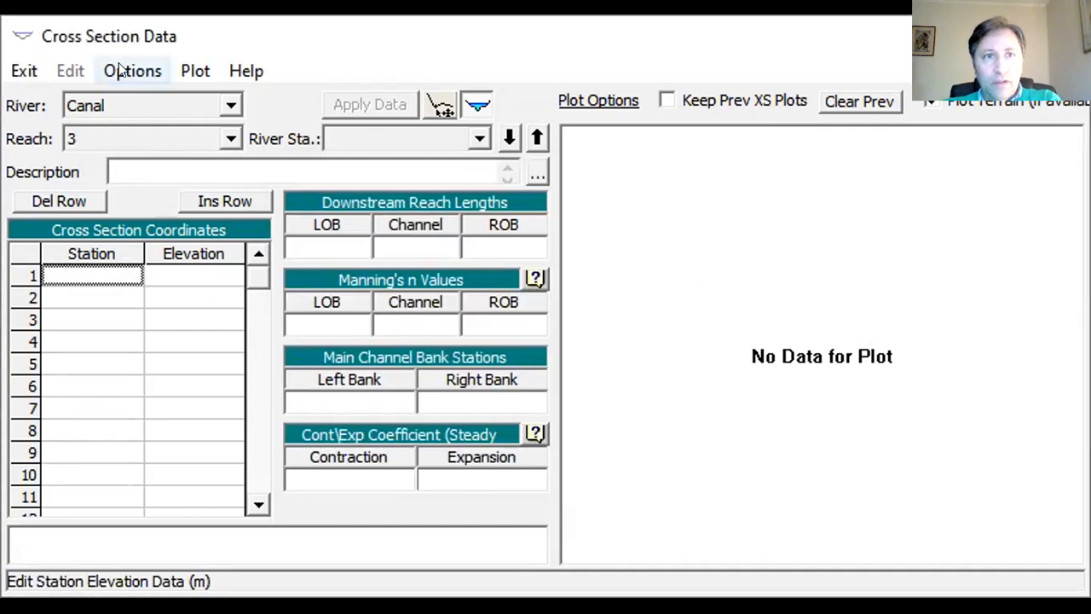
{"action": "left_click", "coordinate": [134, 70]}
{"action": "left_click", "coordinate": [147, 83]}
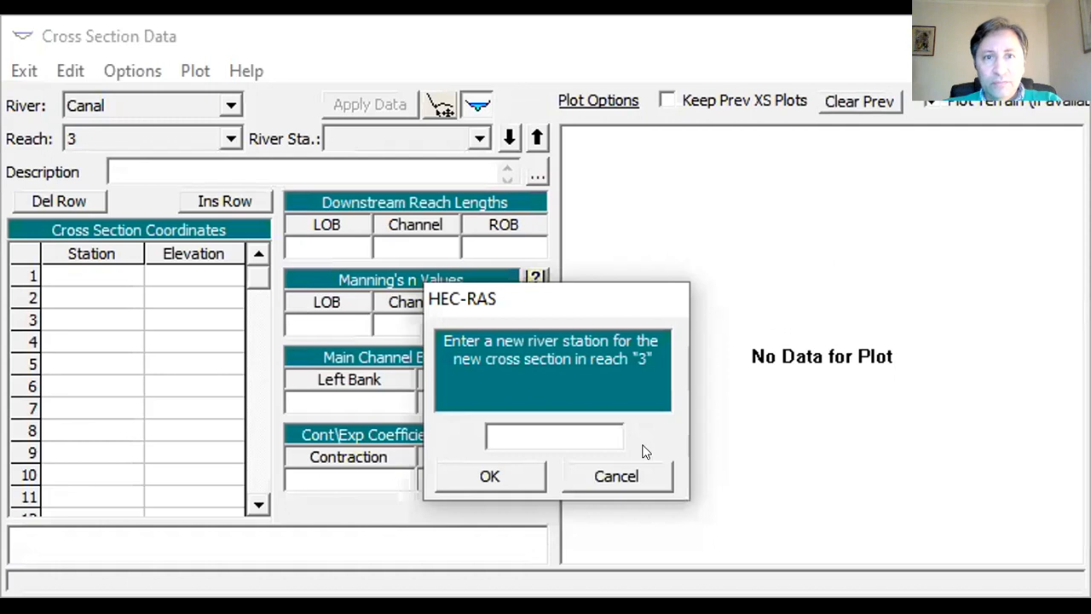
{"action": "type", "text": "0"}
{"action": "left_click", "coordinate": [518, 484]}
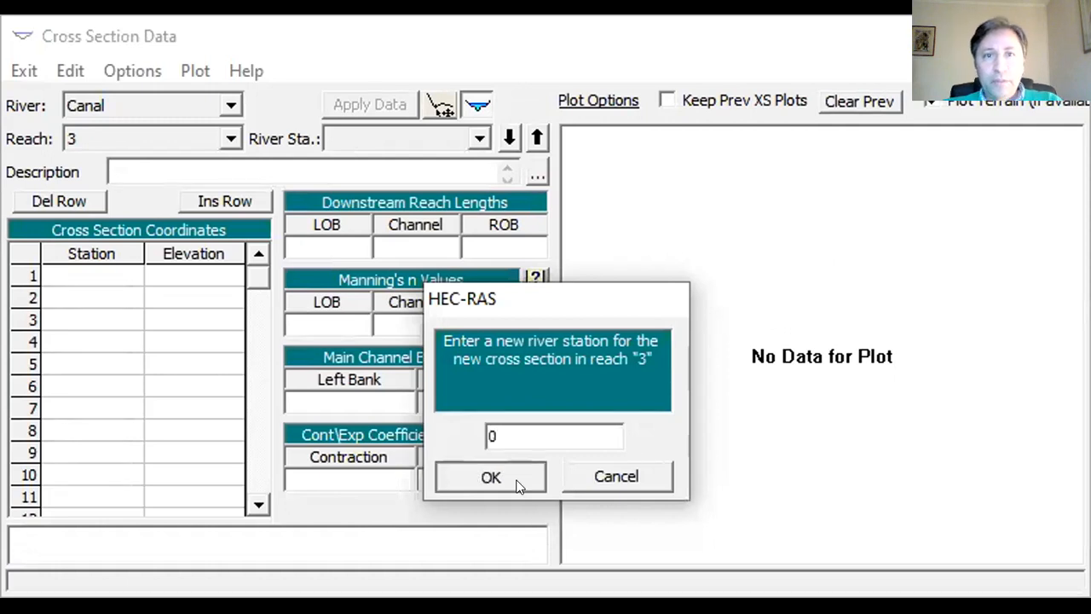
- Enter station-elevation coordinates (0, 2), (0, 0), (2.5, 0) and (2.5, 2) for the cross section at river station 0, and plot it
{"action": "left_click", "coordinate": [77, 264]}
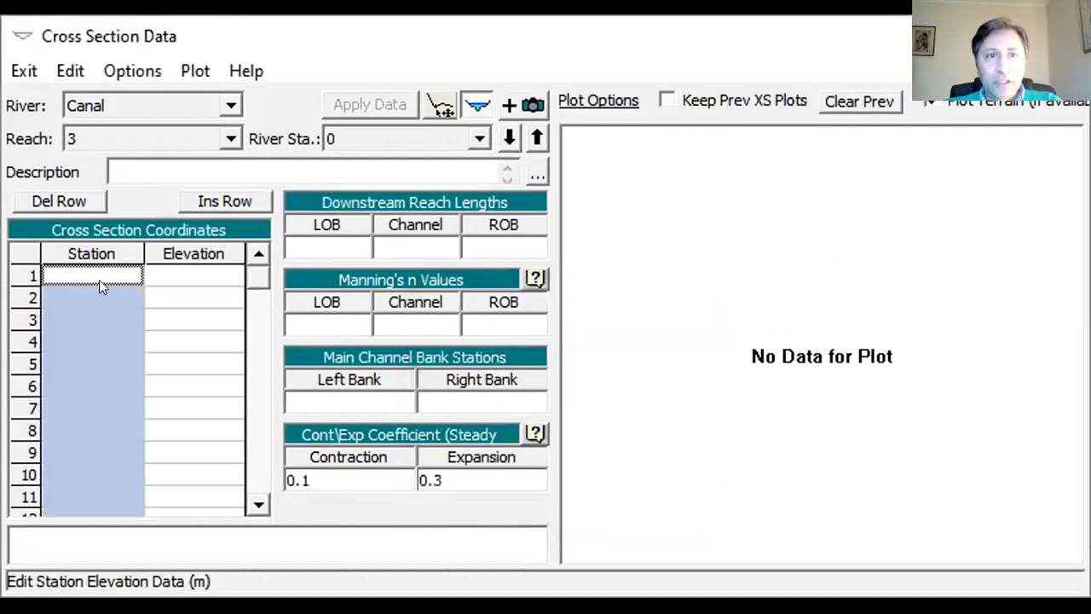
{"action": "left_click", "coordinate": [99, 281]}
{"action": "type", "text": "0"}
{"action": "left_click", "coordinate": [96, 295]}
{"action": "type", "text": "0"}
{"action": "left_click", "coordinate": [95, 316]}
{"action": "left_click", "coordinate": [174, 290]}
{"action": "type", "text": "0"}
{"action": "left_click", "coordinate": [178, 270]}
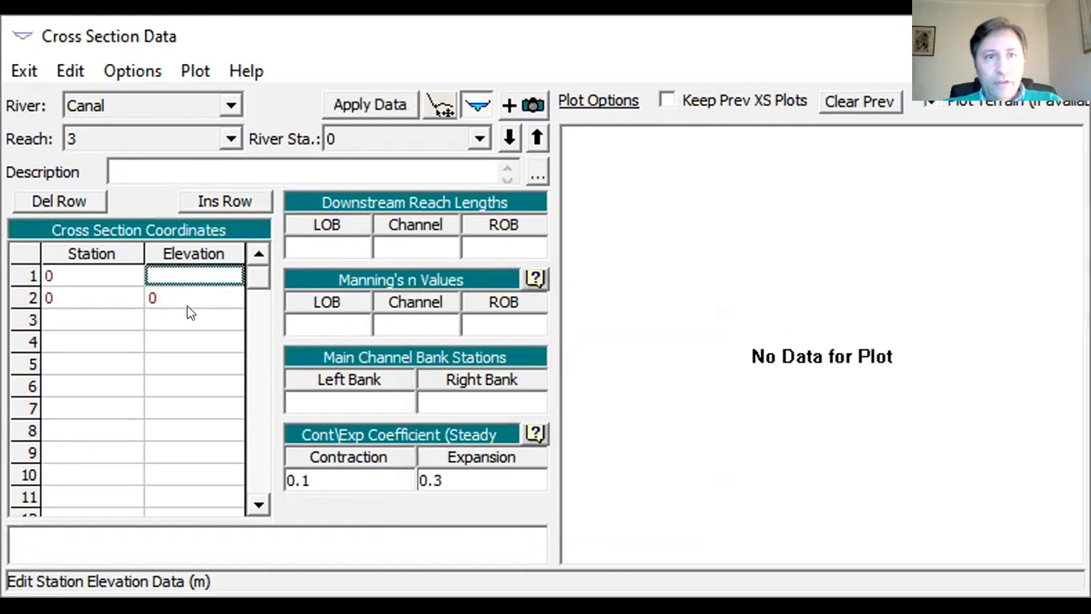
{"action": "type", "text": "2"}
{"action": "left_click", "coordinate": [181, 313]}
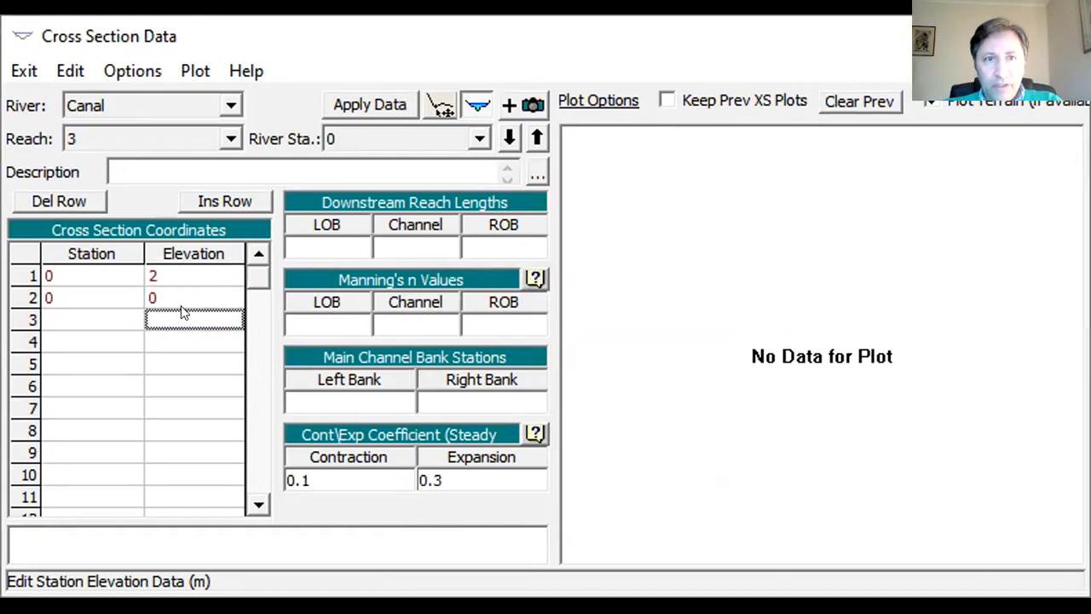
{"action": "type", "text": "0"}
{"action": "left_click", "coordinate": [189, 341]}
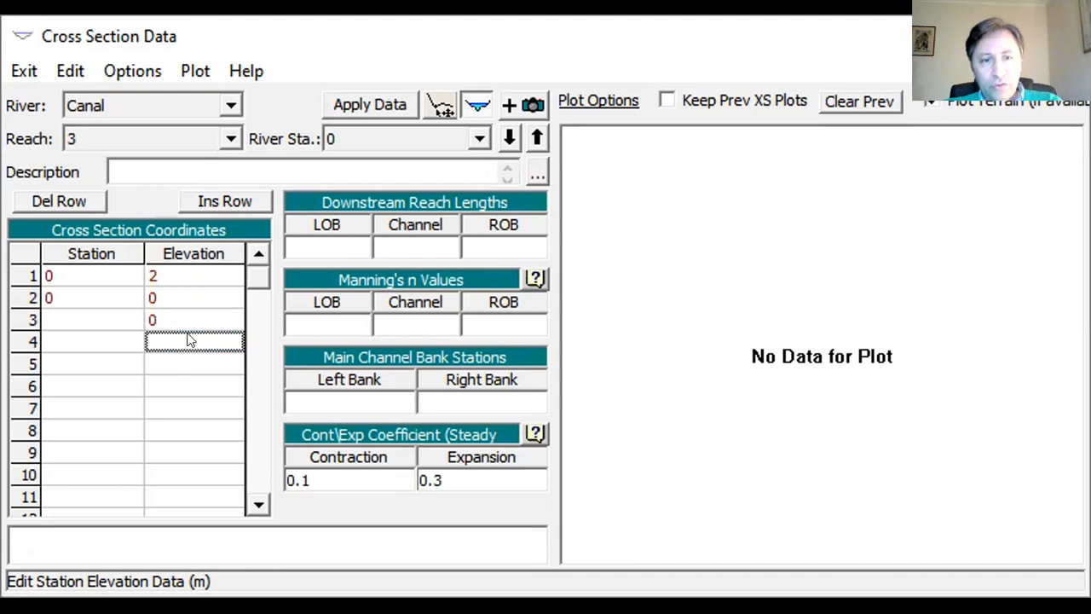
{"action": "type", "text": "2"}
{"action": "left_click", "coordinate": [95, 318]}
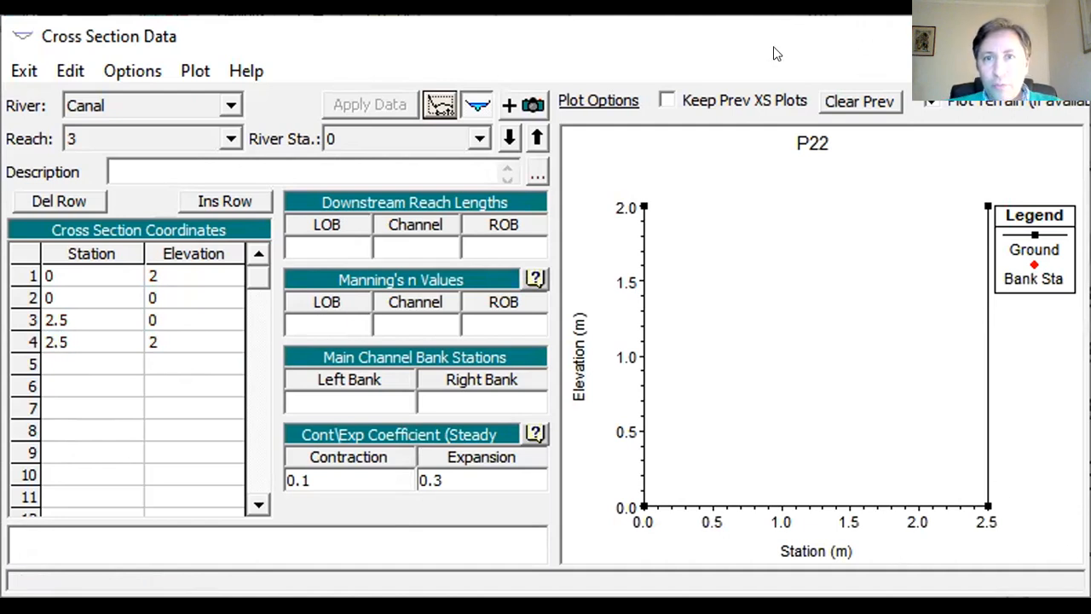
- Following the exercise slide's data, set Manning's n to 0.012 for the left overbank, channel and right overbank
{"action": "key", "text": "alt+Tab"}
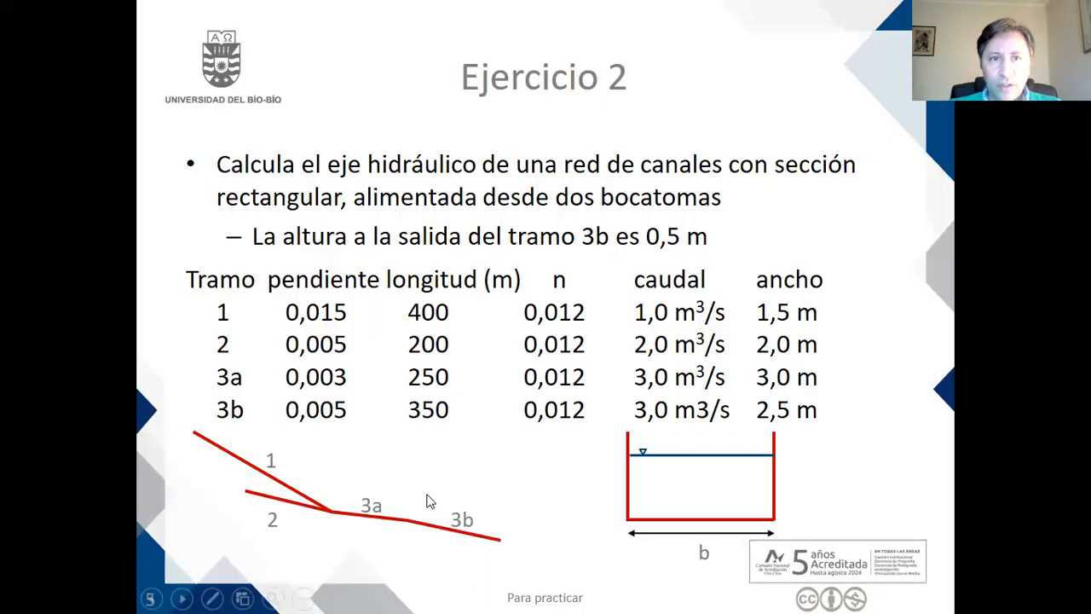
{"action": "key", "text": "alt+Tab"}
{"action": "left_click", "coordinate": [245, 175]}
{"action": "type", "text": "0.012"}
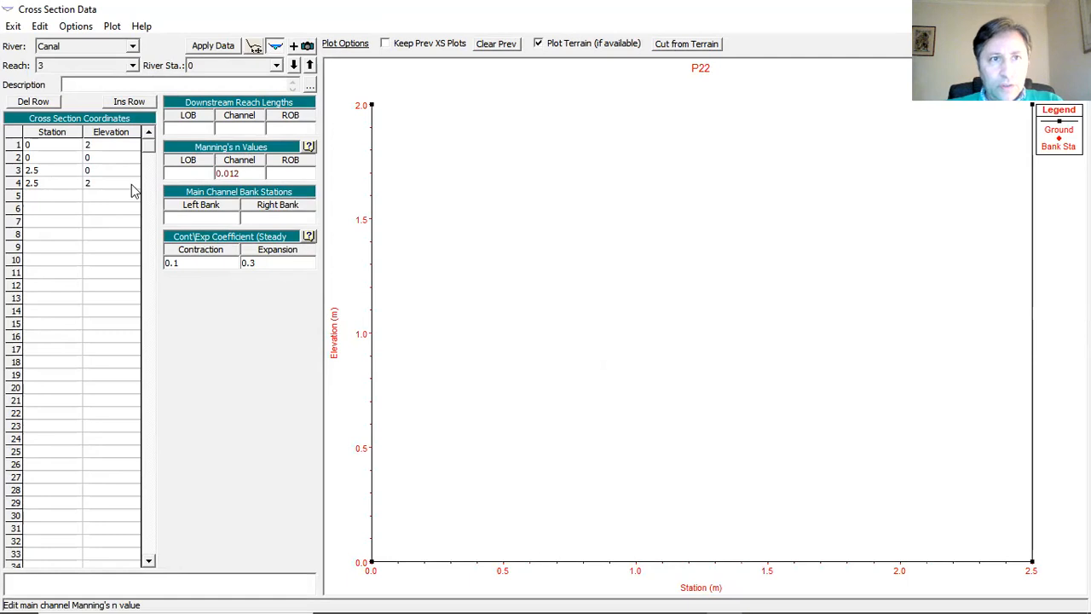
{"action": "left_click", "coordinate": [173, 171]}
{"action": "type", "text": "0.012"}
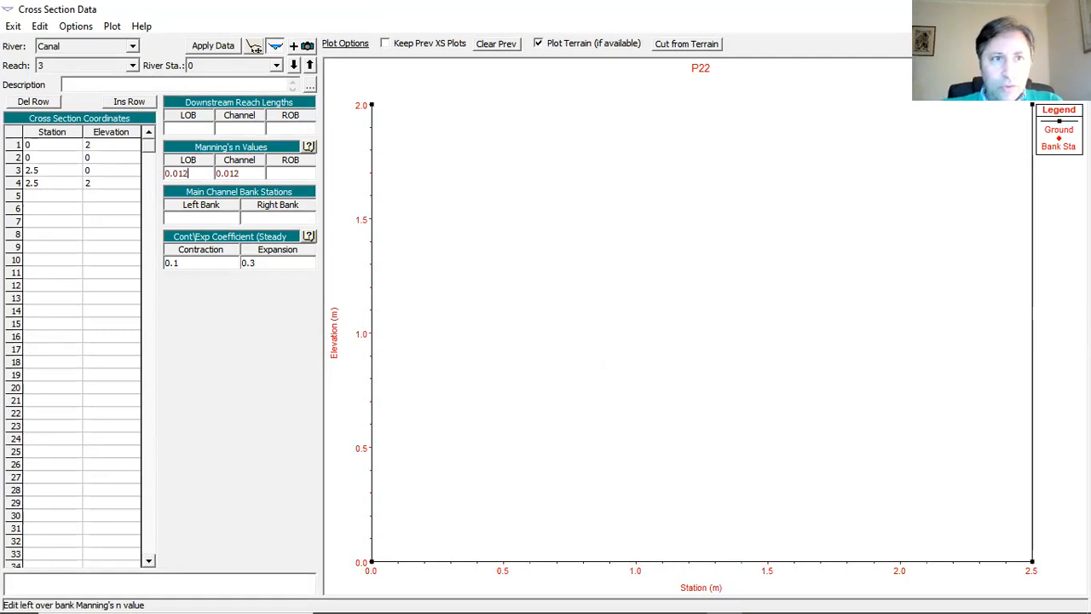
{"action": "left_click", "coordinate": [287, 171]}
{"action": "type", "text": "0"}
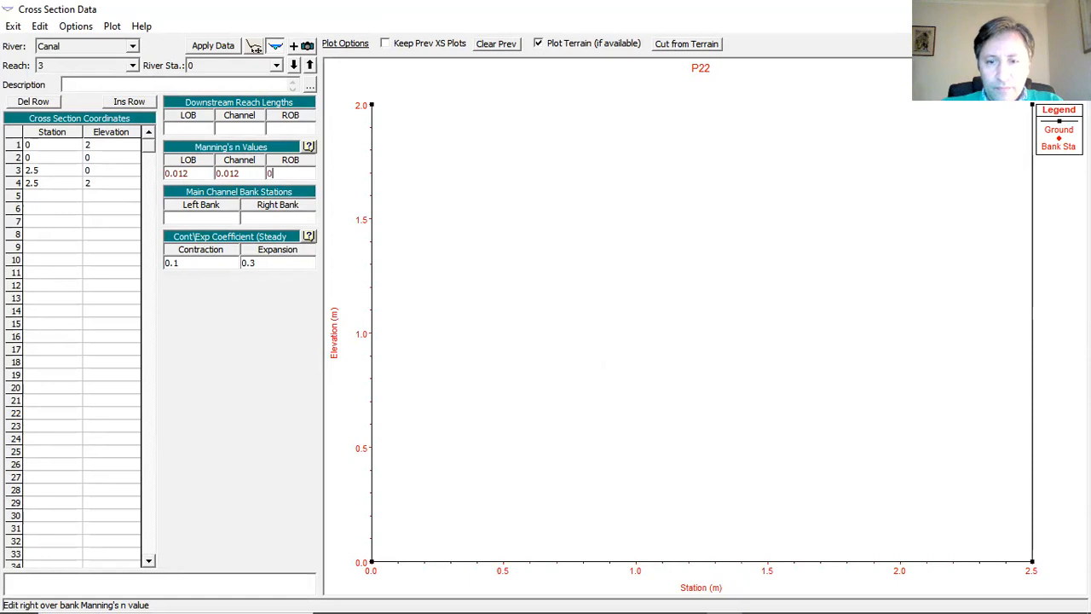
{"action": "type", "text": ".012"}
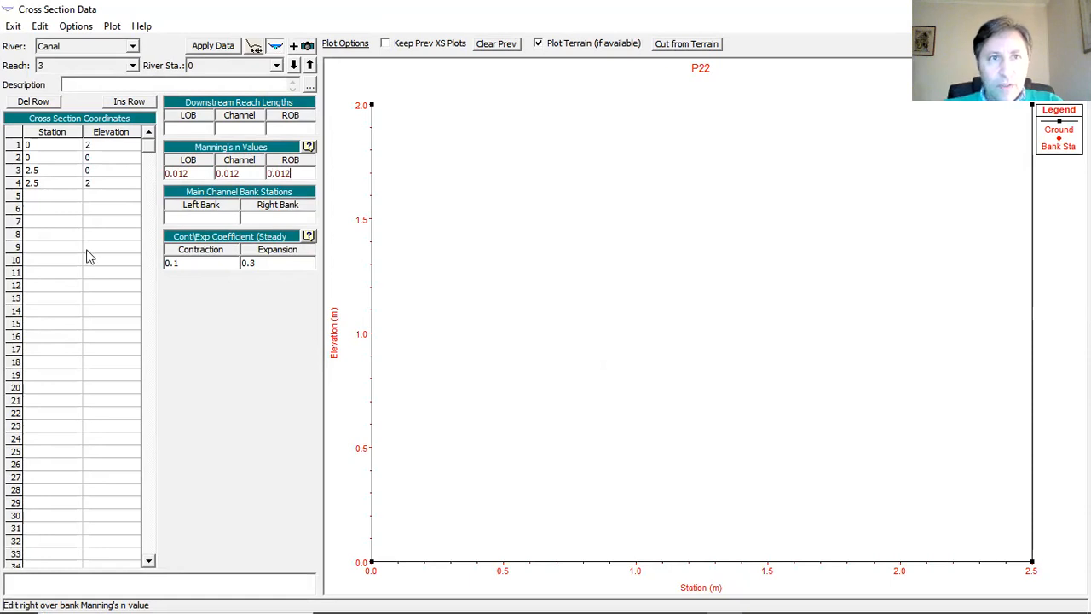
{"action": "left_click", "coordinate": [241, 130]}
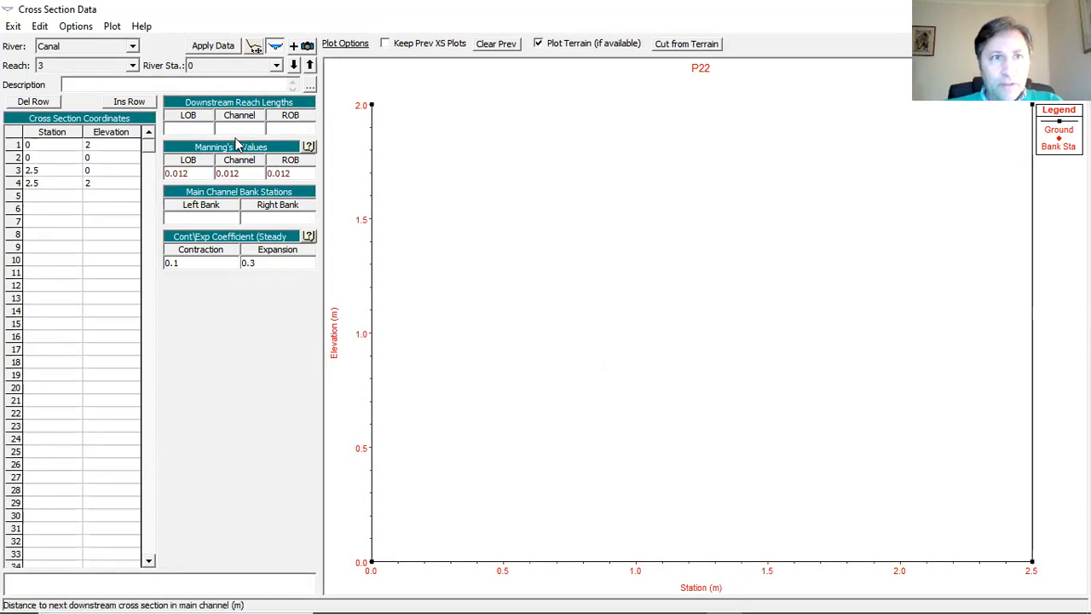
- Set the main channel's left bank station to 0 and right bank station to 2, accepting the added coordinate point
{"action": "left_click", "coordinate": [221, 220]}
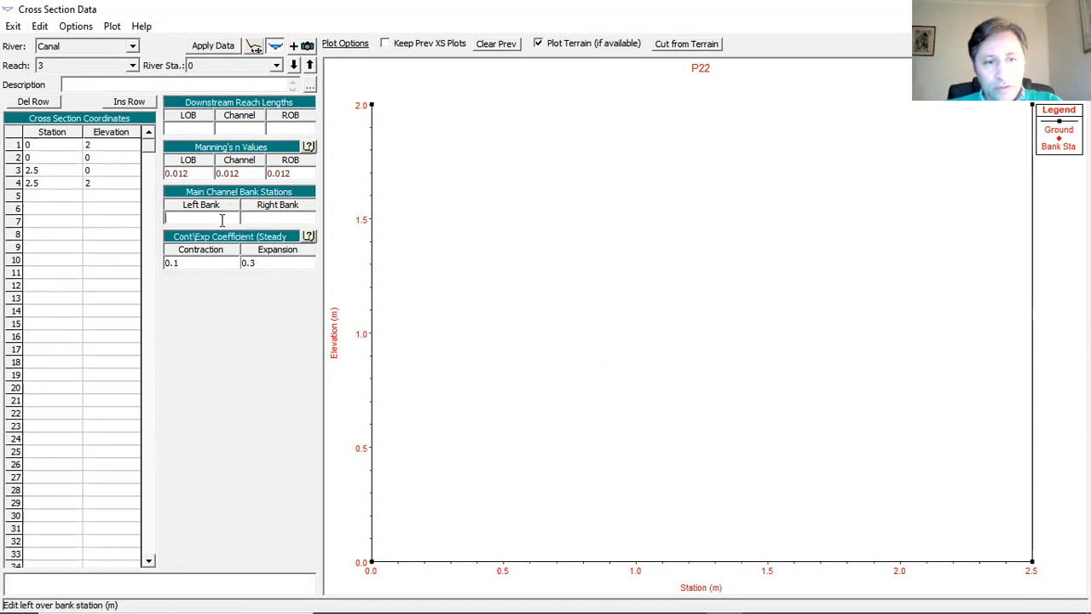
{"action": "type", "text": "0"}
{"action": "left_click", "coordinate": [264, 218]}
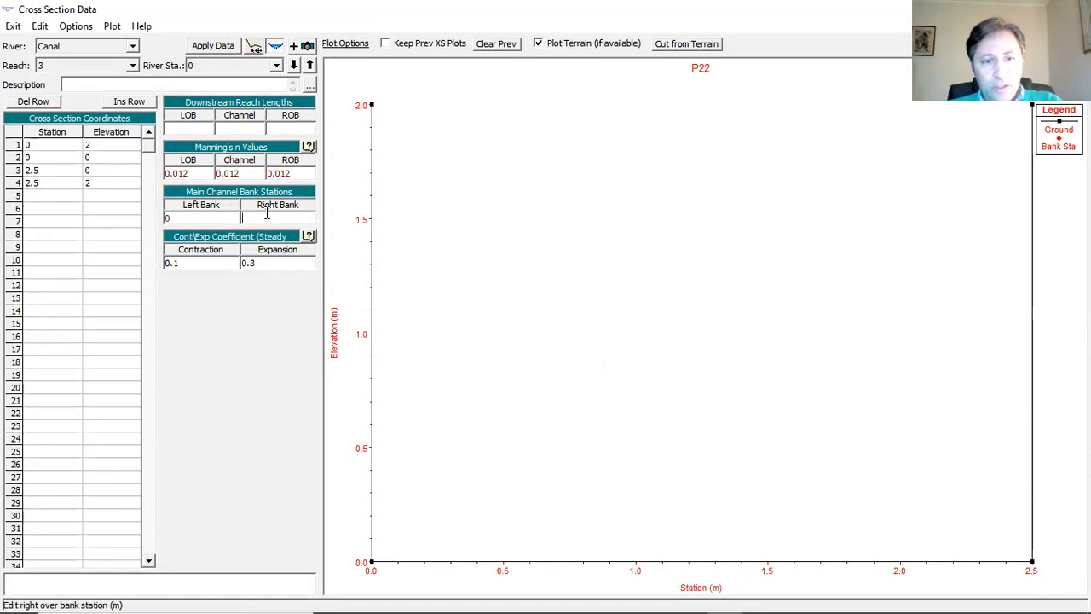
{"action": "type", "text": "2"}
{"action": "left_click", "coordinate": [183, 172]}
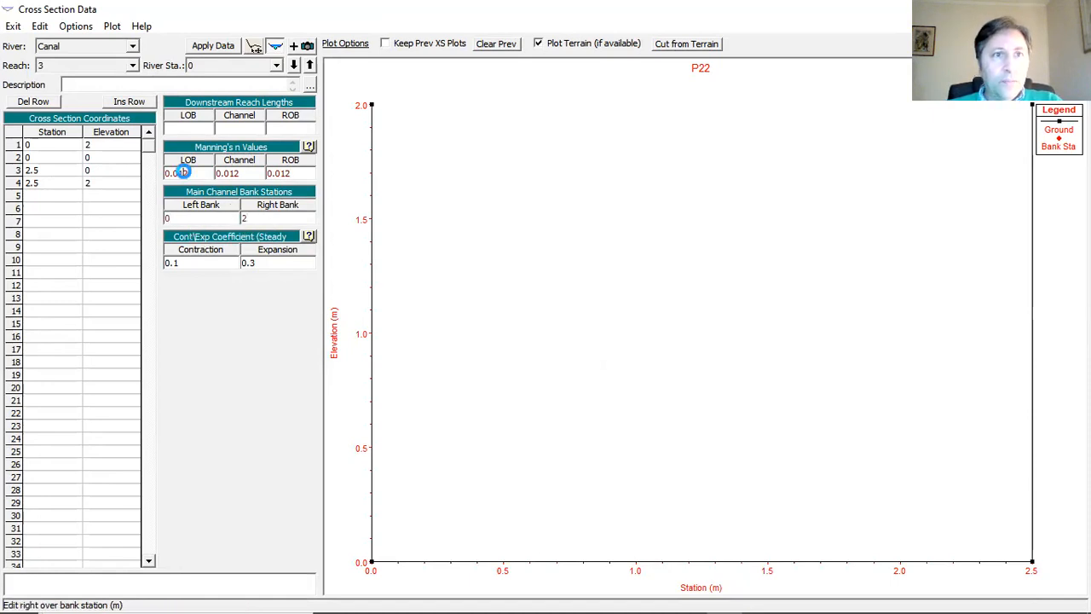
{"action": "left_click", "coordinate": [600, 373]}
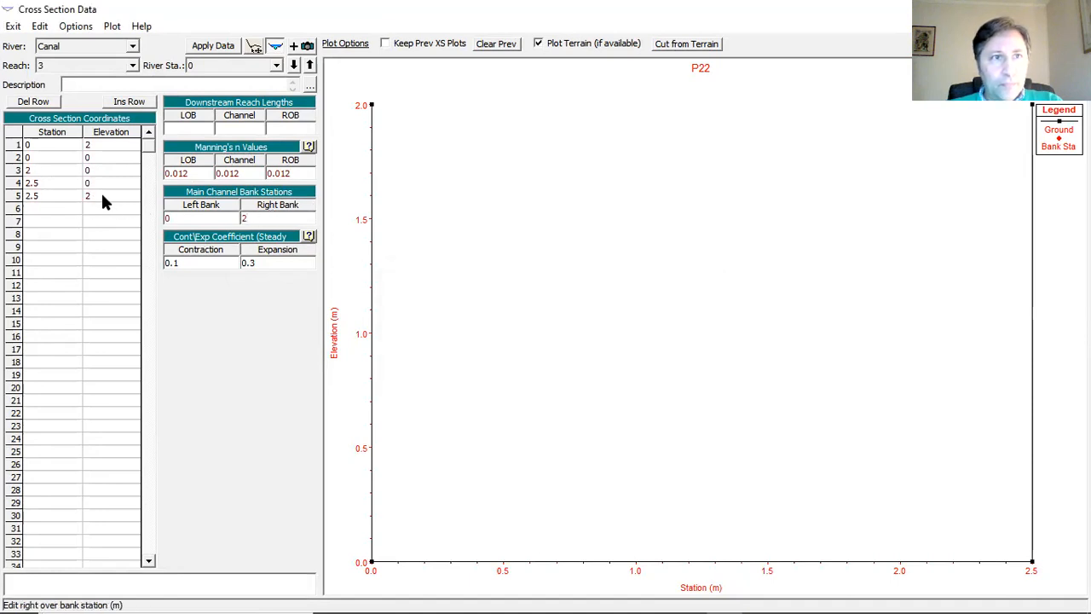
- Delete the extra coordinate row at station 2 and apply the cross section data
{"action": "left_click", "coordinate": [66, 186]}
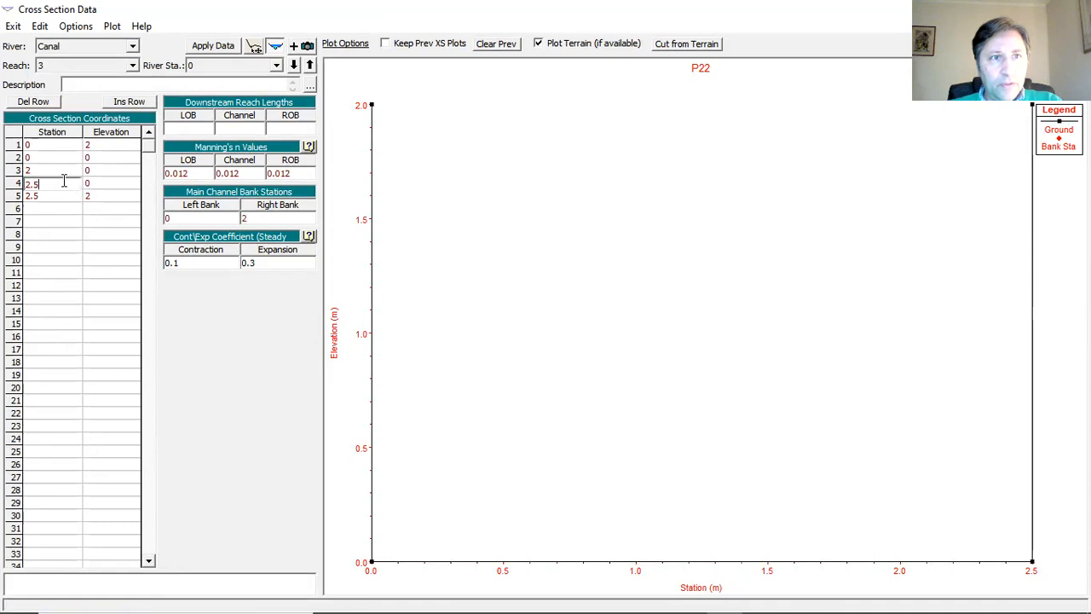
{"action": "left_click", "coordinate": [61, 176]}
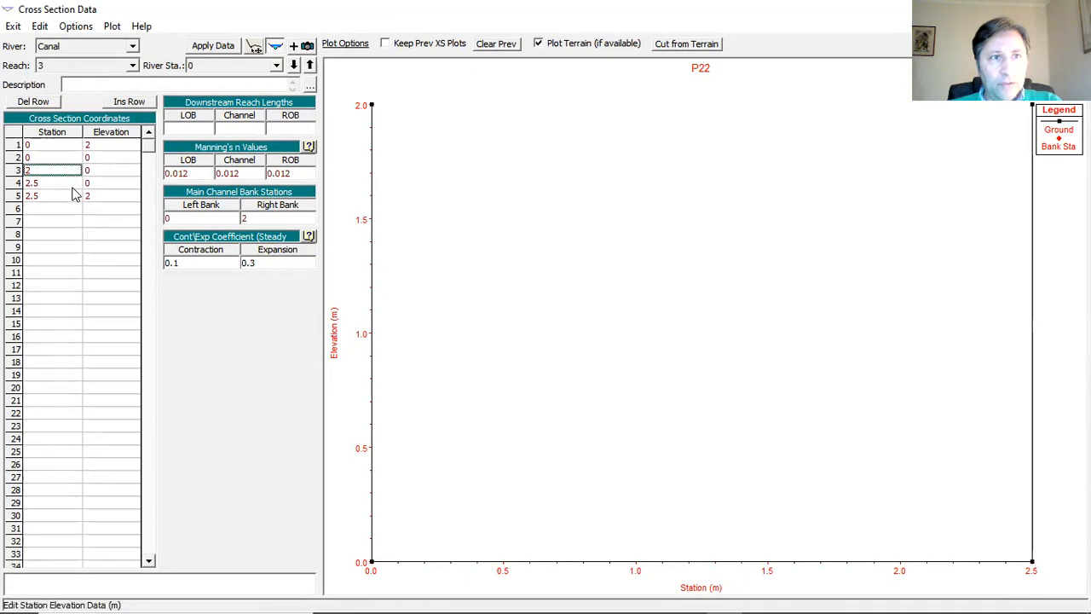
{"action": "left_click", "coordinate": [45, 102]}
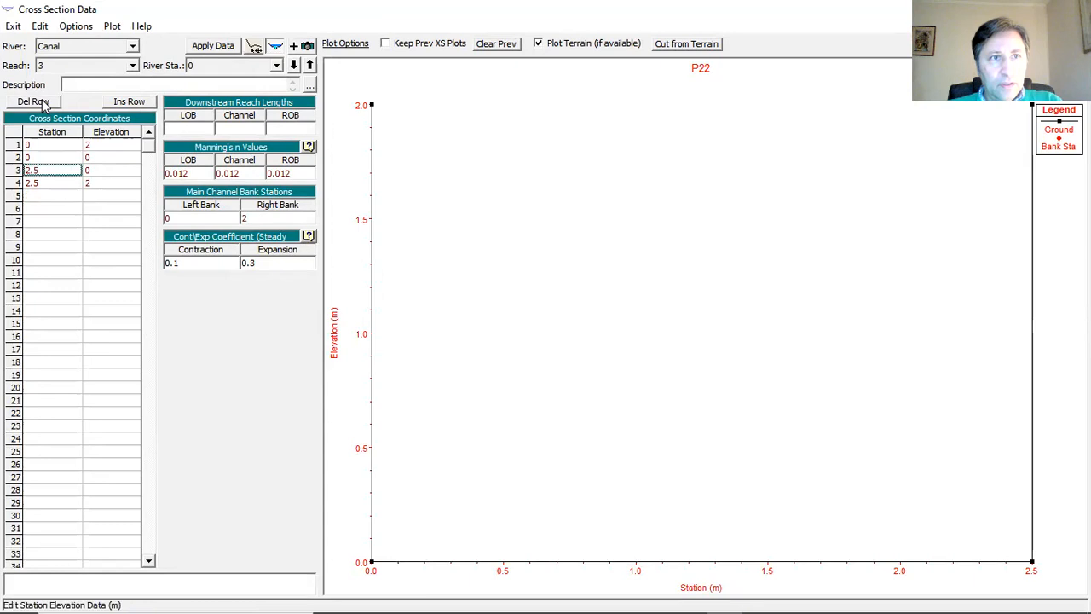
{"action": "left_click", "coordinate": [202, 49]}
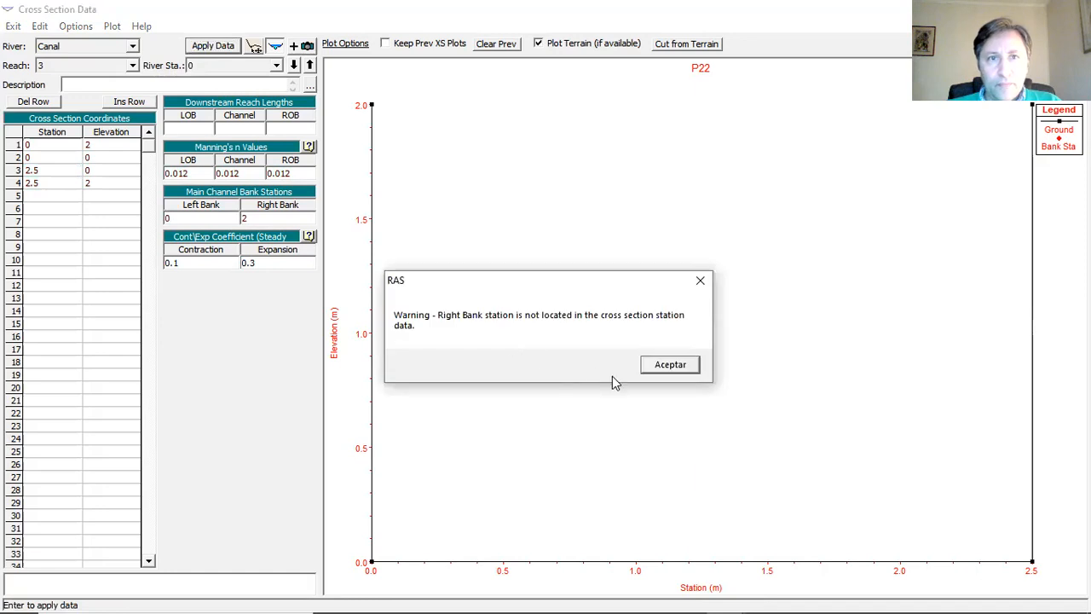
{"action": "left_click", "coordinate": [670, 365]}
- Set the right bank station to 2.5 and apply the cross section data
{"action": "left_click", "coordinate": [264, 217]}
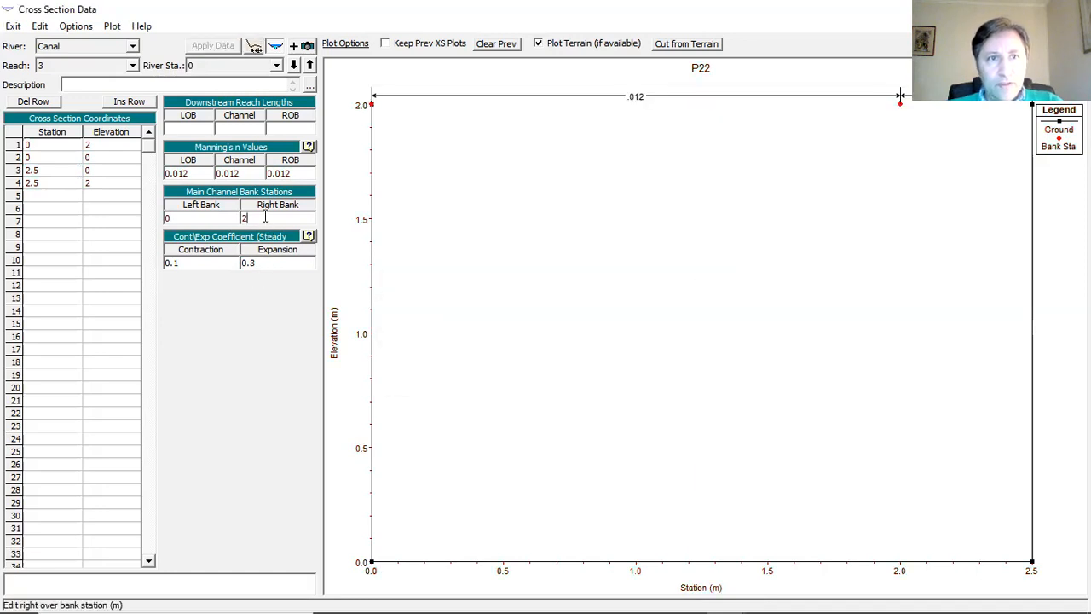
{"action": "type", "text": ".5"}
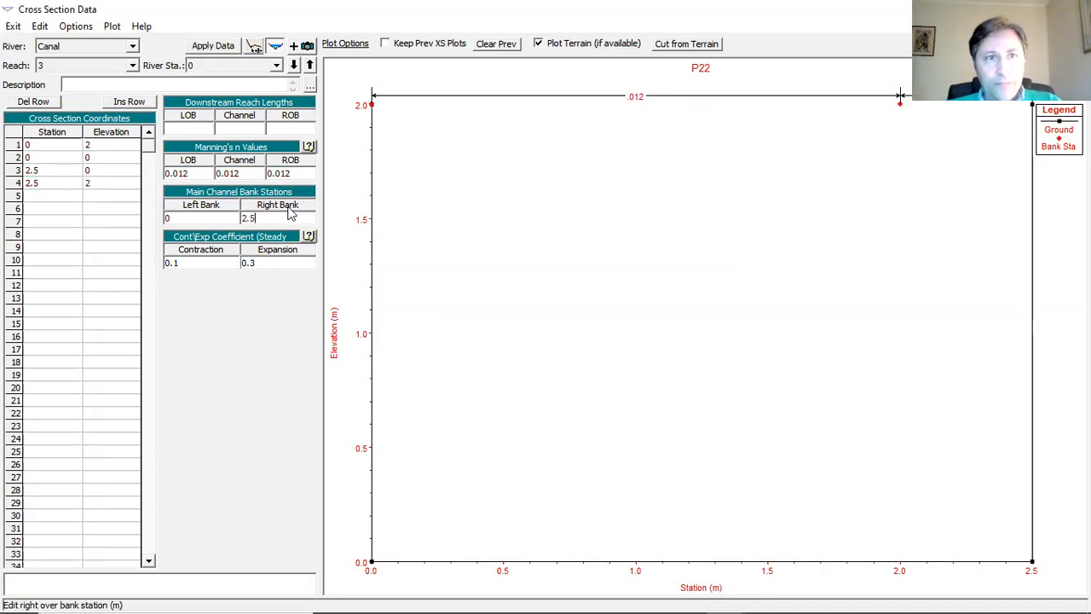
{"action": "left_click", "coordinate": [260, 175]}
{"action": "left_click", "coordinate": [210, 47]}
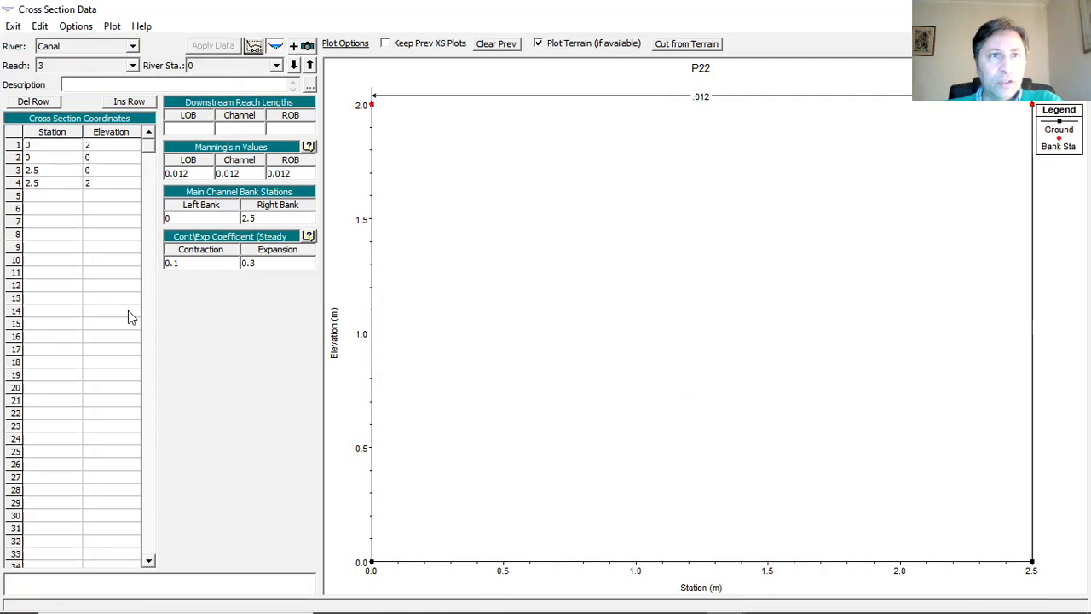
- Copy the current cross section to river station 1 in Canal reach 3
{"action": "left_click", "coordinate": [70, 28]}
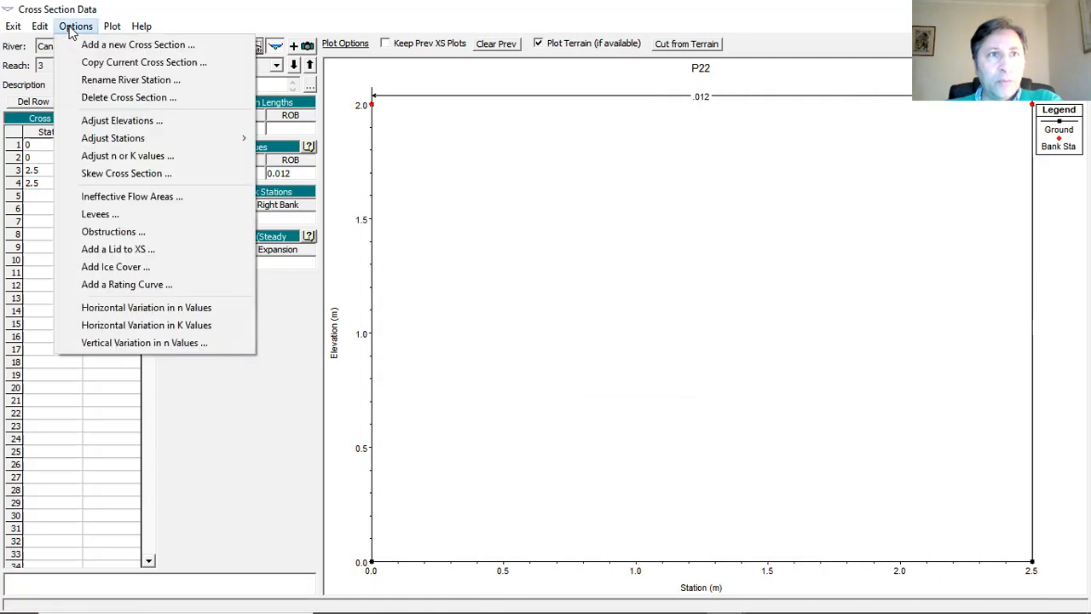
{"action": "left_click", "coordinate": [109, 64]}
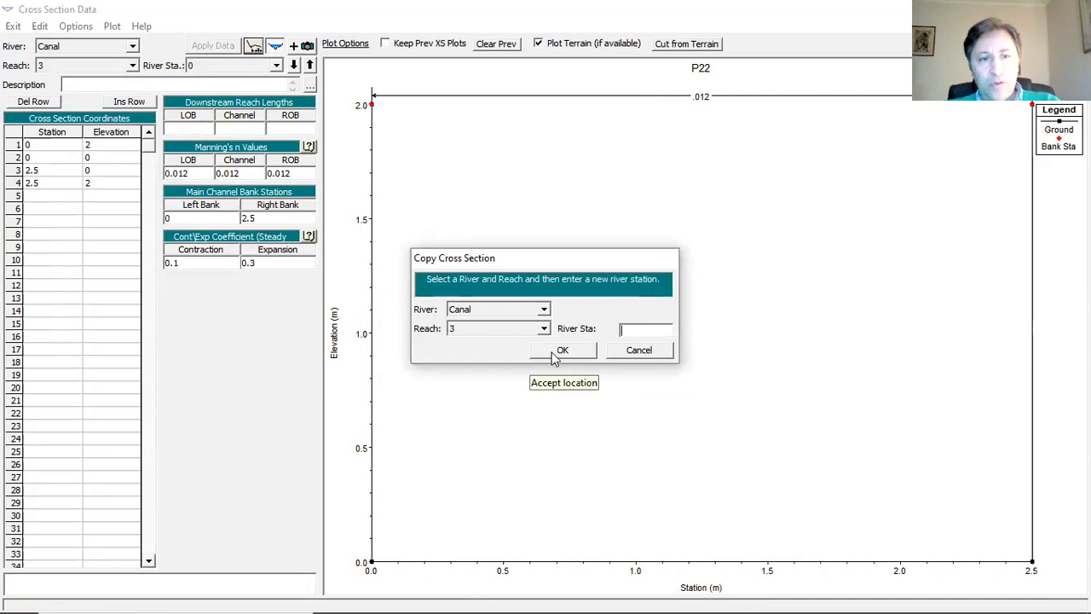
{"action": "type", "text": "1"}
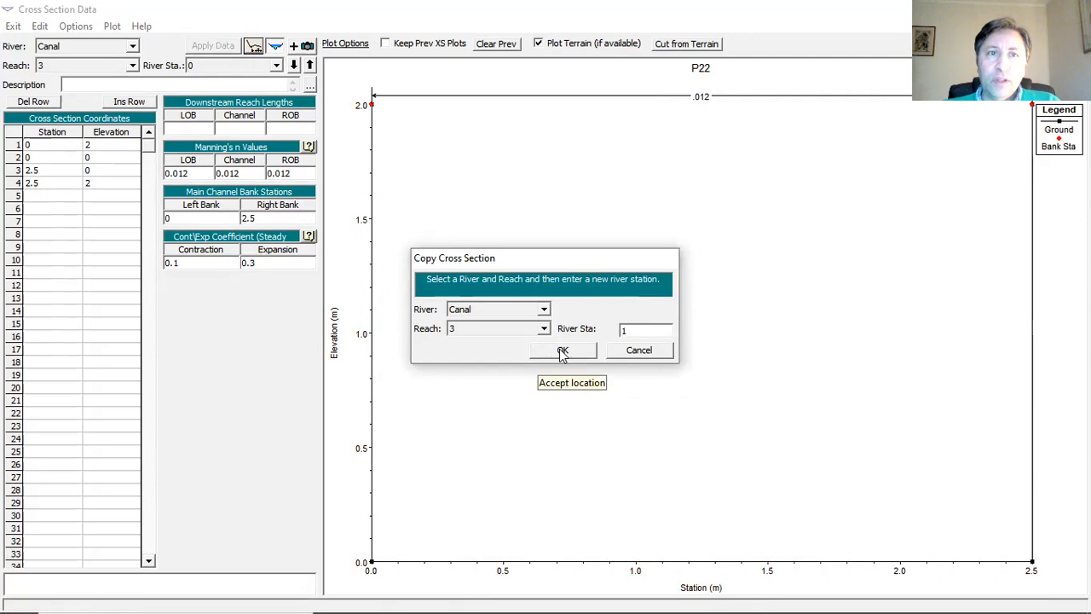
{"action": "left_click", "coordinate": [563, 353]}
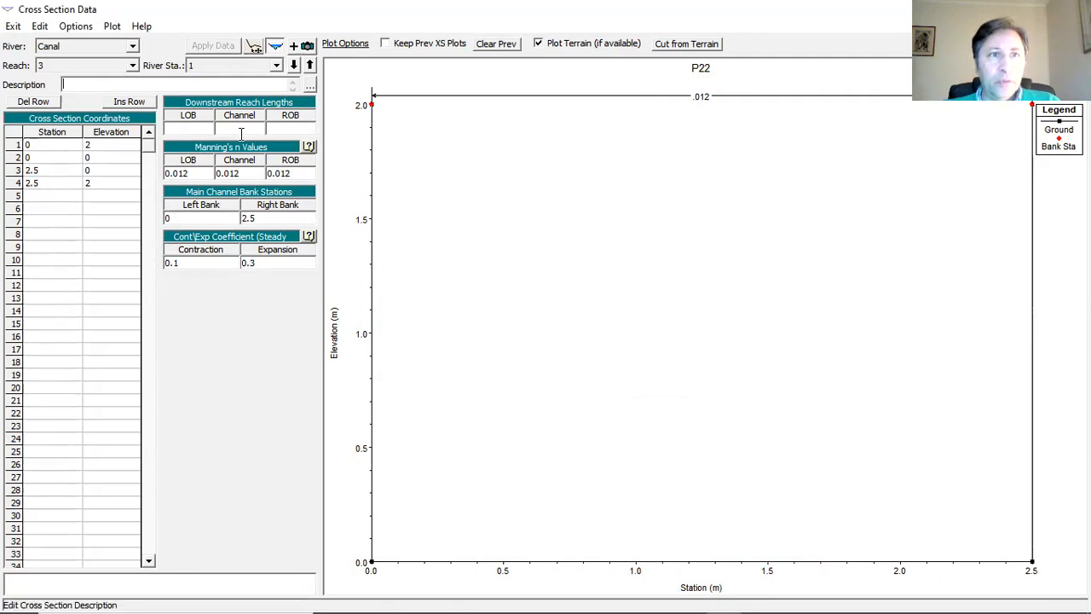
- Raise all elevations of the cross section at river station 1 in reach 3 by 1.75 m and apply the data
{"action": "left_click", "coordinate": [88, 26]}
{"action": "left_click", "coordinate": [119, 120]}
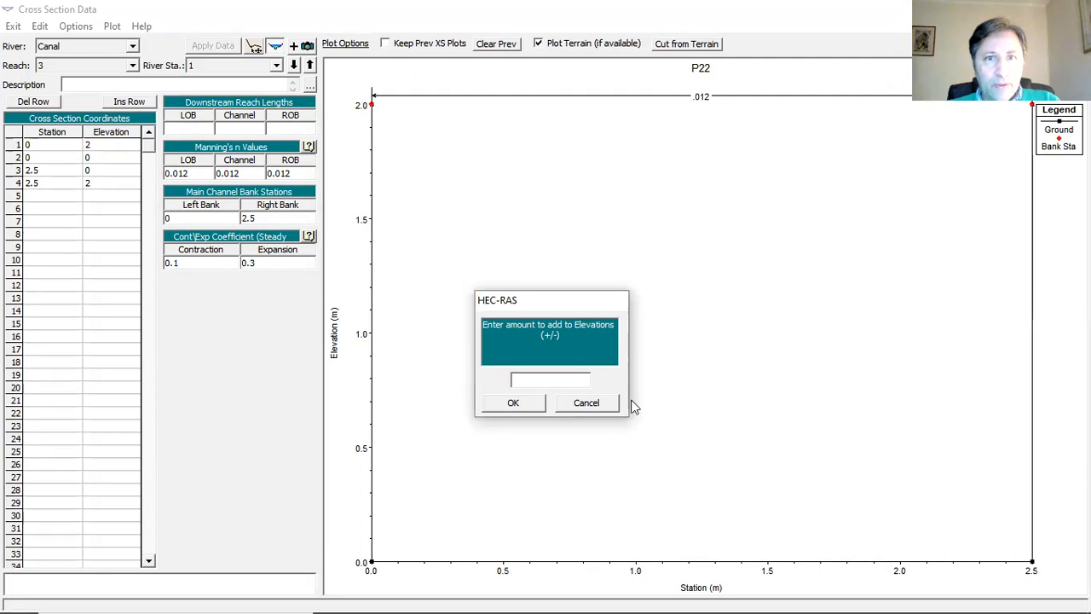
{"action": "type", "text": "1."}
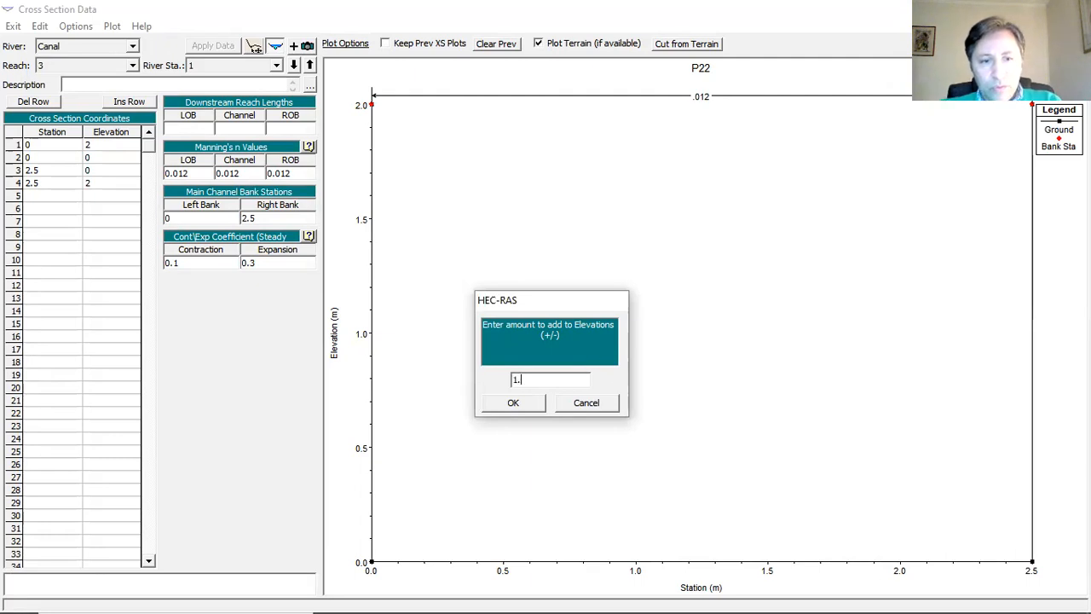
{"action": "type", "text": "75"}
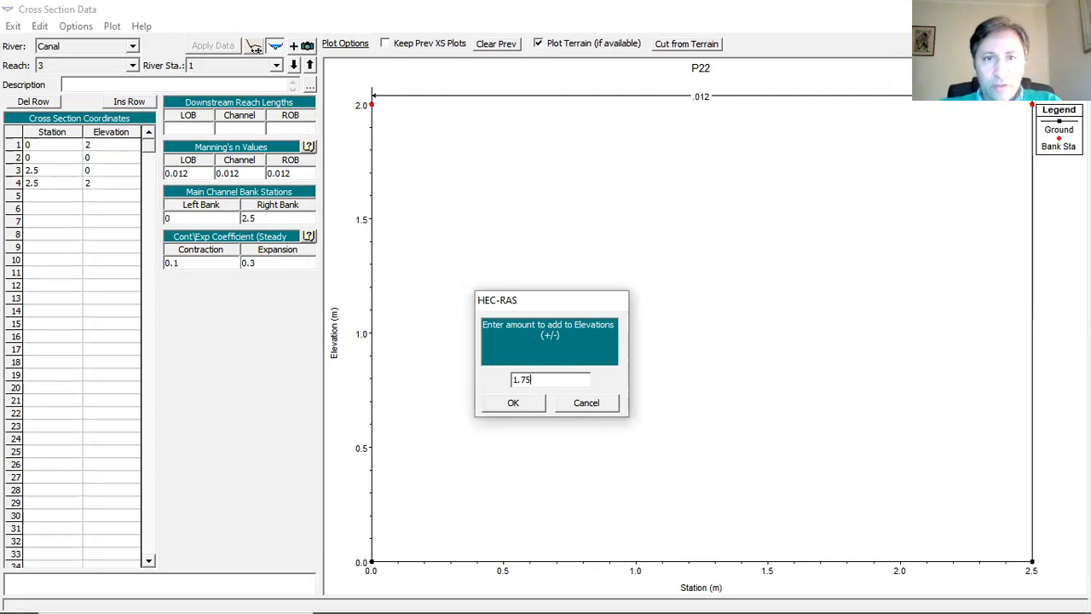
{"action": "left_click", "coordinate": [499, 403]}
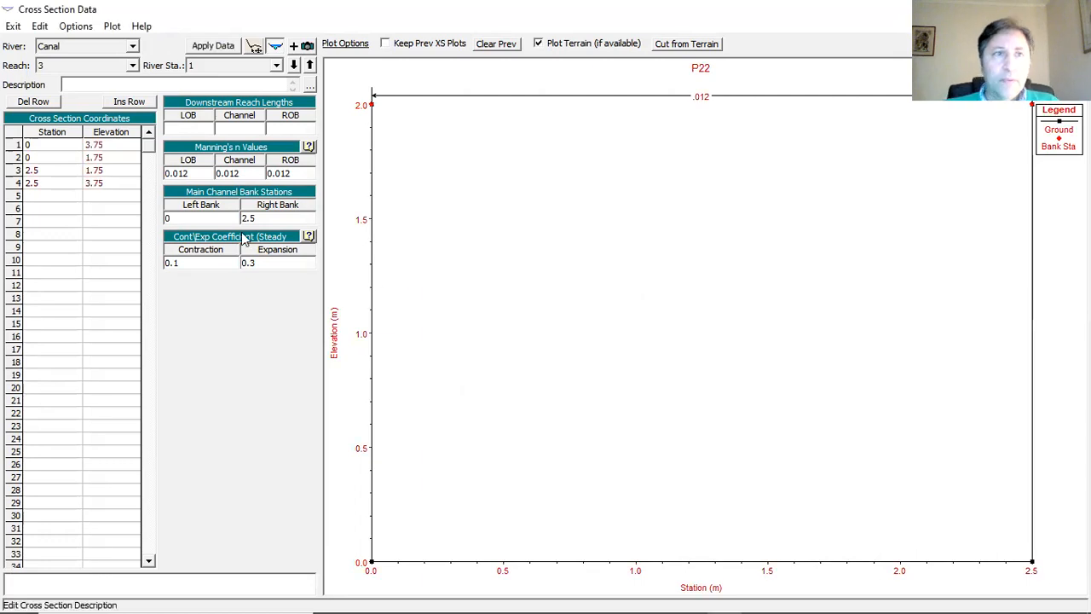
{"action": "left_click", "coordinate": [205, 46]}
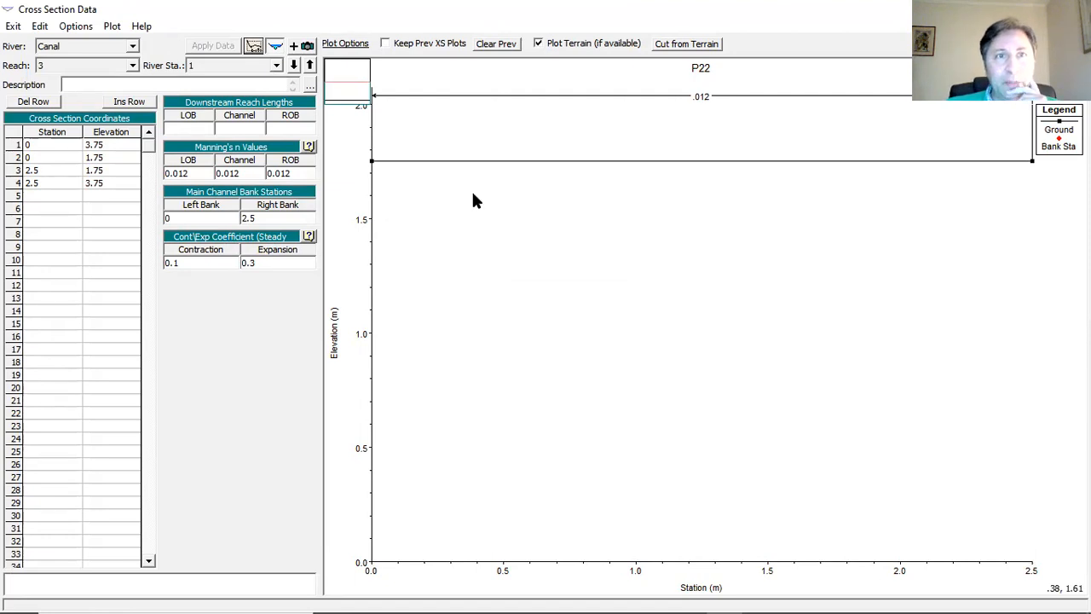
- Set the downstream reach lengths for the channel and both overbanks to 350 m and apply the data
{"action": "left_click", "coordinate": [240, 133]}
{"action": "type", "text": "350"}
{"action": "left_click", "coordinate": [188, 128]}
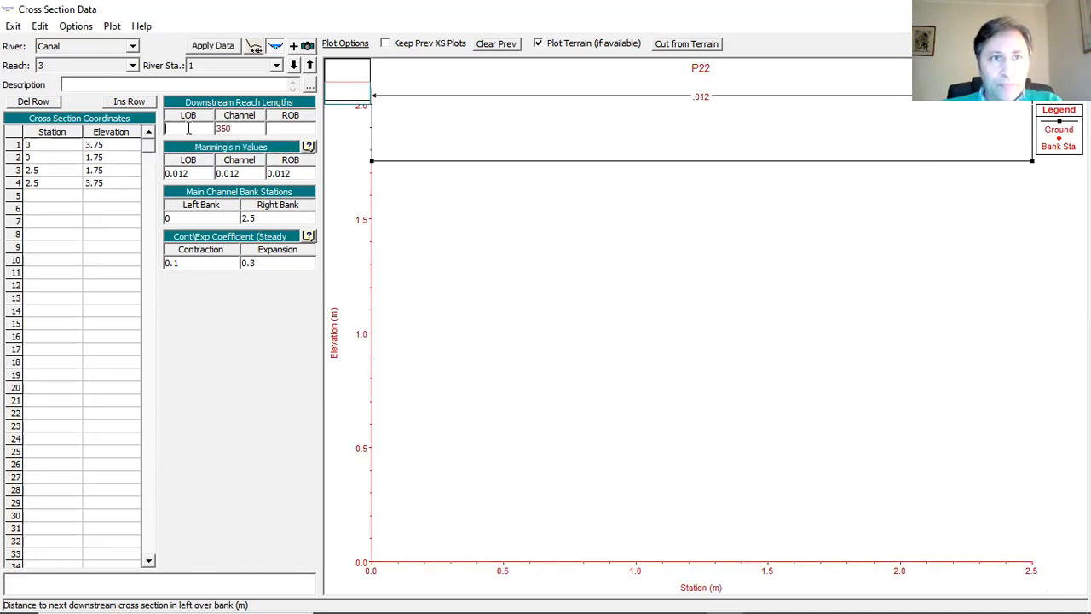
{"action": "type", "text": "350"}
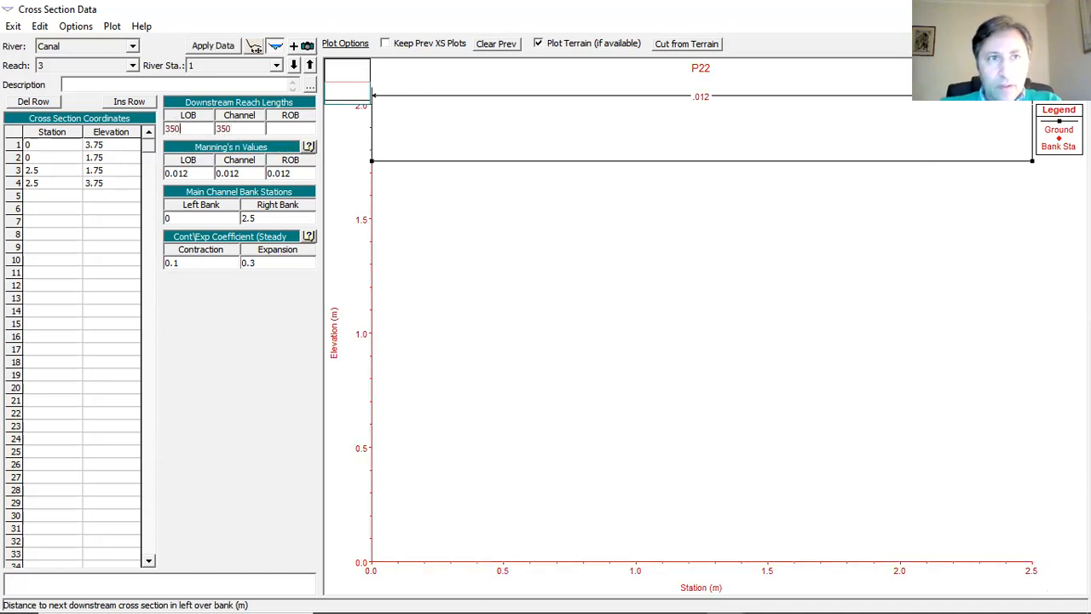
{"action": "left_click", "coordinate": [290, 128]}
{"action": "type", "text": "350"}
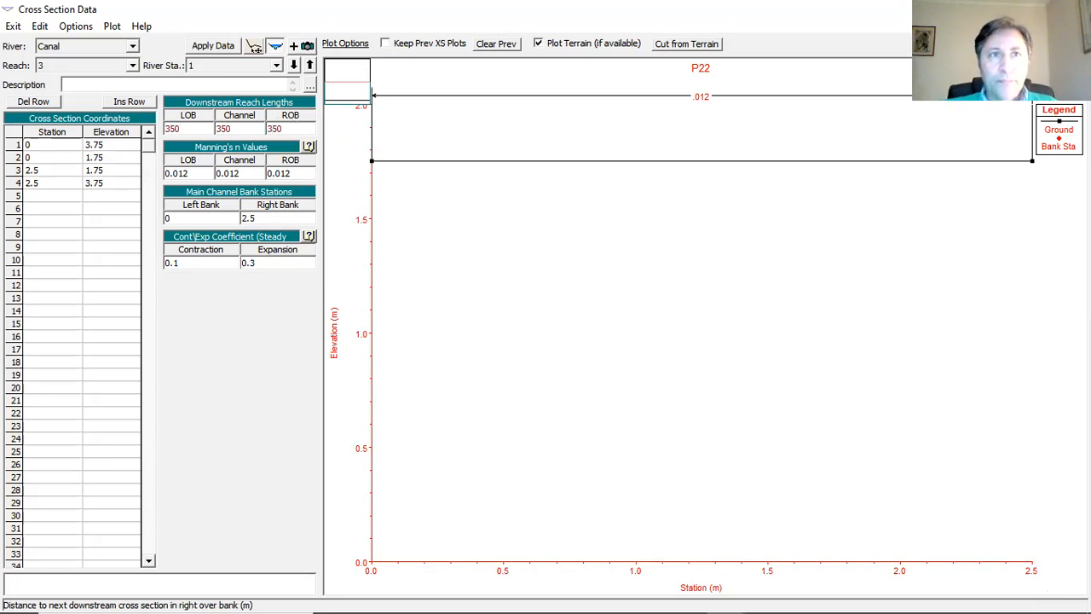
{"action": "left_click", "coordinate": [212, 45]}
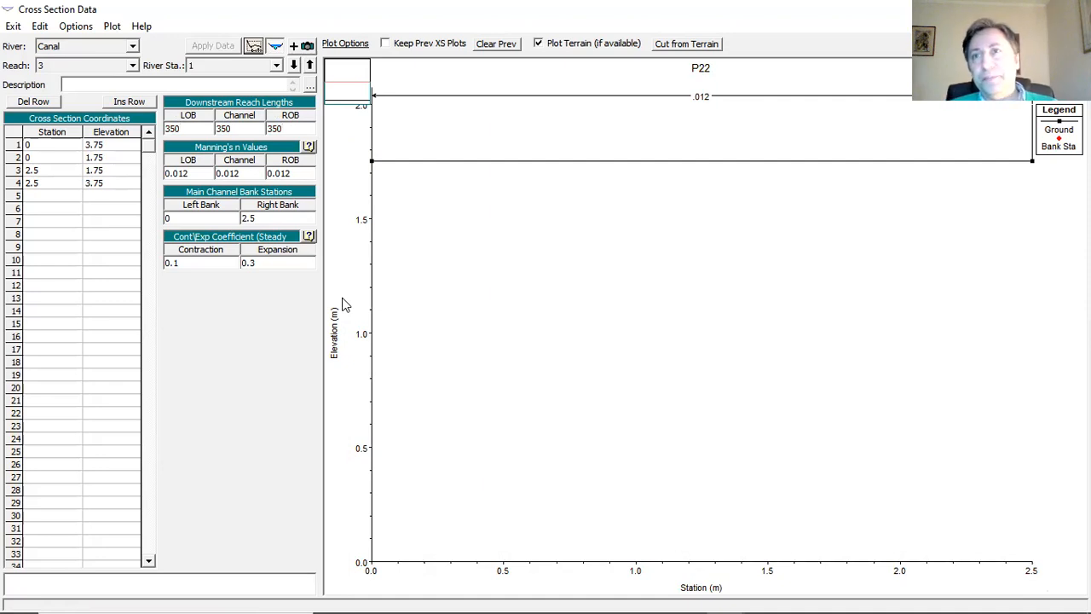
- Copy the current cross section to river station 3 in Canal reach 3
{"action": "left_click", "coordinate": [69, 27]}
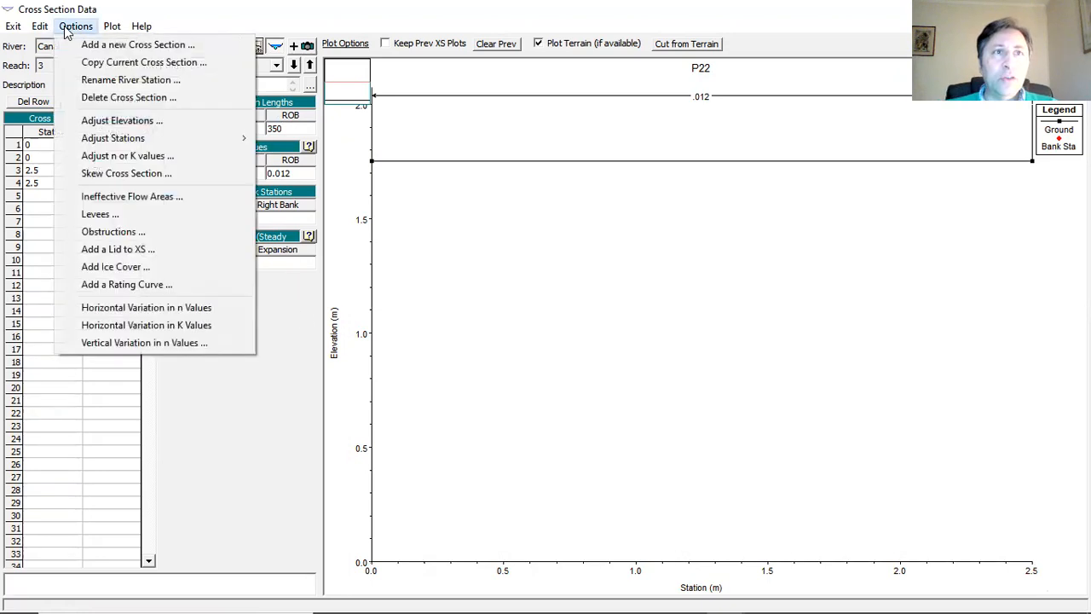
{"action": "left_click", "coordinate": [119, 62]}
{"action": "left_click", "coordinate": [633, 333]}
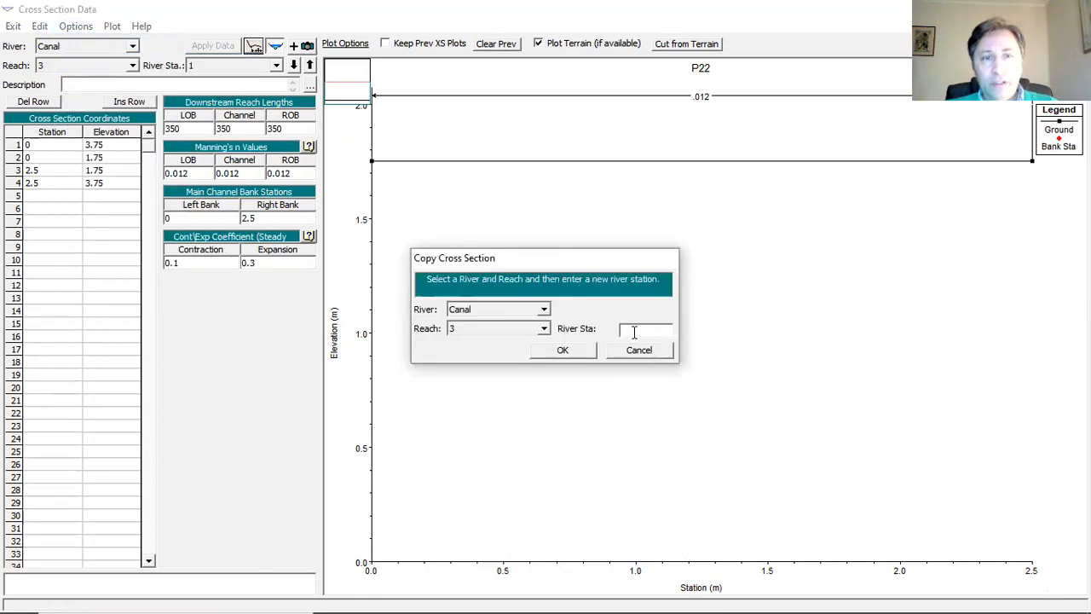
{"action": "type", "text": "3"}
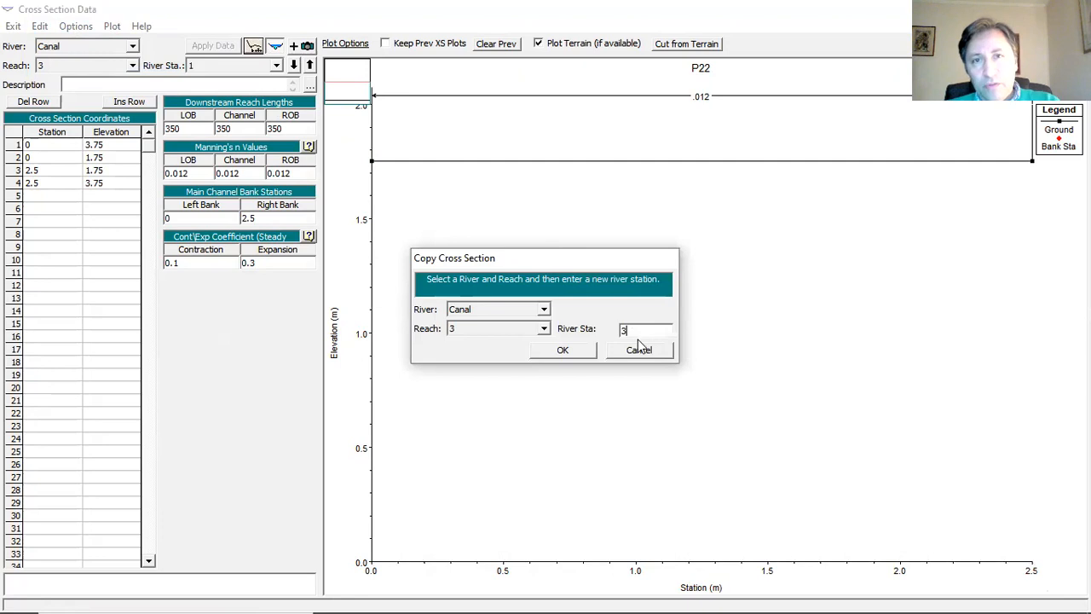
{"action": "left_click", "coordinate": [565, 351]}
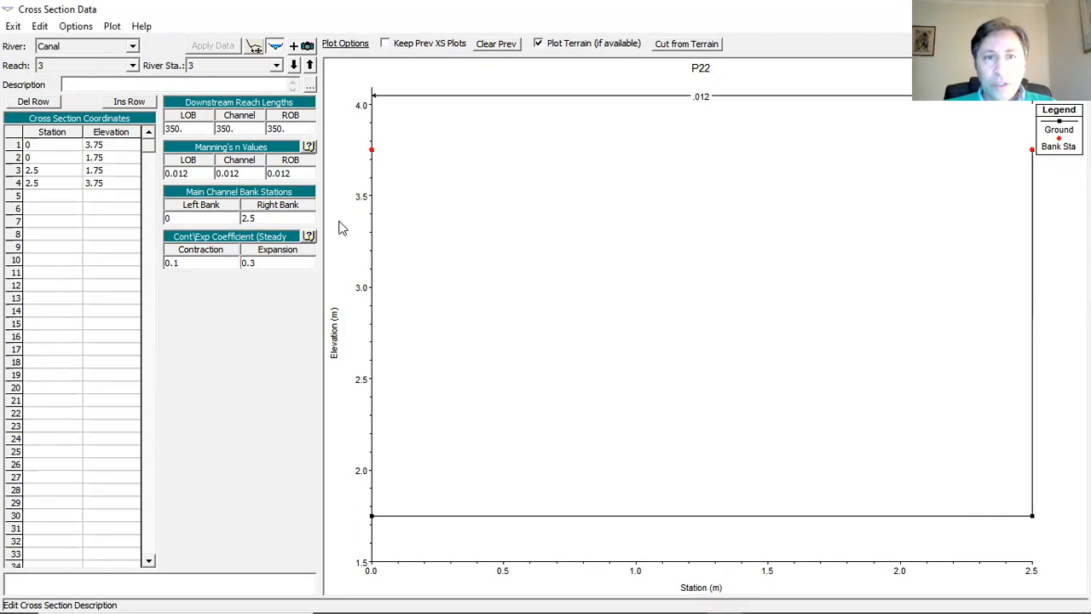
- Change the station of coordinate rows 3 and 4 to 3 and set the right bank station to 3
{"action": "left_click", "coordinate": [54, 173]}
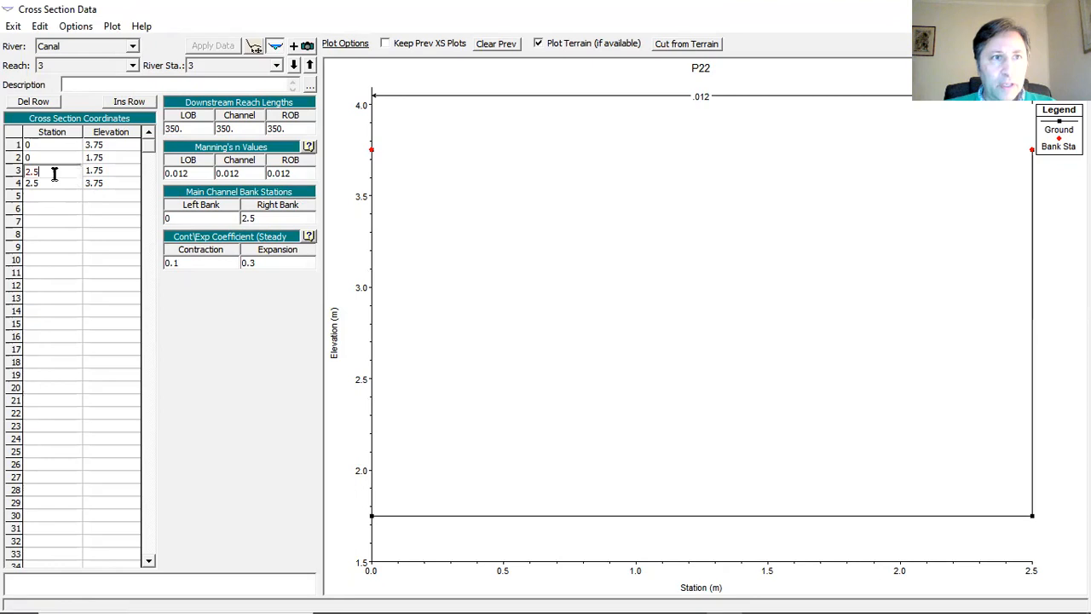
{"action": "left_click_drag", "start_coordinate": [39, 172], "coordinate": [20, 171]}
{"action": "type", "text": "3"}
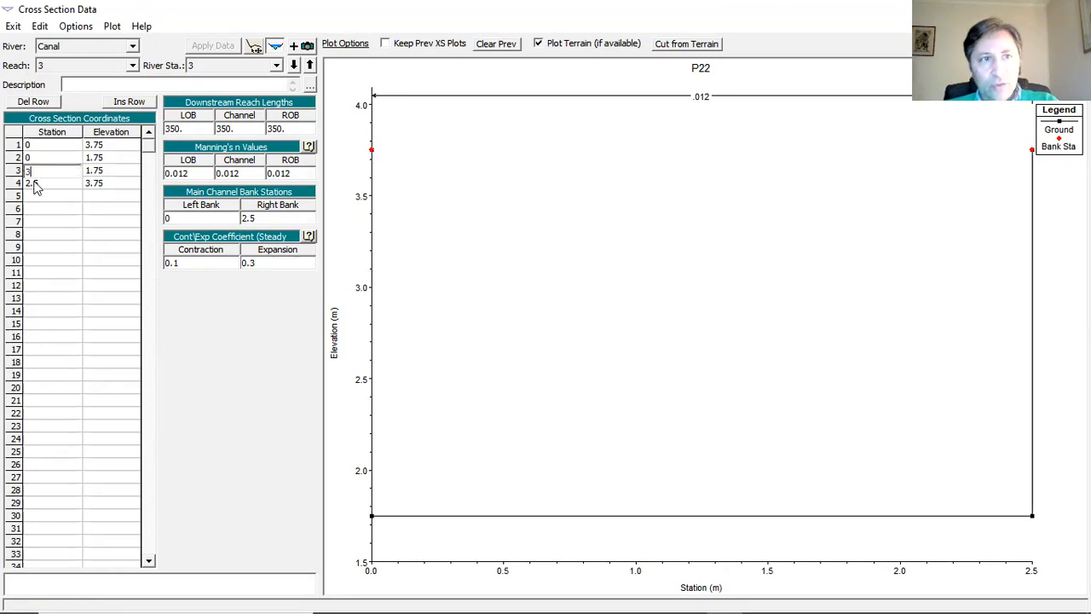
{"action": "left_click", "coordinate": [49, 181]}
{"action": "left_click_drag", "start_coordinate": [40, 184], "coordinate": [17, 181]}
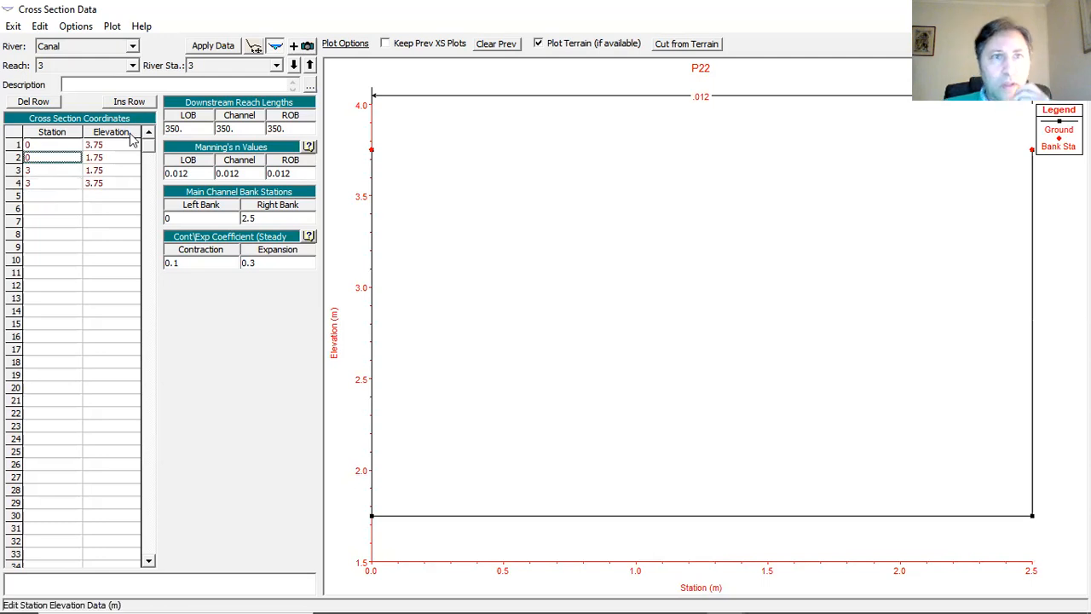
{"action": "left_click", "coordinate": [261, 218]}
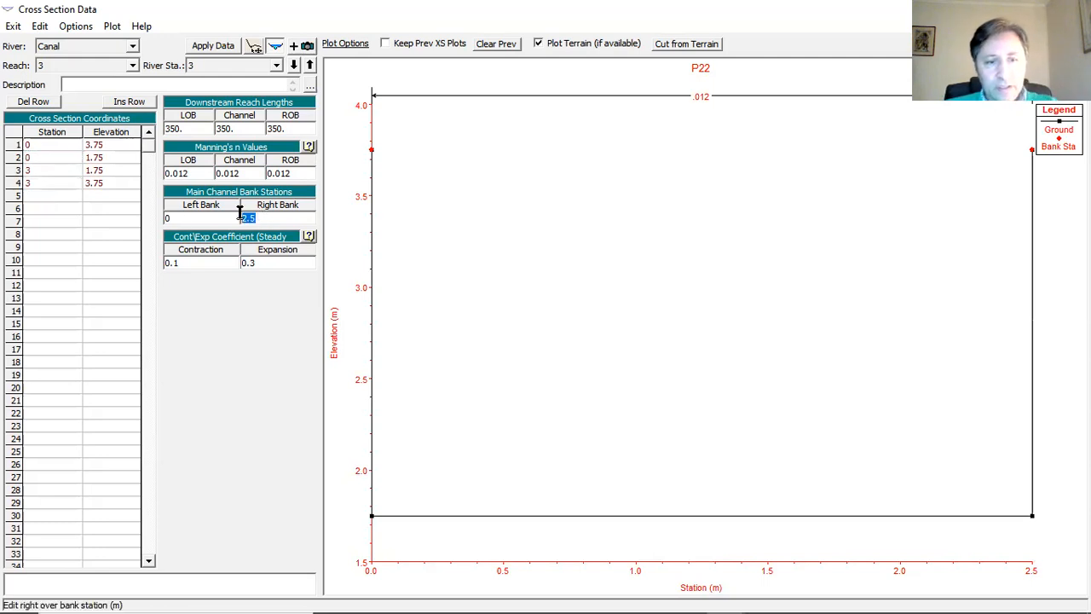
{"action": "type", "text": "3"}
{"action": "left_click", "coordinate": [120, 173]}
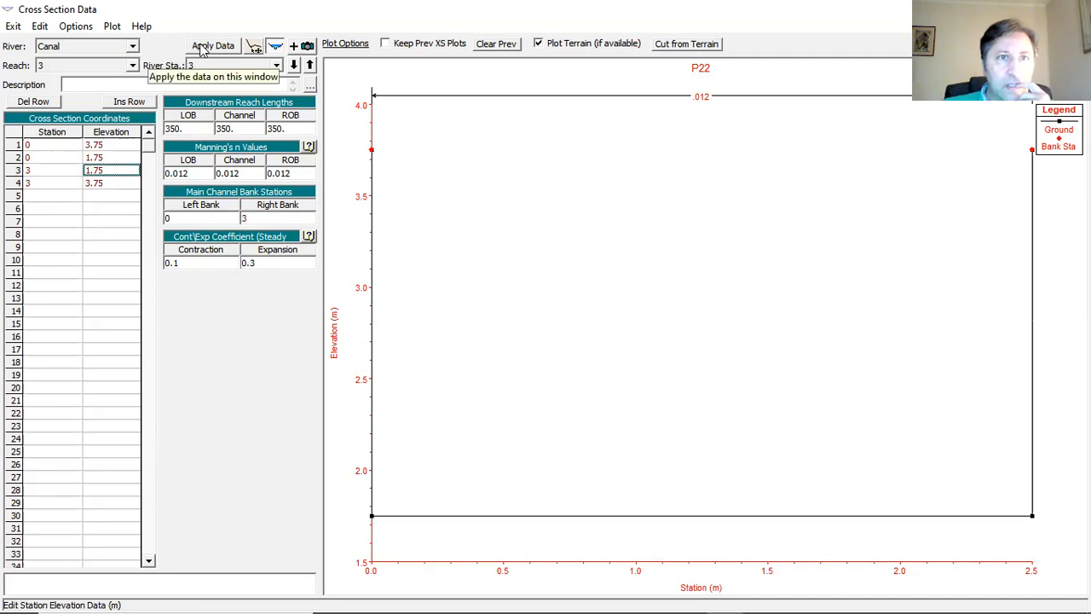
- Change the LOB, channel and ROB downstream reach lengths to 250 m and apply the cross section data
{"action": "left_click", "coordinate": [167, 128]}
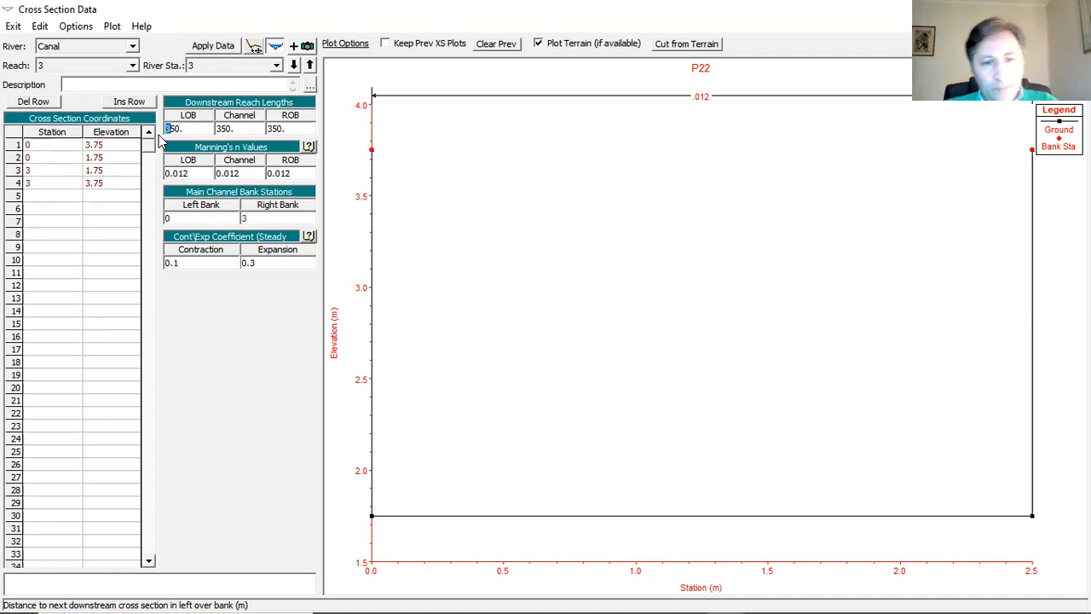
{"action": "type", "text": "2"}
{"action": "left_click", "coordinate": [220, 128]}
{"action": "type", "text": "2"}
{"action": "left_click", "coordinate": [268, 128]}
{"action": "key", "text": "Delete"}
{"action": "type", "text": "2"}
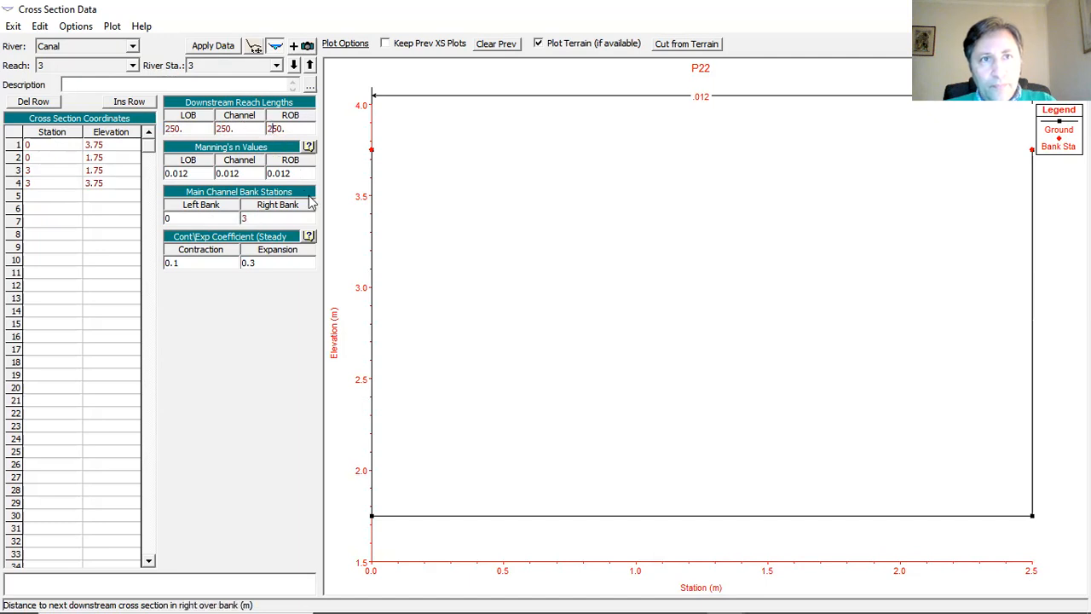
{"action": "left_click", "coordinate": [213, 46]}
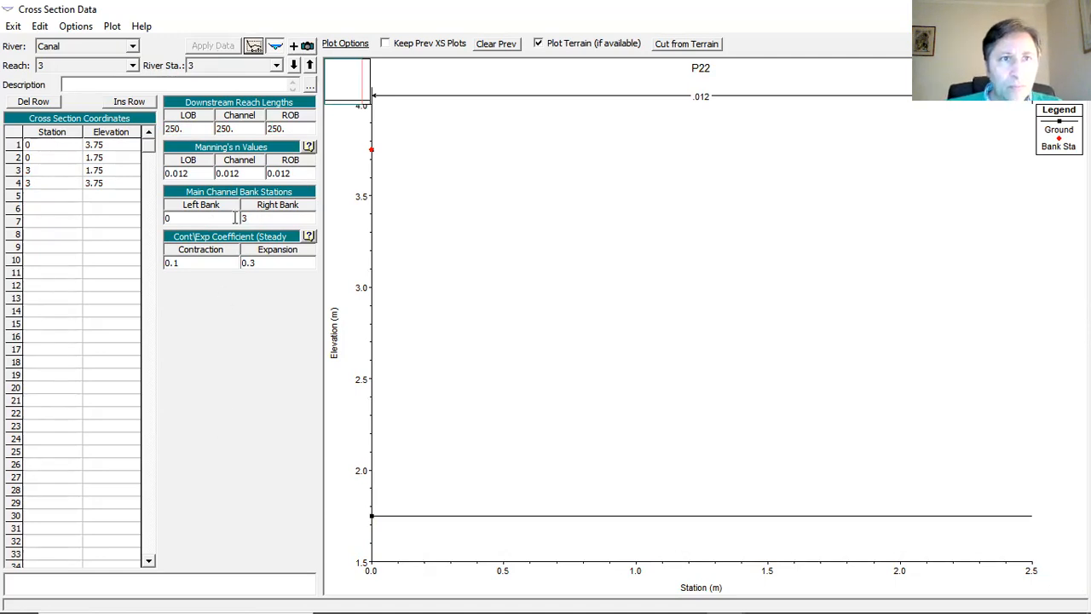
- Add 0.75 m to the elevations of the cross section at river station 3 in reach 3 and apply the data
{"action": "left_click", "coordinate": [291, 66]}
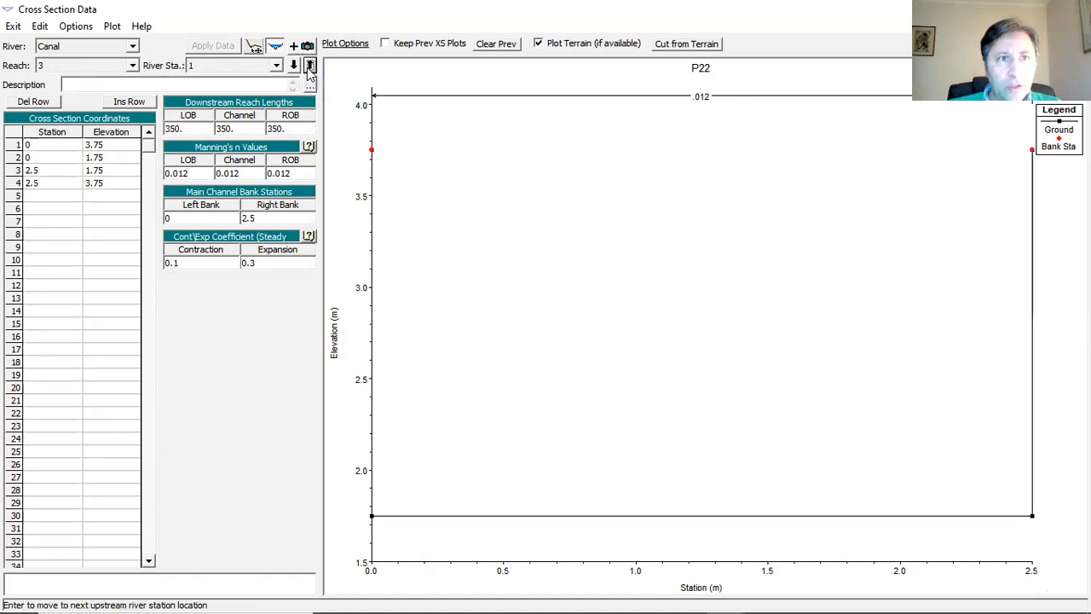
{"action": "left_click", "coordinate": [310, 67]}
{"action": "left_click", "coordinate": [61, 27]}
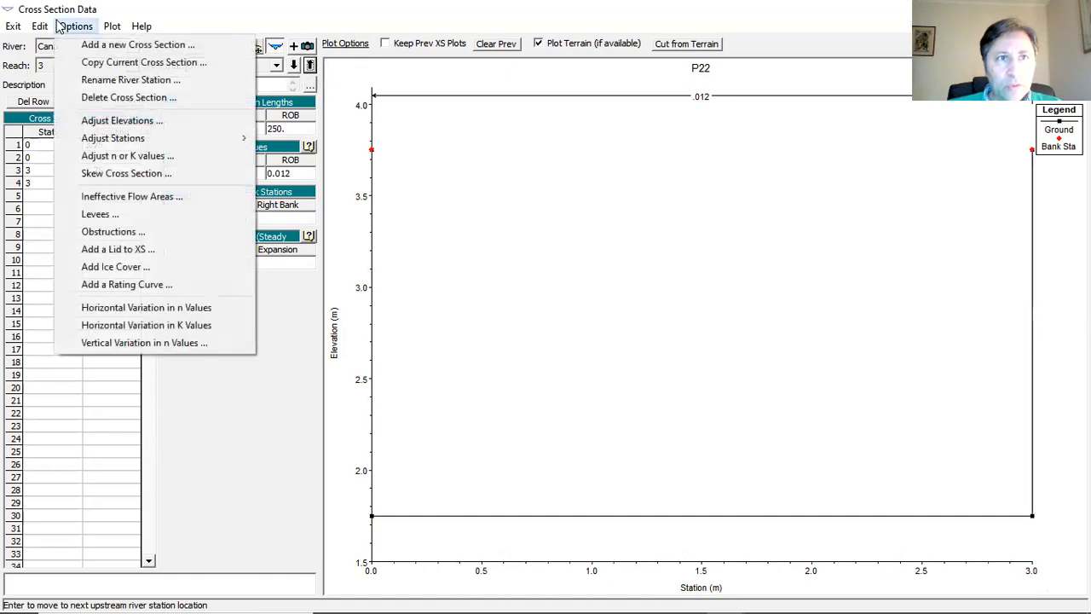
{"action": "left_click", "coordinate": [121, 121]}
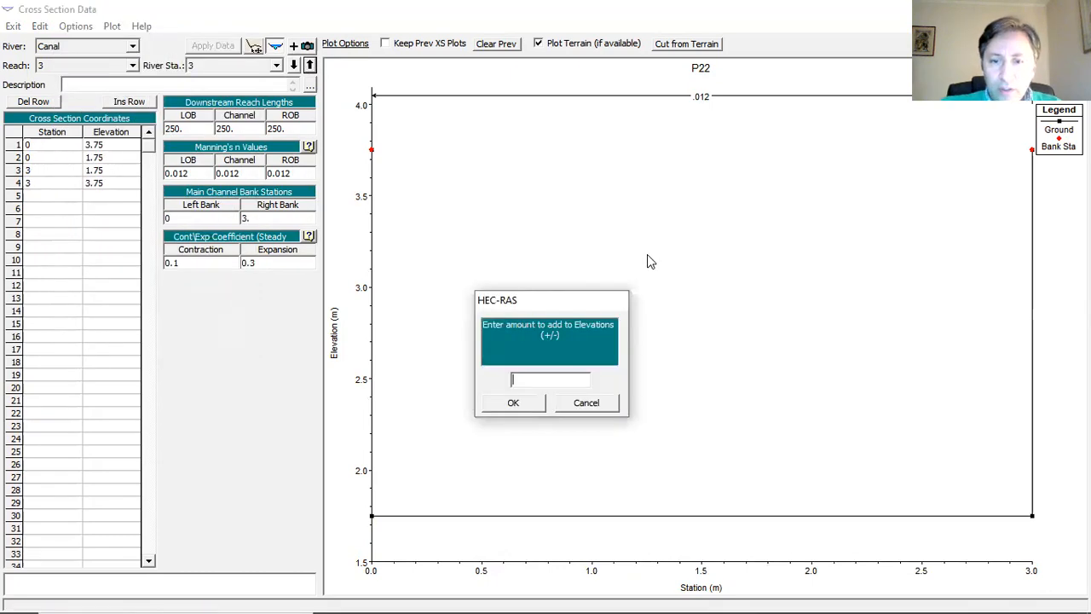
{"action": "type", "text": ".75"}
{"action": "left_click", "coordinate": [500, 407]}
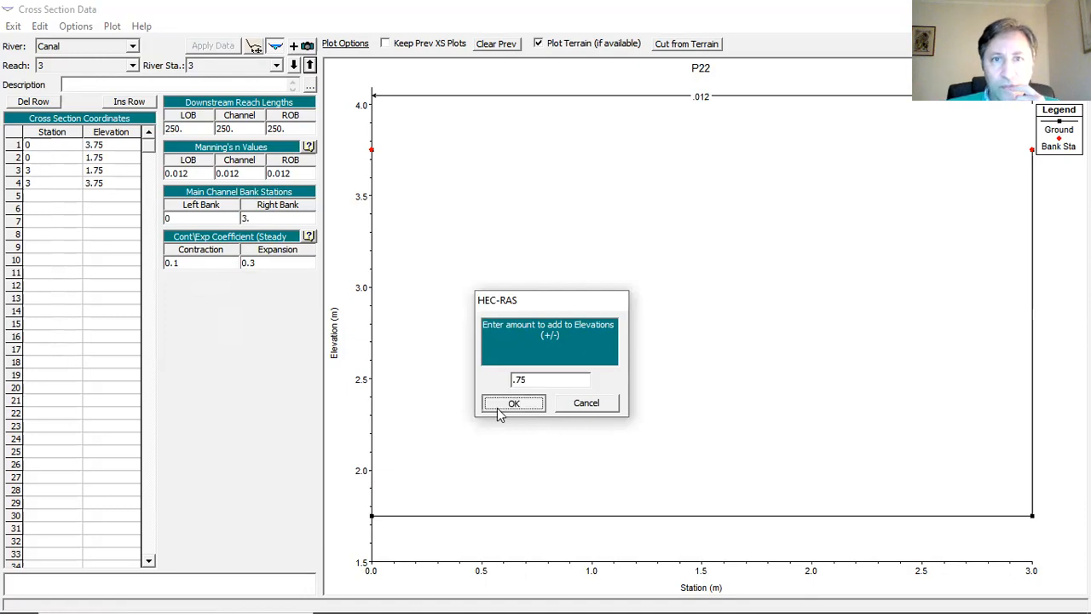
{"action": "left_click", "coordinate": [205, 43]}
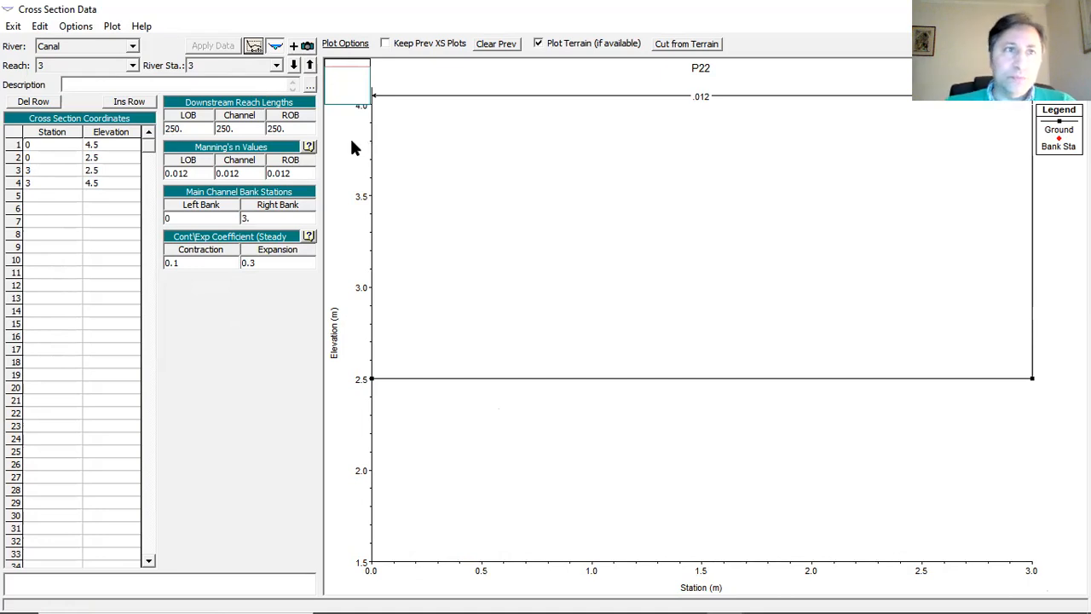
- Copy the current cross section to river station 3 in Canal reach 1
{"action": "left_click", "coordinate": [76, 26]}
{"action": "left_click", "coordinate": [110, 67]}
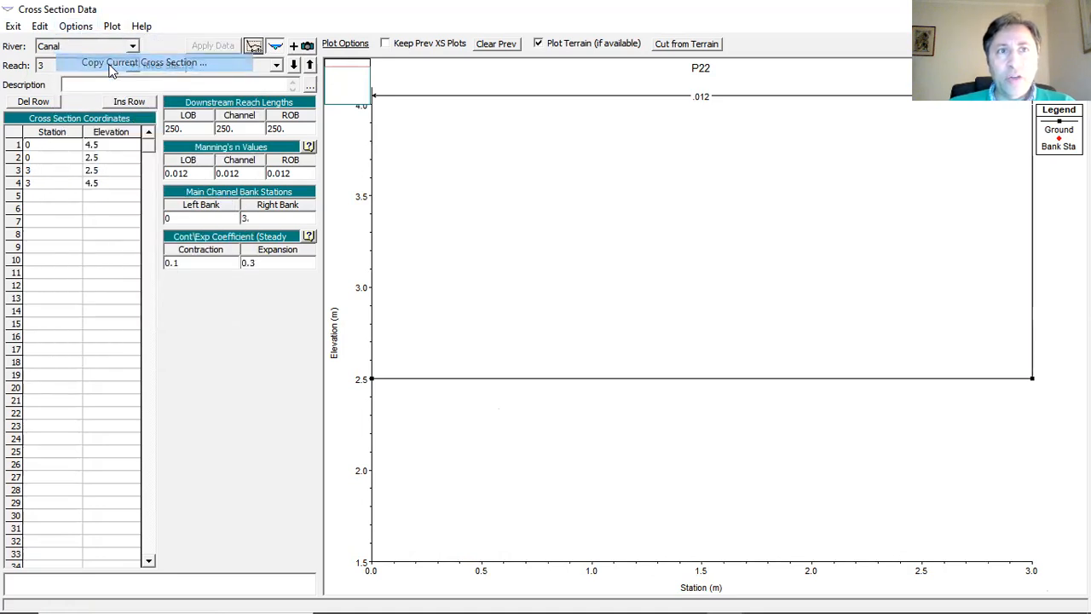
{"action": "left_click", "coordinate": [543, 330]}
{"action": "left_click", "coordinate": [521, 341]}
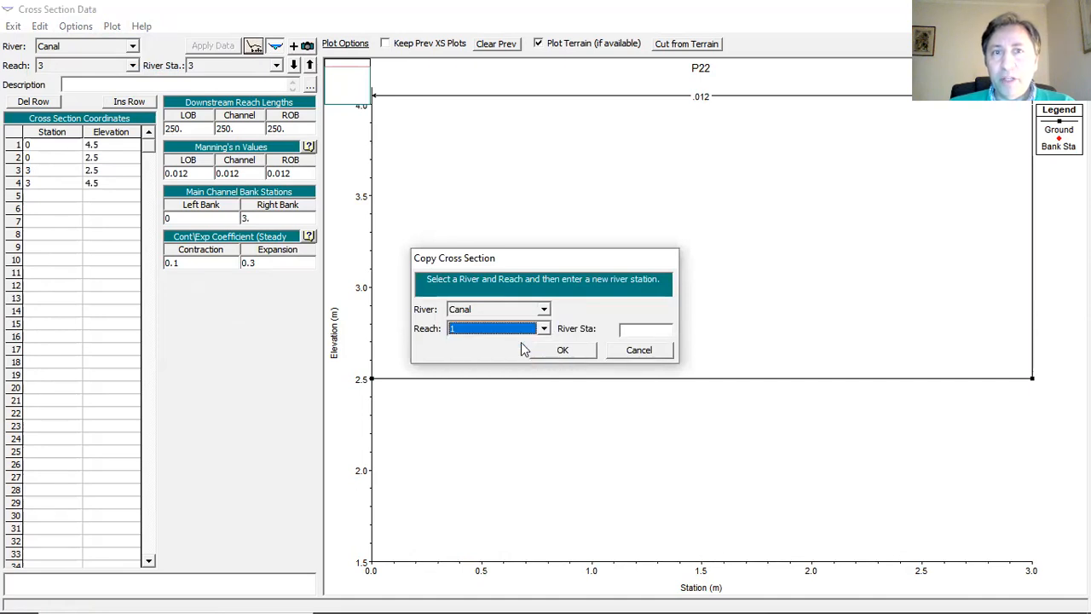
{"action": "left_click", "coordinate": [629, 330]}
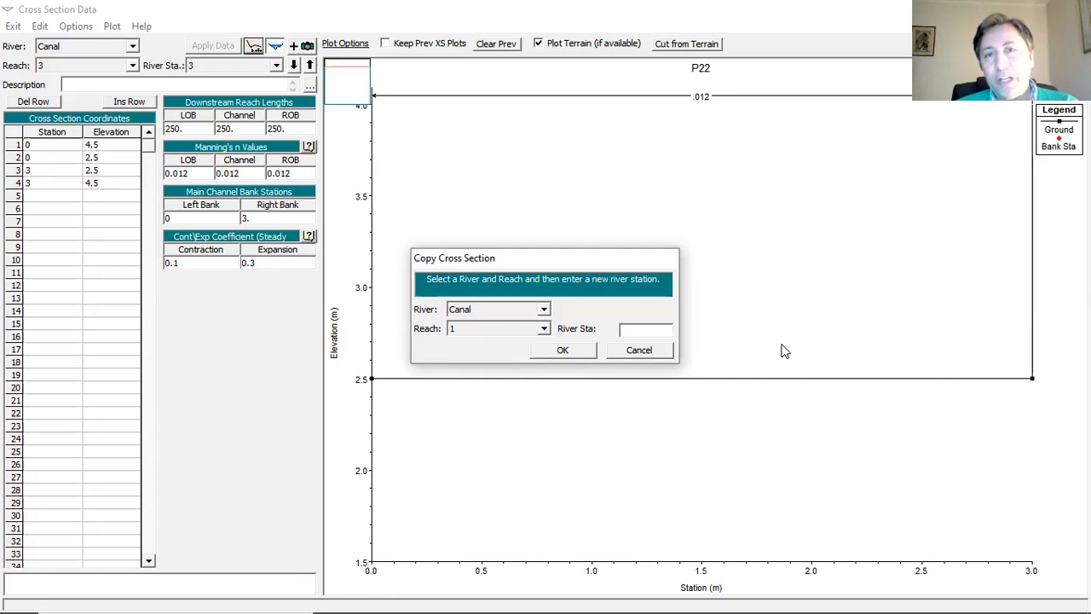
{"action": "type", "text": "3"}
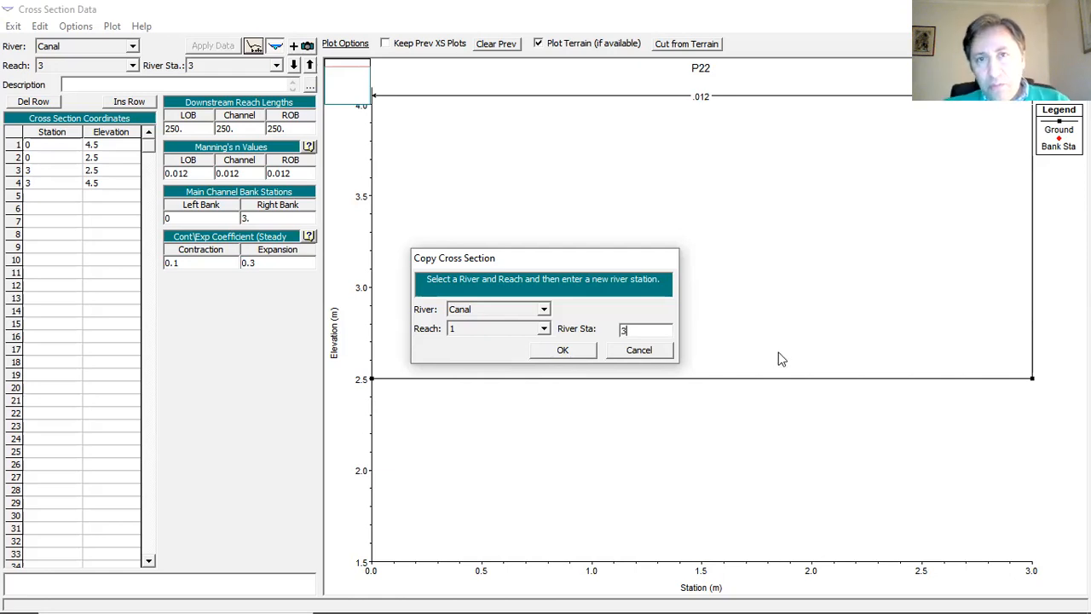
{"action": "left_click", "coordinate": [561, 349]}
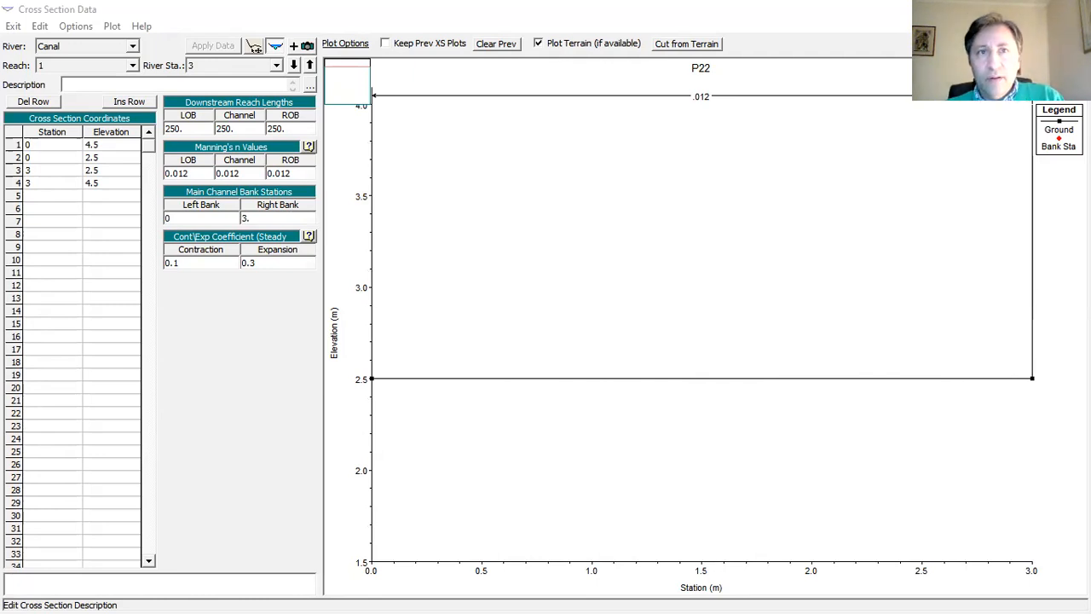
- Change the station of coordinate rows 3 and 4 to 1.5 for river station 3 in reach 1 and apply the data
{"action": "left_click", "coordinate": [52, 172]}
{"action": "key", "text": "BackSpace"}
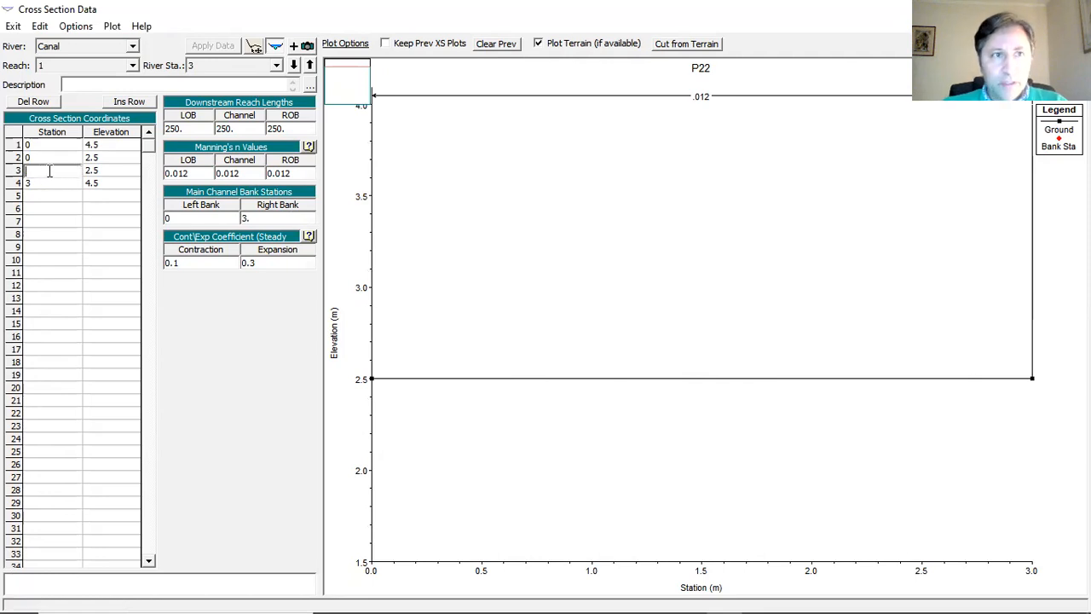
{"action": "type", "text": "1.5"}
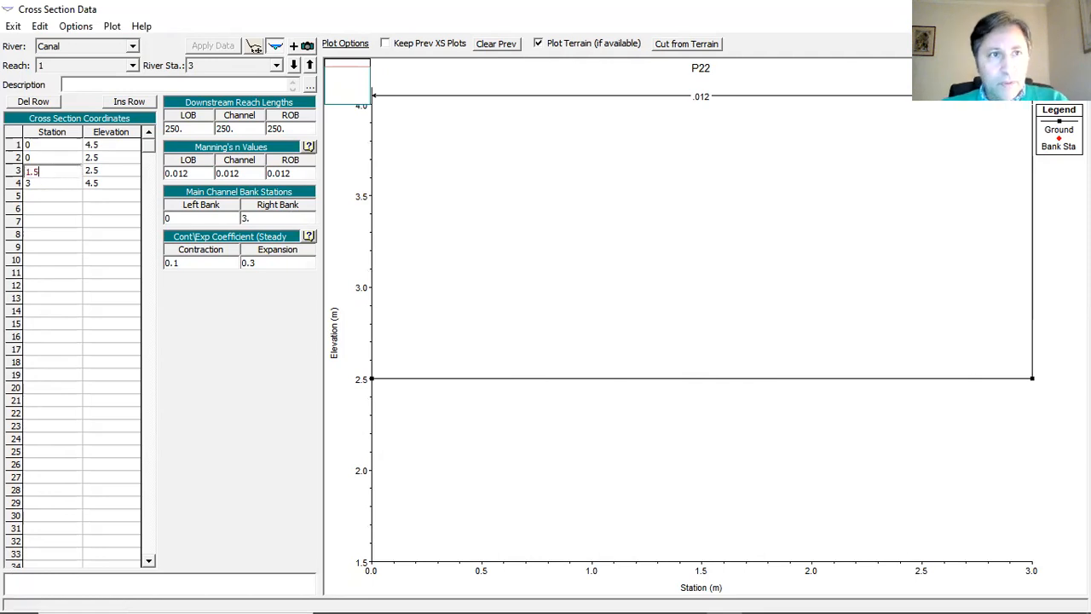
{"action": "left_click", "coordinate": [39, 185]}
{"action": "key", "text": "BackSpace"}
{"action": "type", "text": "1.5"}
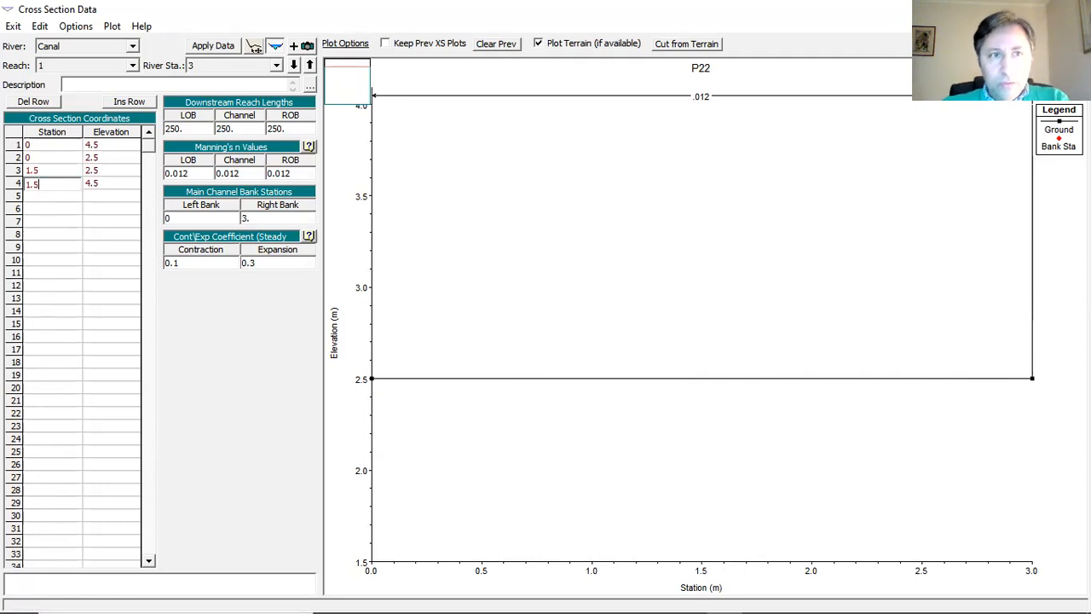
{"action": "left_click", "coordinate": [208, 47]}
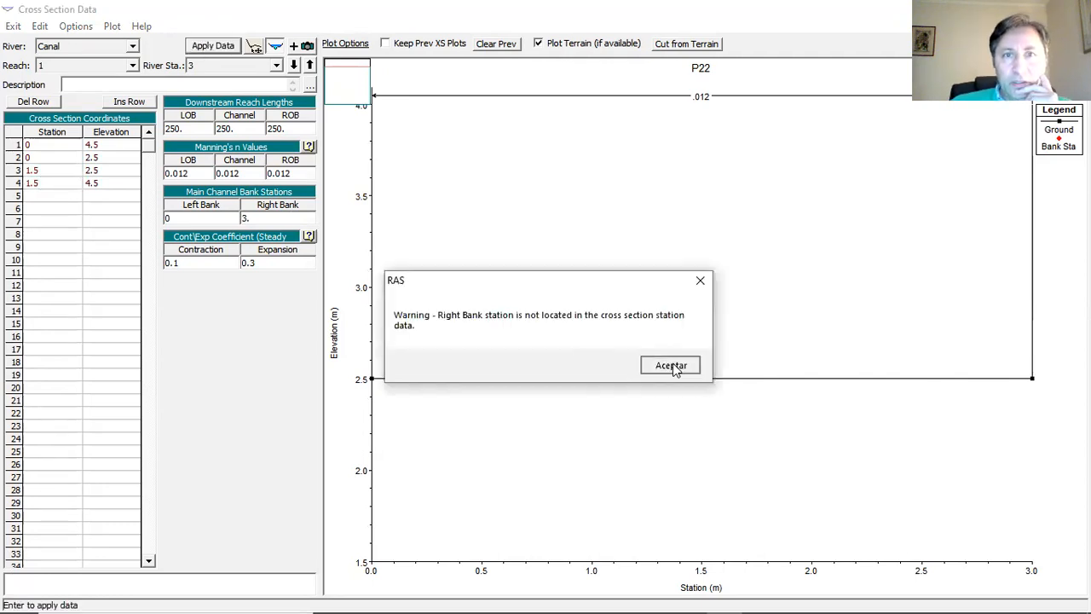
{"action": "left_click", "coordinate": [670, 365]}
- Set the right bank station to 1.5 and apply the cross section data
{"action": "key", "text": "BackSpace"}
{"action": "key", "text": "BackSpace"}
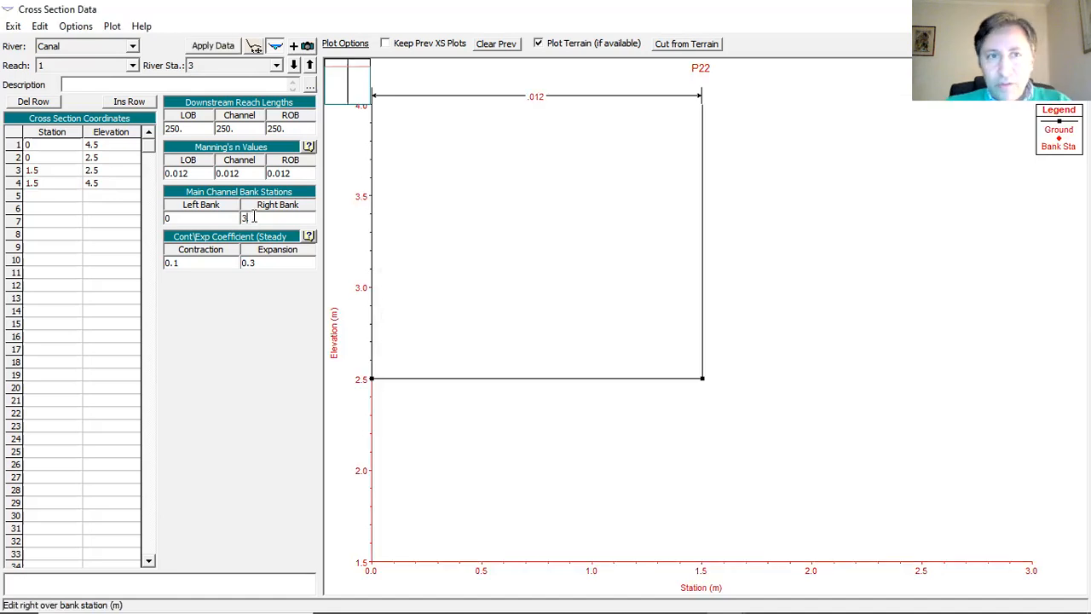
{"action": "type", "text": "1.5"}
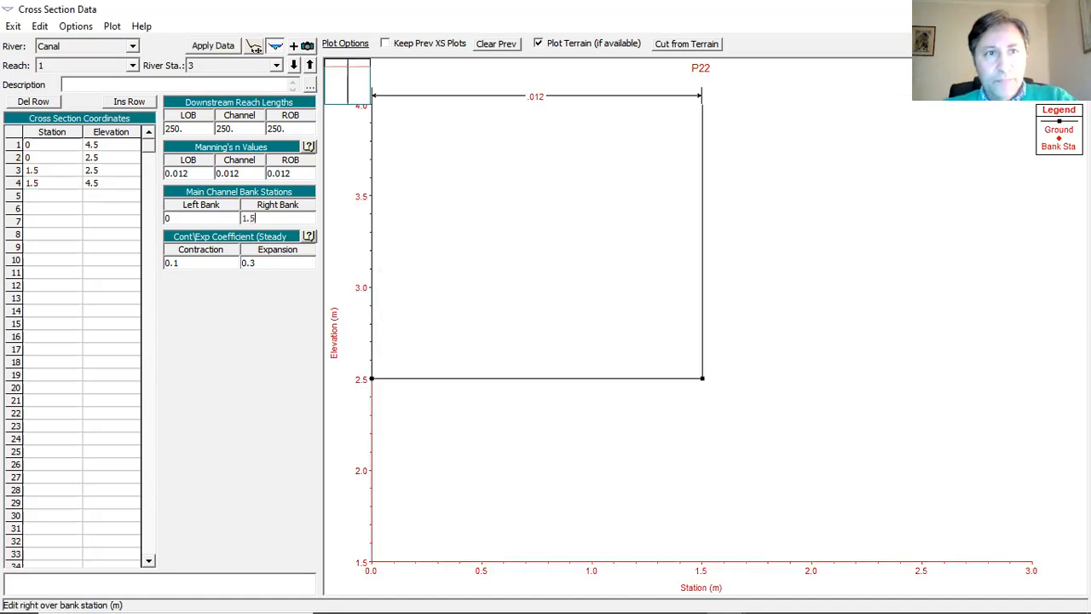
{"action": "left_click", "coordinate": [216, 40]}
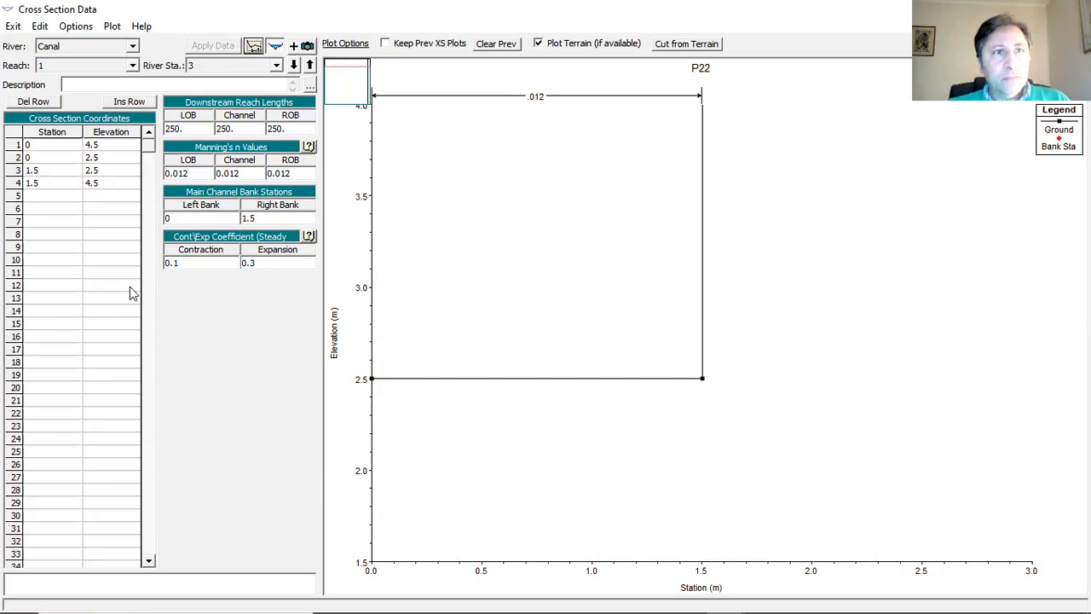
- Copy the current cross section to river station 4 in Canal reach 1
{"action": "left_click", "coordinate": [77, 28]}
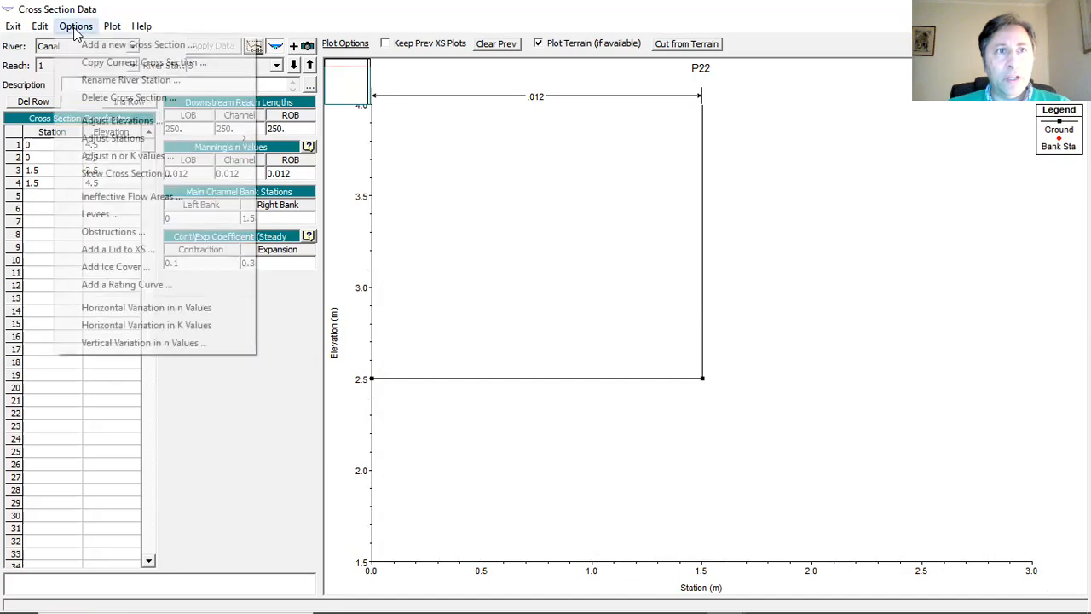
{"action": "left_click", "coordinate": [99, 67]}
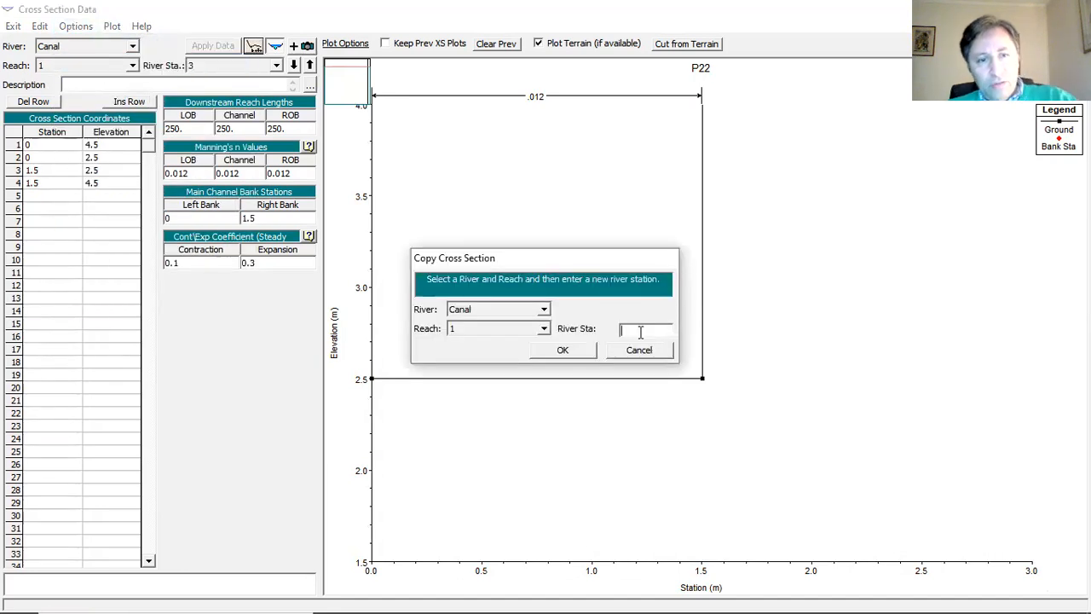
{"action": "type", "text": "4"}
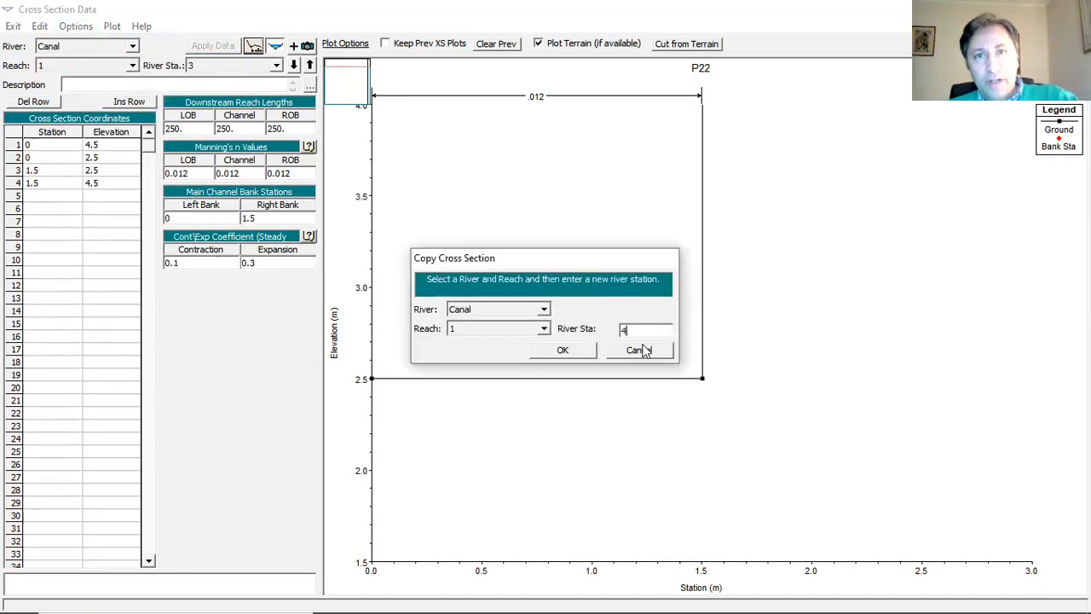
{"action": "left_click", "coordinate": [564, 352]}
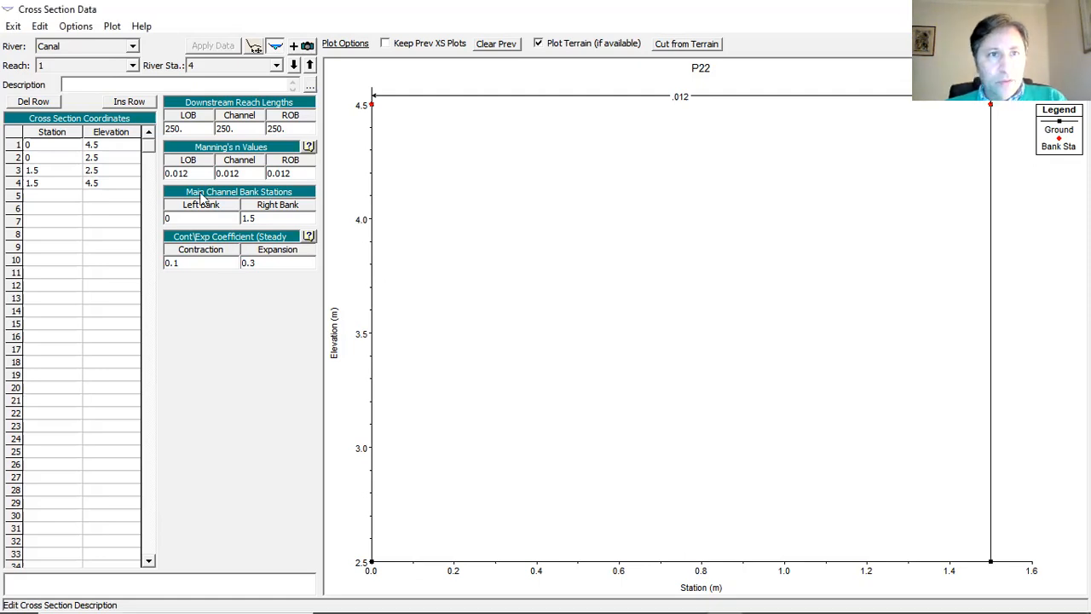
- Add 6 m to the elevations of the cross section at river station 4 in reach 1
{"action": "left_click", "coordinate": [76, 26]}
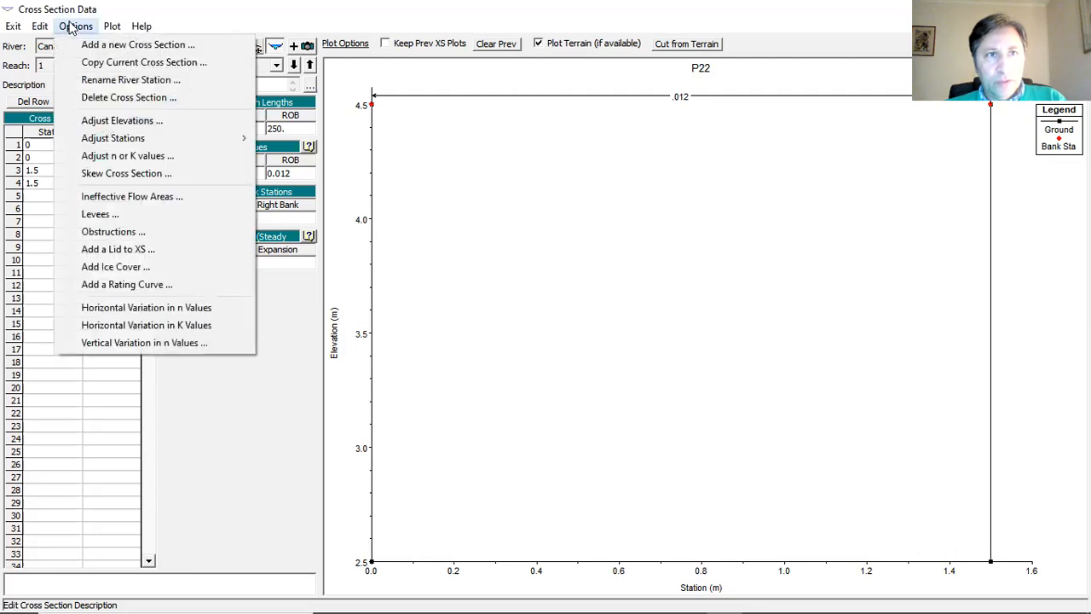
{"action": "left_click", "coordinate": [128, 120]}
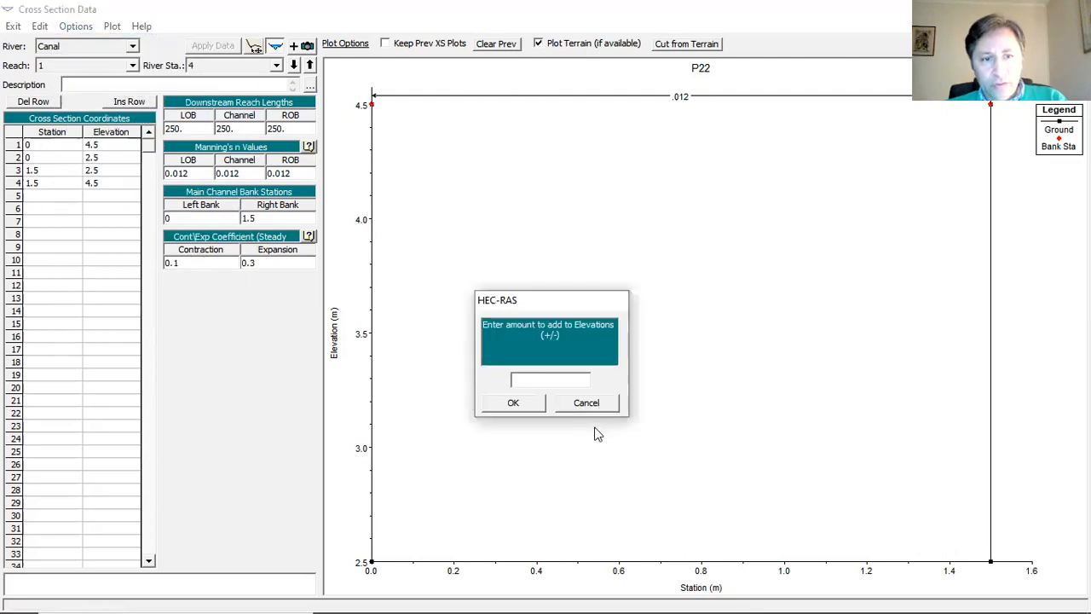
{"action": "type", "text": "6"}
{"action": "left_click", "coordinate": [510, 402]}
- Set the LOB, channel and ROB downstream reach lengths to 400 m and apply the cross section data
{"action": "key", "text": "BackSpace"}
{"action": "key", "text": "BackSpace"}
{"action": "key", "text": "BackSpace"}
{"action": "key", "text": "BackSpace"}
{"action": "type", "text": "400"}
{"action": "key", "text": "Tab"}
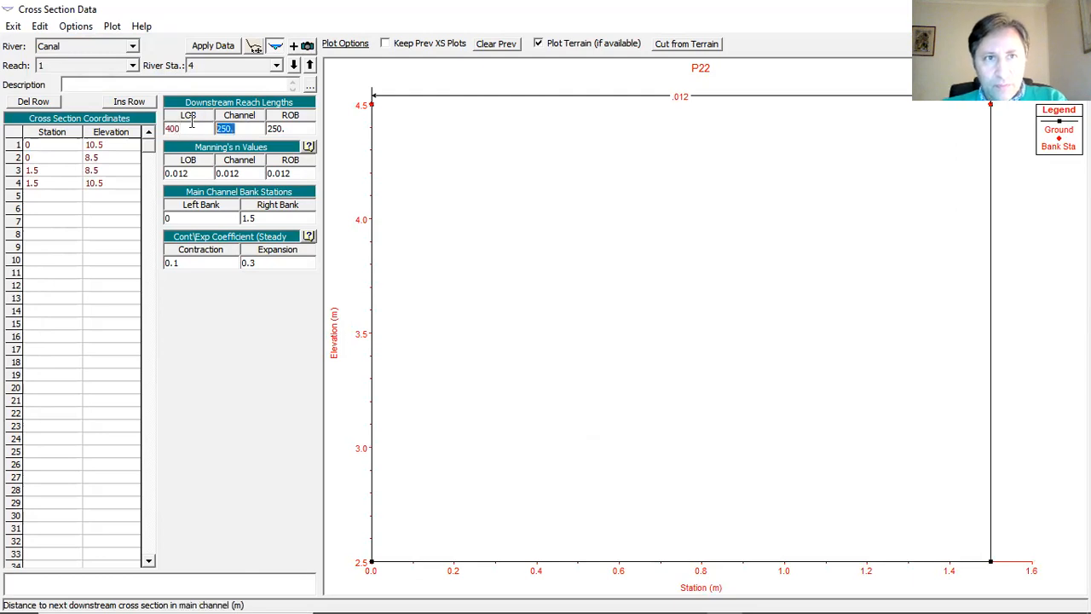
{"action": "type", "text": "400"}
{"action": "left_click", "coordinate": [311, 128]}
{"action": "type", "text": "400"}
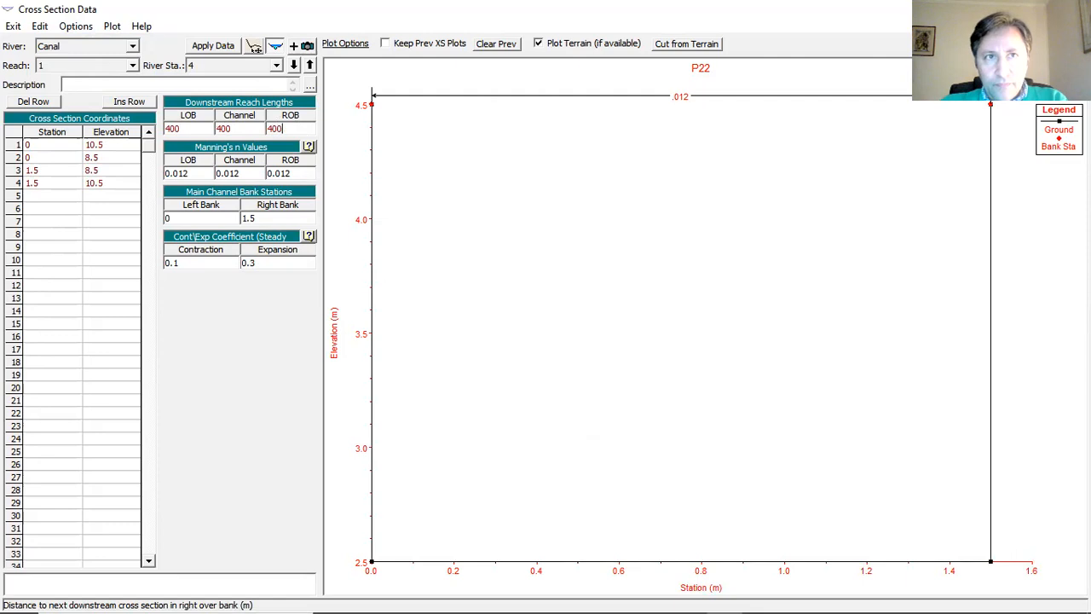
{"action": "left_click", "coordinate": [215, 46]}
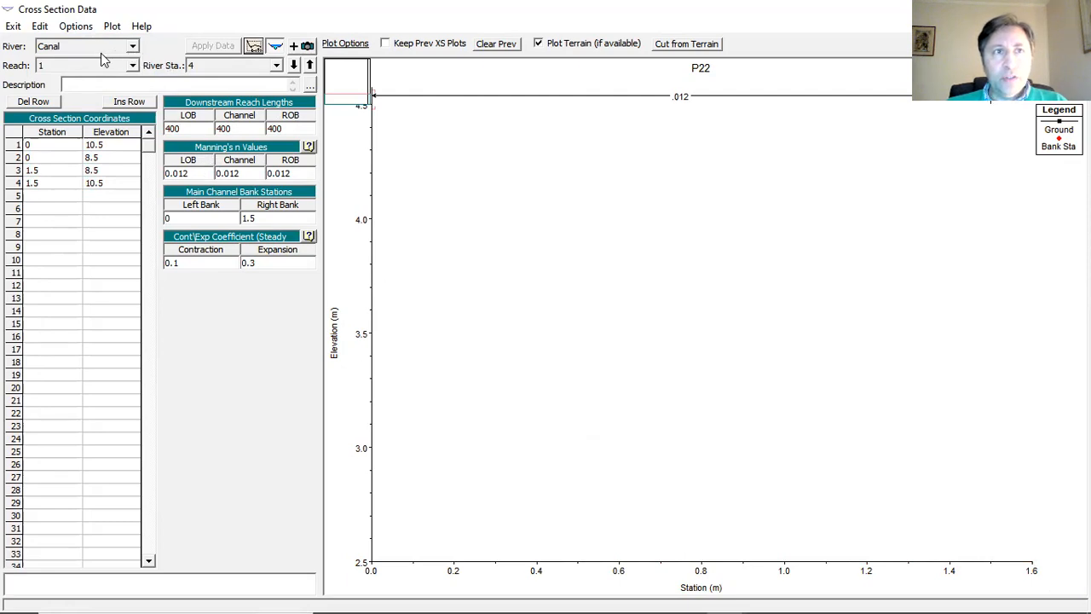
- Copy the cross section at river station 3 of Canal reach 3 to river station 3 in Canal reach 2
{"action": "left_click", "coordinate": [79, 27]}
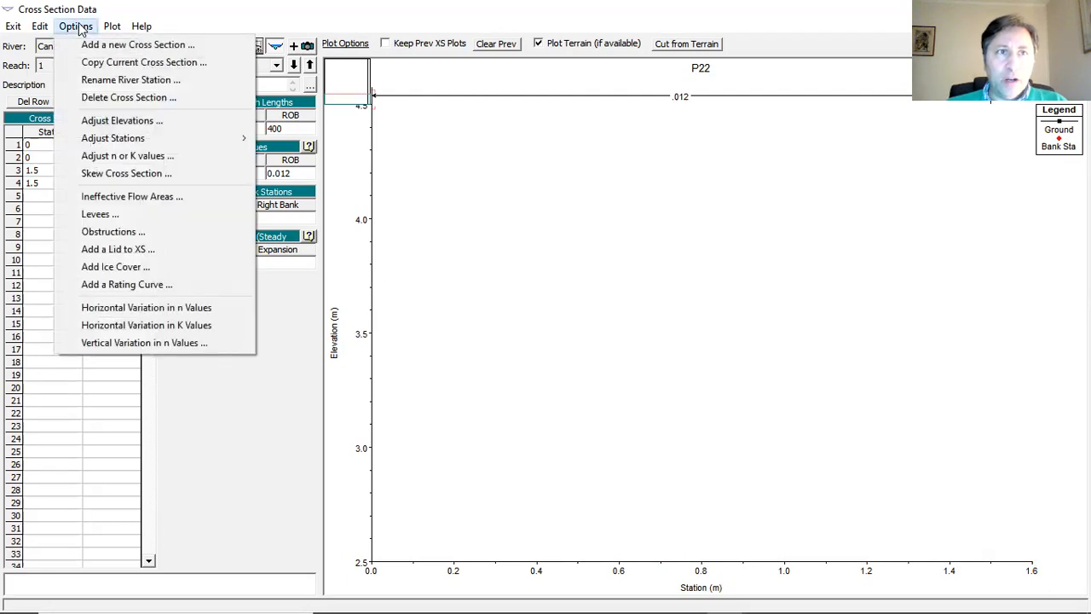
{"action": "left_click", "coordinate": [188, 20]}
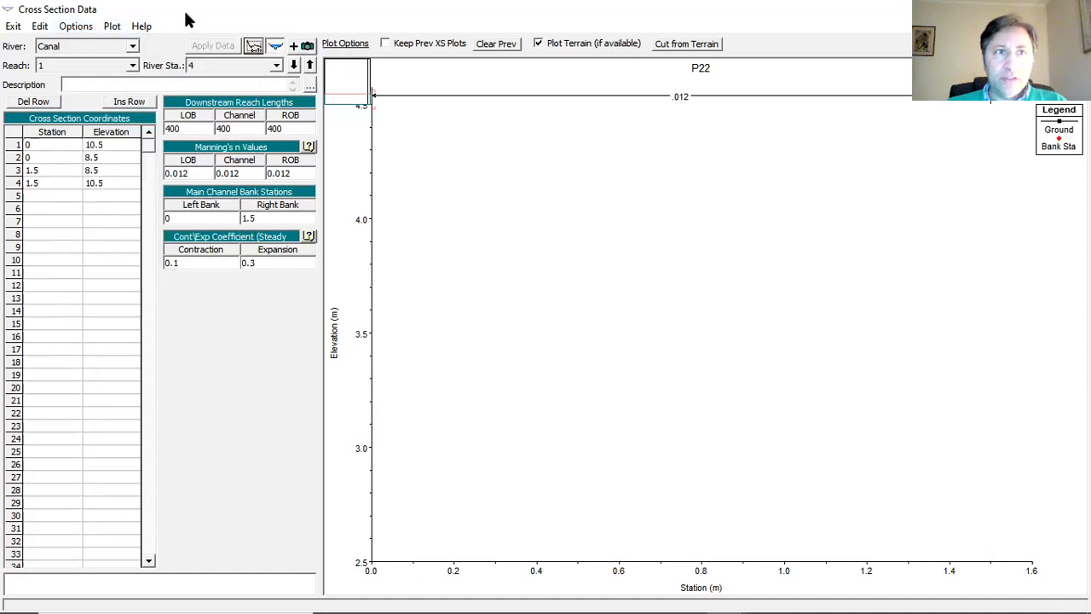
{"action": "left_click", "coordinate": [131, 66]}
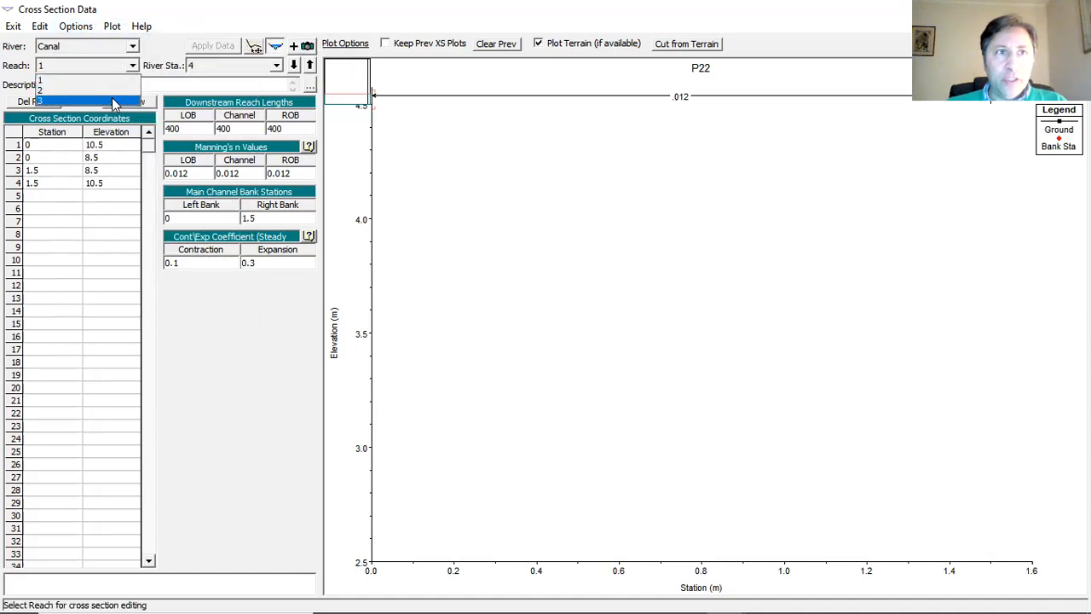
{"action": "left_click", "coordinate": [113, 101]}
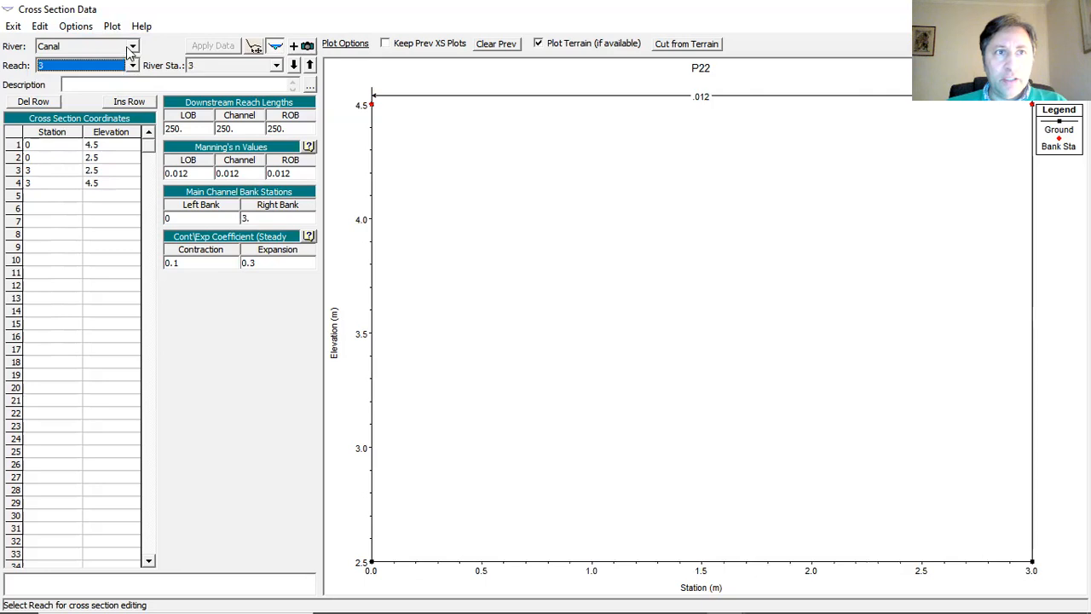
{"action": "left_click", "coordinate": [277, 67]}
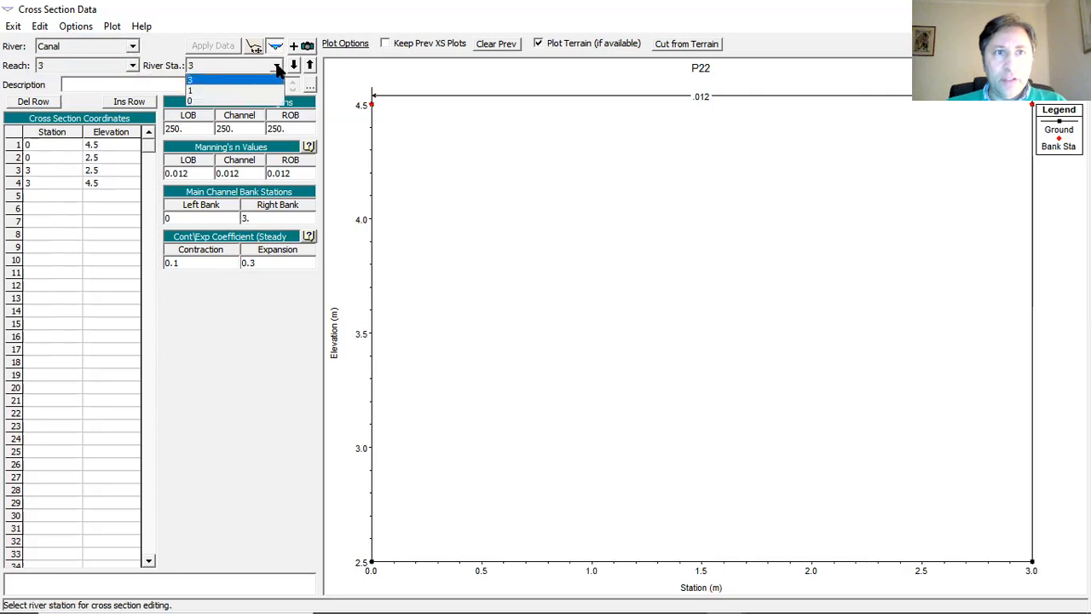
{"action": "left_click", "coordinate": [277, 66]}
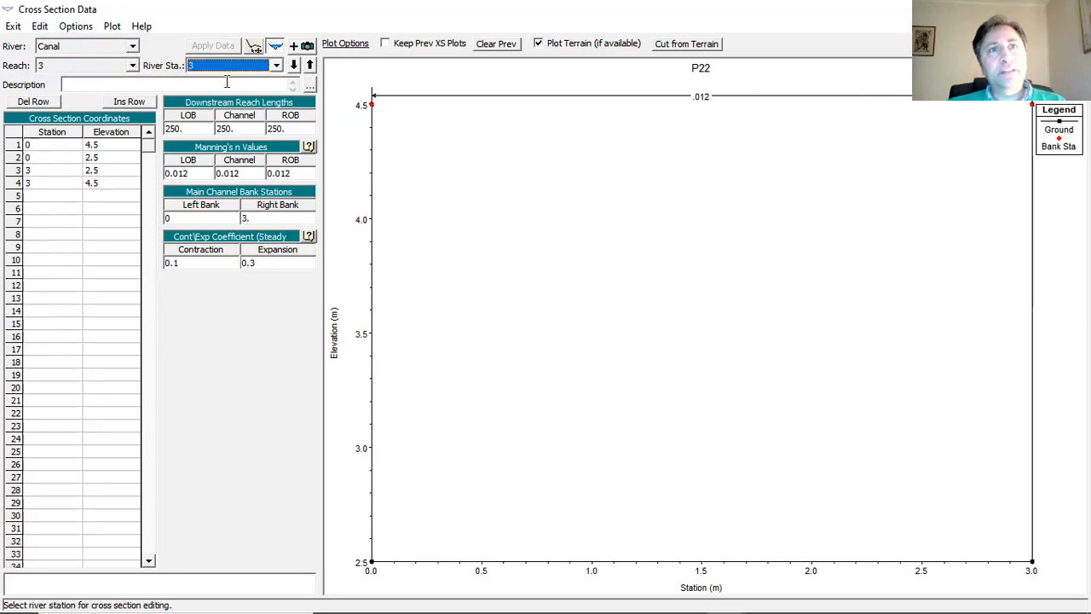
{"action": "left_click", "coordinate": [76, 27]}
{"action": "left_click", "coordinate": [89, 65]}
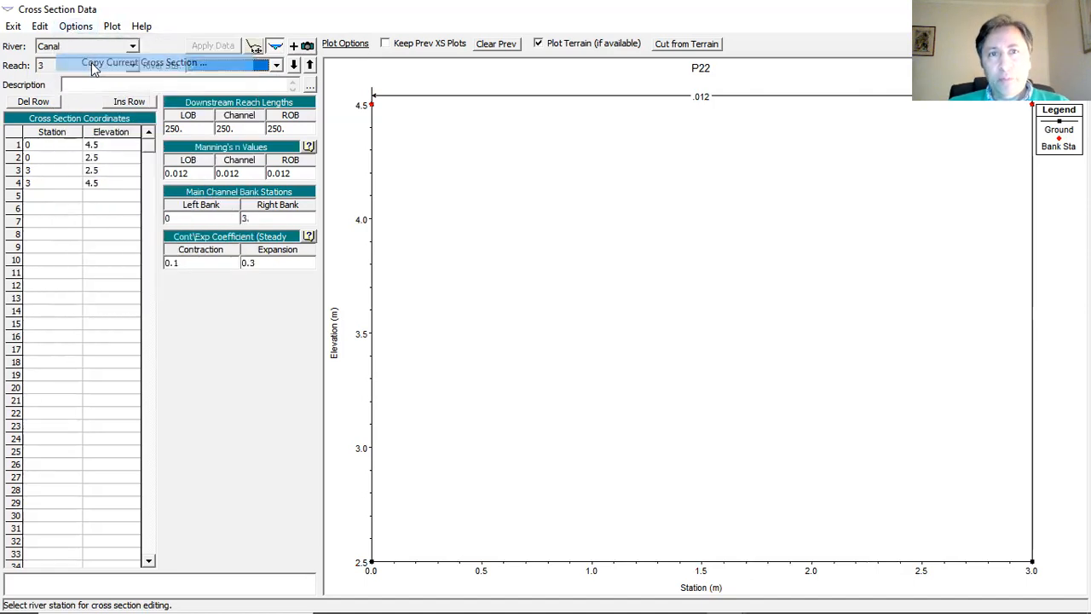
{"action": "left_click", "coordinate": [543, 328]}
{"action": "left_click", "coordinate": [514, 355]}
{"action": "left_click", "coordinate": [633, 331]}
{"action": "type", "text": "3"}
{"action": "left_click", "coordinate": [582, 355]}
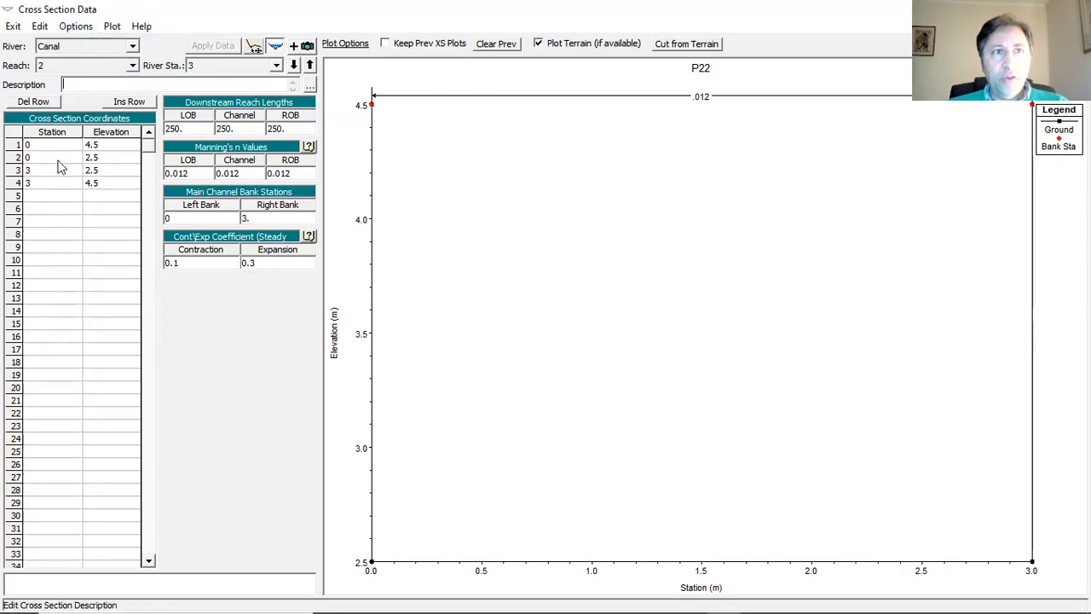
- Change the station of coordinate rows 3 and 4 to 2 and set the right bank station to 2
{"action": "key", "text": "BackSpace"}
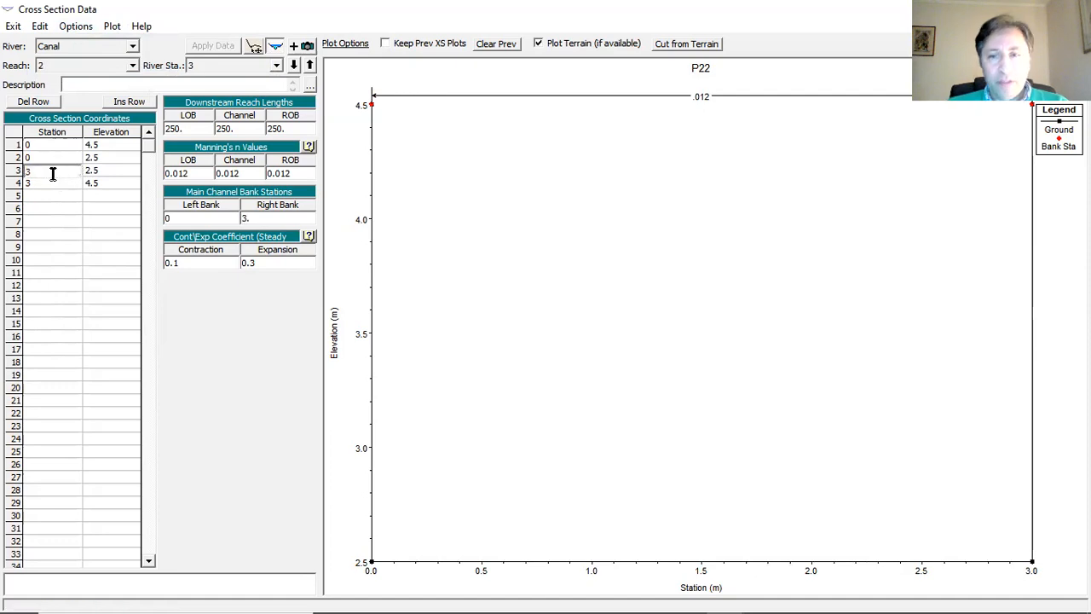
{"action": "type", "text": "2.5"}
{"action": "key", "text": "Return"}
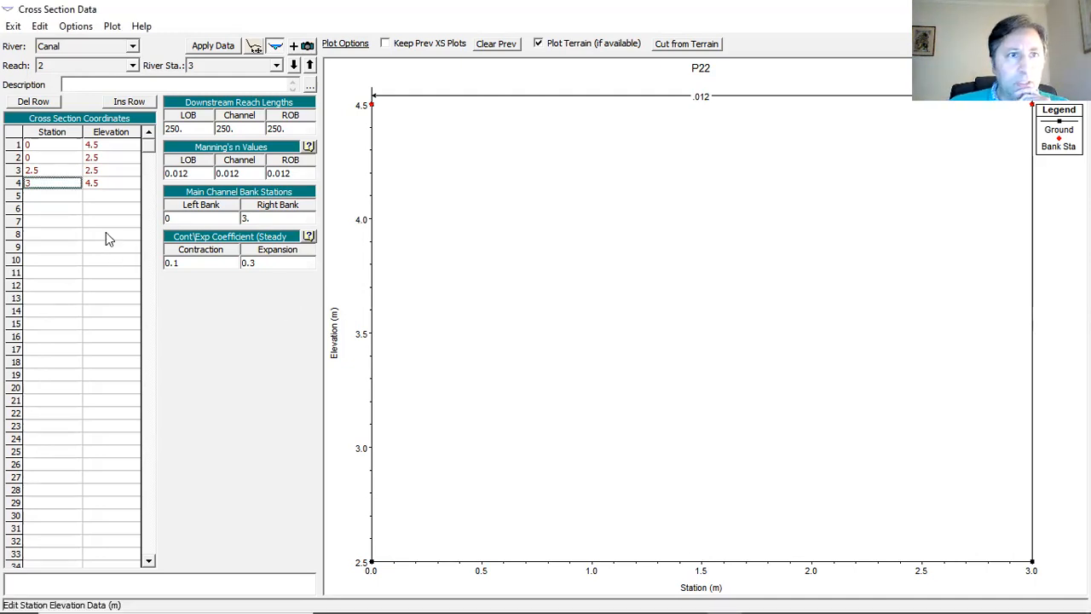
{"action": "left_click", "coordinate": [45, 172]}
{"action": "key", "text": "BackSpace"}
{"action": "key", "text": "BackSpace"}
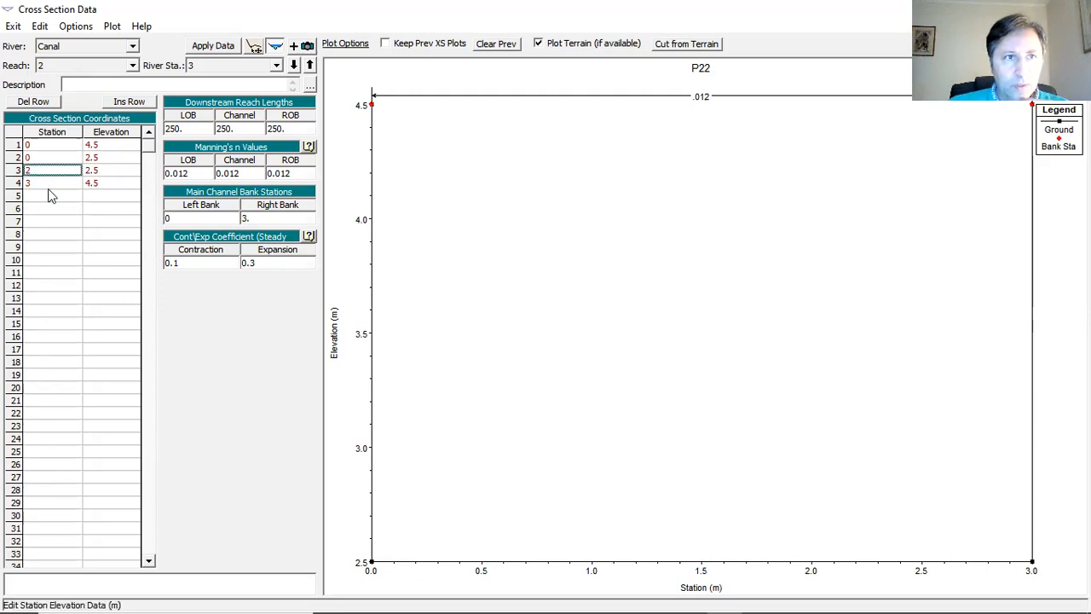
{"action": "double_click", "coordinate": [48, 183]}
{"action": "left_click_drag", "start_coordinate": [31, 184], "coordinate": [15, 186]}
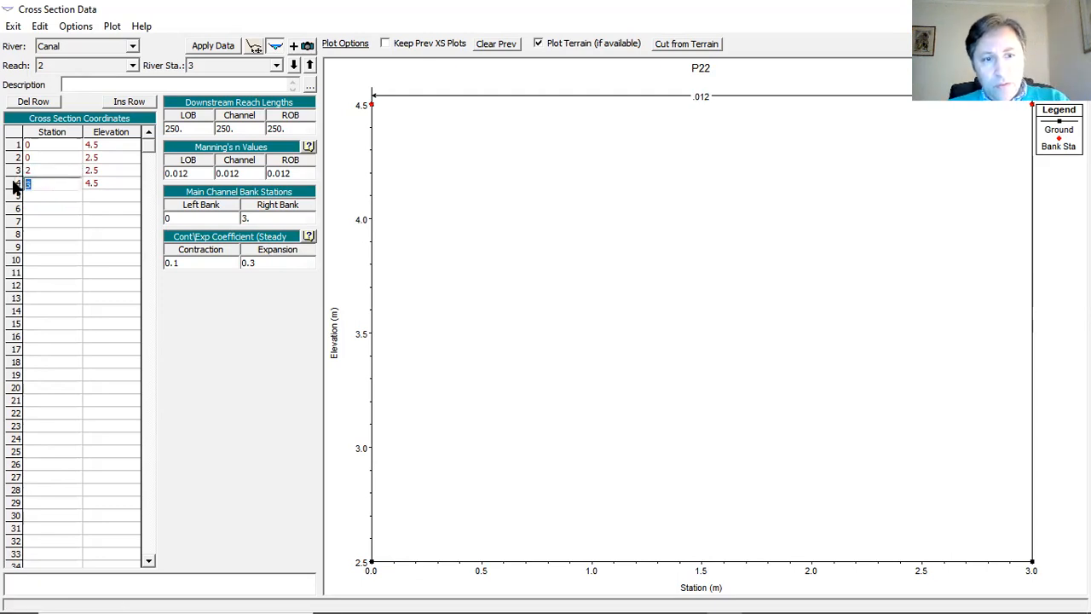
{"action": "type", "text": "2"}
{"action": "left_click", "coordinate": [277, 219]}
{"action": "type", "text": "2"}
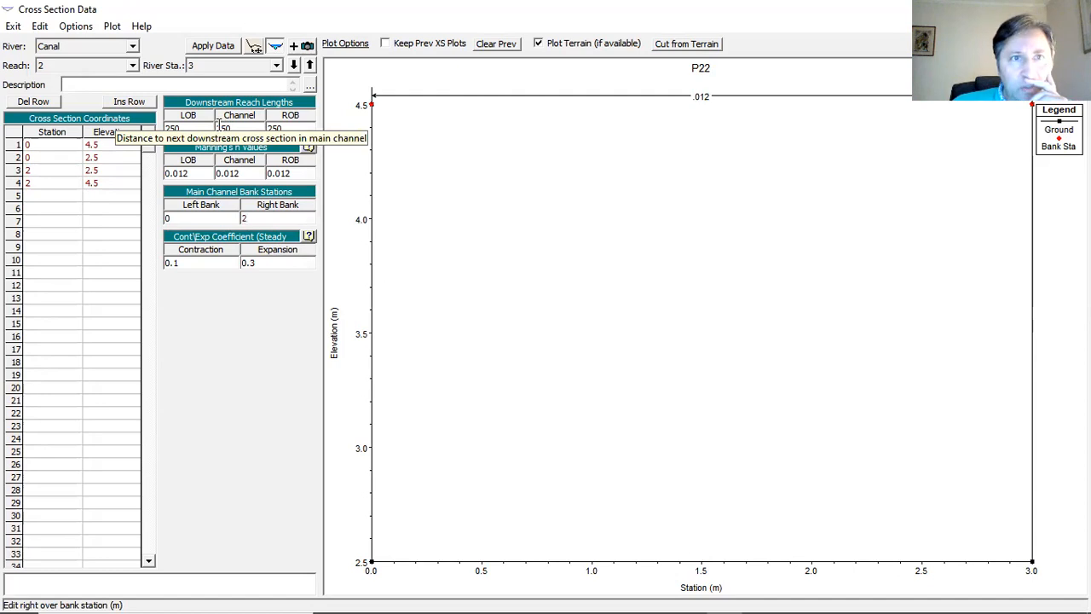
- Change the LOB, channel and ROB downstream reach lengths to 200 m and apply the data for reach 2
{"action": "left_click", "coordinate": [219, 128]}
{"action": "left_click", "coordinate": [222, 128]}
{"action": "type", "text": "0"}
{"action": "left_click", "coordinate": [196, 129]}
{"action": "left_click_drag", "start_coordinate": [177, 128], "coordinate": [171, 128]}
{"action": "type", "text": "0"}
{"action": "double_click", "coordinate": [275, 129]}
{"action": "type", "text": "200"}
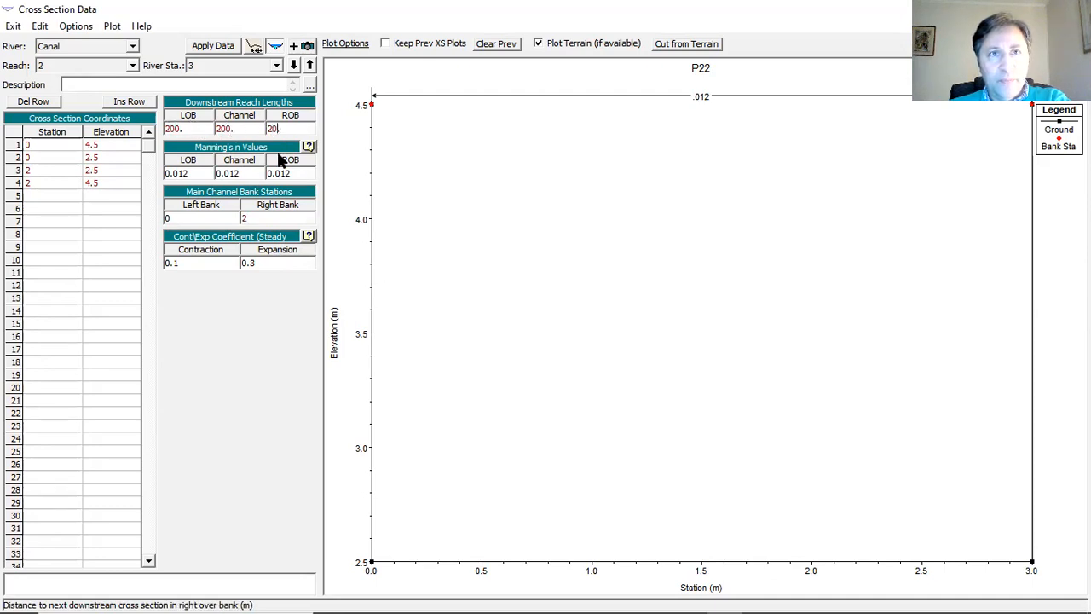
{"action": "left_click", "coordinate": [245, 171]}
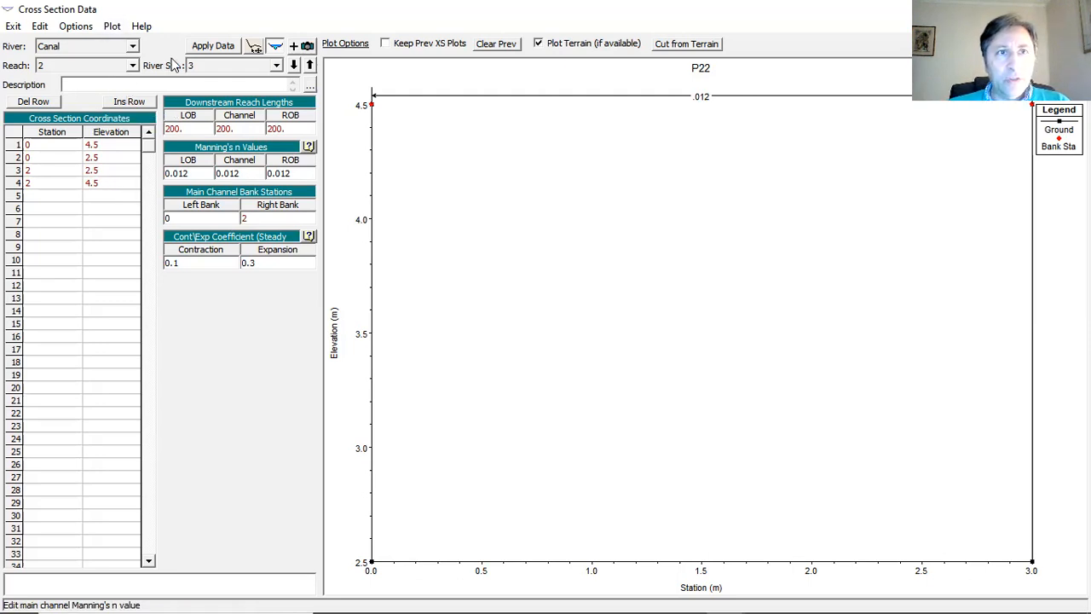
{"action": "left_click", "coordinate": [209, 47]}
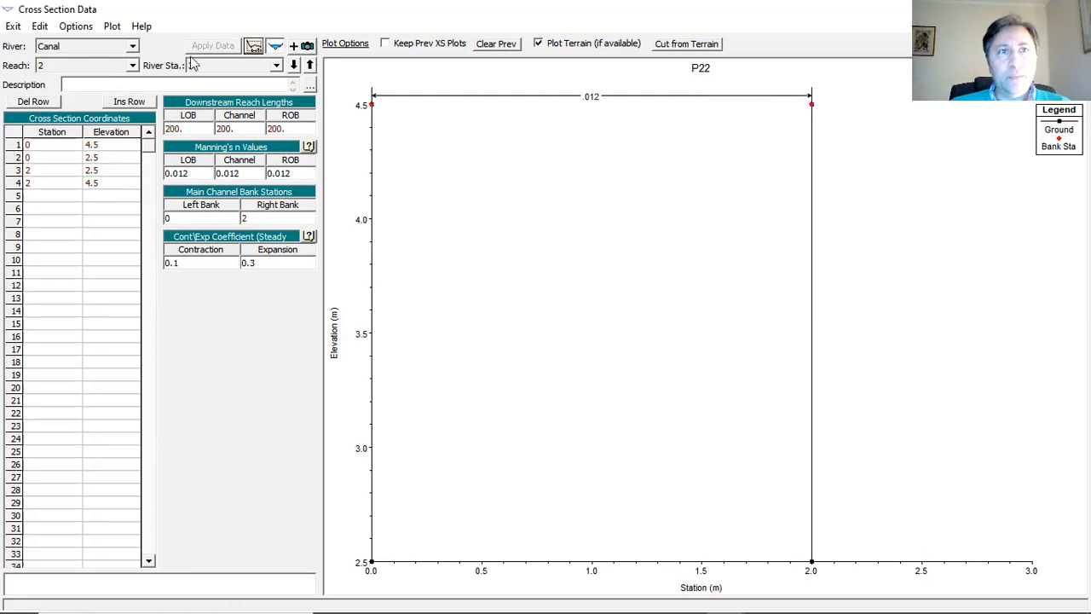
- Copy the cross section at river station 3 of Canal reach 2 to river station 4 in the same reach
{"action": "left_click", "coordinate": [84, 29]}
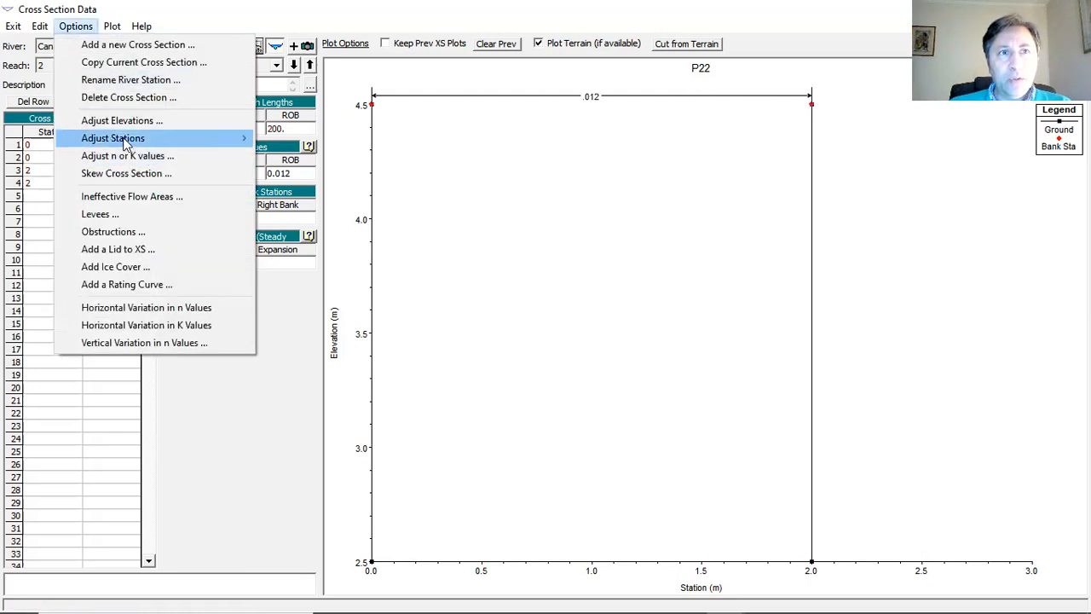
{"action": "left_click", "coordinate": [111, 63]}
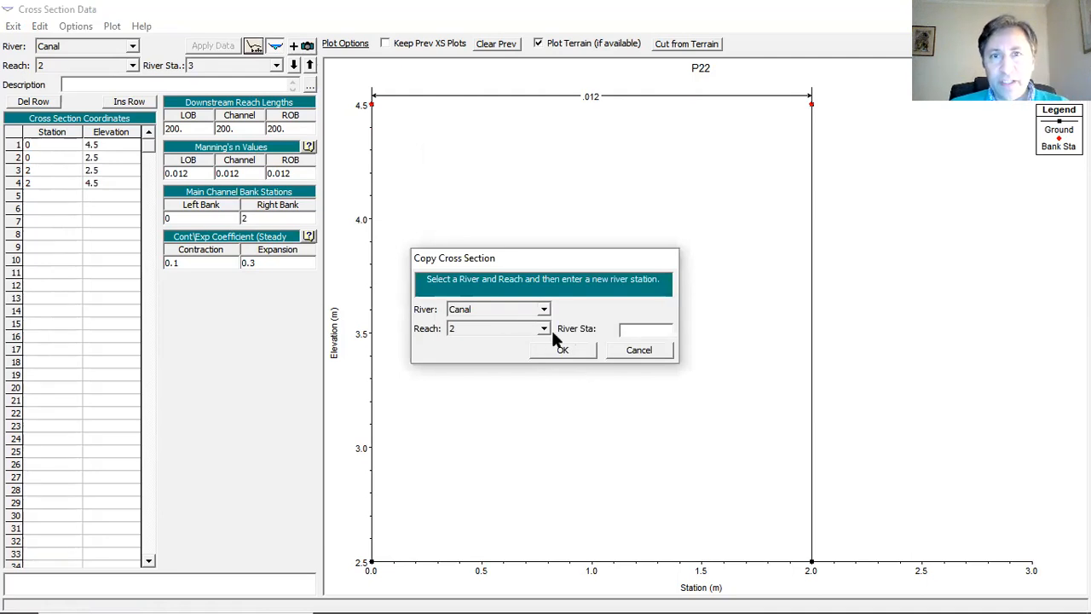
{"action": "type", "text": "4"}
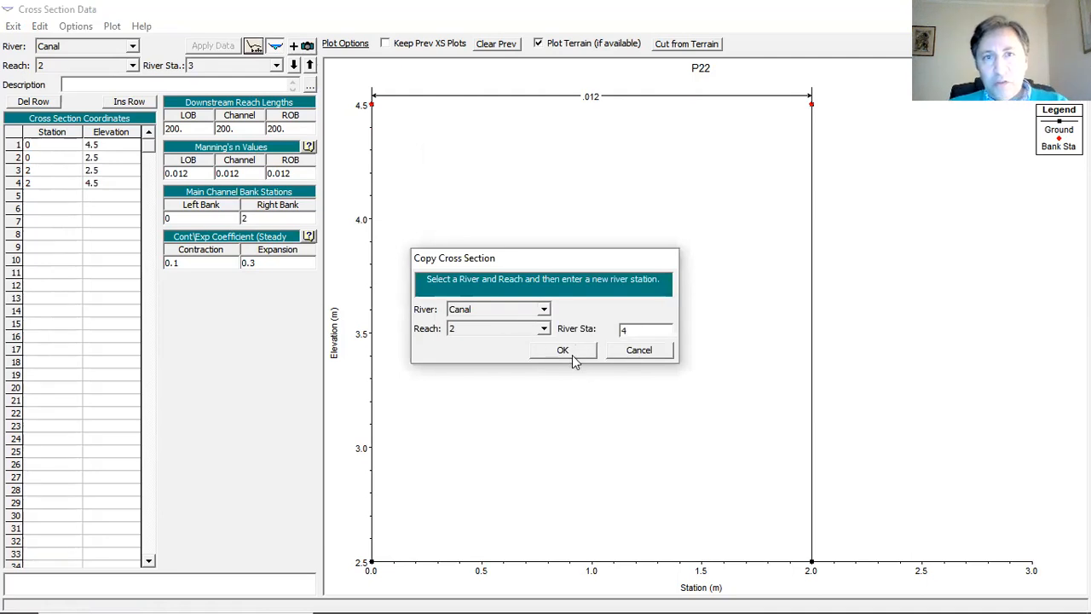
{"action": "left_click", "coordinate": [573, 355]}
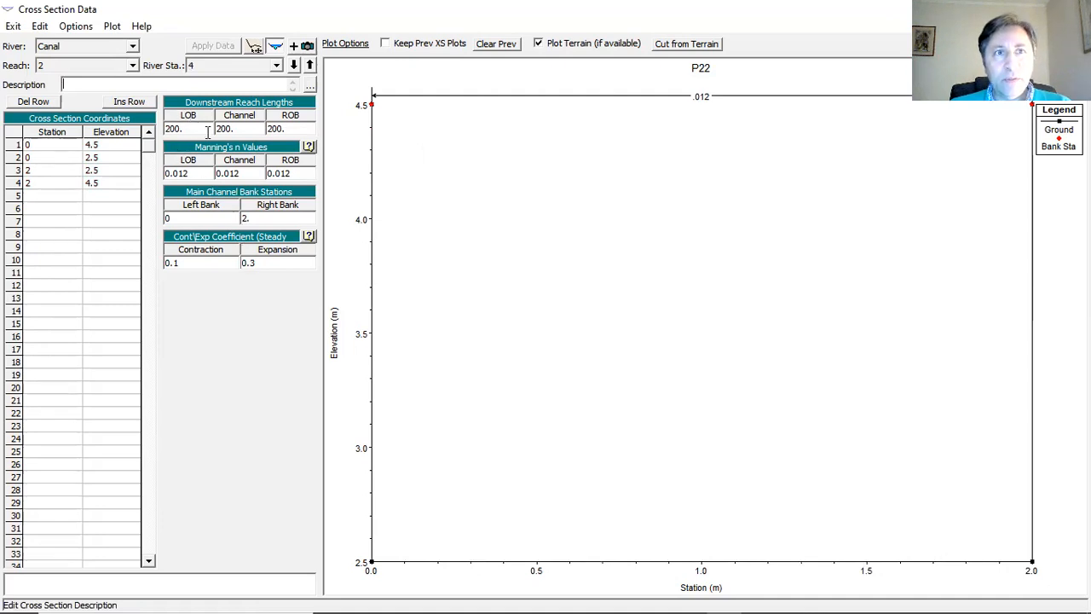
- Raise all elevations of the cross section at river station 4 of reach 2 by 1 m and apply the data
{"action": "left_click", "coordinate": [76, 25]}
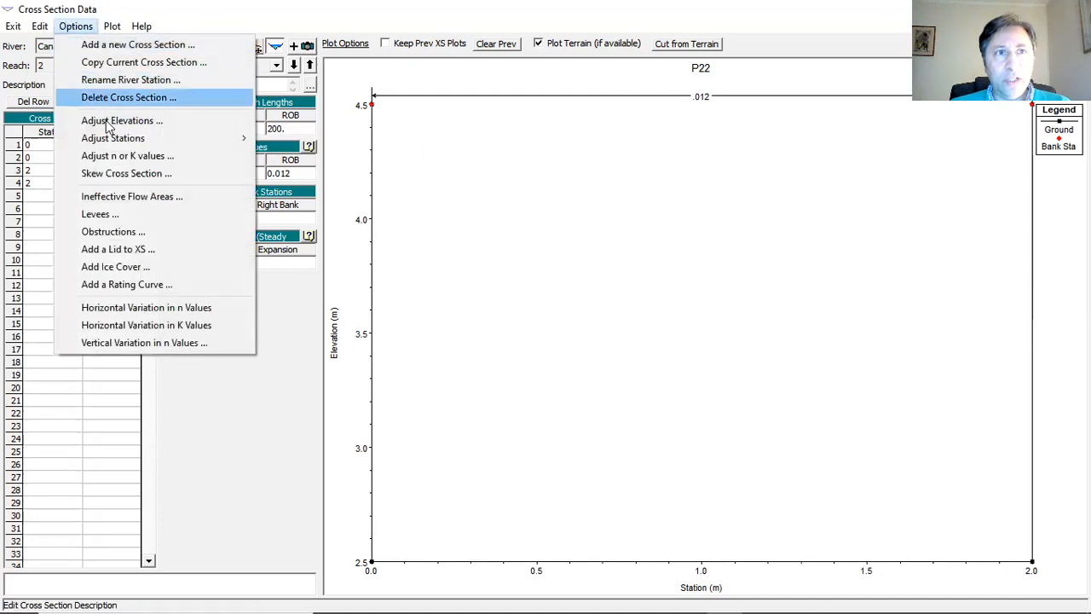
{"action": "left_click", "coordinate": [110, 124]}
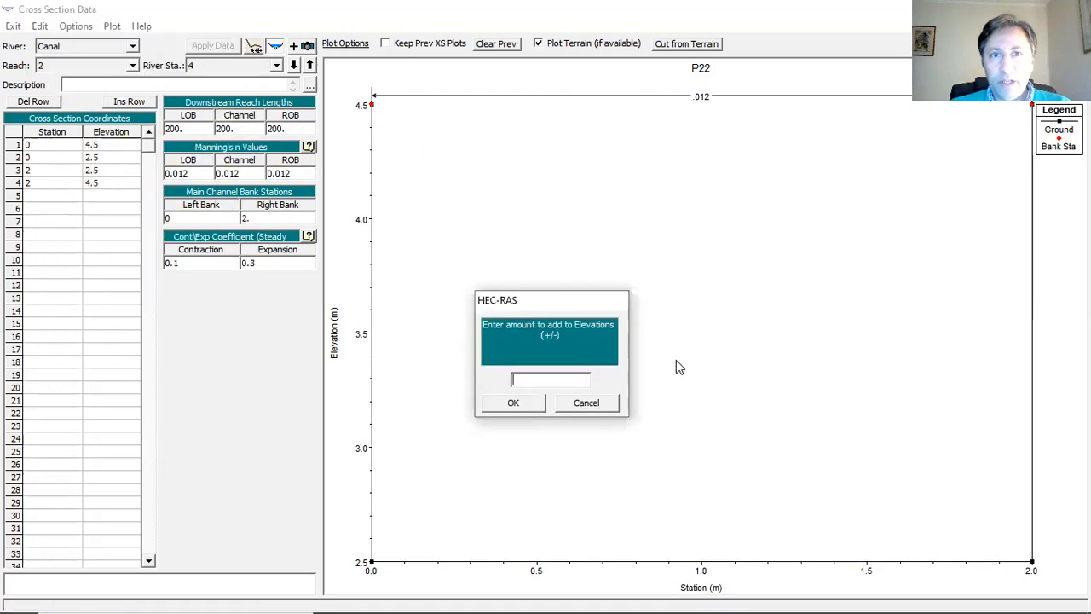
{"action": "type", "text": "1"}
{"action": "left_click", "coordinate": [528, 402]}
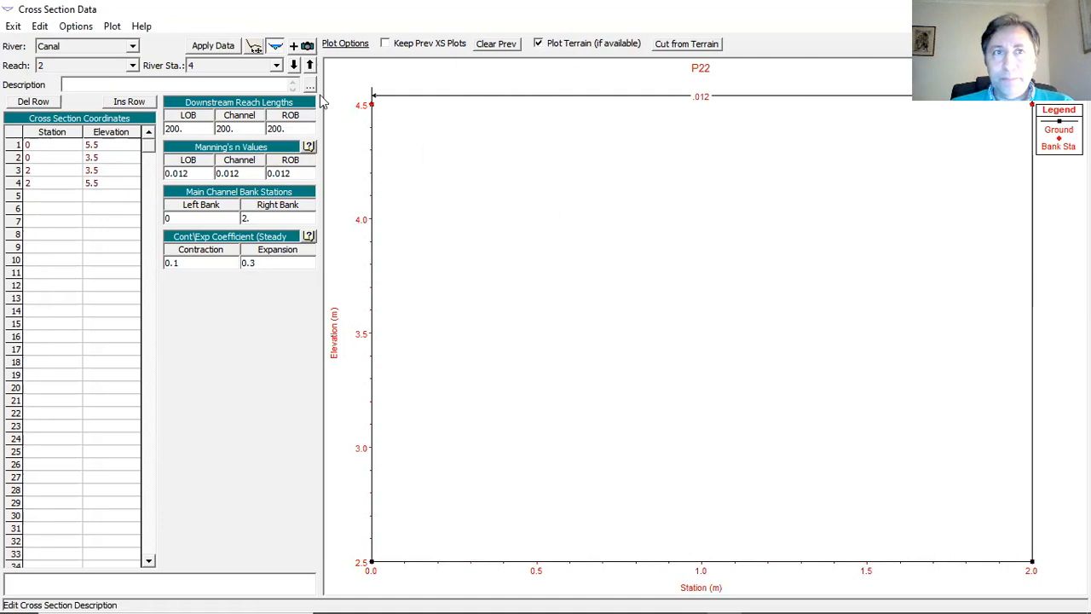
{"action": "left_click", "coordinate": [213, 46]}
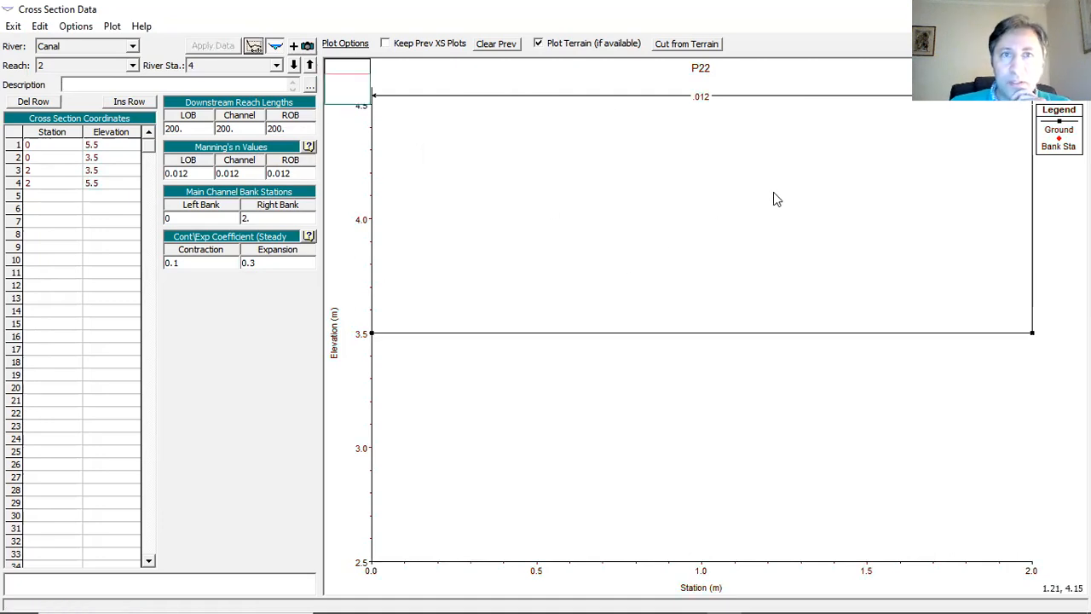
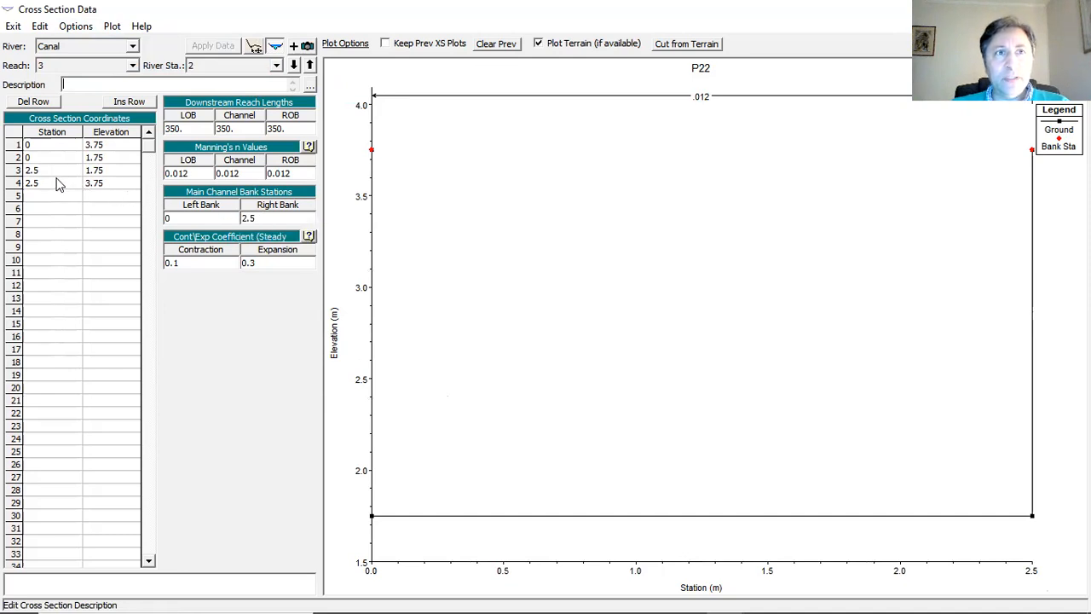
- At river station 2 of Canal reach 3, change the station of coordinate rows 3 and 4 to 3
{"action": "left_click", "coordinate": [294, 66]}
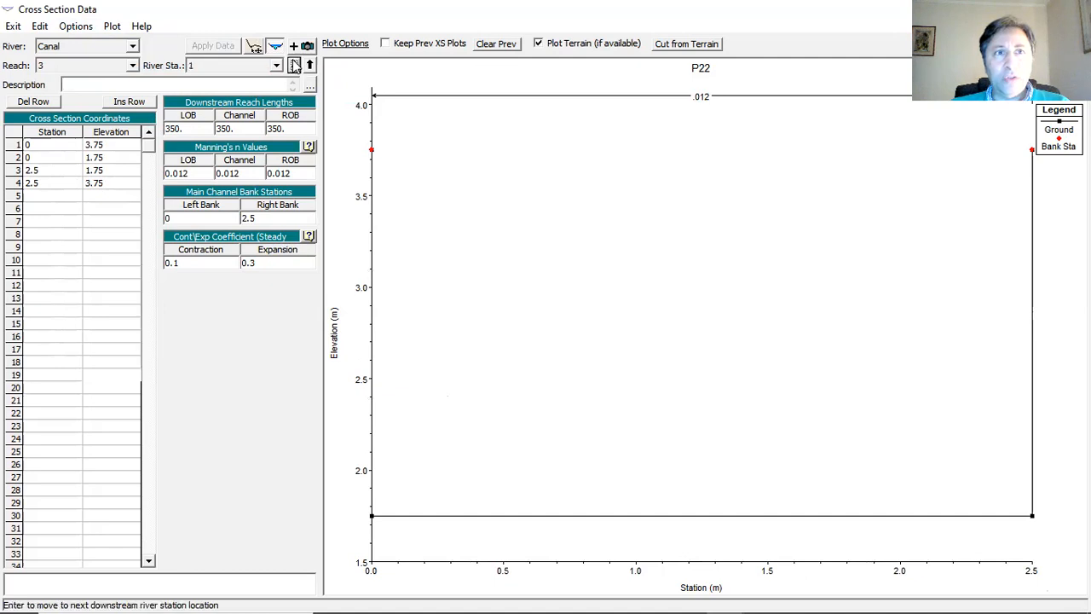
{"action": "left_click", "coordinate": [294, 66]}
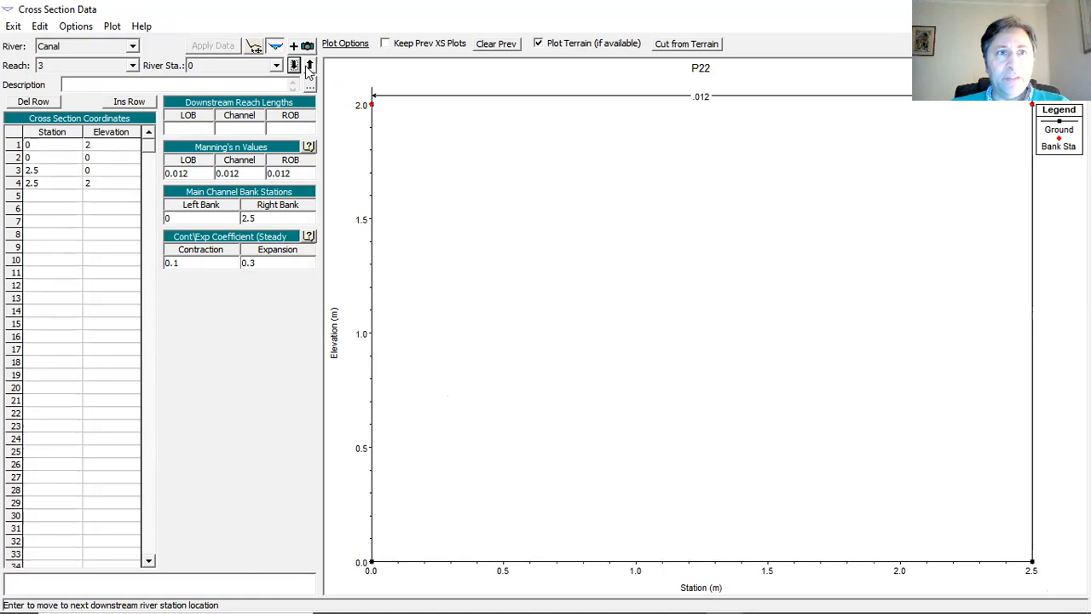
{"action": "left_click", "coordinate": [309, 67]}
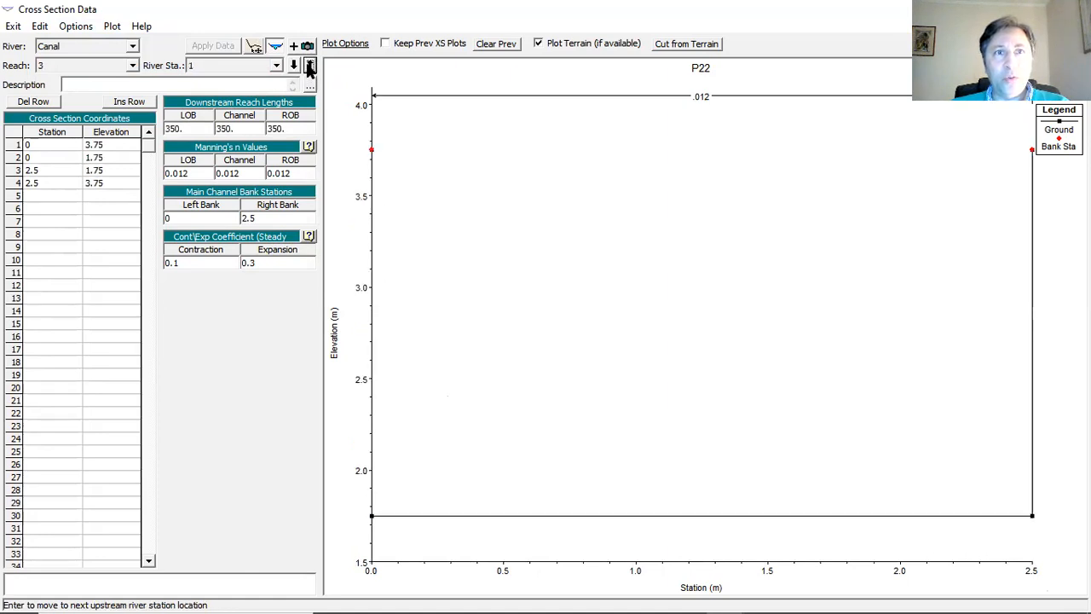
{"action": "left_click", "coordinate": [309, 68]}
{"action": "left_click", "coordinate": [47, 159]}
{"action": "left_click", "coordinate": [58, 172]}
{"action": "double_click", "coordinate": [23, 173]}
{"action": "type", "text": "3"}
{"action": "left_click", "coordinate": [49, 184]}
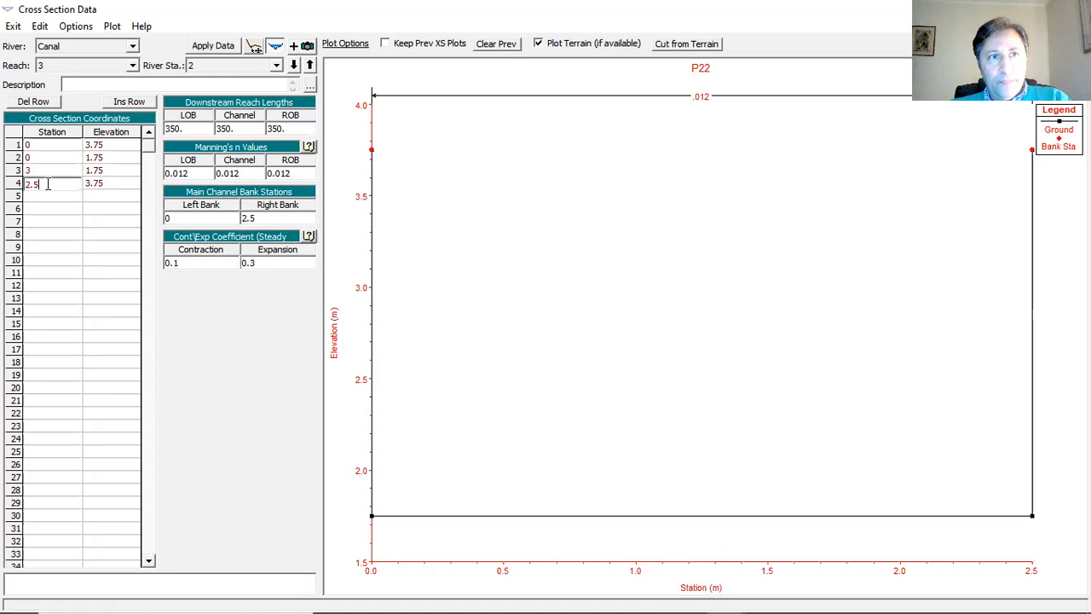
{"action": "double_click", "coordinate": [29, 184]}
{"action": "type", "text": "3"}
- Set the right bank station to 3 and apply the data for river station 2 of reach 3
{"action": "left_click", "coordinate": [285, 218]}
{"action": "type", "text": "3"}
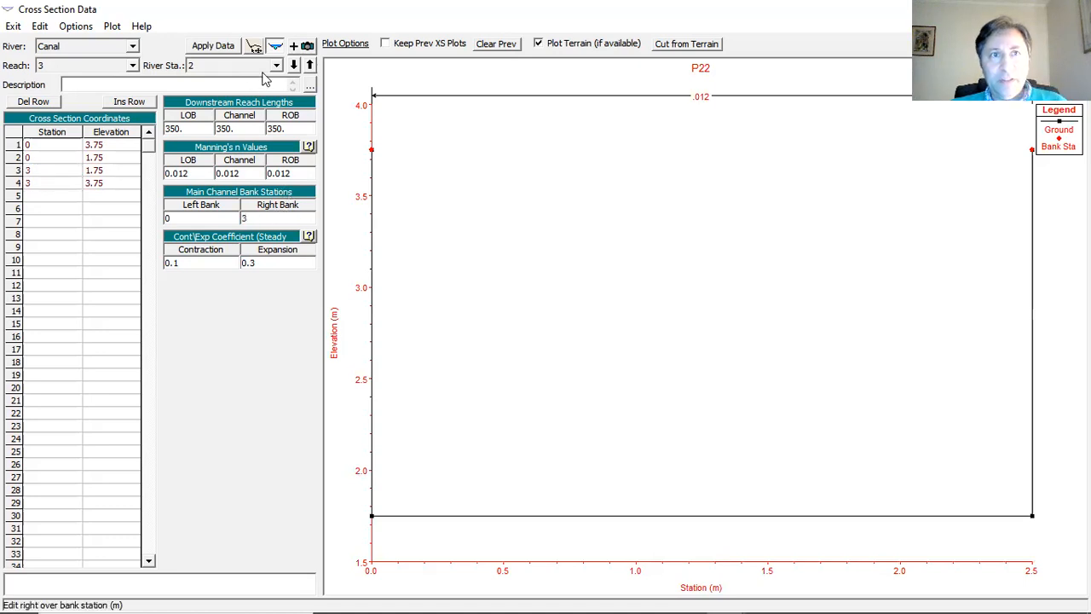
{"action": "left_click", "coordinate": [217, 47]}
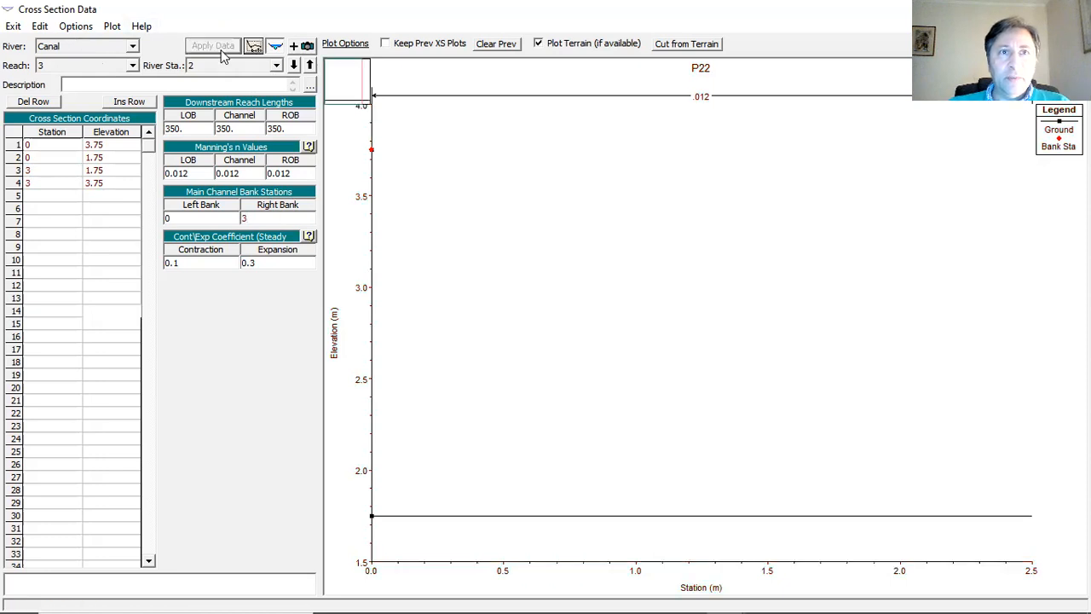
{"action": "left_click", "coordinate": [310, 66]}
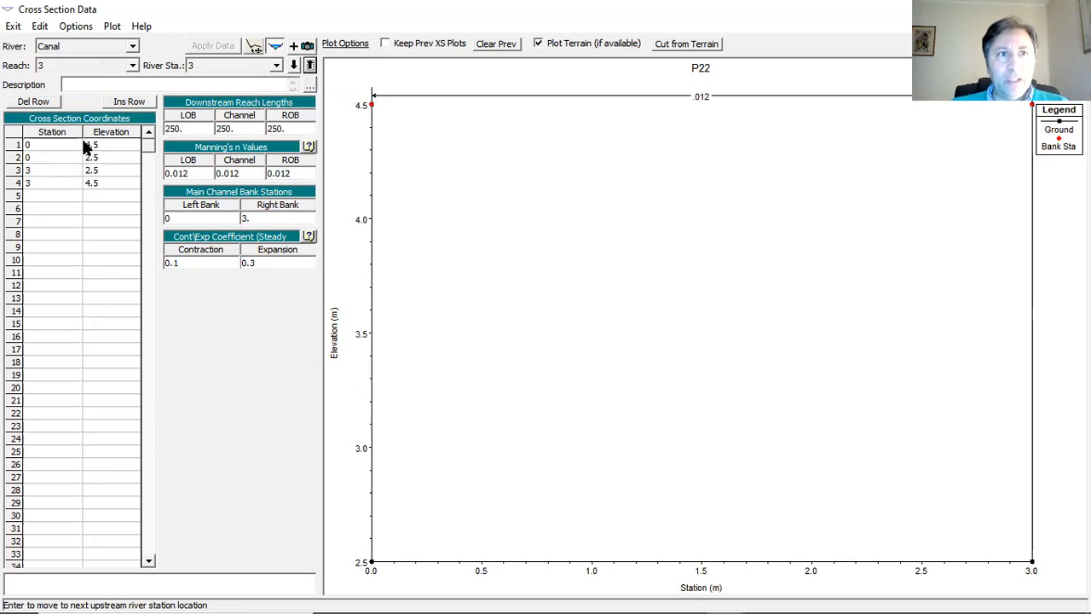
{"action": "left_click", "coordinate": [293, 66]}
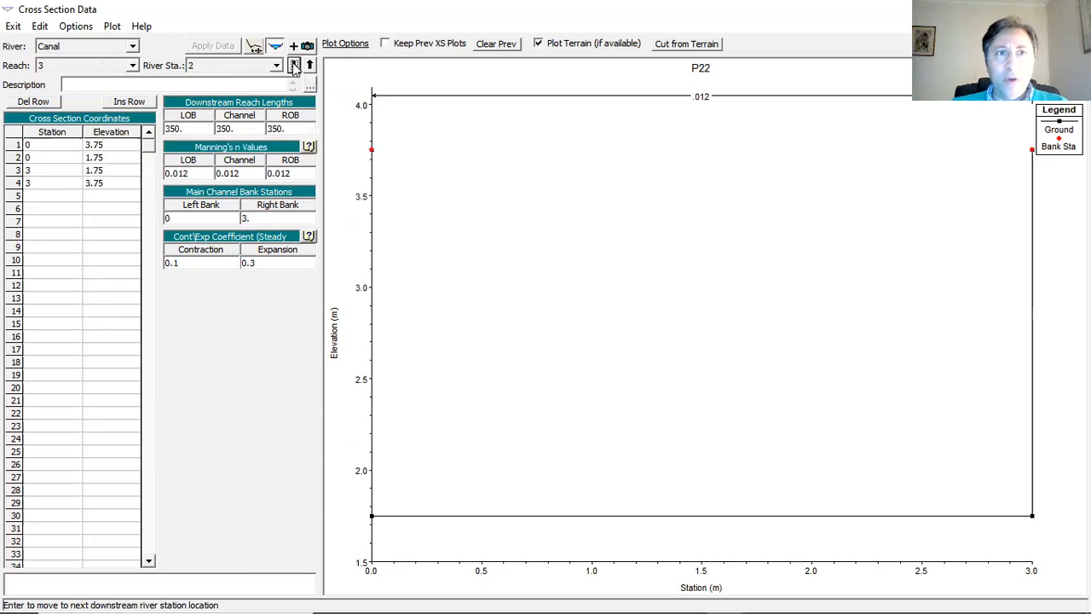
{"action": "left_click", "coordinate": [185, 128]}
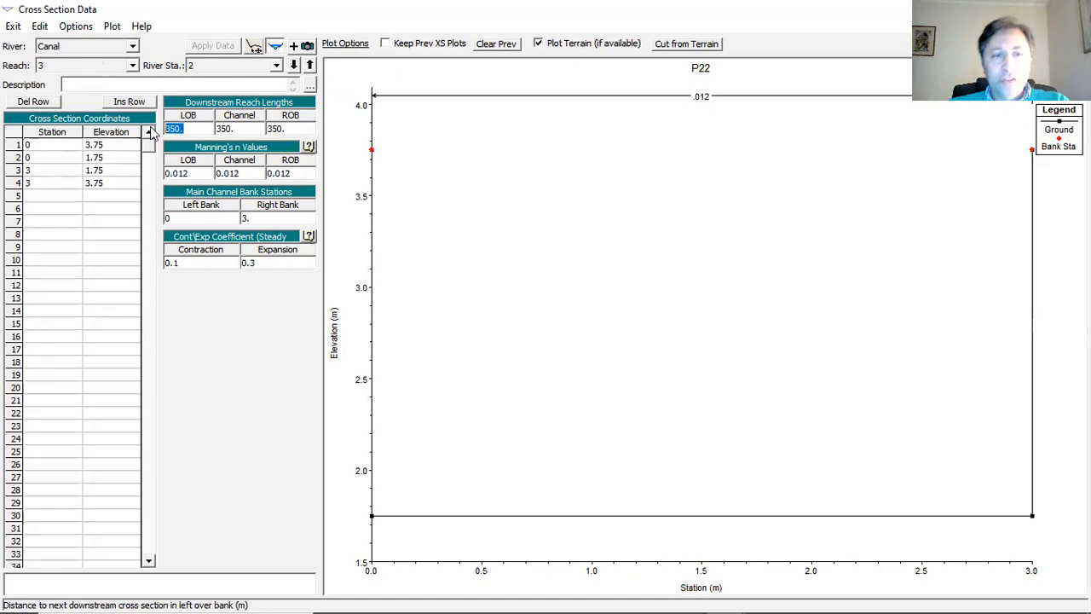
{"action": "type", "text": "1"}
{"action": "key", "text": "Tab"}
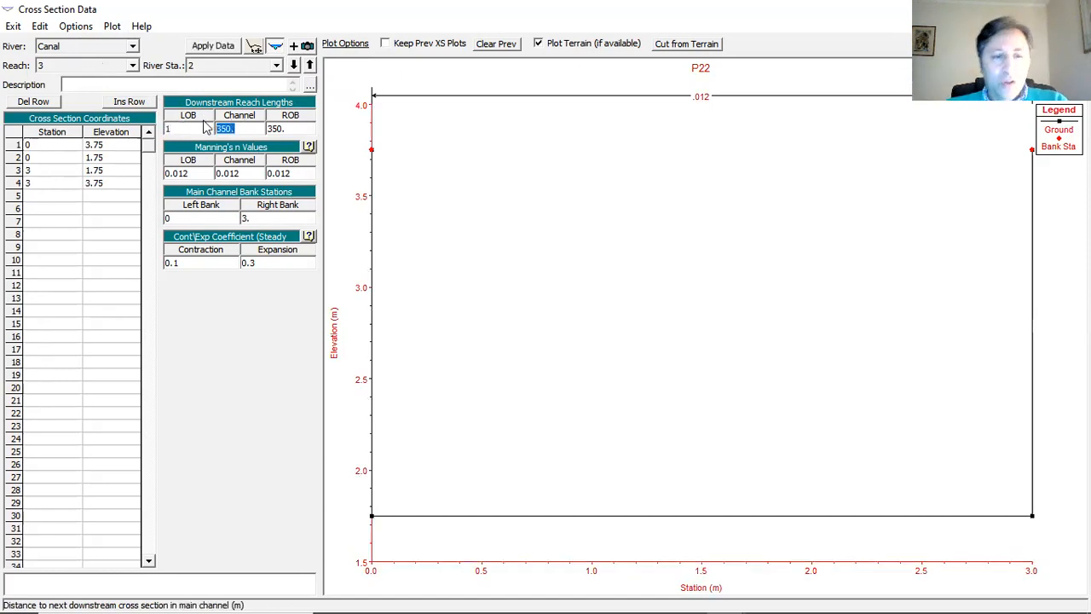
- Set the LOB, channel and ROB downstream reach lengths of river station 2 in reach 3 to 2 m and apply the data
{"action": "left_click", "coordinate": [170, 129]}
{"action": "type", "text": "2"}
{"action": "key", "text": "Tab"}
{"action": "type", "text": "2"}
{"action": "key", "text": "Tab"}
{"action": "type", "text": "2"}
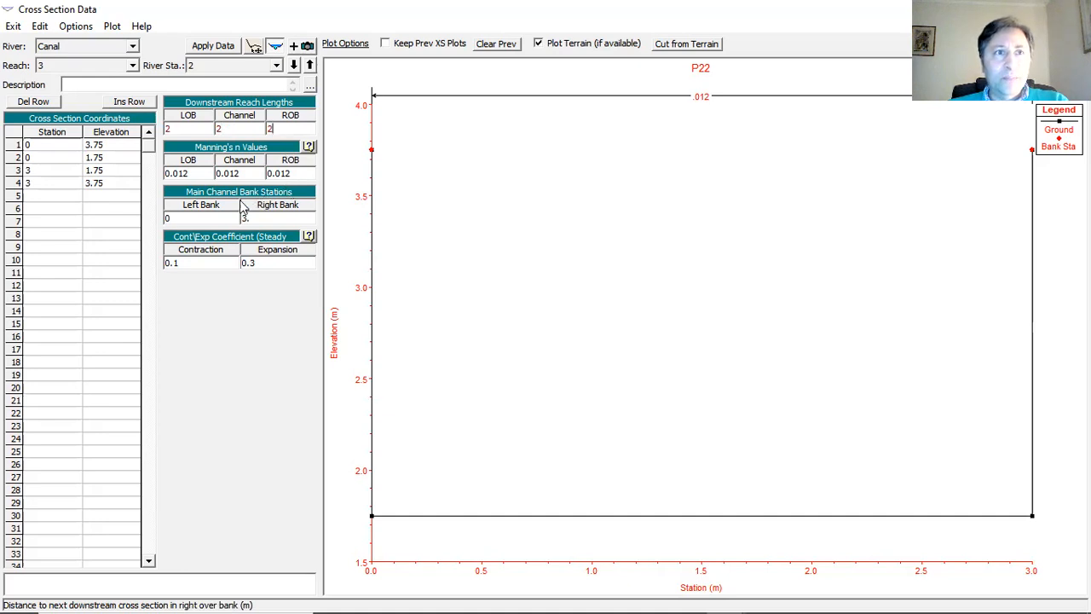
{"action": "left_click", "coordinate": [217, 46]}
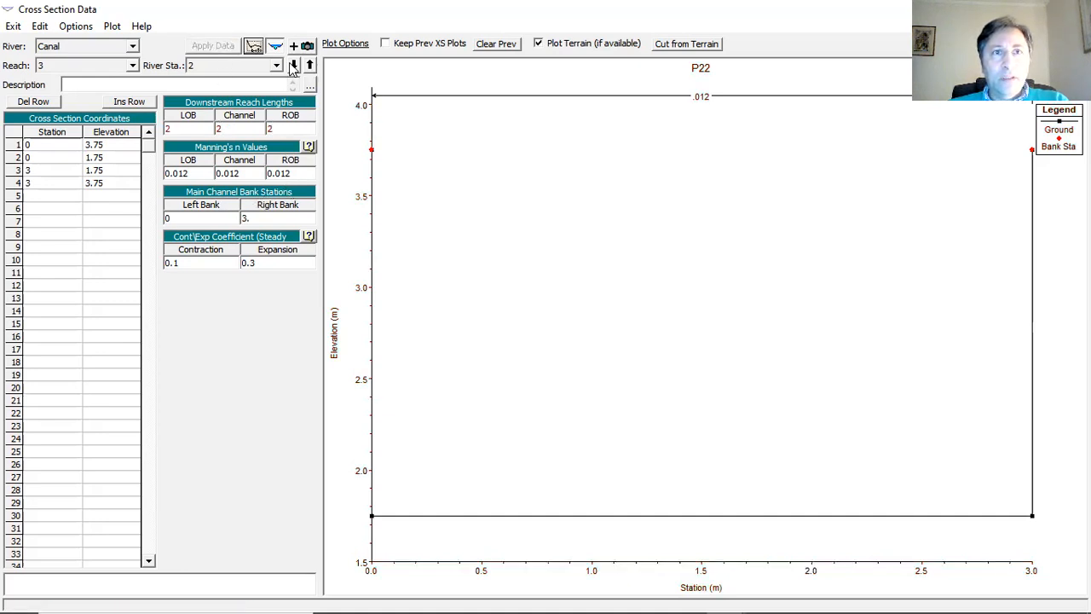
- Set the three downstream reach lengths of river station 3 in reach 3 to 248 m, apply them, and return to the maximized geometry schematic
{"action": "left_click", "coordinate": [293, 66]}
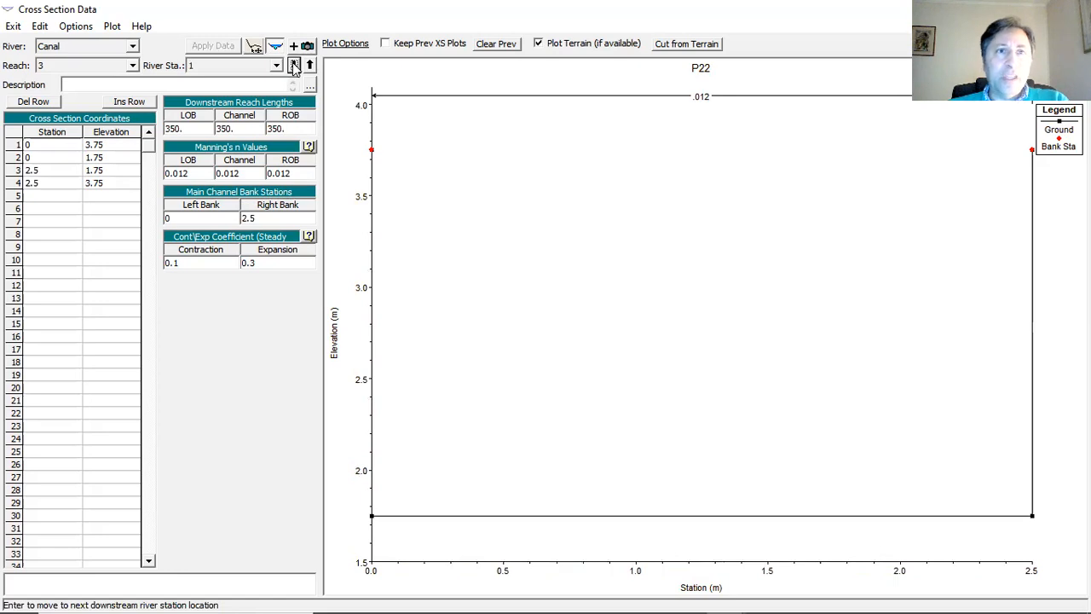
{"action": "left_click", "coordinate": [310, 67]}
{"action": "left_click", "coordinate": [309, 67]}
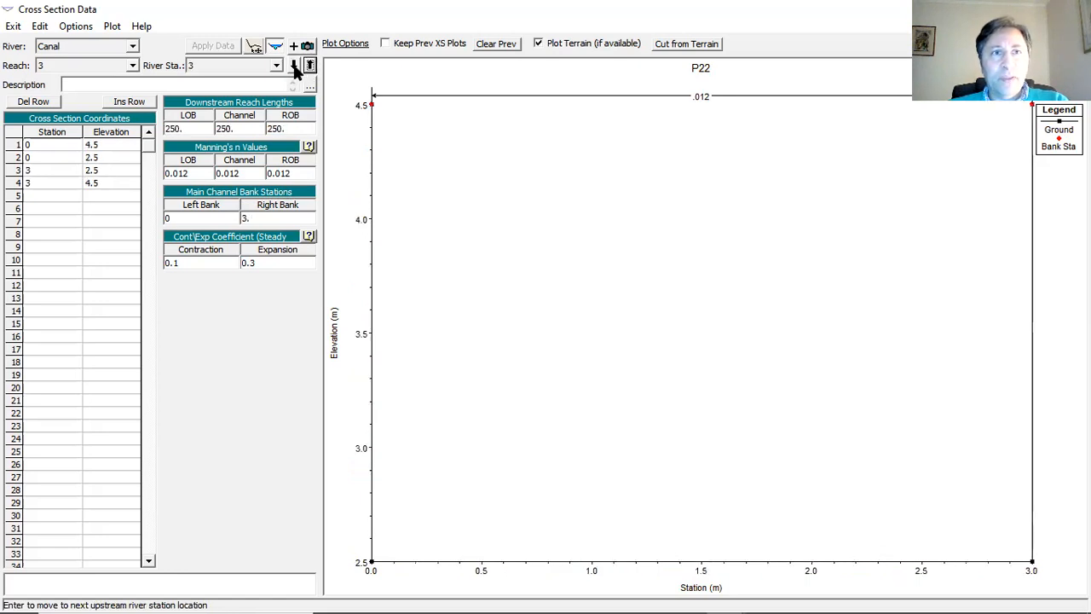
{"action": "left_click", "coordinate": [174, 128]}
{"action": "type", "text": "248"}
{"action": "left_click", "coordinate": [220, 127]}
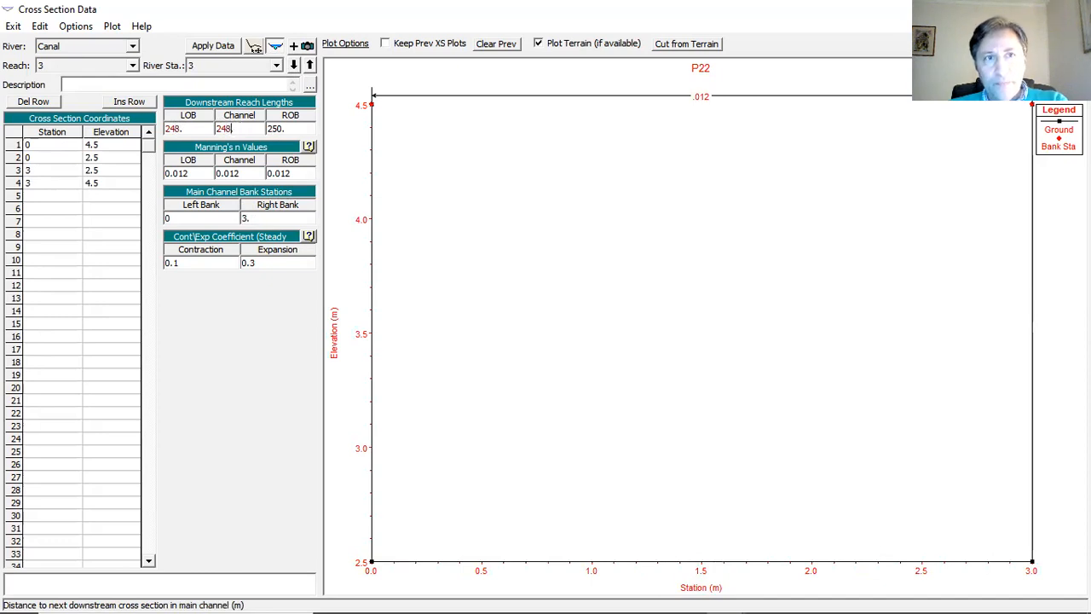
{"action": "left_click", "coordinate": [273, 127]}
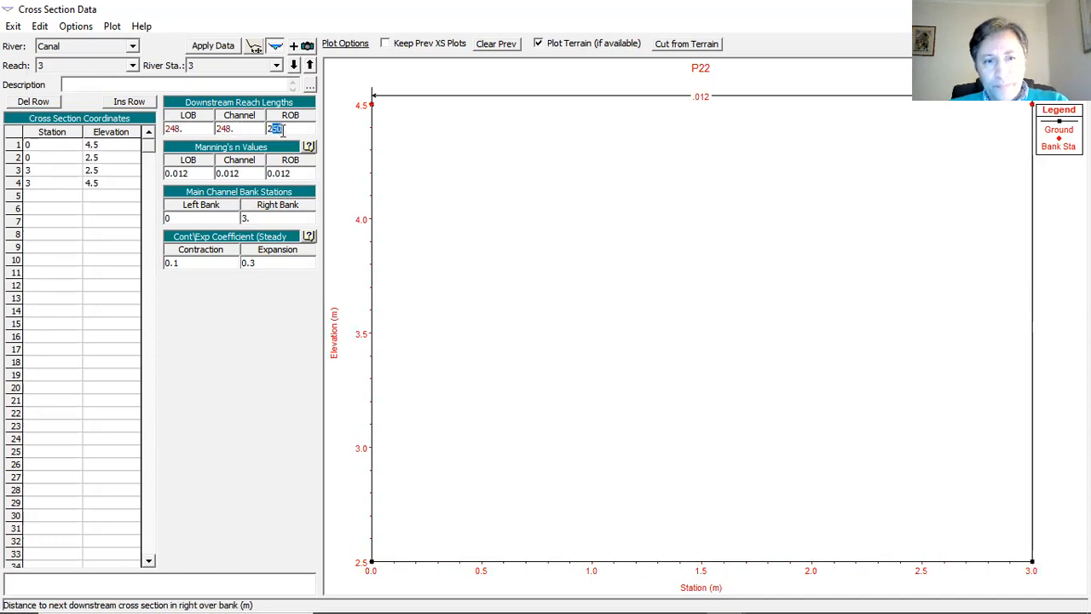
{"action": "type", "text": "248."}
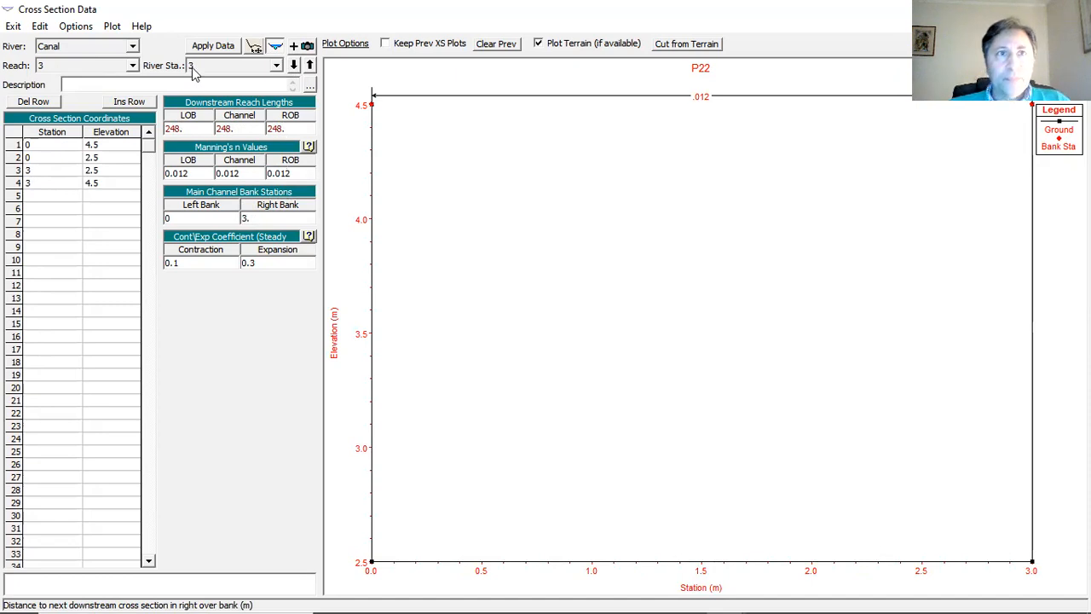
{"action": "left_click", "coordinate": [211, 46]}
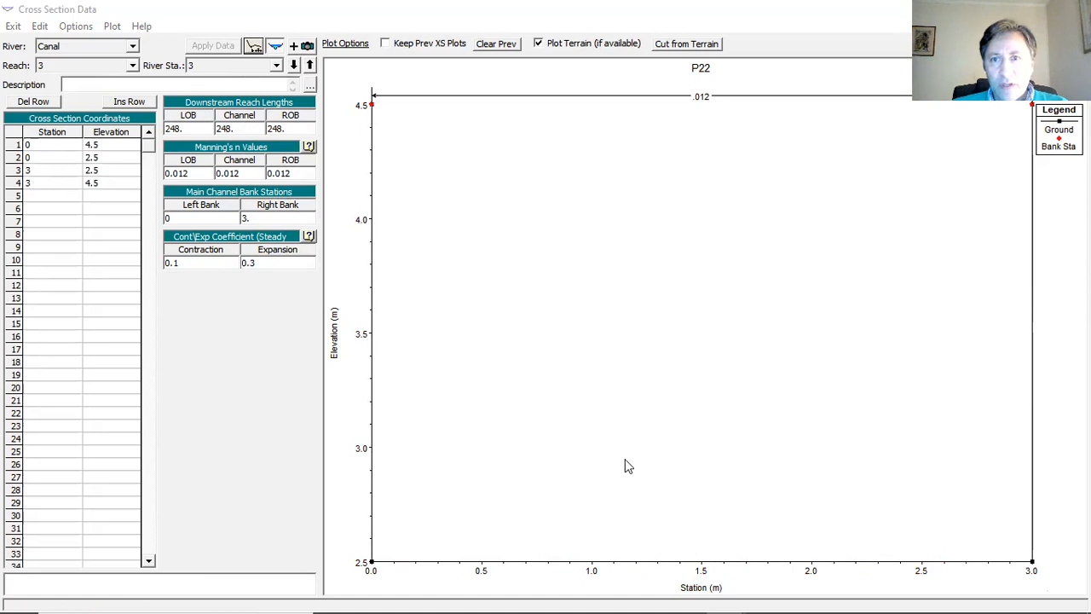
{"action": "left_click", "coordinate": [12, 27]}
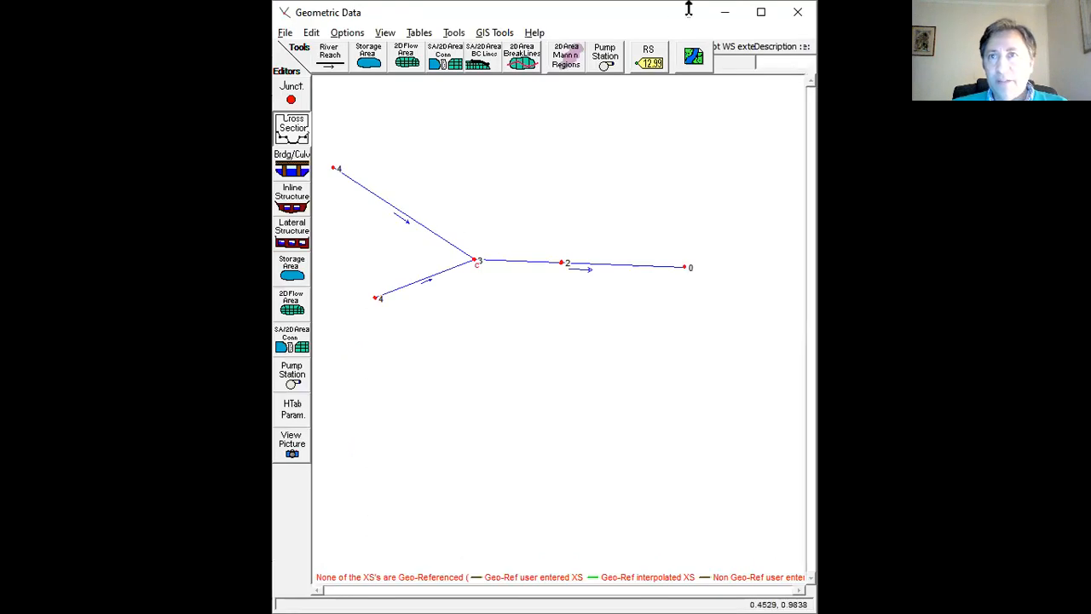
{"action": "left_click", "coordinate": [762, 12]}
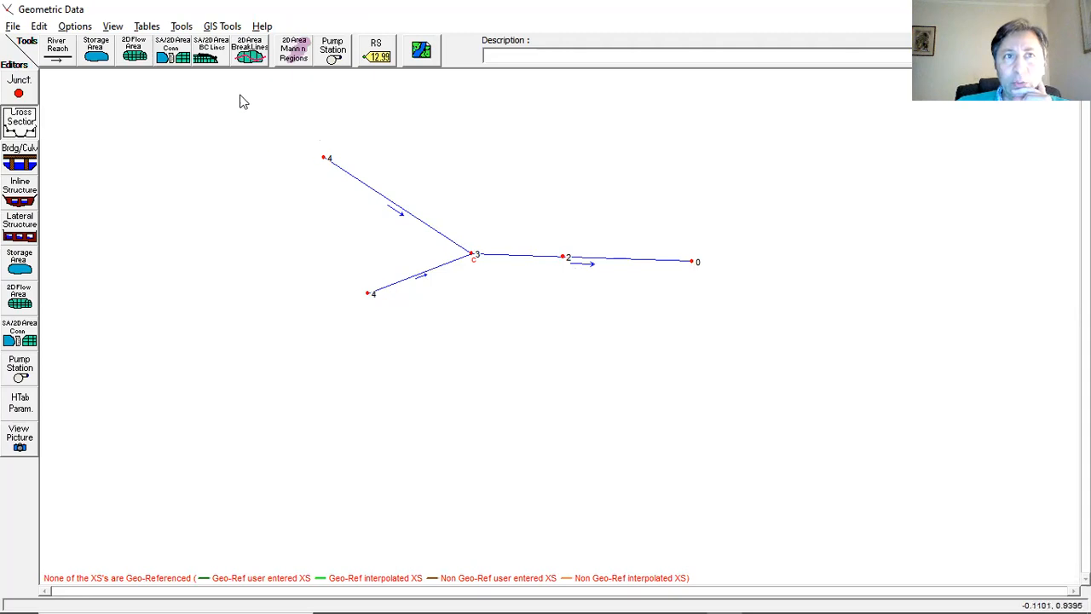
{"action": "left_click", "coordinate": [179, 26]}
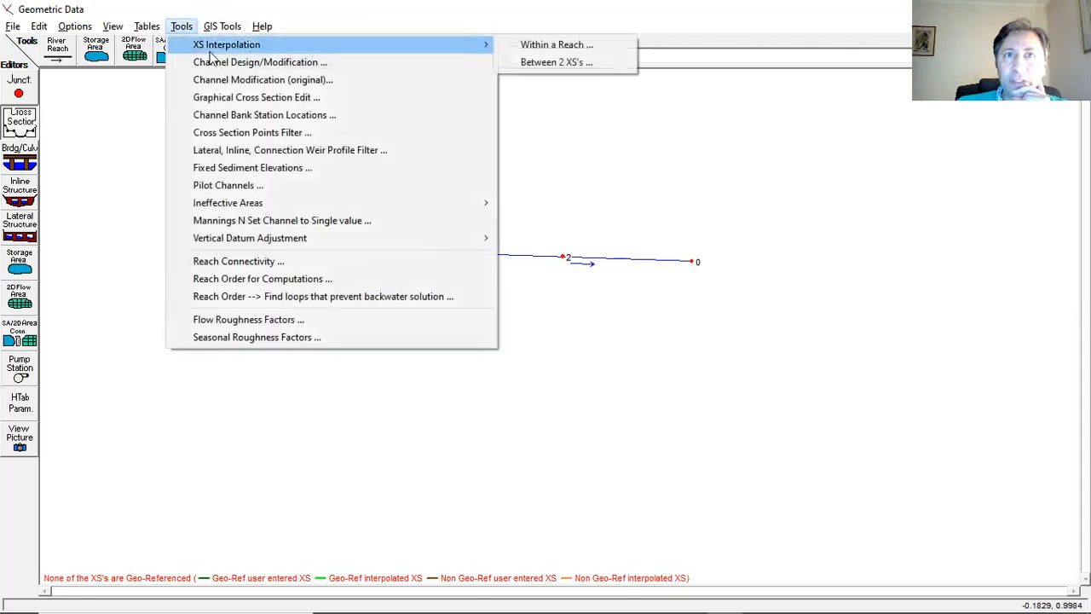
{"action": "mouse_move", "coordinate": [430, 49]}
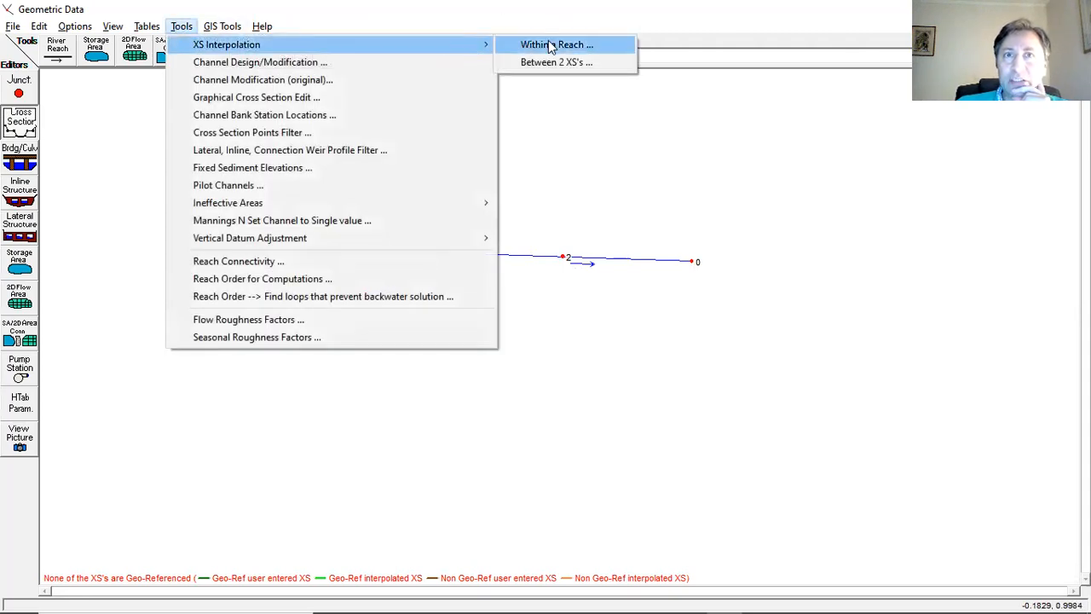
{"action": "left_click", "coordinate": [548, 44]}
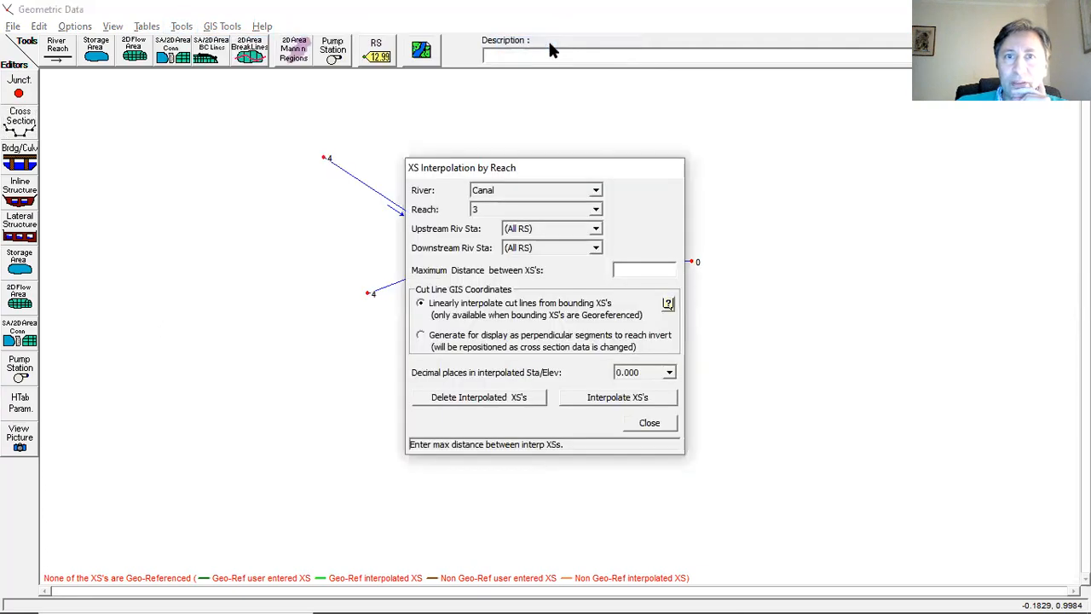
{"action": "left_click", "coordinate": [653, 423]}
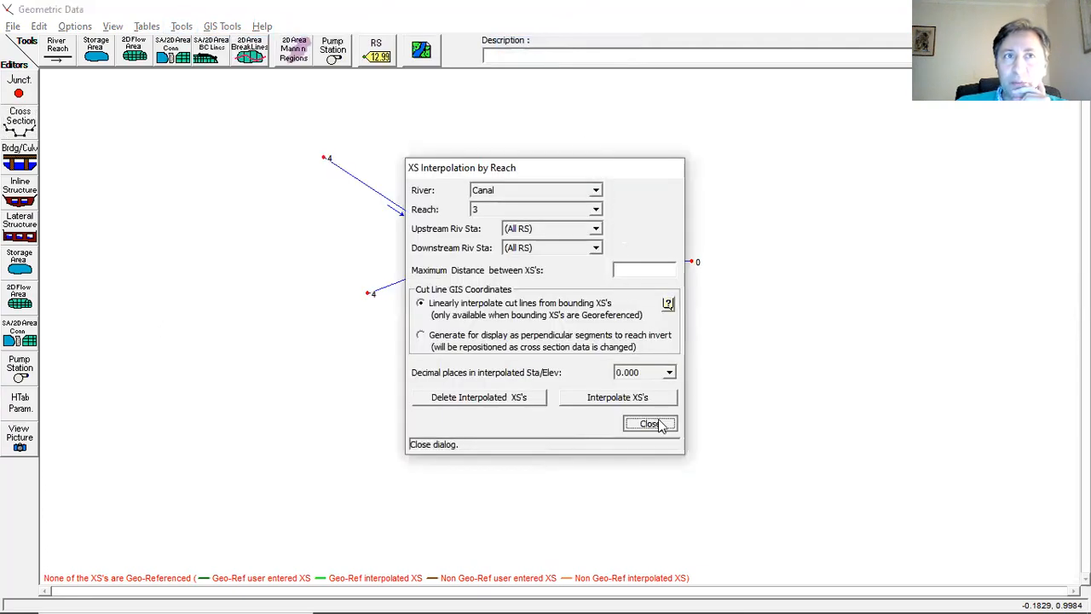
- Interpolate cross sections between river stations 3 and 2 of Canal reach 3 with a maximum distance of 5 m
{"action": "left_click", "coordinate": [182, 26]}
{"action": "mouse_move", "coordinate": [200, 50]}
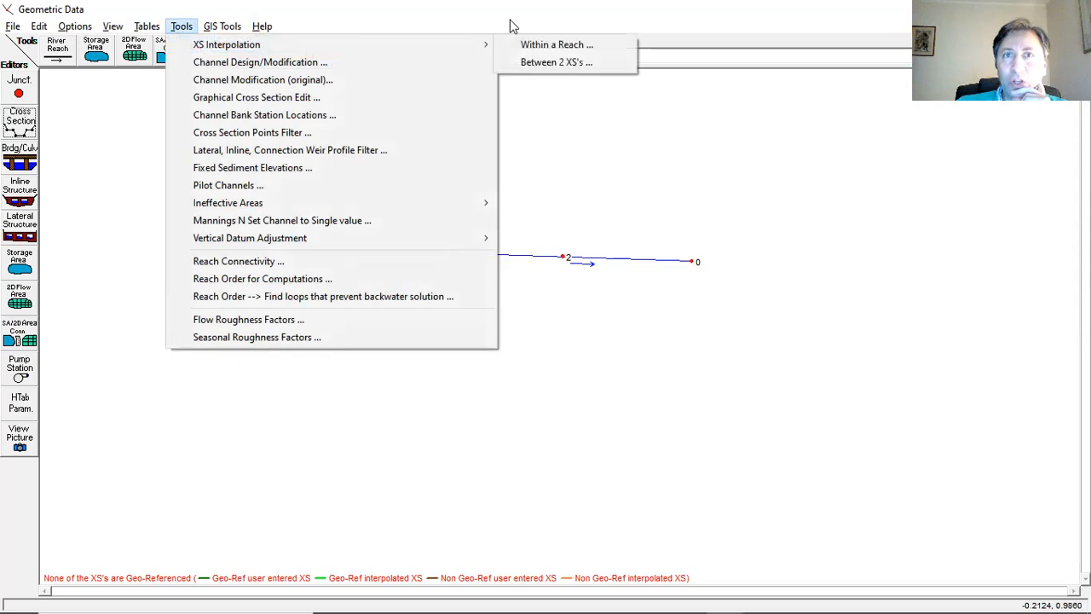
{"action": "left_click", "coordinate": [558, 68]}
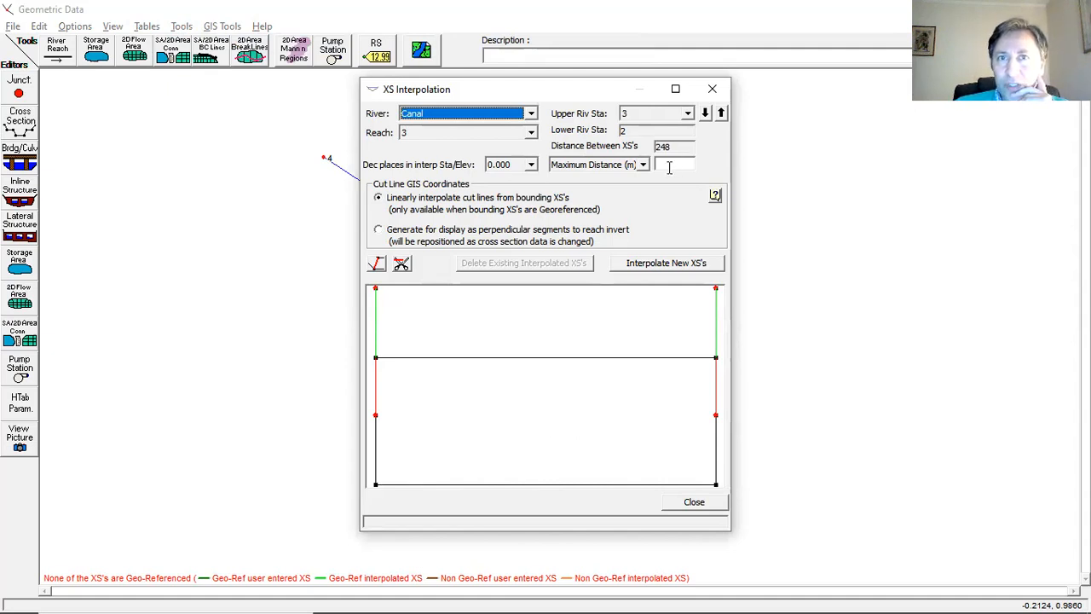
{"action": "left_click", "coordinate": [669, 167]}
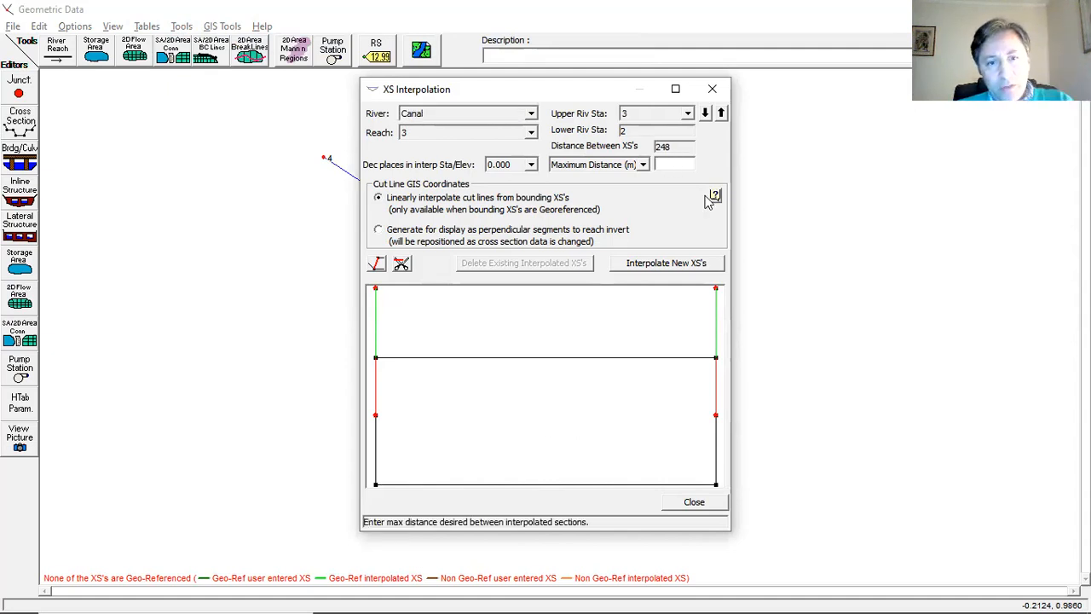
{"action": "type", "text": "5"}
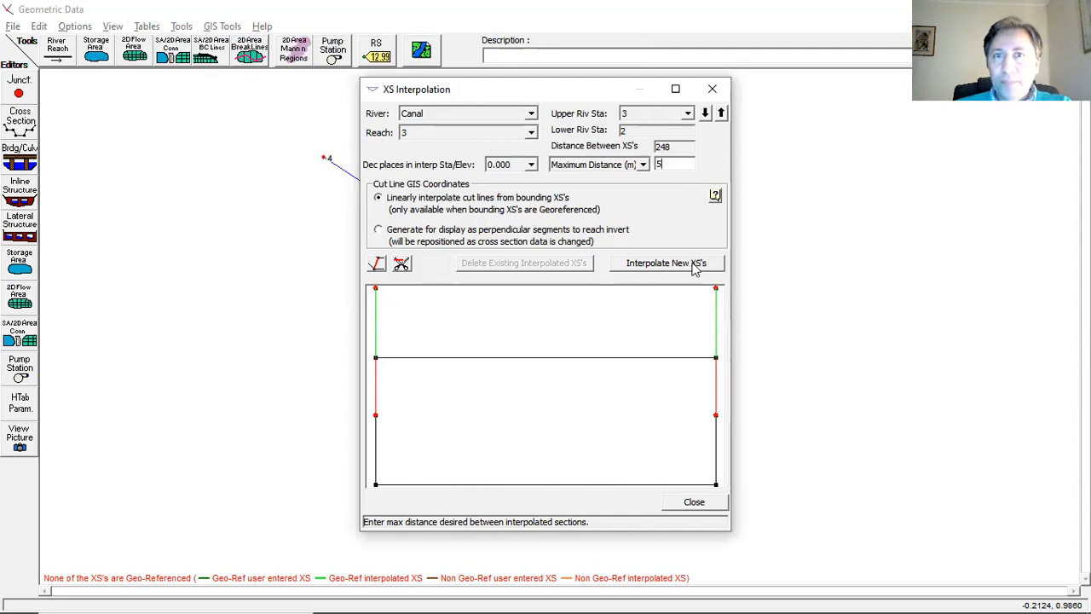
{"action": "left_click", "coordinate": [695, 266]}
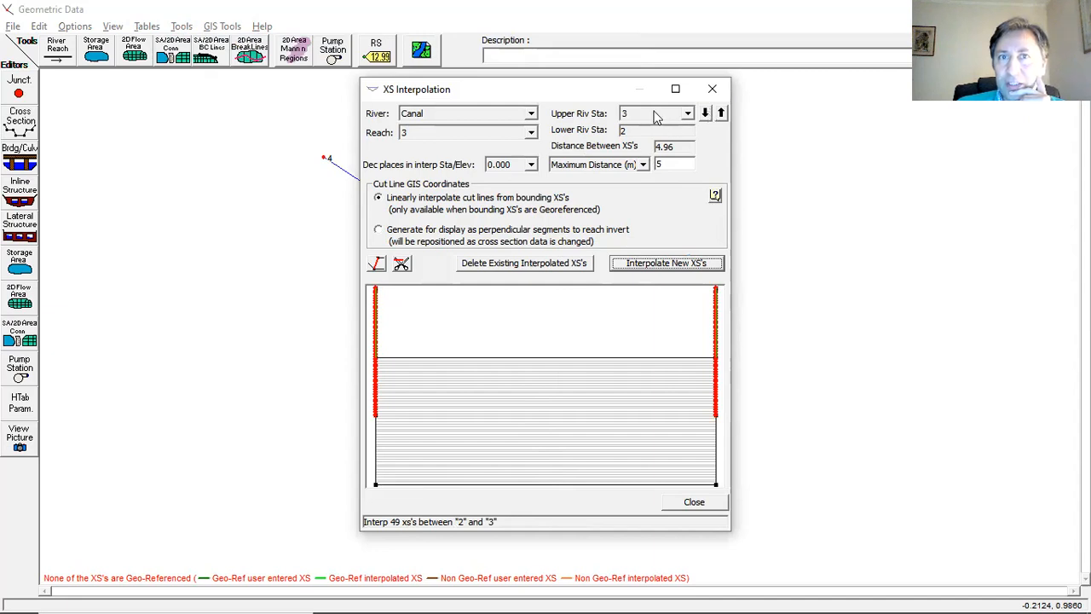
- Interpolate cross sections between river stations 1 and 0 of reach 3 at the same 5 m maximum distance, skipping stations 2 to 1
{"action": "left_click", "coordinate": [705, 114]}
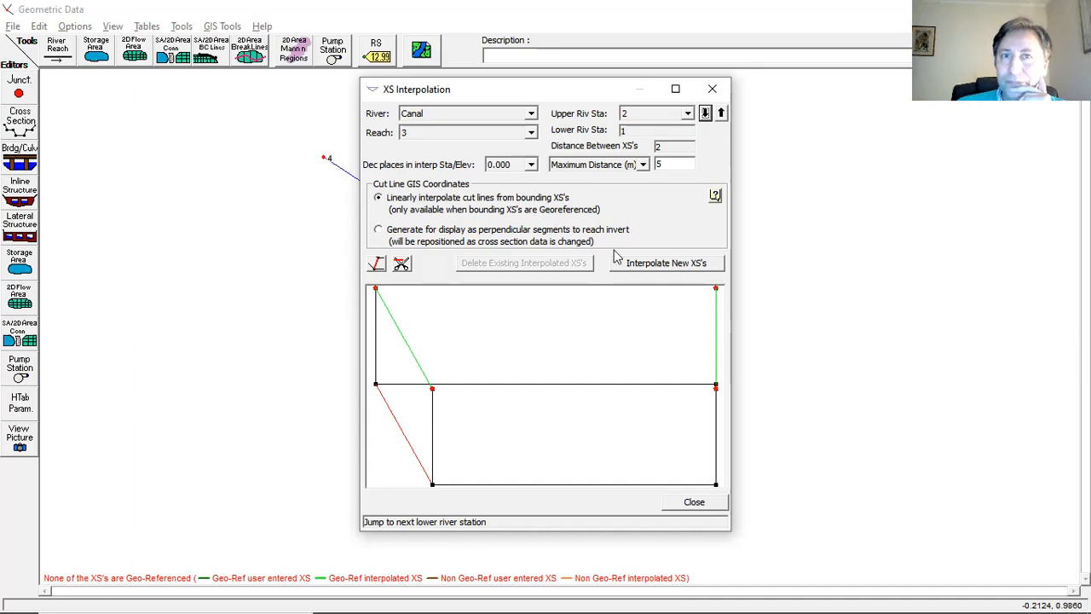
{"action": "left_click", "coordinate": [705, 114]}
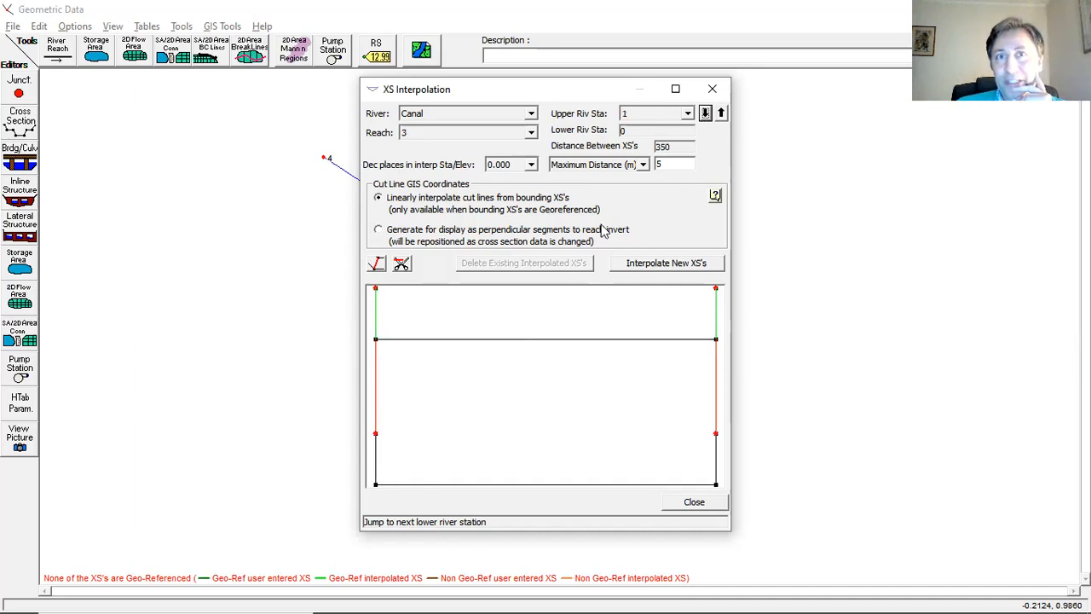
{"action": "left_click", "coordinate": [687, 262]}
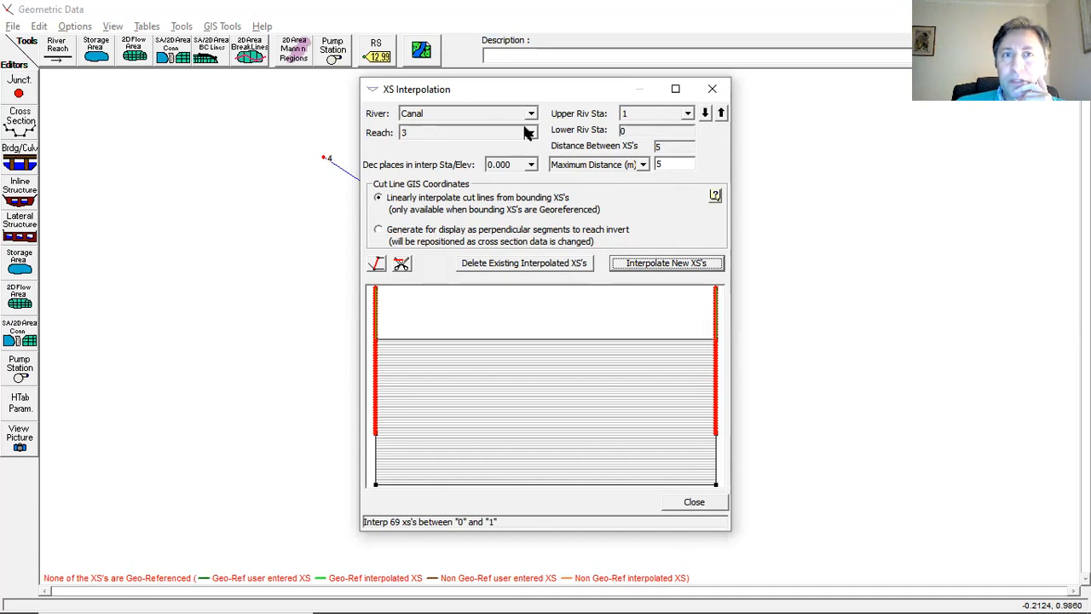
- Interpolate cross sections between river stations 4 and 3 of reach 1 and of reach 2 at 5 m maximum distance, and close the interpolation dialog
{"action": "left_click", "coordinate": [530, 133]}
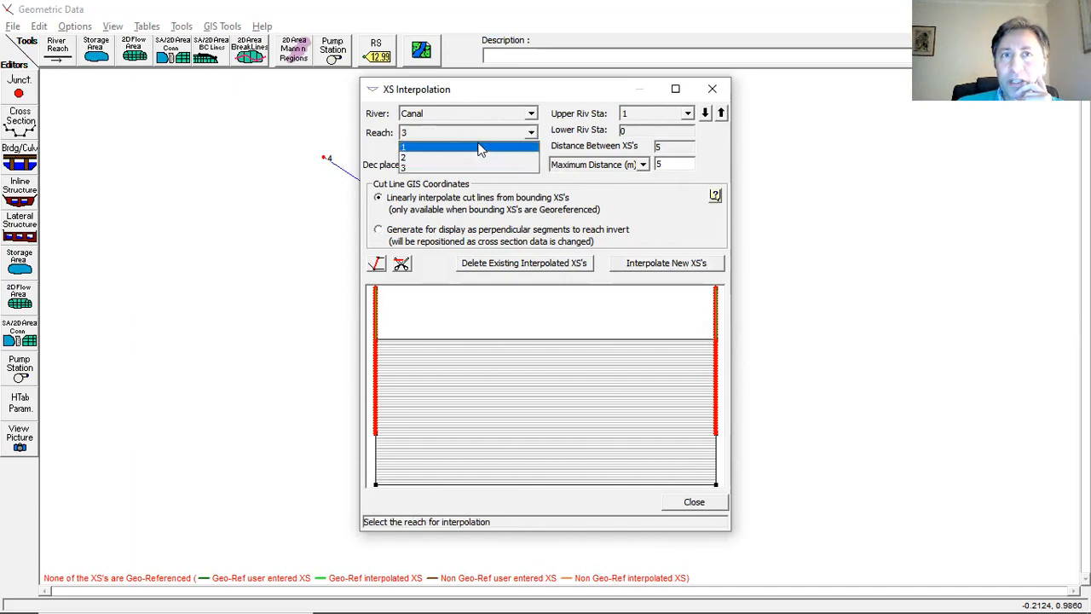
{"action": "left_click", "coordinate": [479, 147]}
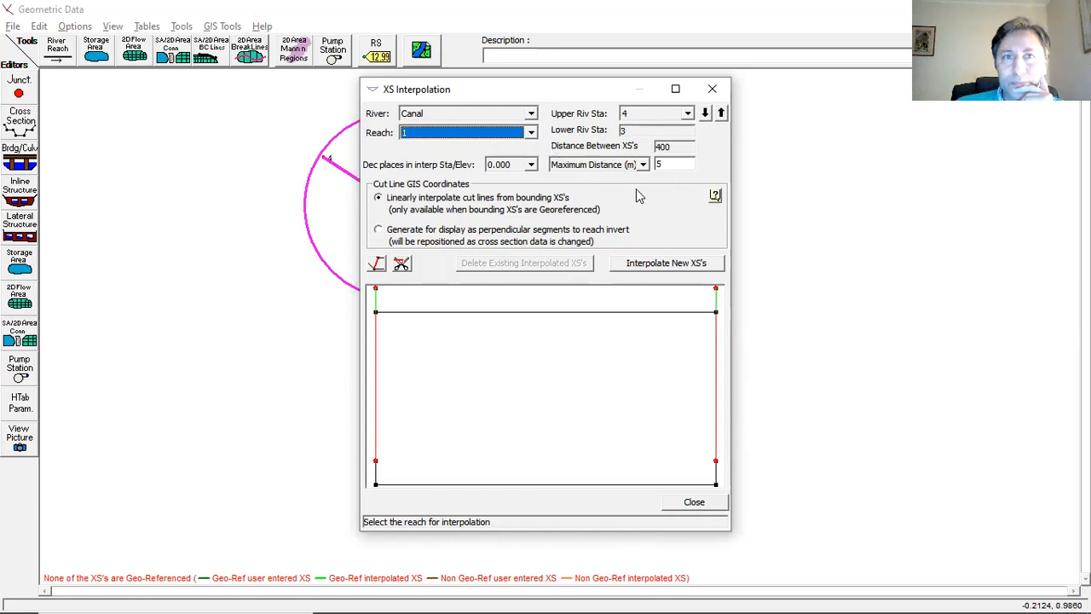
{"action": "left_click", "coordinate": [676, 265]}
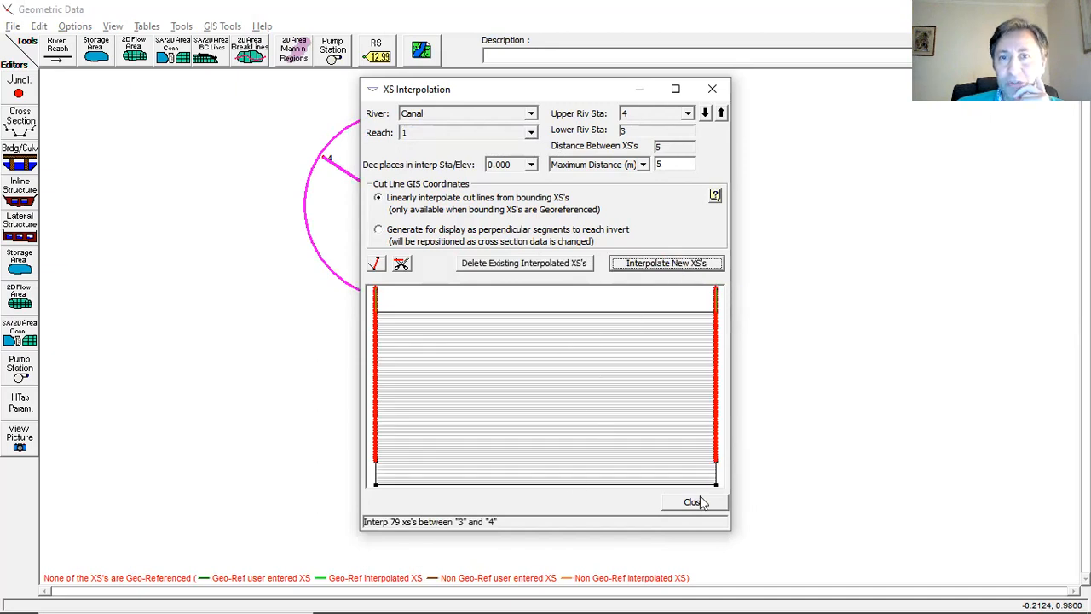
{"action": "left_click", "coordinate": [454, 134]}
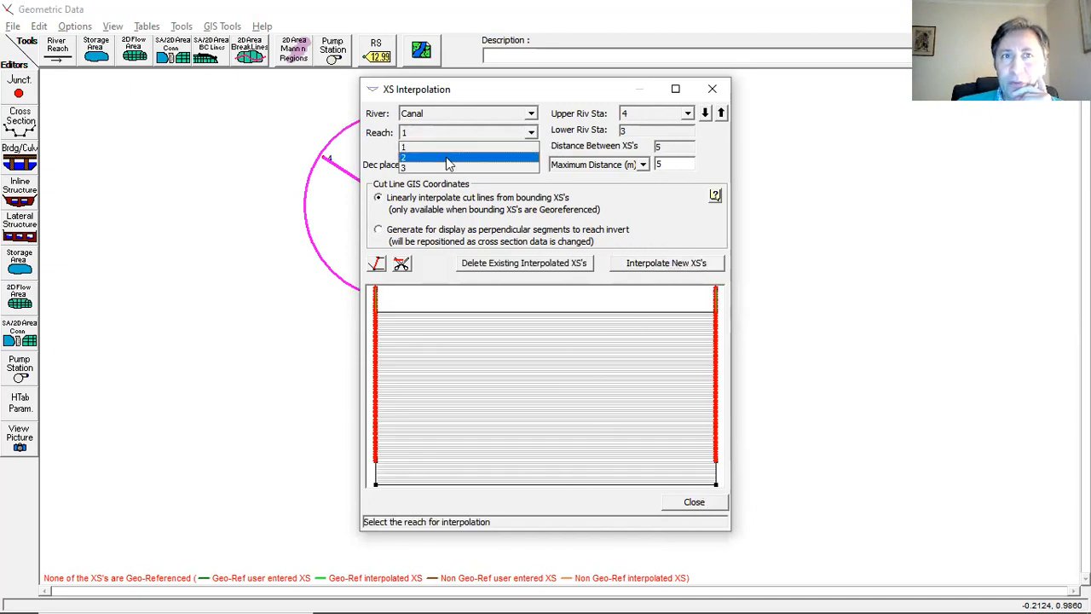
{"action": "left_click", "coordinate": [445, 157]}
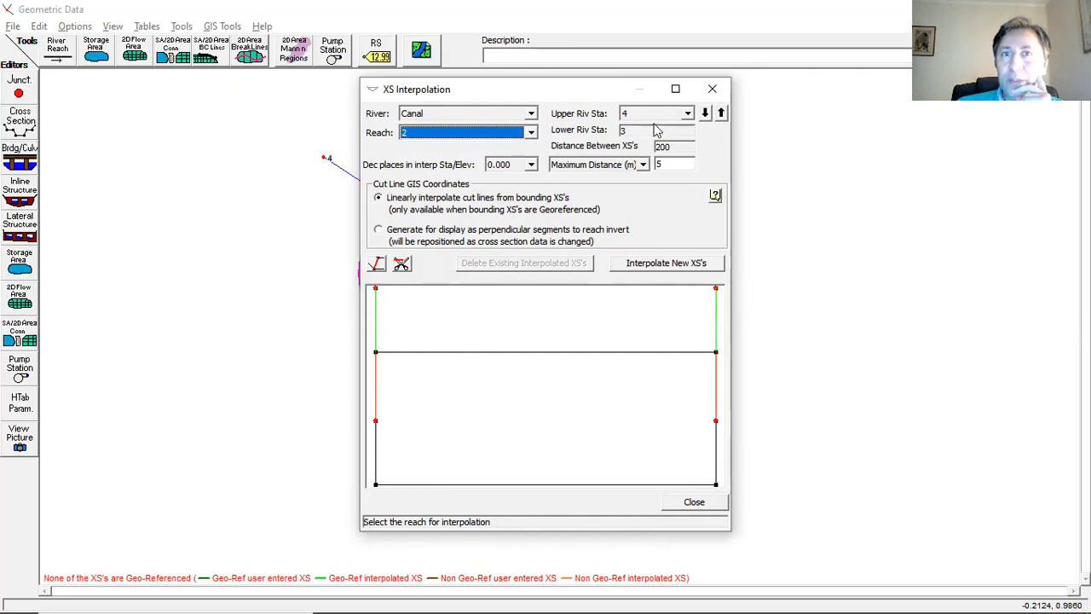
{"action": "left_click", "coordinate": [665, 264]}
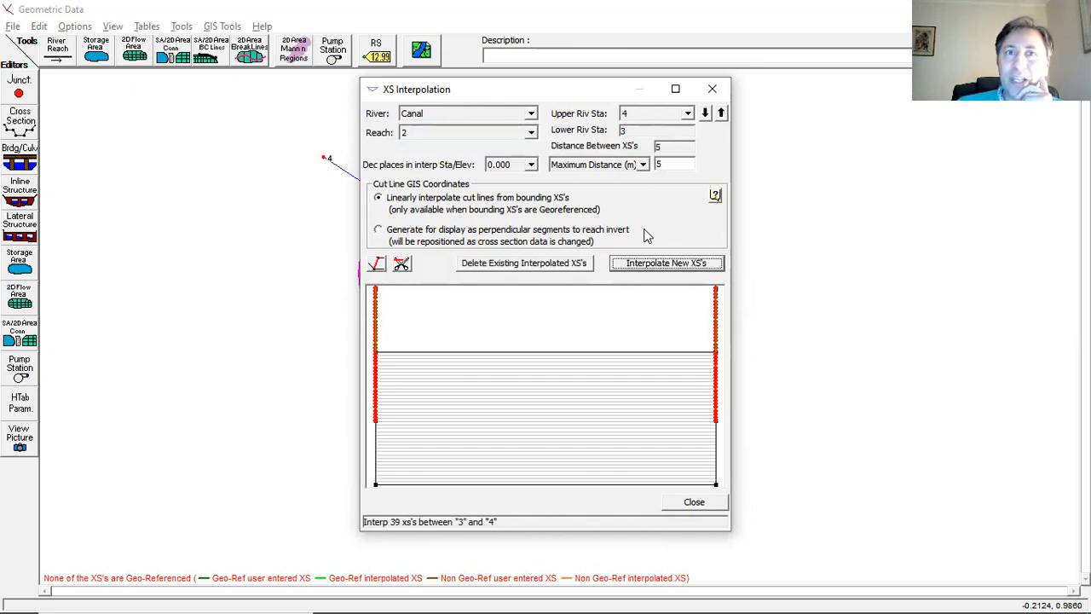
{"action": "left_click", "coordinate": [697, 502]}
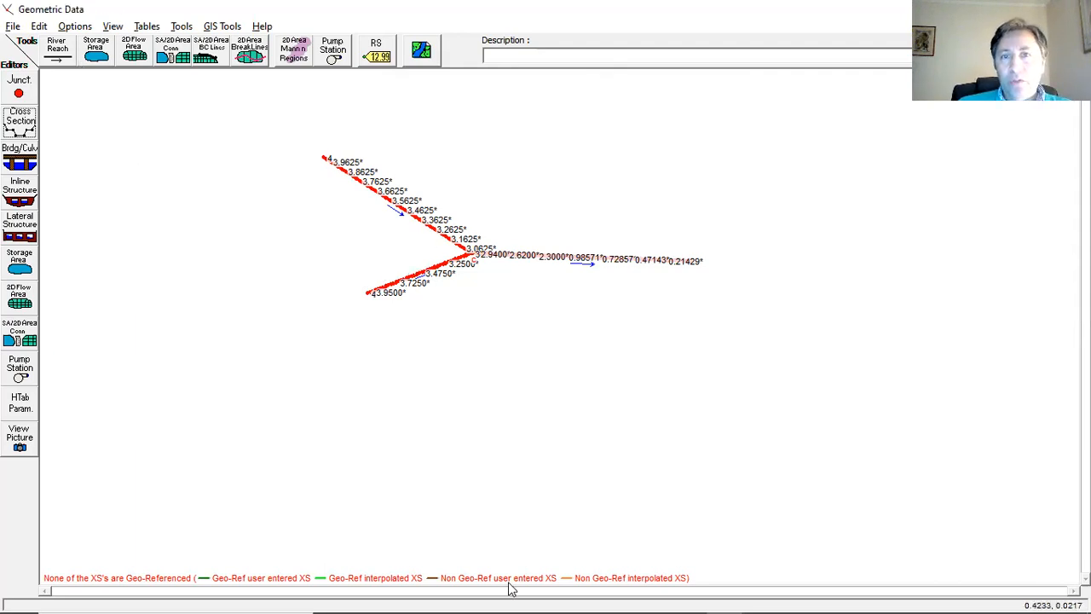
- In the steady flow data, enter PF 1 flows of 1, 2 and 3 m3/s for Canal reaches 1, 2 and 3 and apply them
{"action": "left_click", "coordinate": [901, 572]}
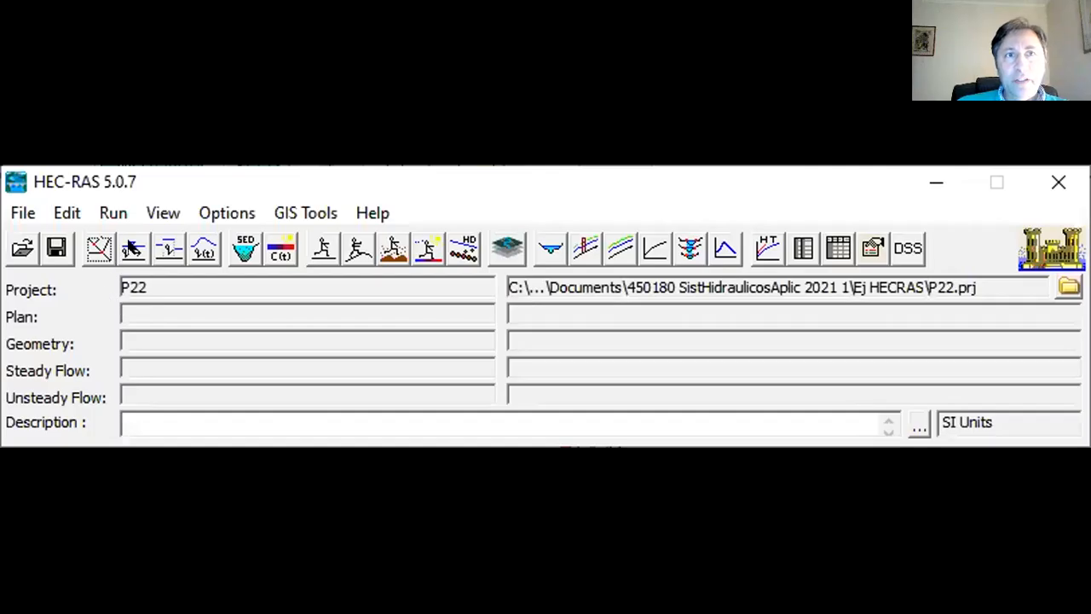
{"action": "left_click", "coordinate": [134, 248]}
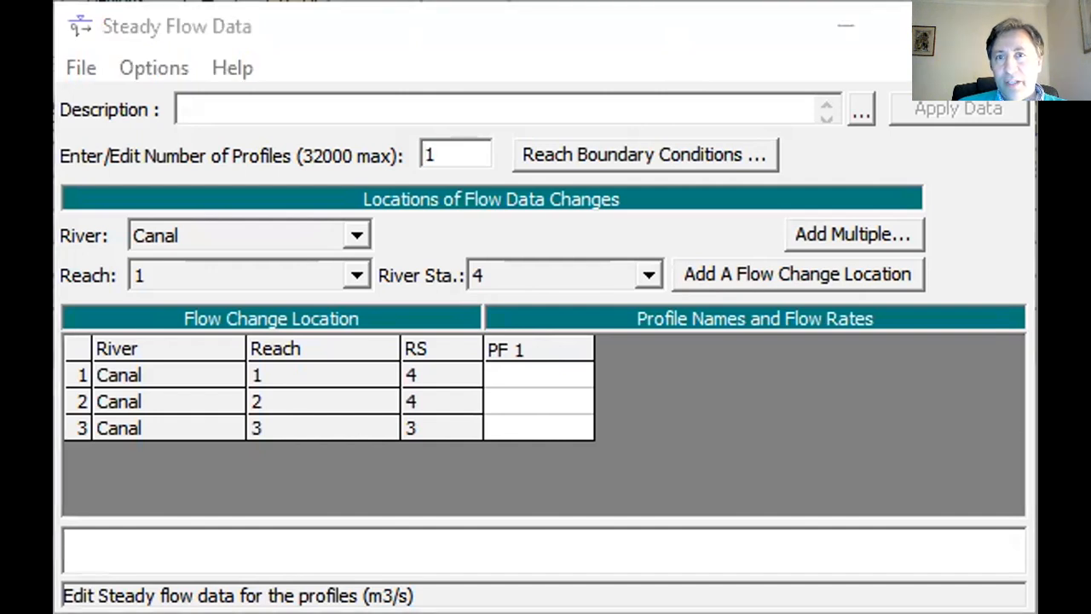
{"action": "key", "text": "alt+Tab"}
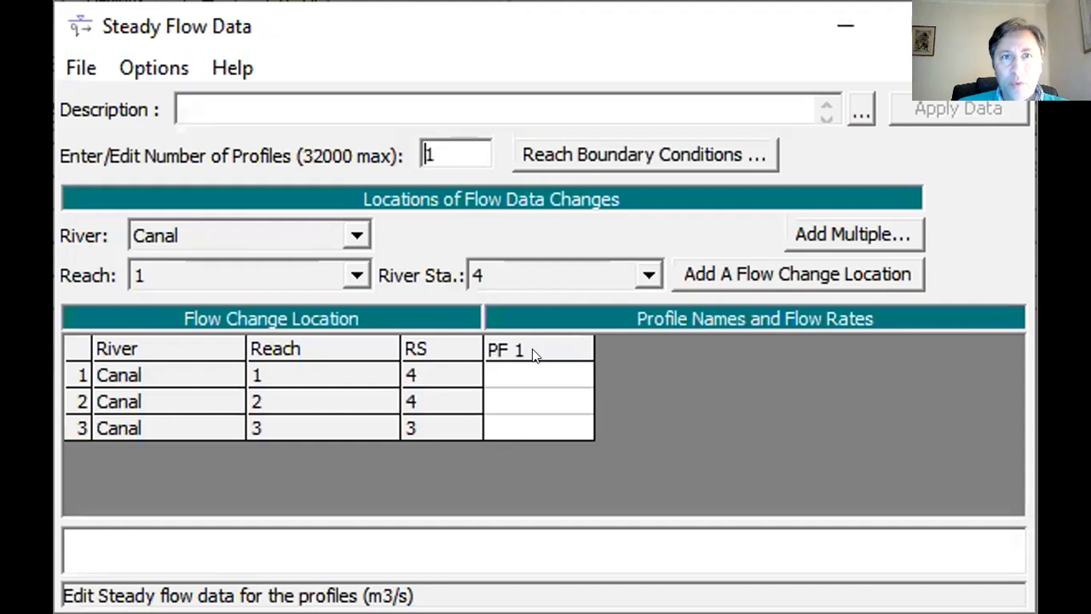
{"action": "left_click", "coordinate": [537, 376]}
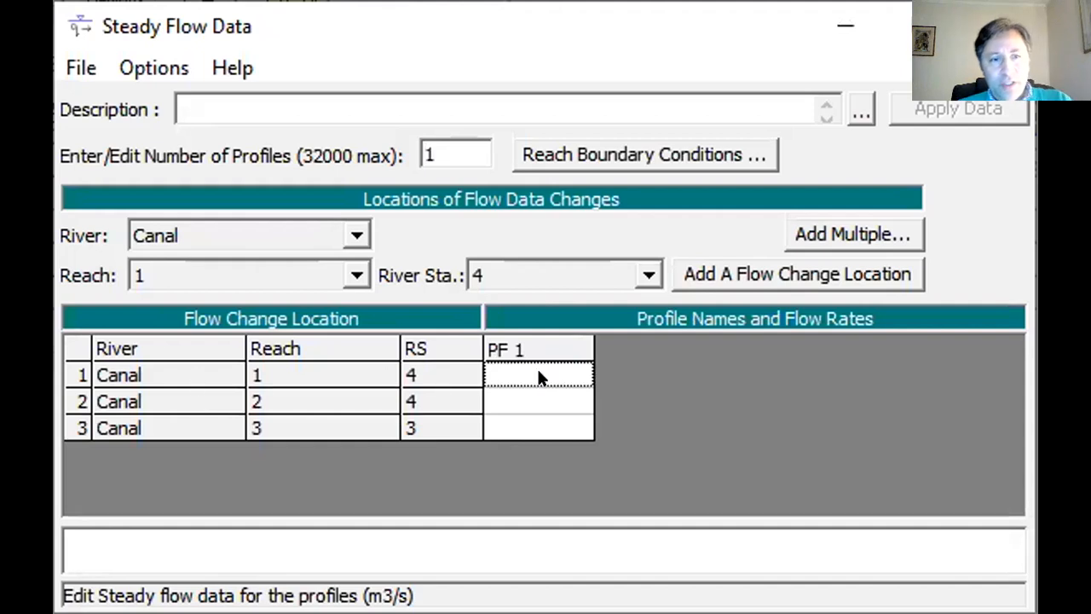
{"action": "type", "text": "1"}
{"action": "left_click", "coordinate": [539, 407]}
{"action": "type", "text": "2"}
{"action": "left_click", "coordinate": [555, 434]}
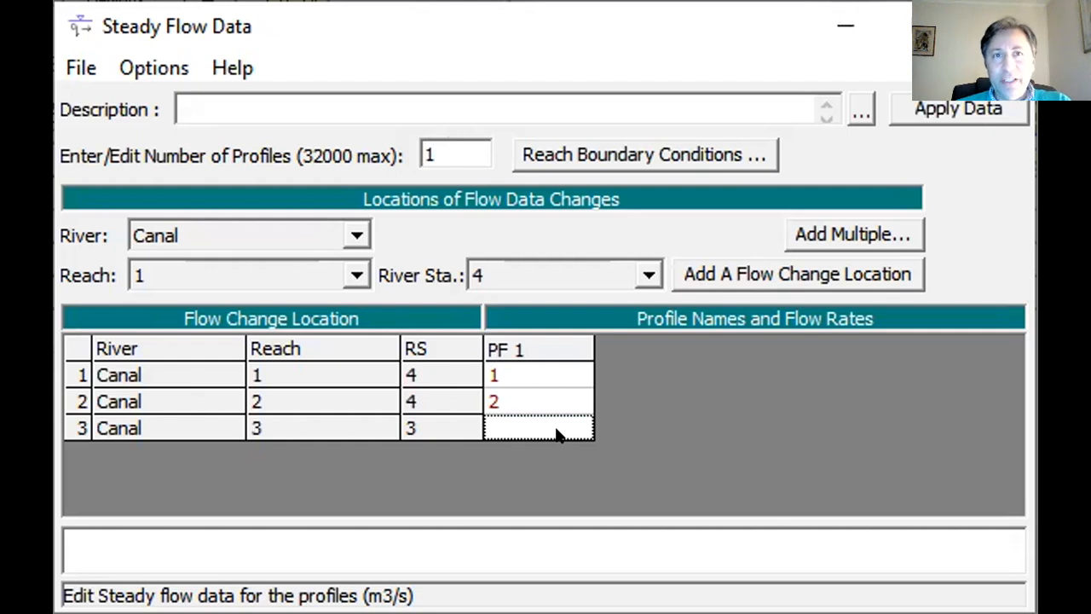
{"action": "type", "text": "3"}
{"action": "left_click", "coordinate": [531, 379]}
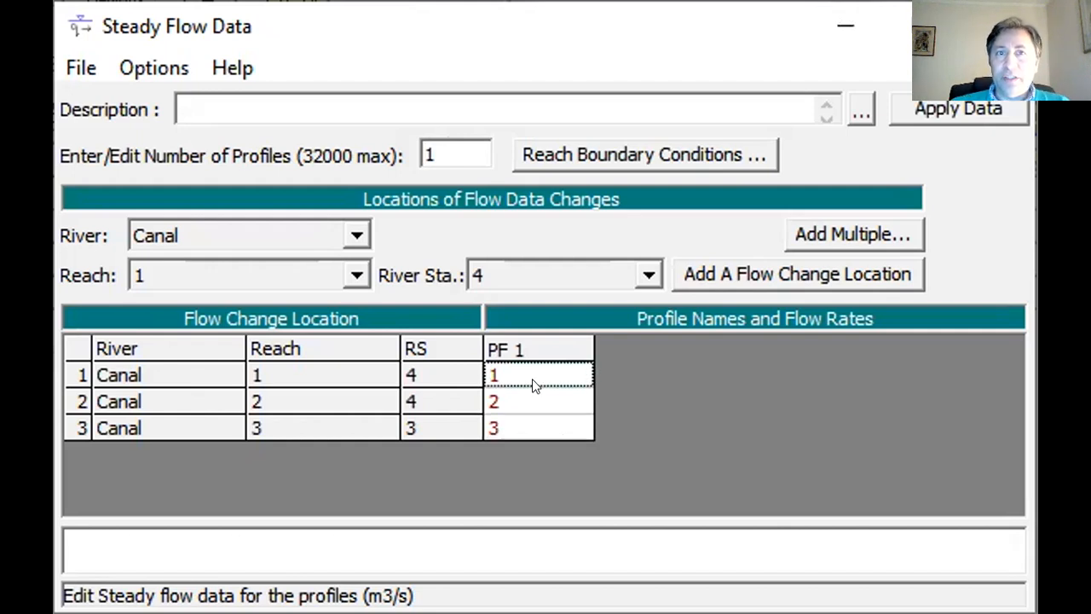
{"action": "left_click", "coordinate": [958, 109]}
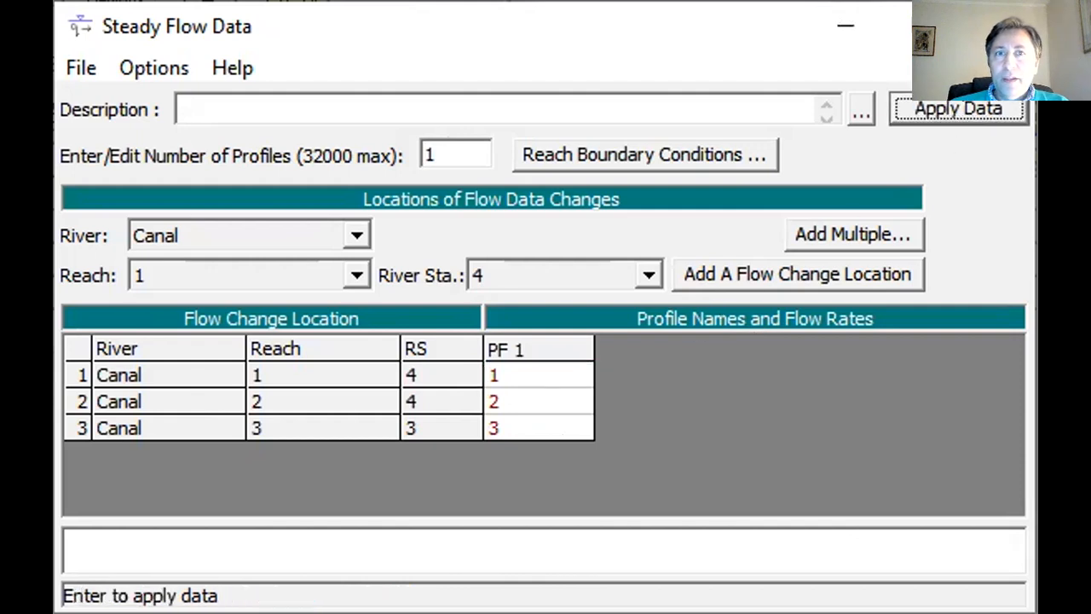
- Set the downstream boundary condition of reach 3 to a known water surface elevation of 0.5 m
{"action": "left_click", "coordinate": [614, 145]}
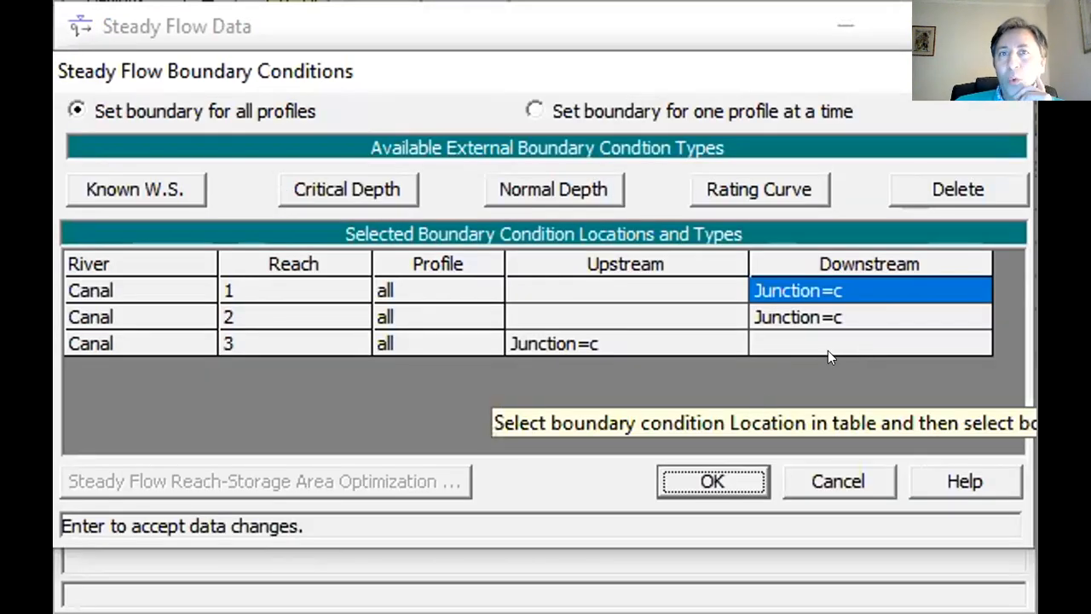
{"action": "left_click", "coordinate": [829, 346]}
{"action": "left_click", "coordinate": [159, 190]}
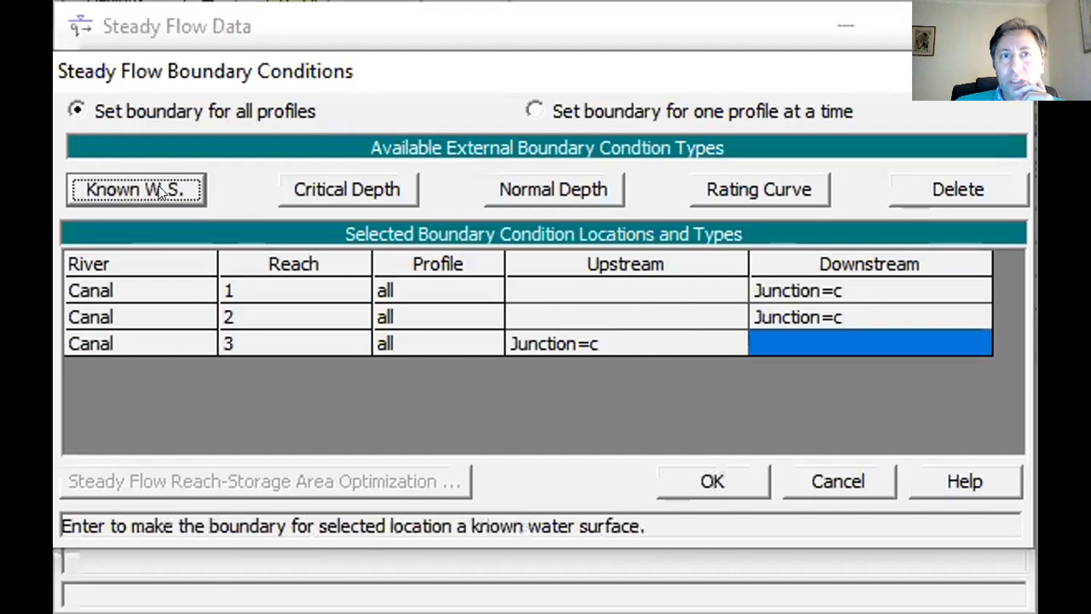
{"action": "type", "text": "0."}
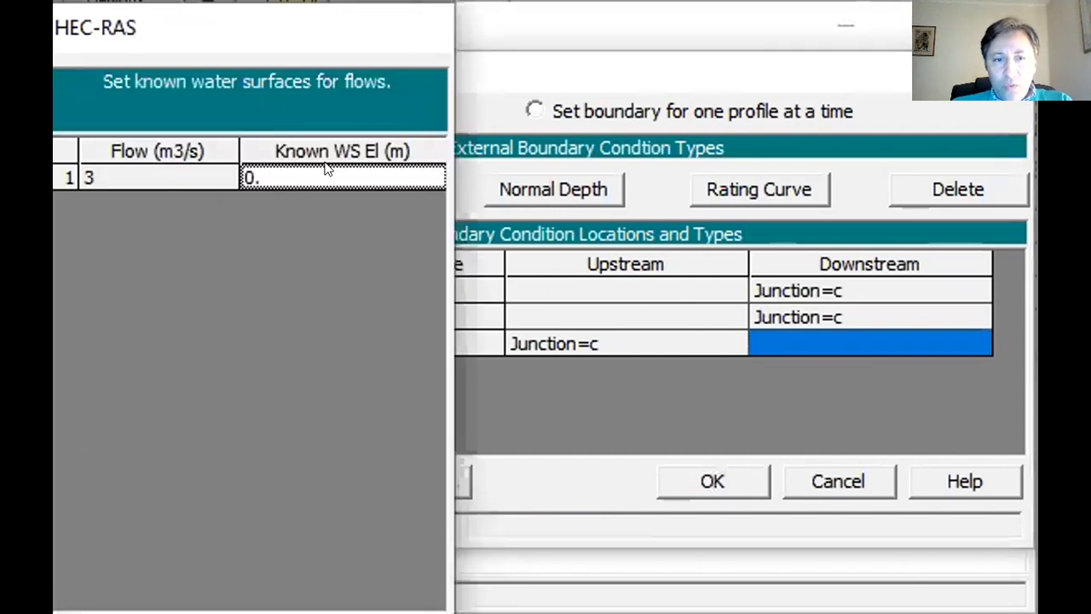
{"action": "type", "text": "5"}
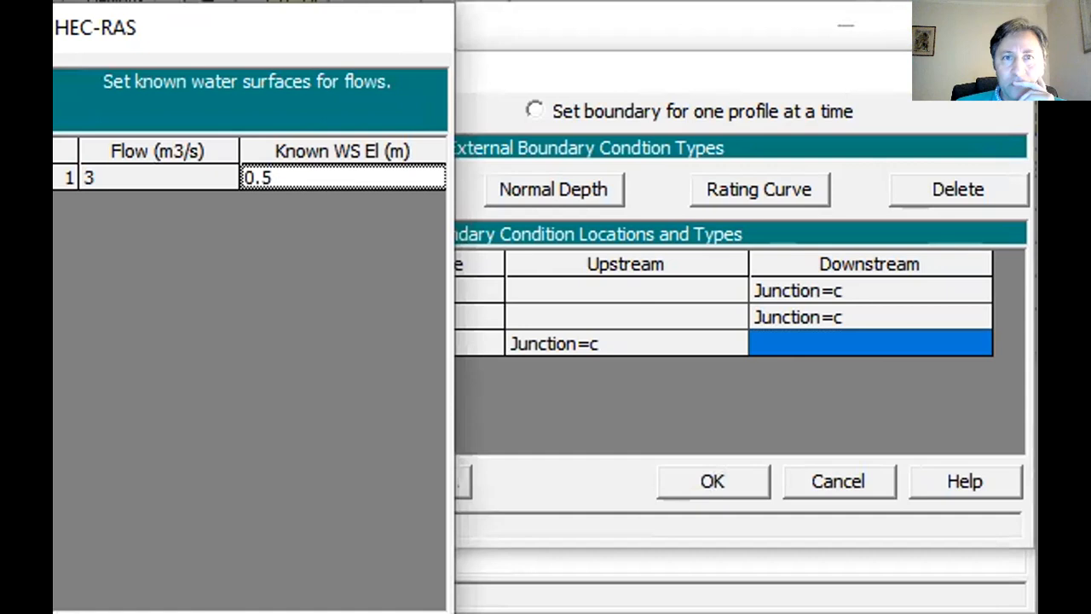
{"action": "key", "text": "Return"}
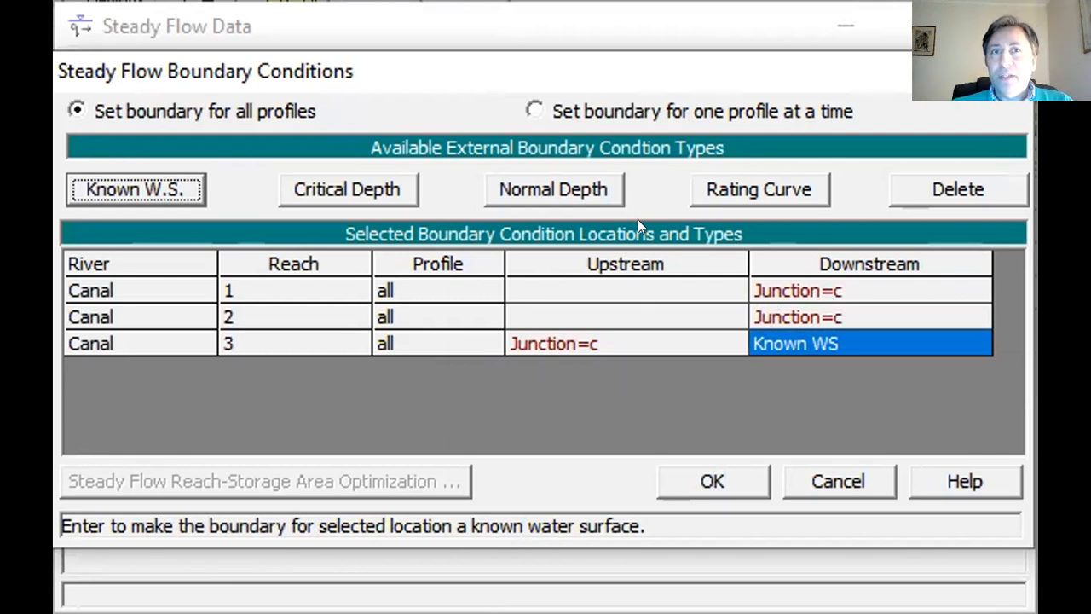
- Set the upstream boundary to Critical Depth for reach 1 and Normal Depth with slope 0.005 for reach 2, and accept the boundary conditions
{"action": "left_click", "coordinate": [645, 294]}
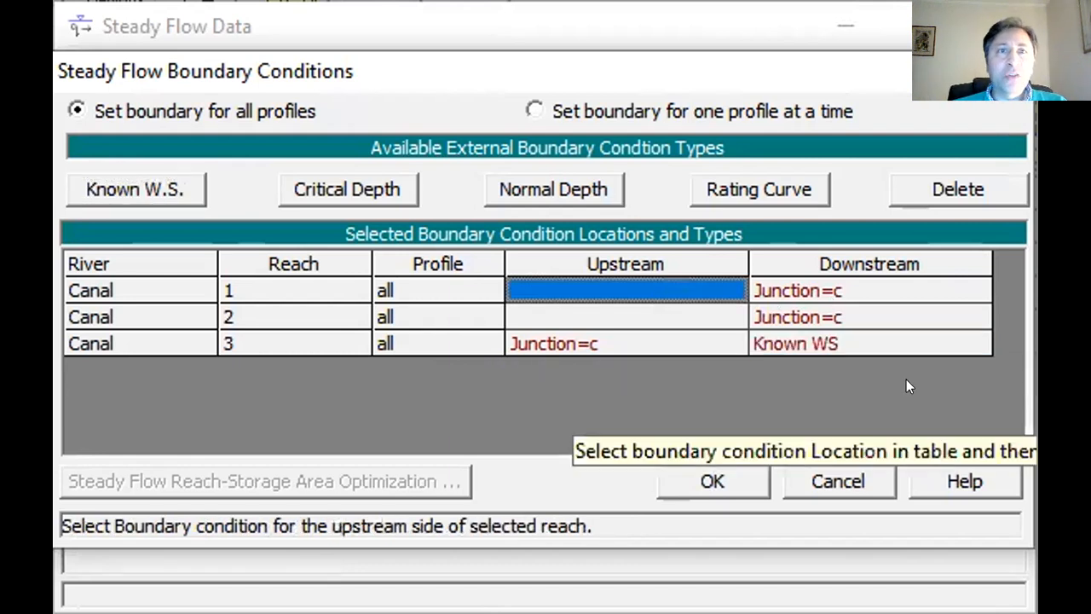
{"action": "left_click", "coordinate": [376, 189]}
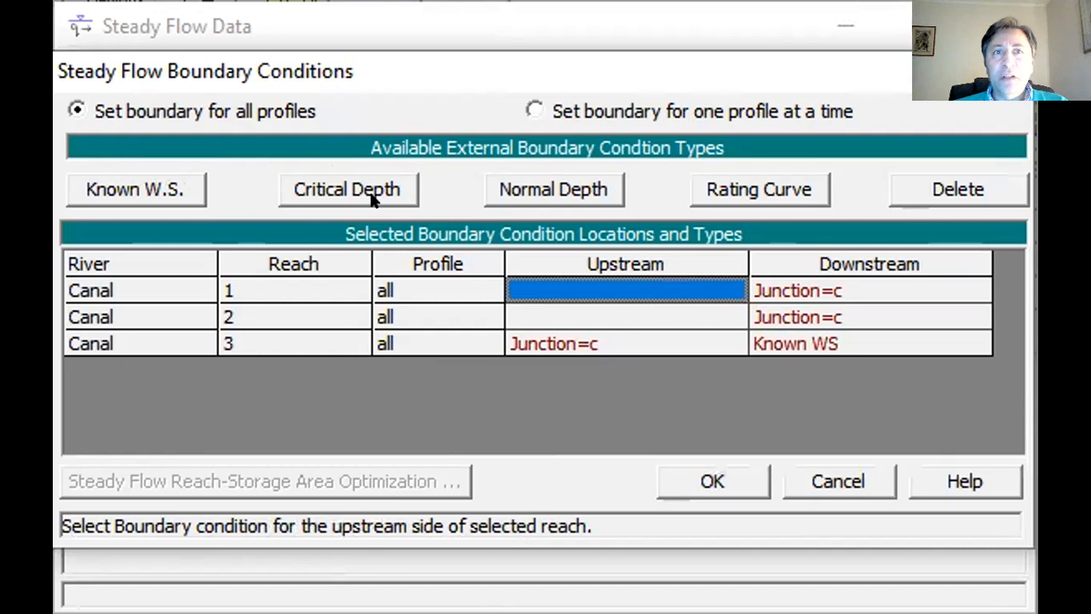
{"action": "left_click", "coordinate": [609, 317]}
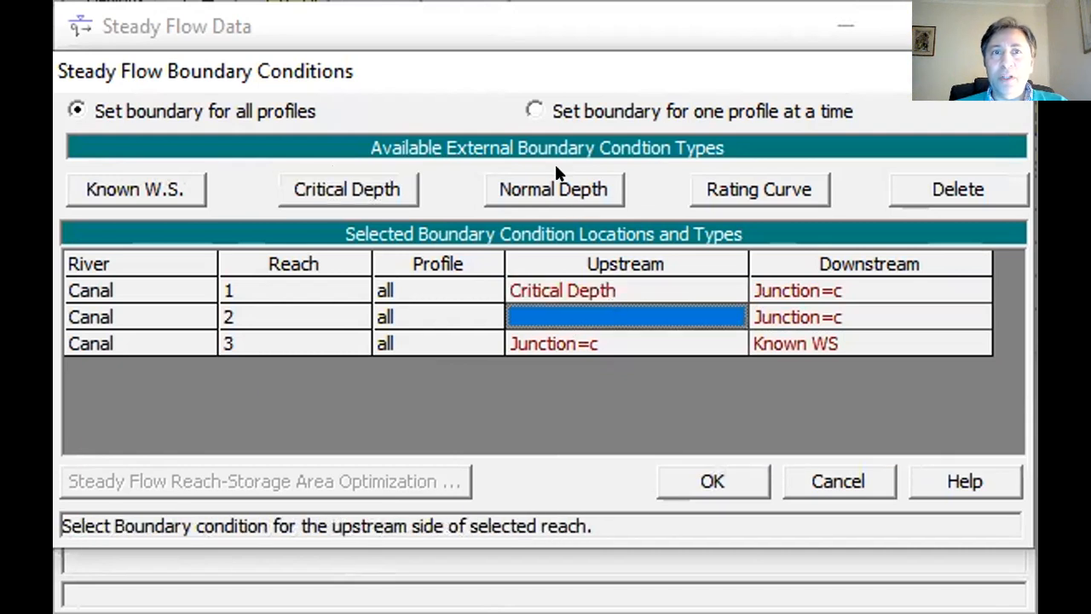
{"action": "left_click", "coordinate": [555, 188]}
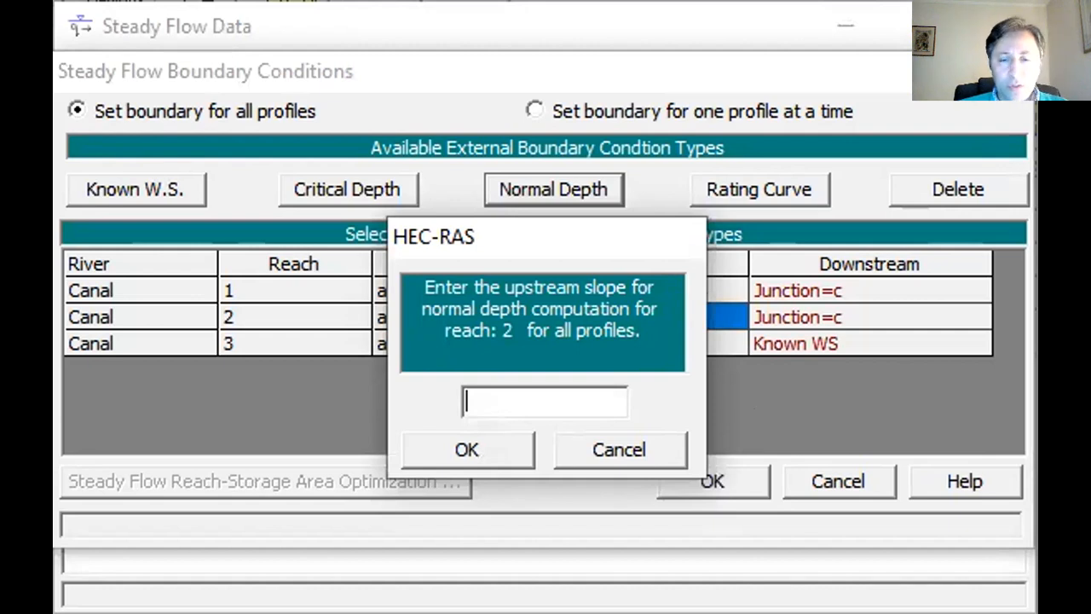
{"action": "type", "text": "0."}
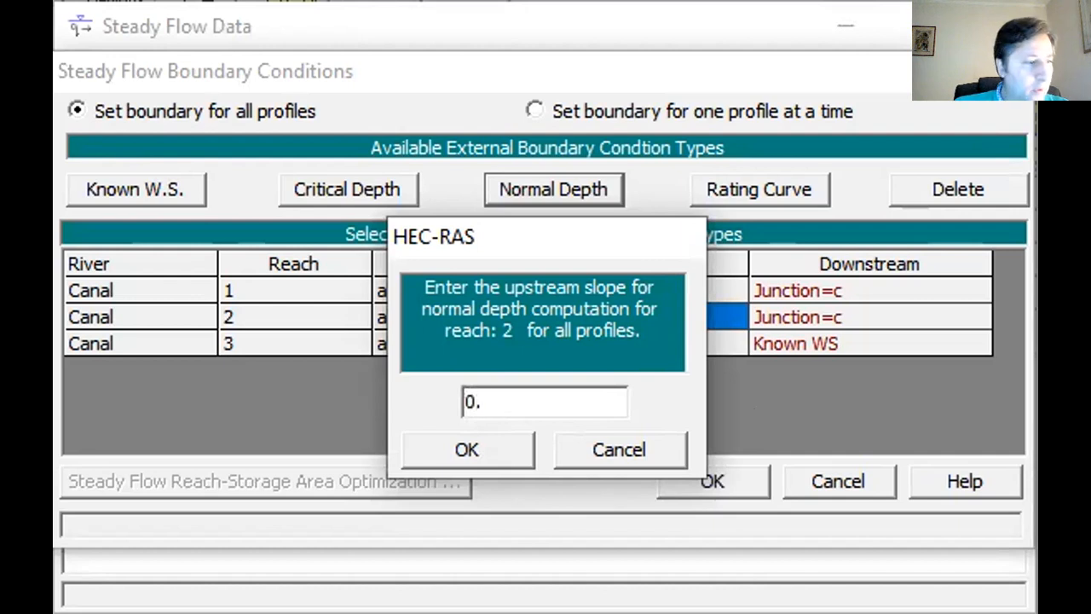
{"action": "type", "text": "005"}
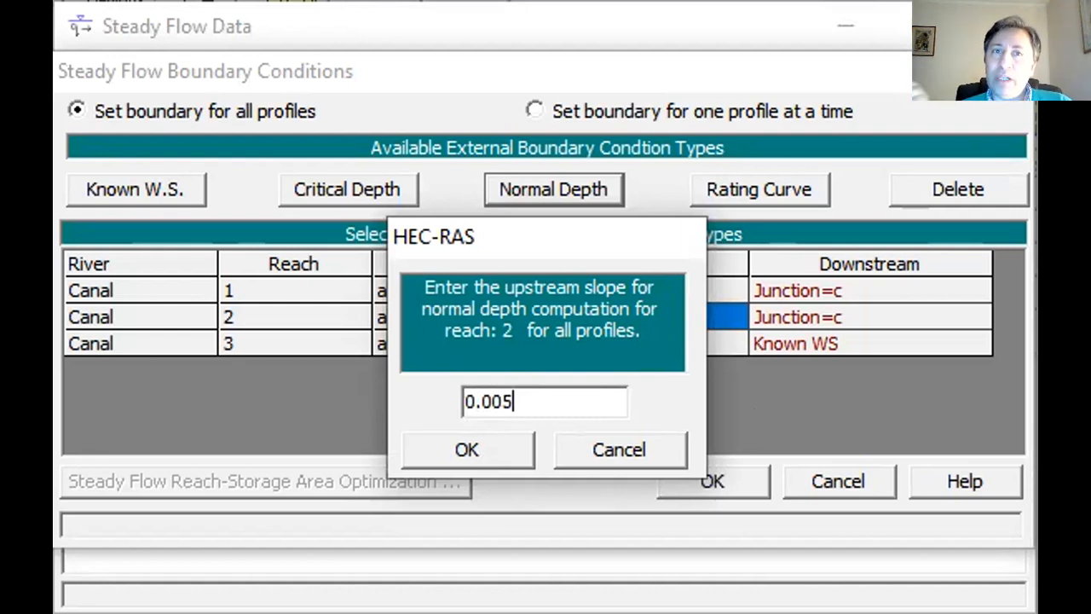
{"action": "left_click", "coordinate": [464, 452]}
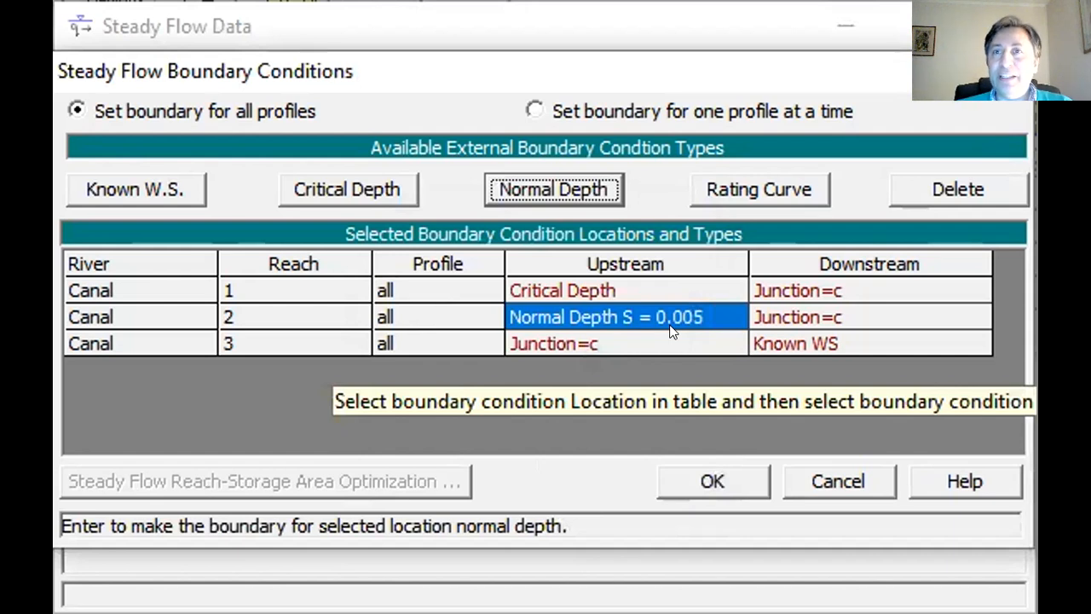
{"action": "left_click", "coordinate": [692, 483]}
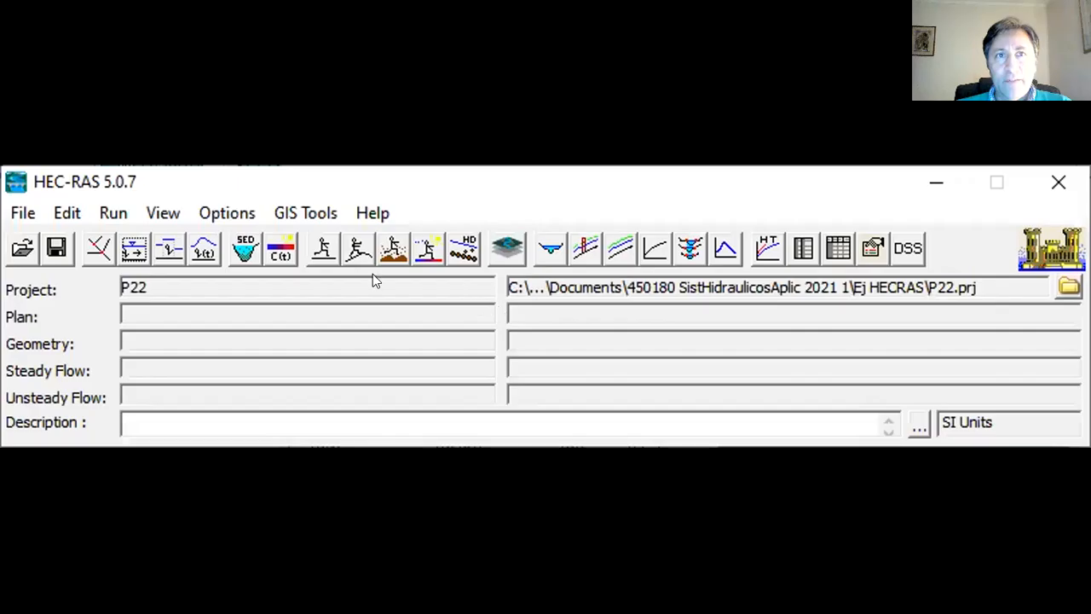
- Run the steady flow analysis and plot the water surface profiles of Canal reaches 1, 2 and 3 together
{"action": "left_click", "coordinate": [317, 256]}
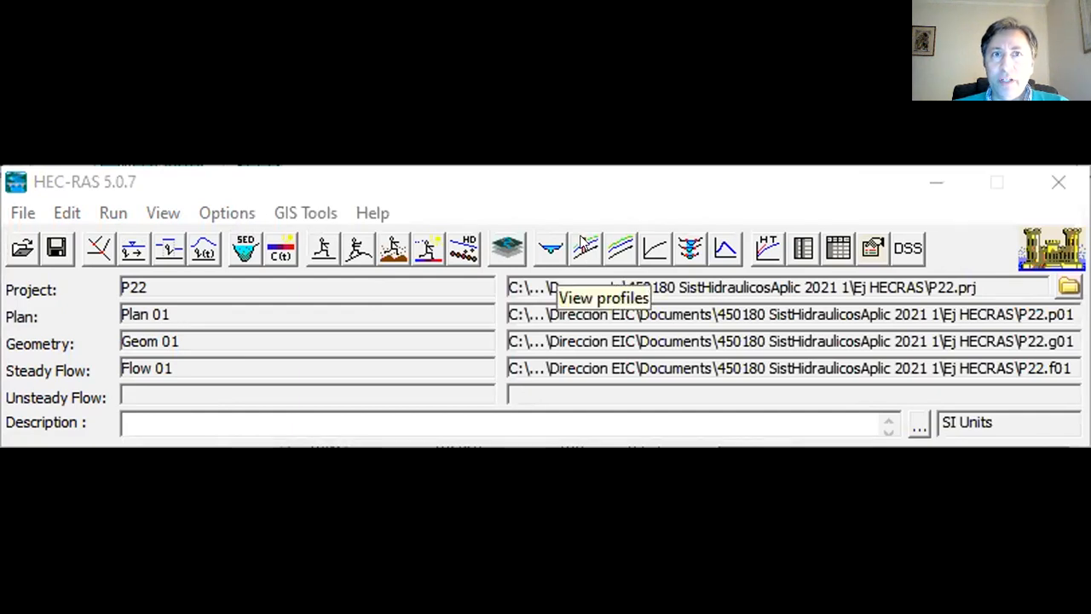
{"action": "left_click", "coordinate": [583, 244]}
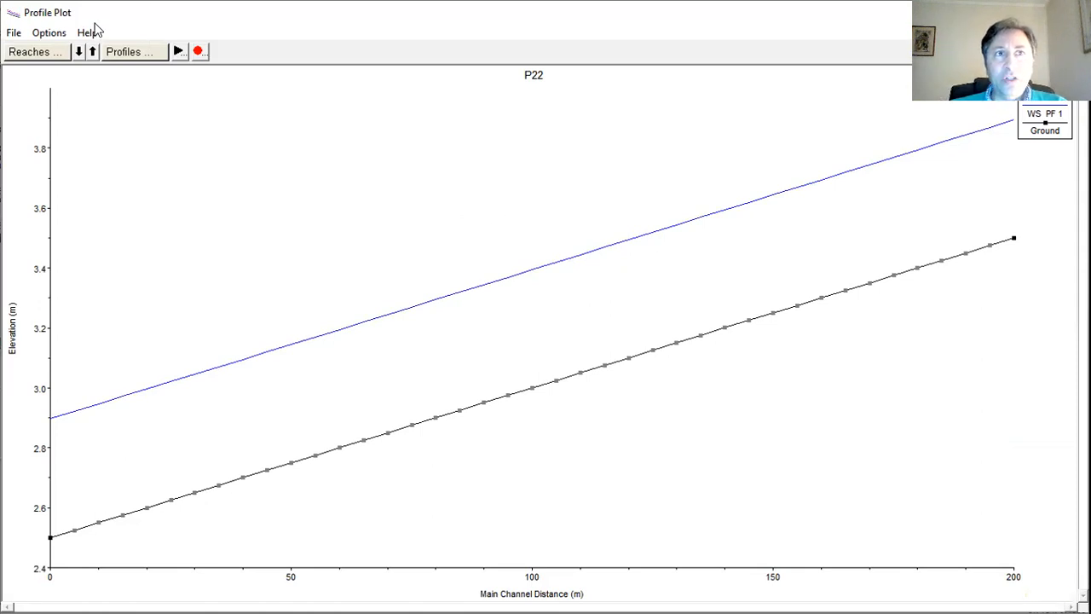
{"action": "left_click", "coordinate": [19, 51]}
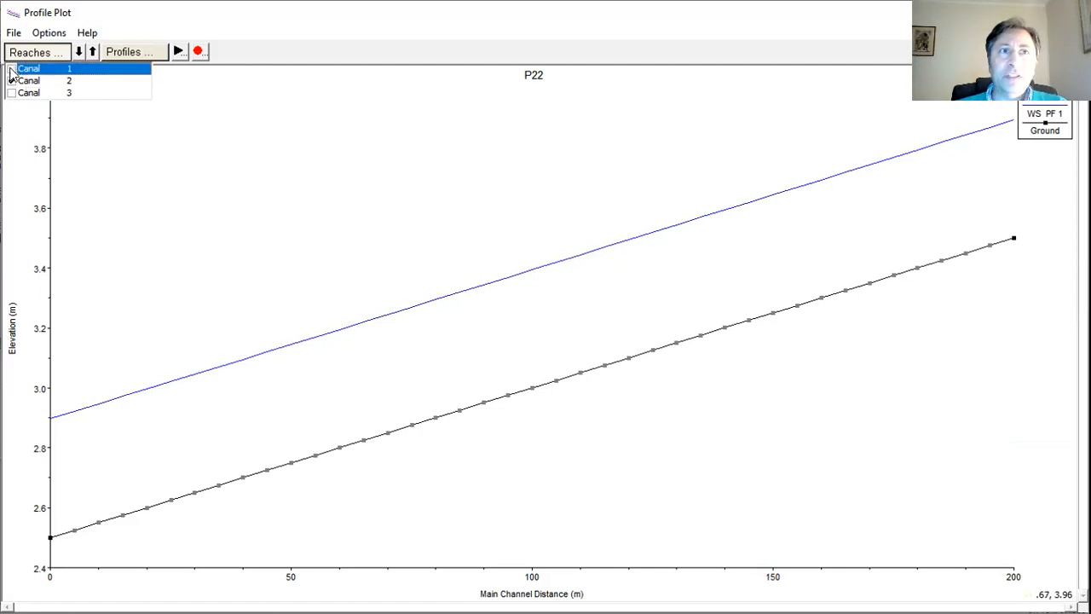
{"action": "left_click", "coordinate": [11, 69]}
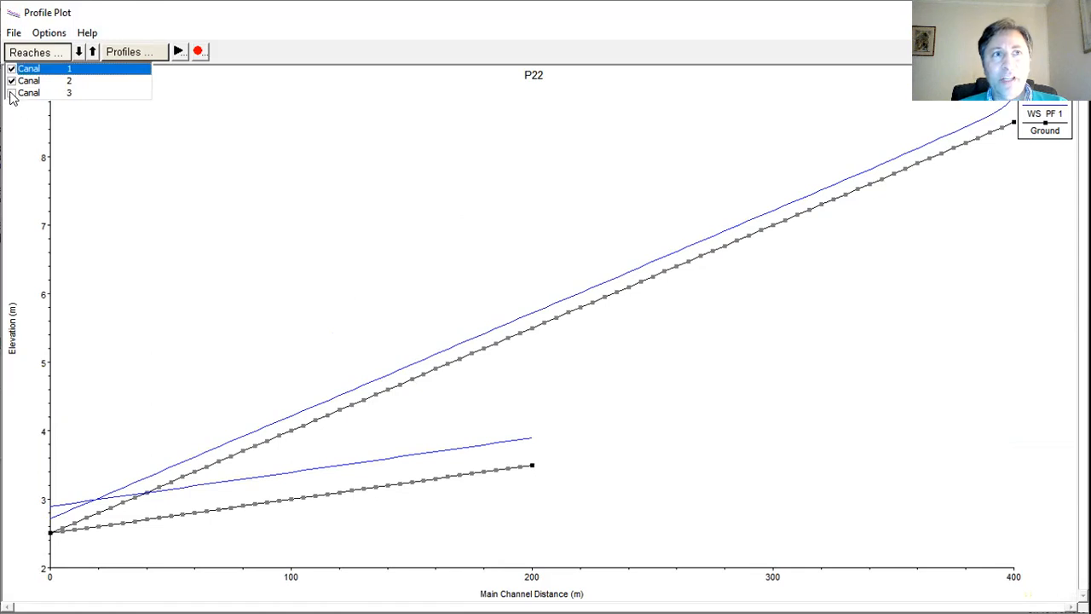
{"action": "left_click", "coordinate": [11, 93]}
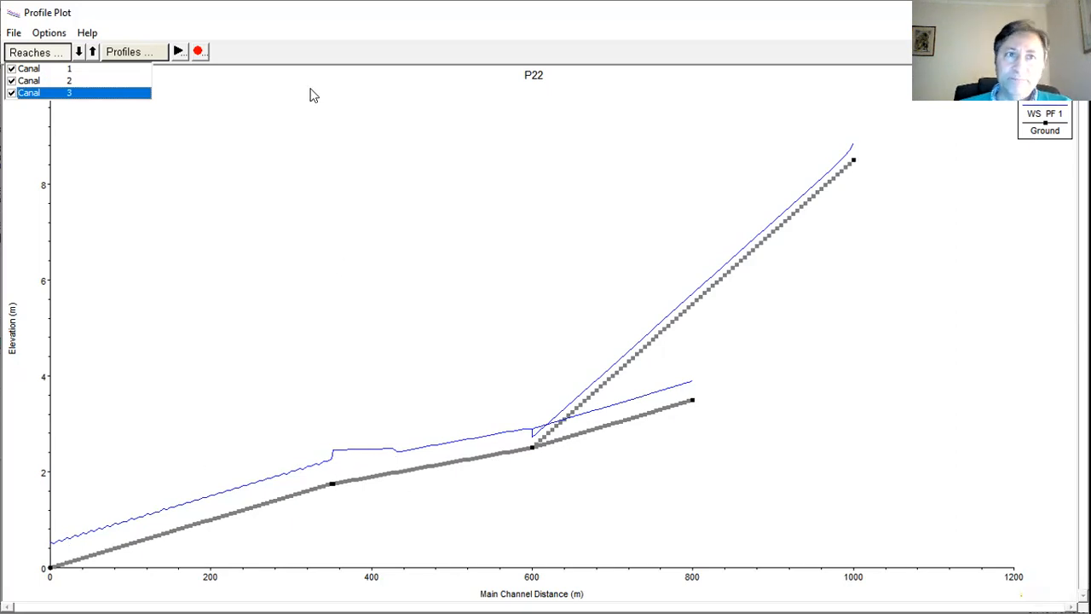
- Compare the water surface profile plot with reach 2 hidden and with reach 1 hidden, restoring all three reaches
{"action": "left_click", "coordinate": [269, 181]}
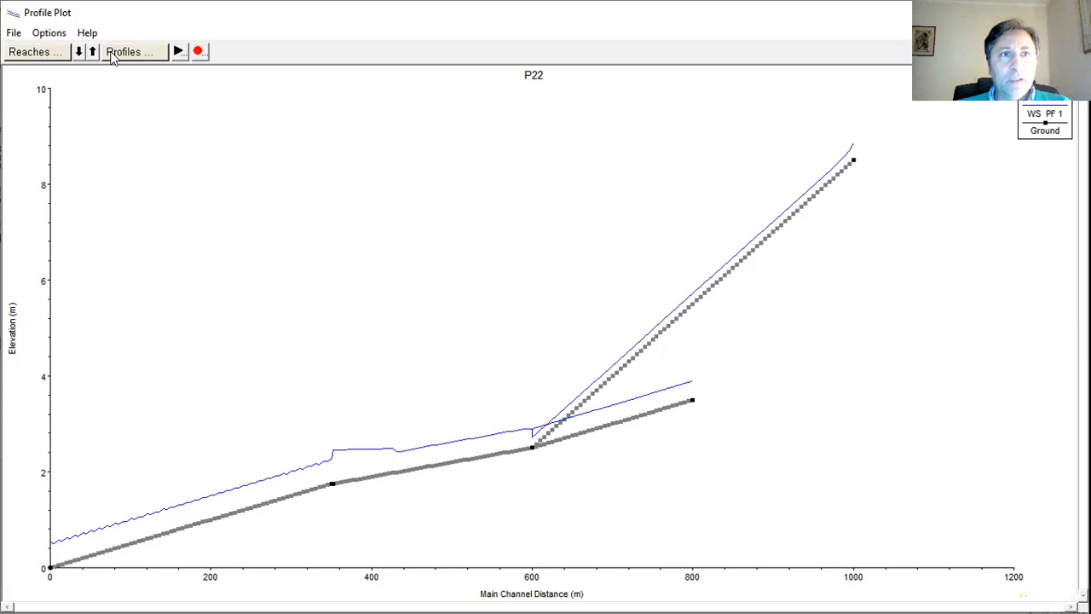
{"action": "left_click", "coordinate": [51, 52]}
{"action": "left_click", "coordinate": [12, 81]}
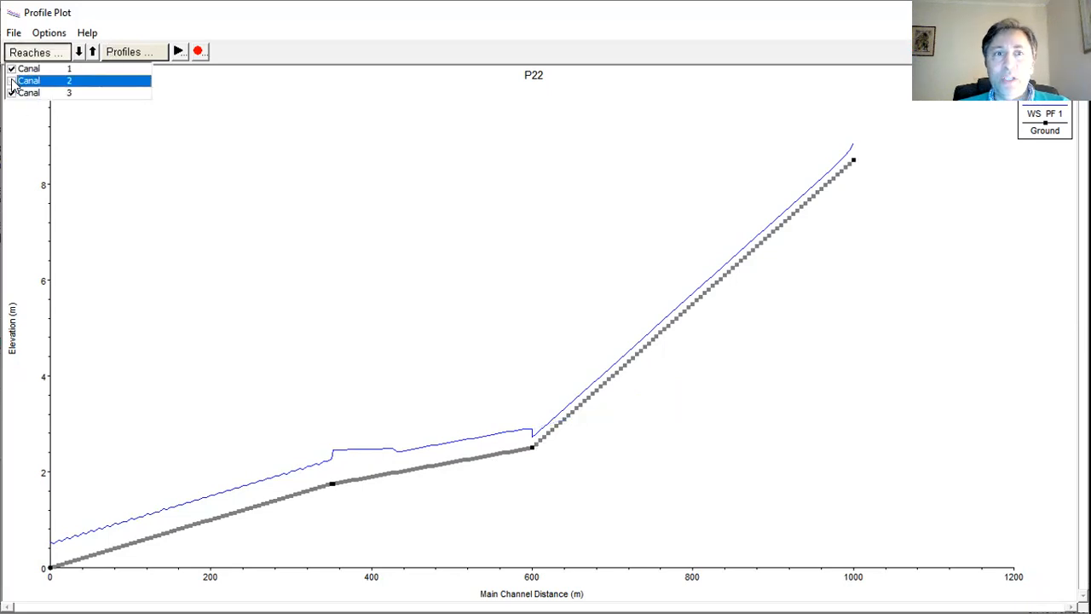
{"action": "left_click", "coordinate": [12, 81]}
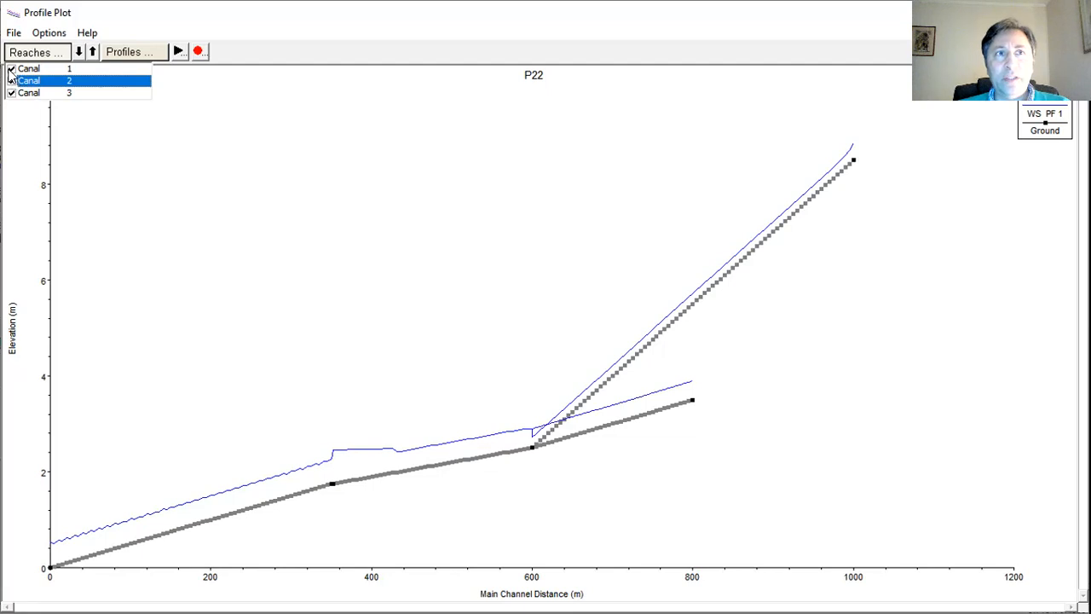
{"action": "left_click", "coordinate": [11, 69]}
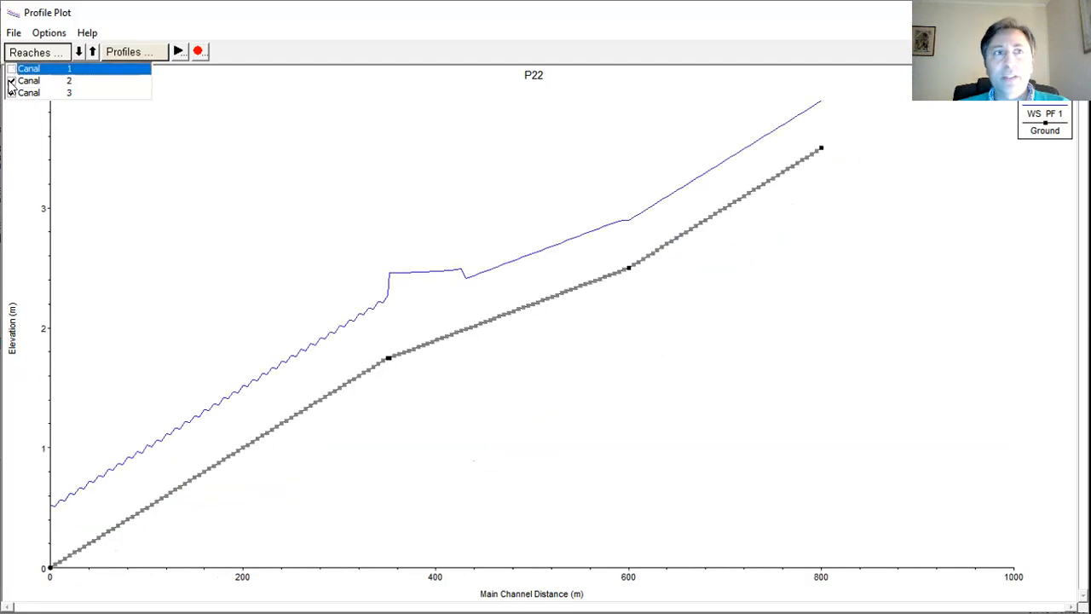
{"action": "left_click", "coordinate": [11, 69]}
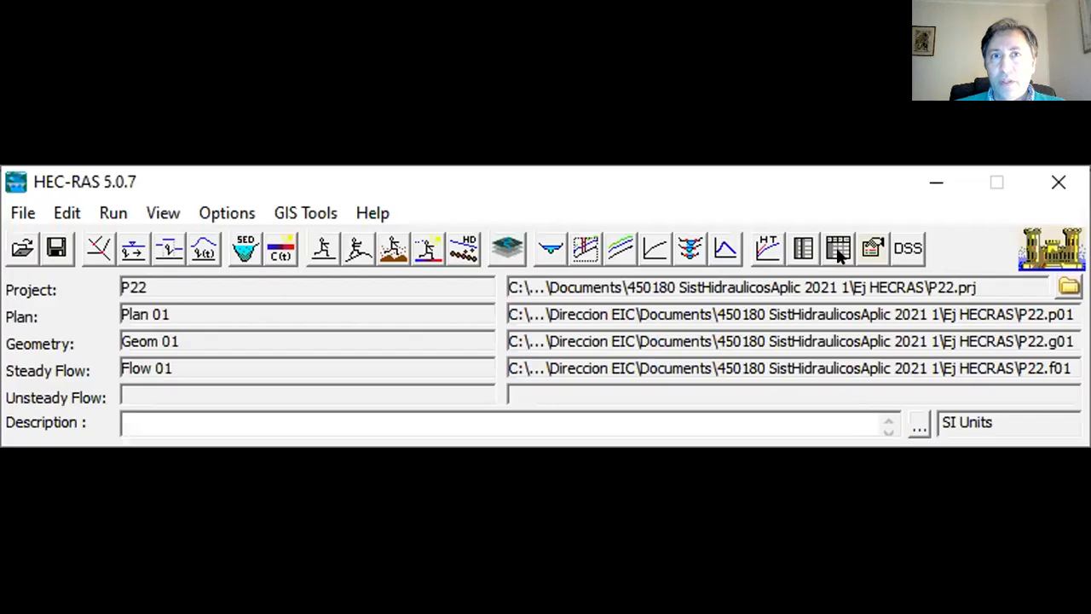
- Review the errors, warnings and notes summary, and plot the Froude number along all three Canal reaches
{"action": "left_click", "coordinate": [872, 247]}
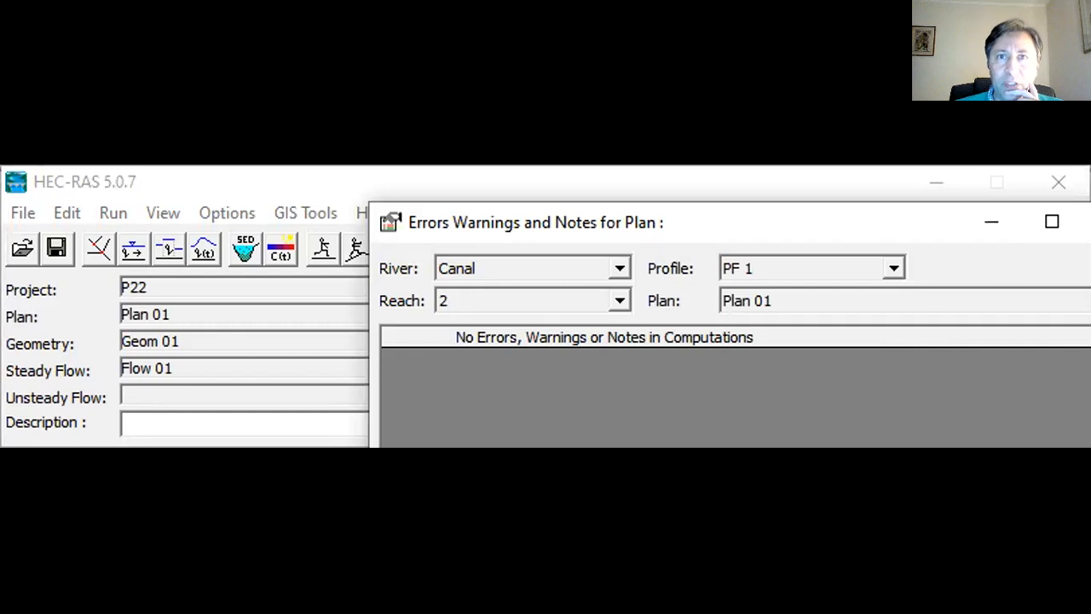
{"action": "left_click", "coordinate": [1088, 221]}
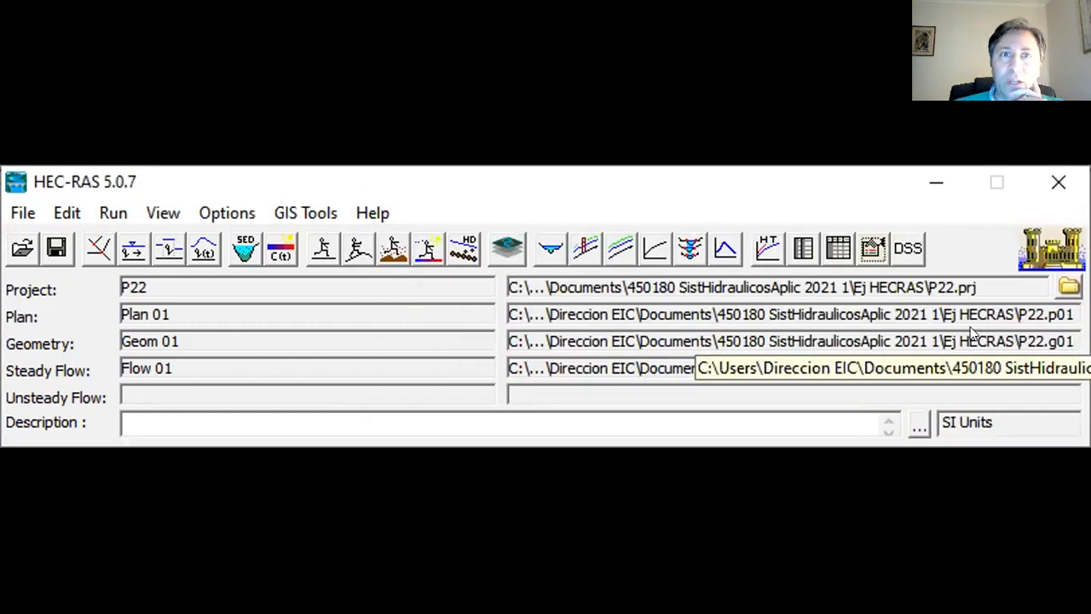
{"action": "left_click", "coordinate": [612, 246]}
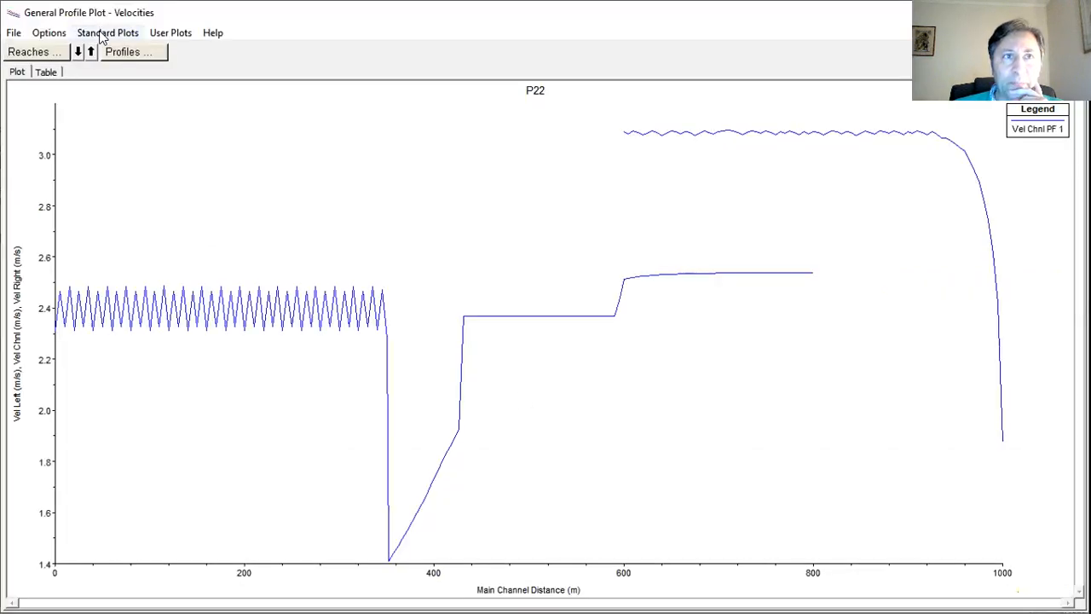
{"action": "left_click", "coordinate": [119, 32]}
{"action": "left_click", "coordinate": [134, 139]}
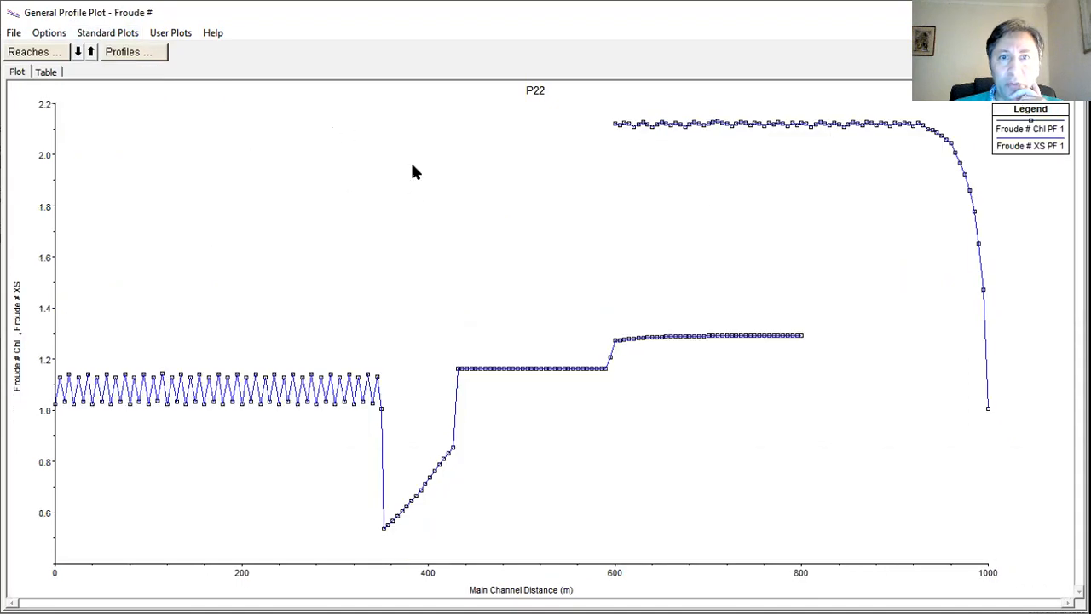
{"action": "left_click", "coordinate": [36, 53]}
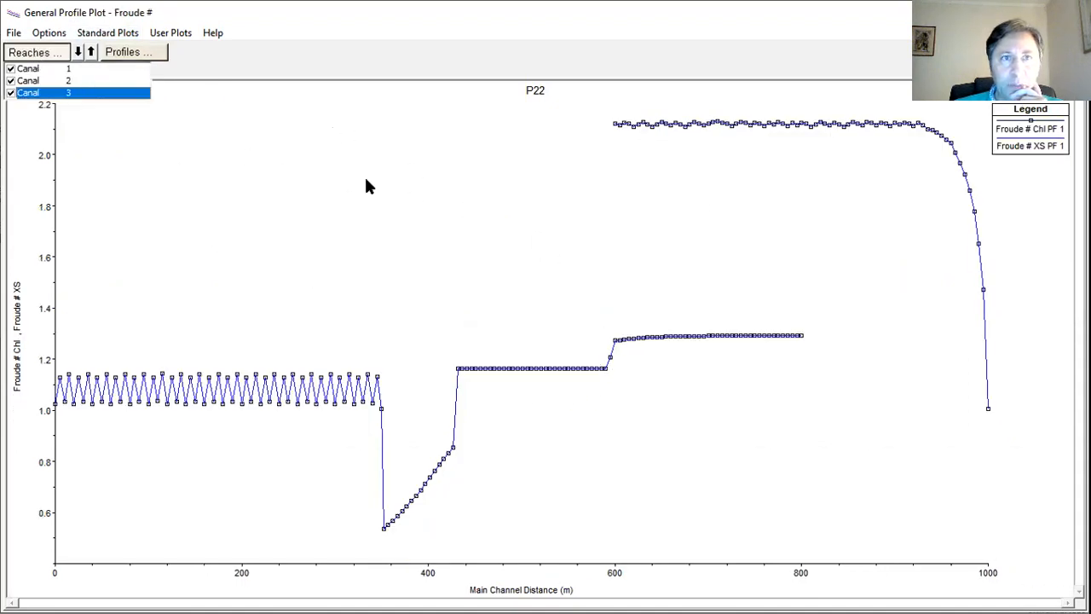
{"action": "left_click", "coordinate": [479, 202]}
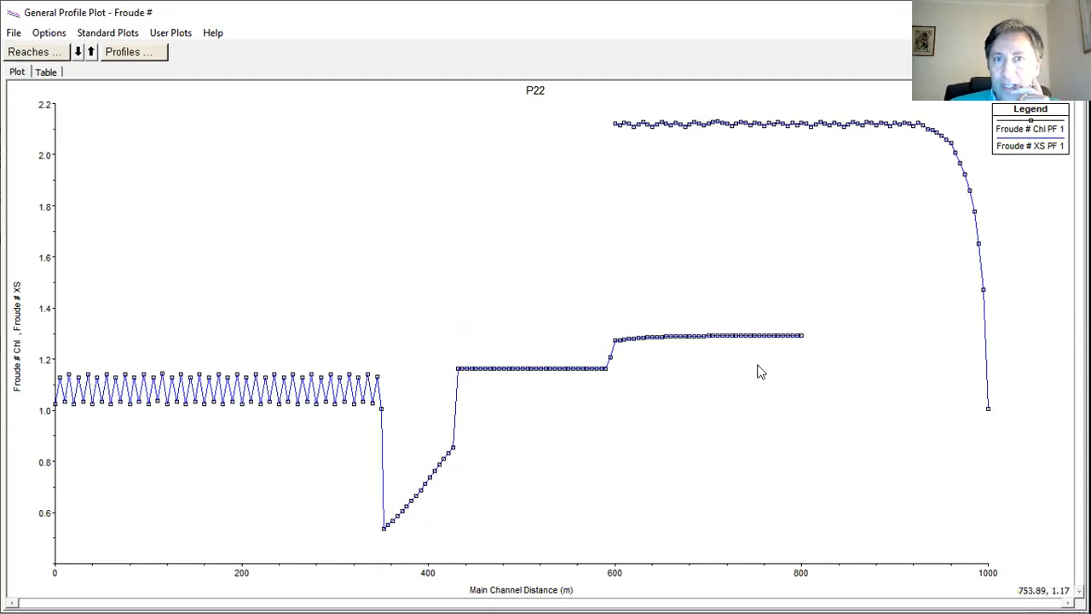
- Examine the Froude number plot without reach 1 and for reach 2 alone, and restore all reaches
{"action": "left_click", "coordinate": [34, 51]}
{"action": "left_click", "coordinate": [10, 68]}
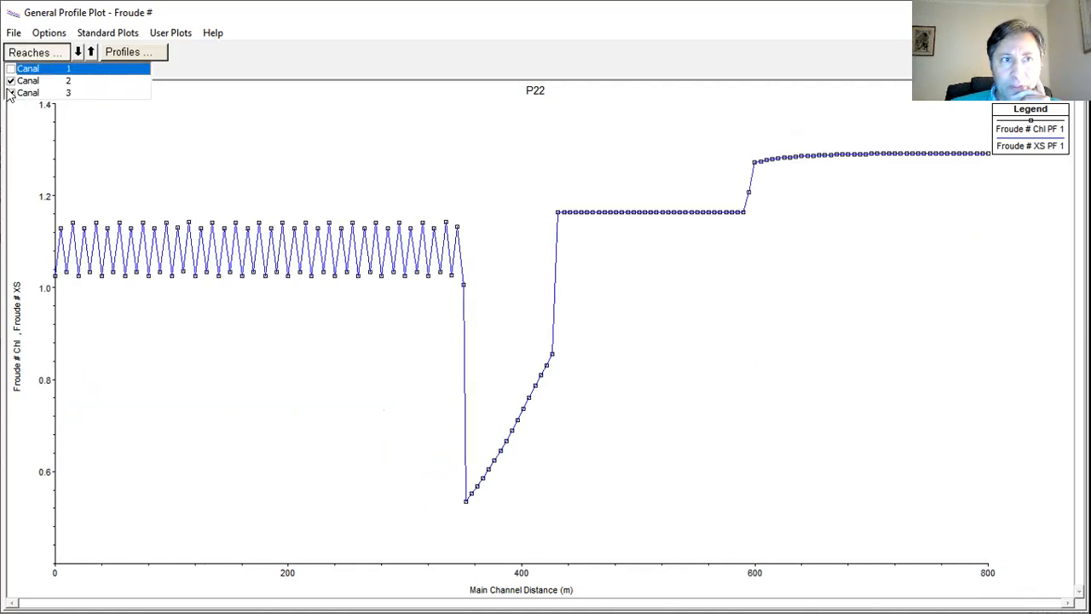
{"action": "left_click", "coordinate": [10, 92]}
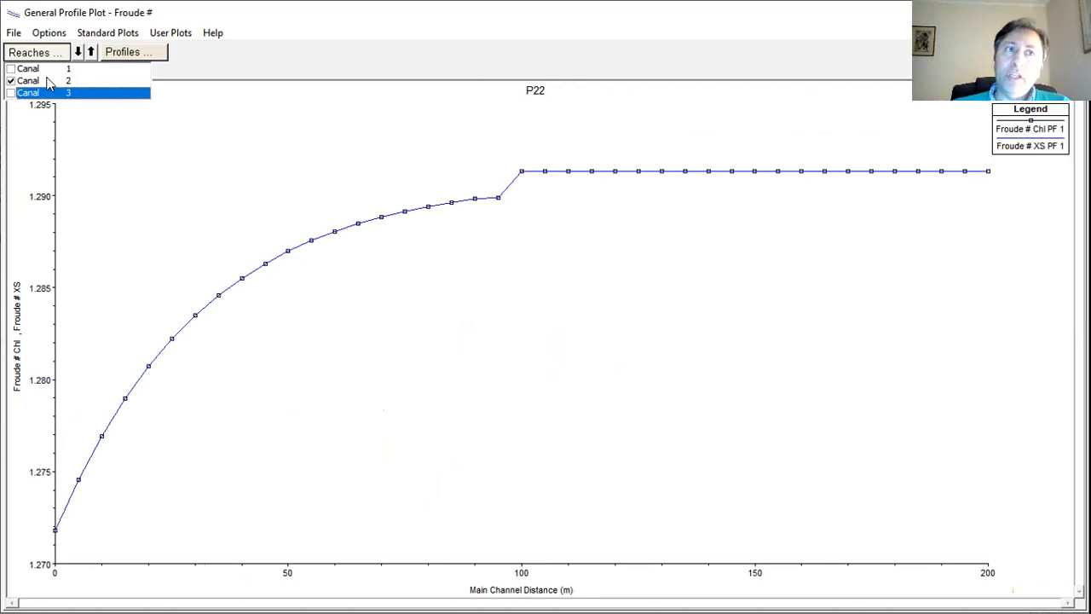
{"action": "left_click", "coordinate": [12, 93]}
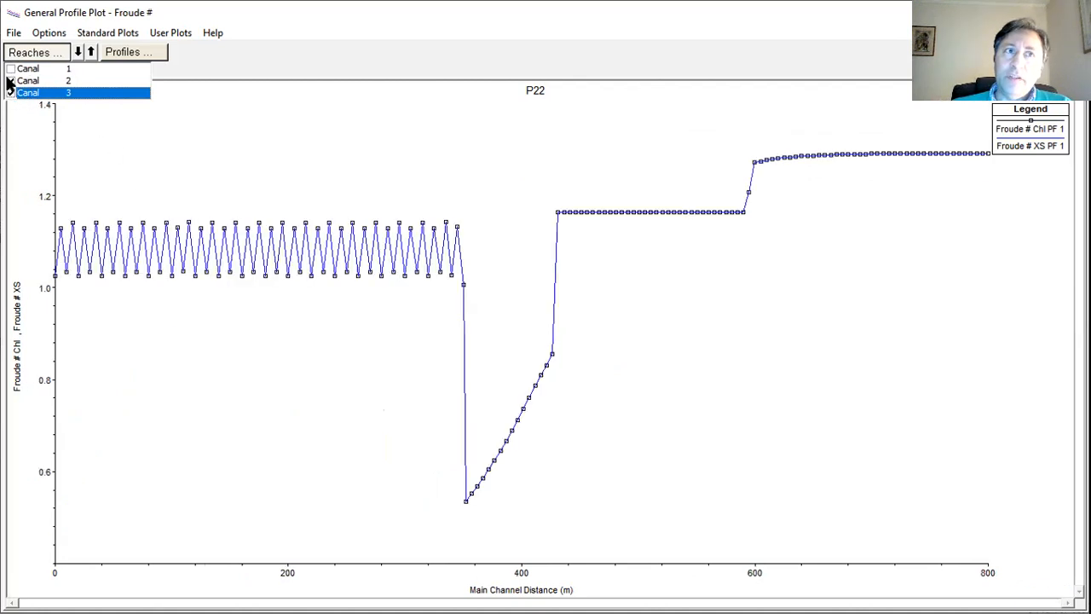
{"action": "left_click", "coordinate": [11, 68]}
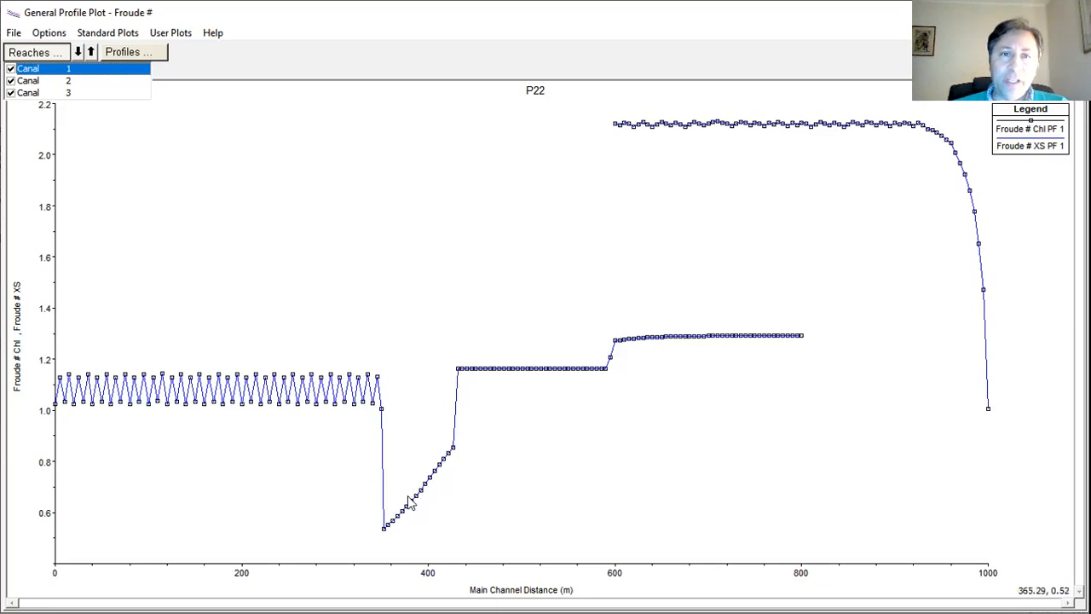
- Examine the standard profile plots of hydraulic depth, flow and velocities for all three reaches
{"action": "left_click", "coordinate": [110, 32]}
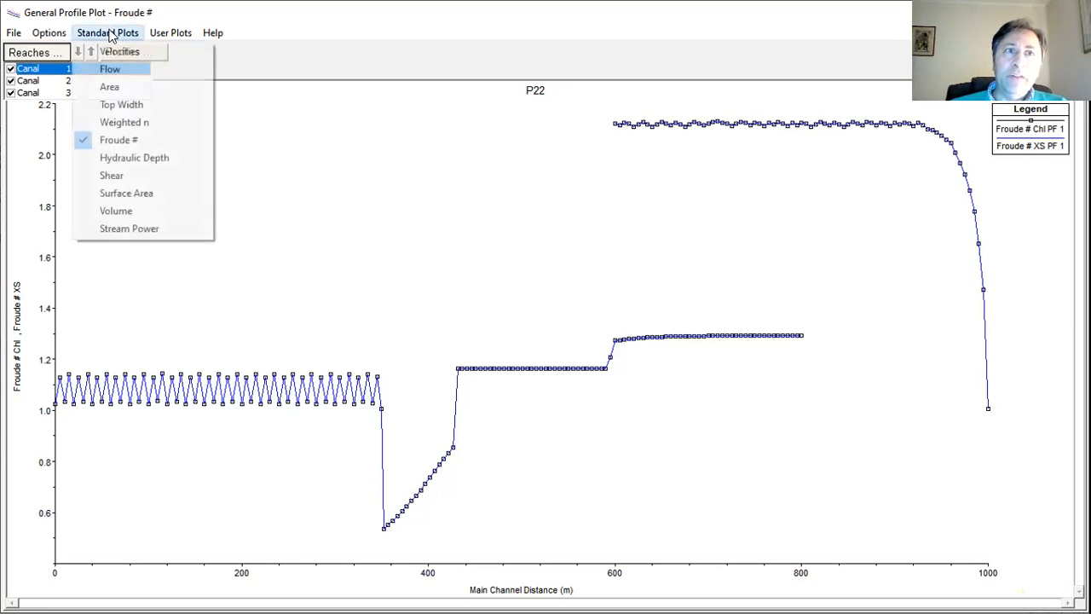
{"action": "left_click", "coordinate": [123, 158]}
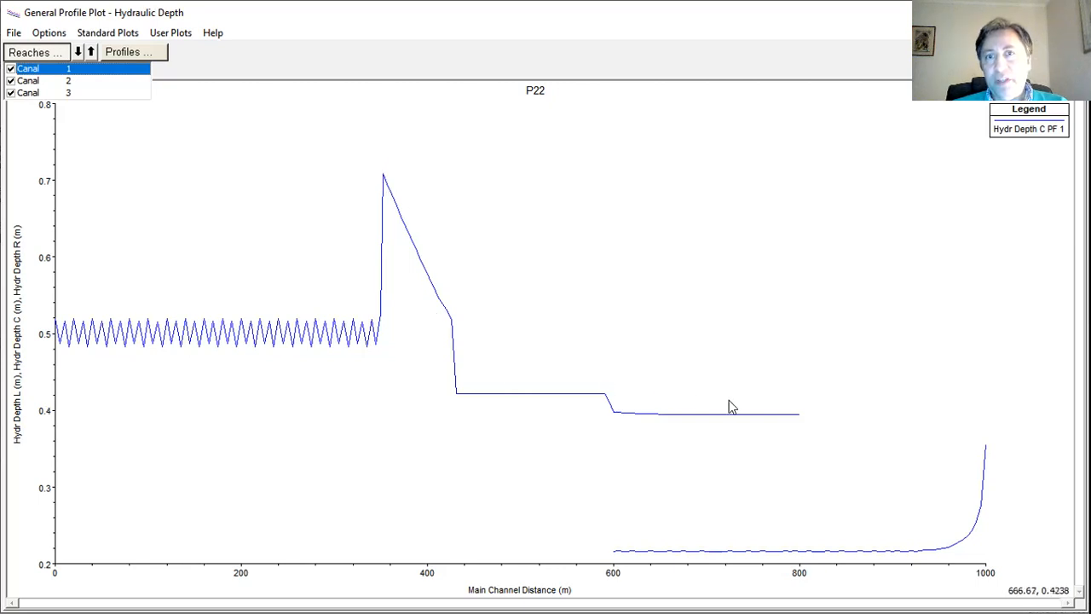
{"action": "left_click", "coordinate": [104, 38]}
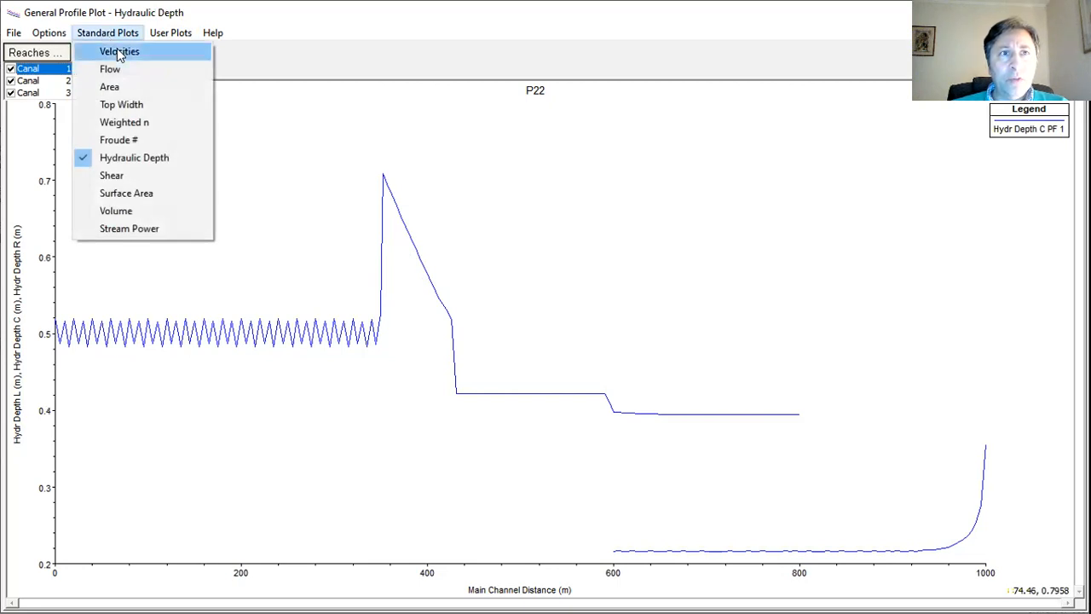
{"action": "left_click", "coordinate": [107, 72]}
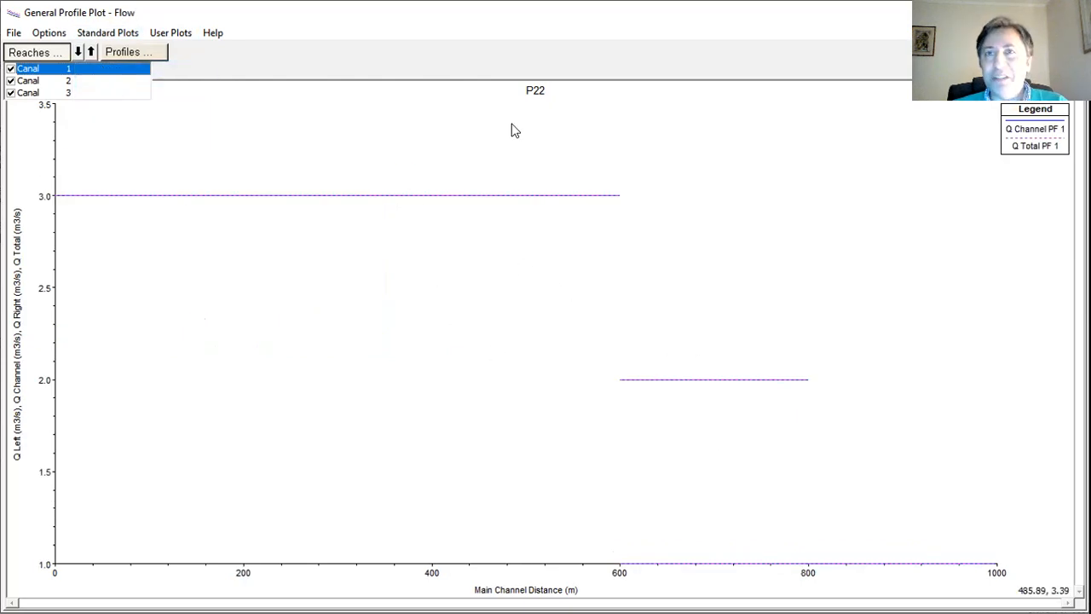
{"action": "left_click", "coordinate": [114, 36]}
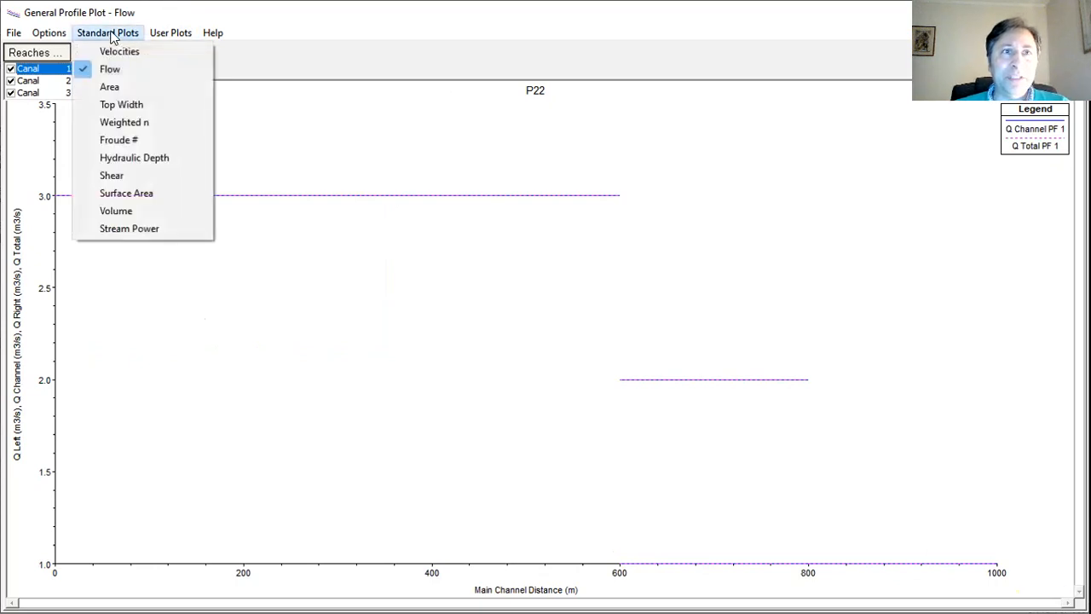
{"action": "left_click", "coordinate": [128, 54]}
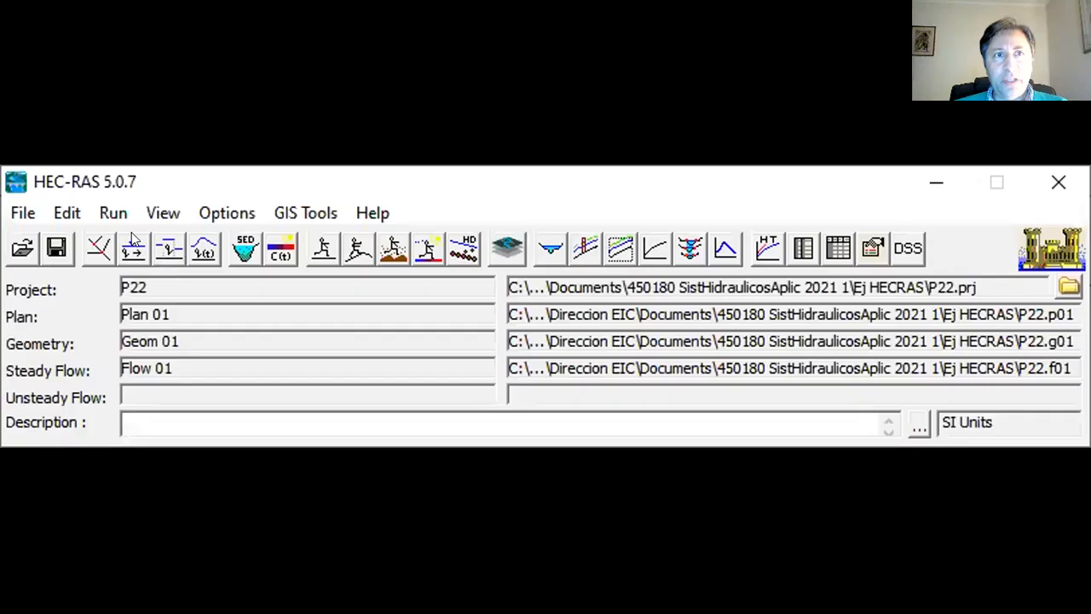
- Change the upstream boundary condition of reach 2 to Critical Depth, accept it and close the steady flow data
{"action": "left_click", "coordinate": [133, 248]}
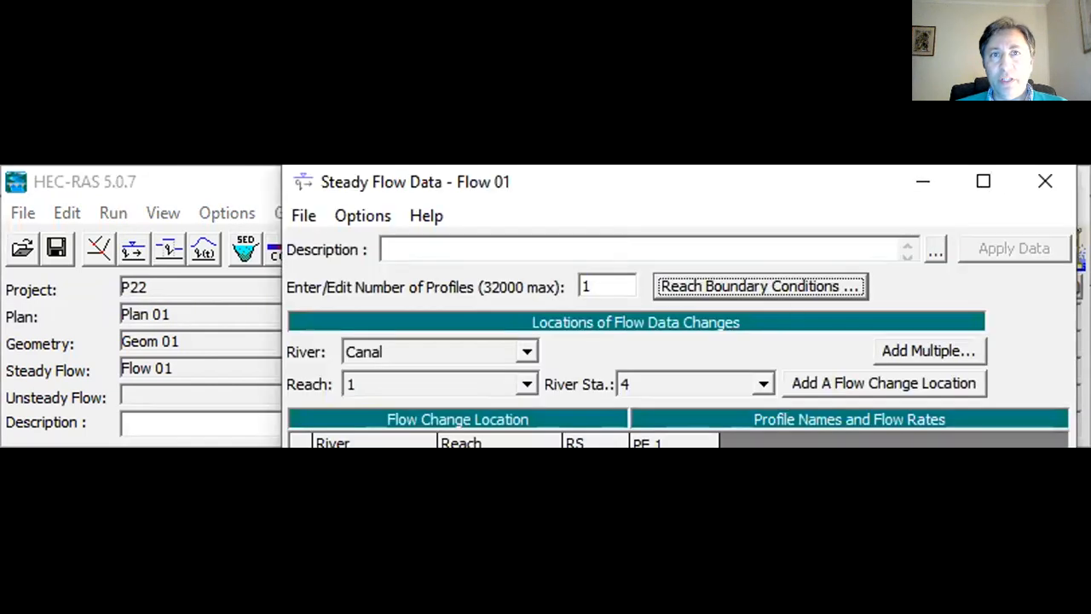
{"action": "left_click", "coordinate": [716, 285]}
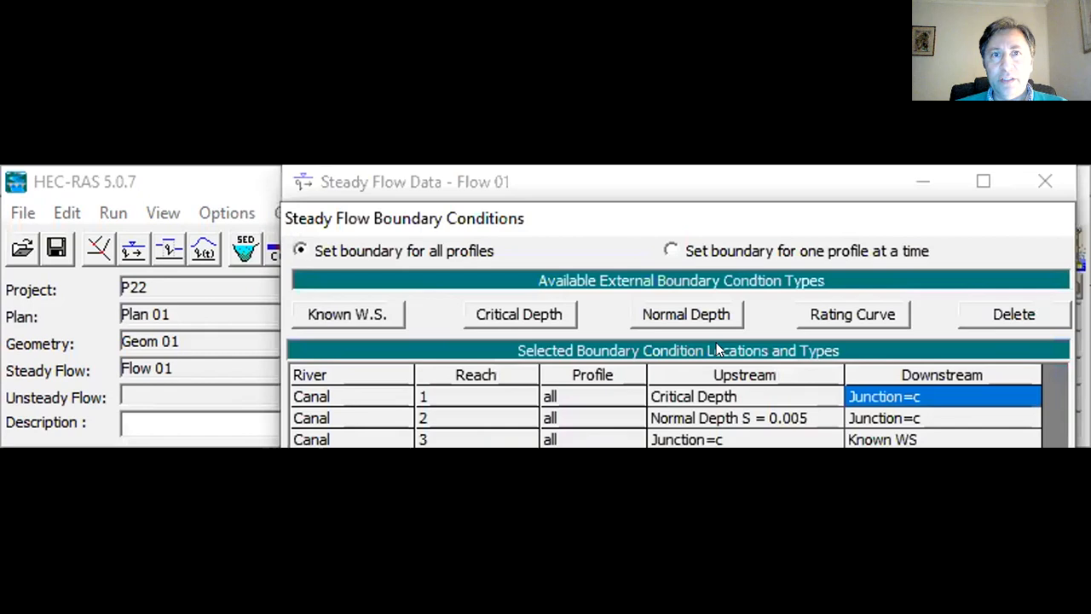
{"action": "left_click", "coordinate": [740, 412]}
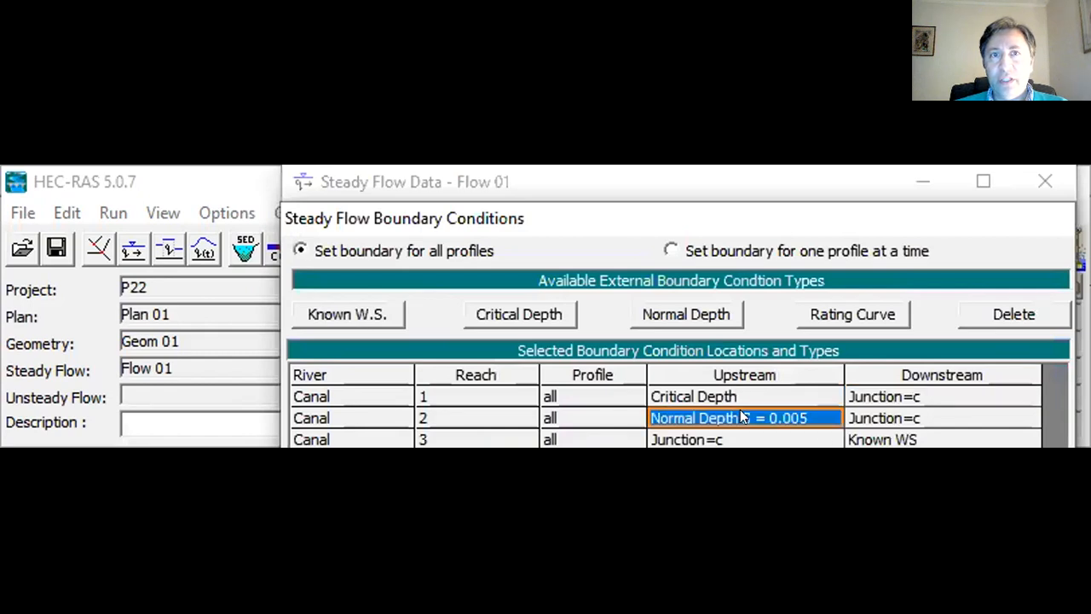
{"action": "double_click", "coordinate": [741, 414]}
{"action": "left_click", "coordinate": [613, 490]}
{"action": "left_click", "coordinate": [503, 319]}
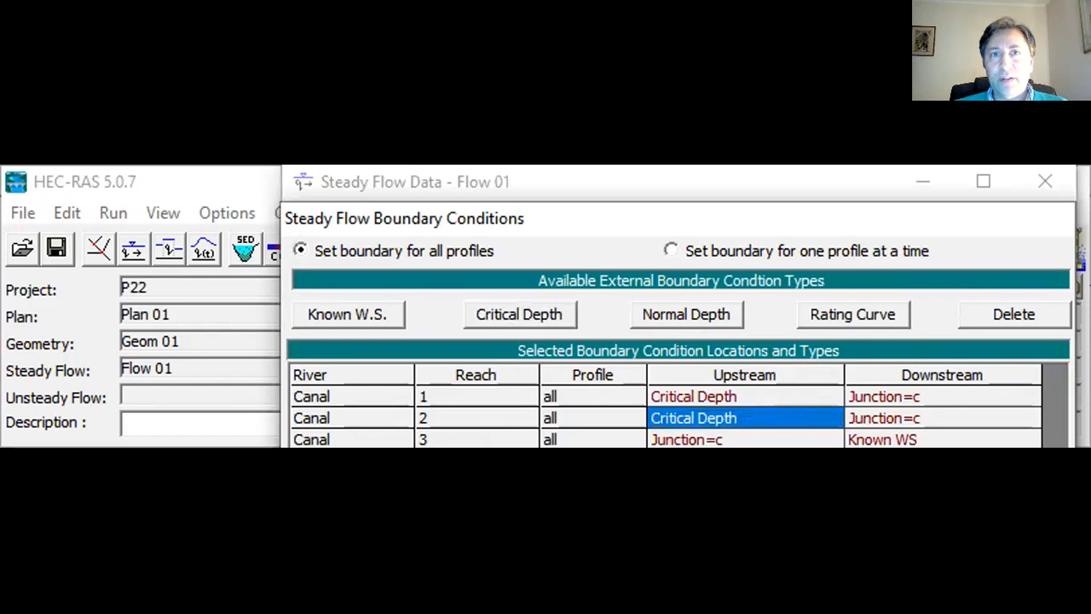
{"action": "key", "text": "Return"}
{"action": "left_click", "coordinate": [972, 247]}
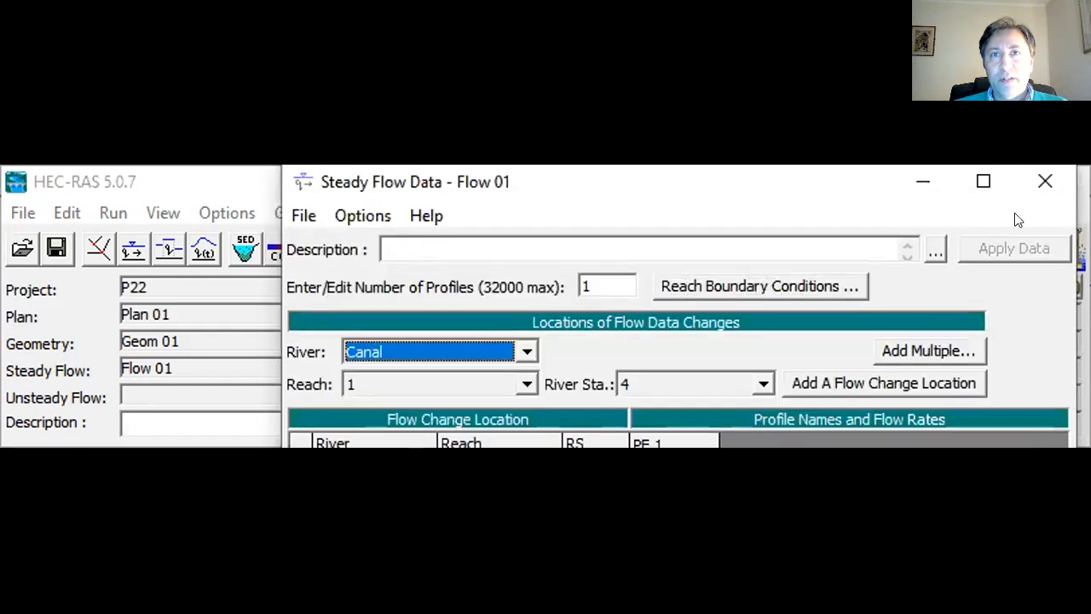
{"action": "left_click", "coordinate": [1039, 180]}
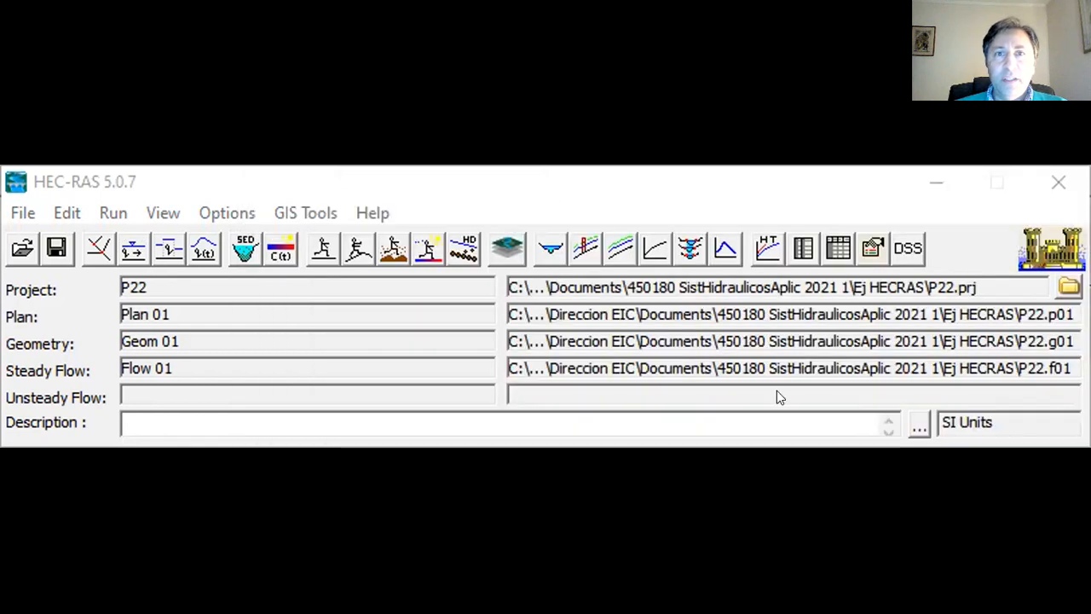
- Plot the Froude number profile for the revised boundary conditions and return to the main project window
{"action": "left_click", "coordinate": [611, 247]}
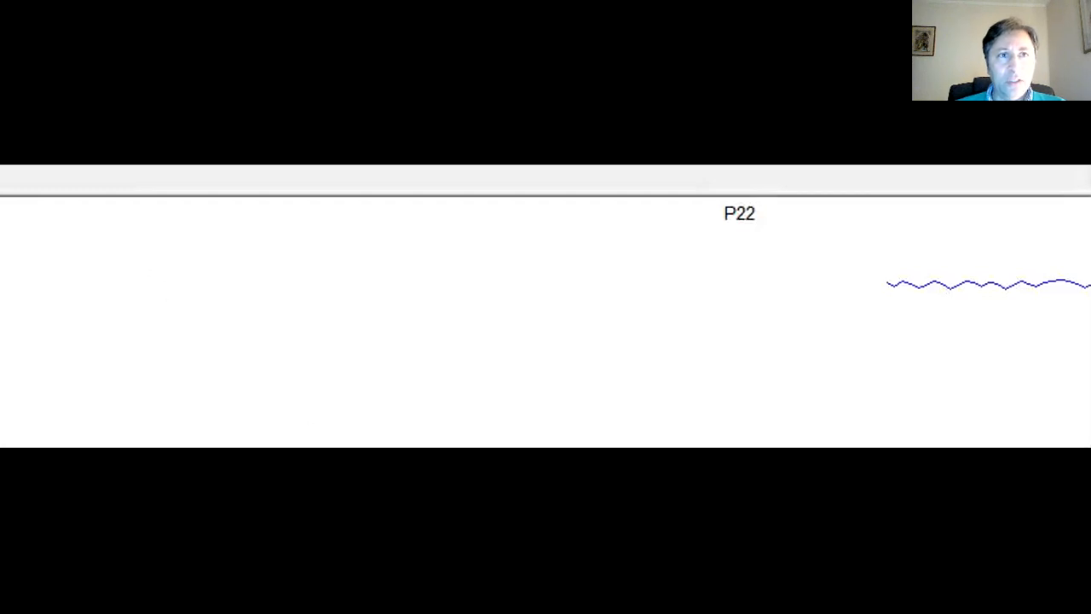
{"action": "left_click", "coordinate": [67, 295]}
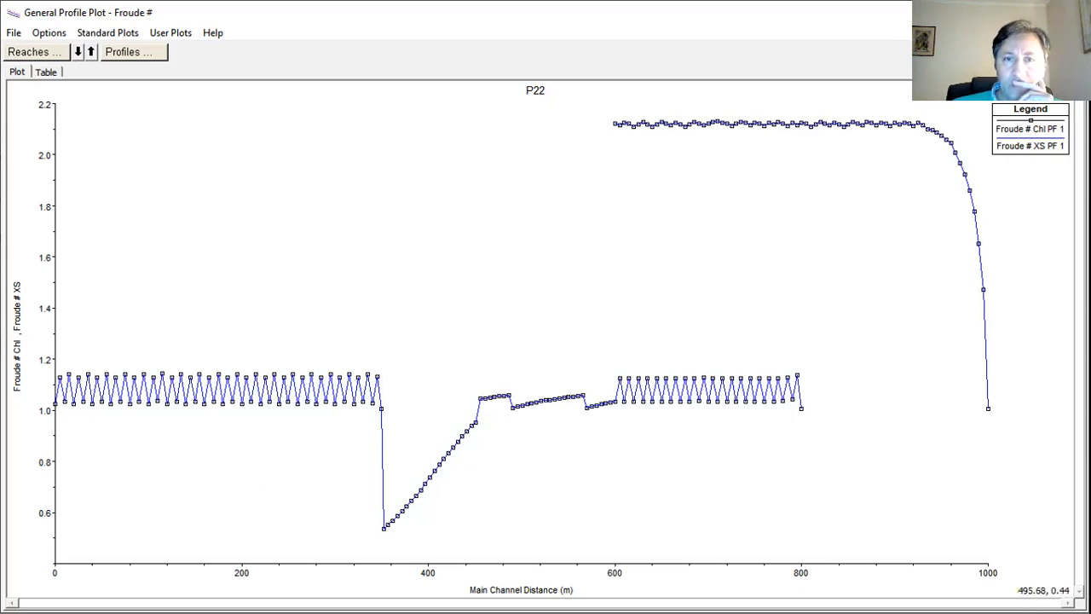
{"action": "key", "text": "alt+Tab"}
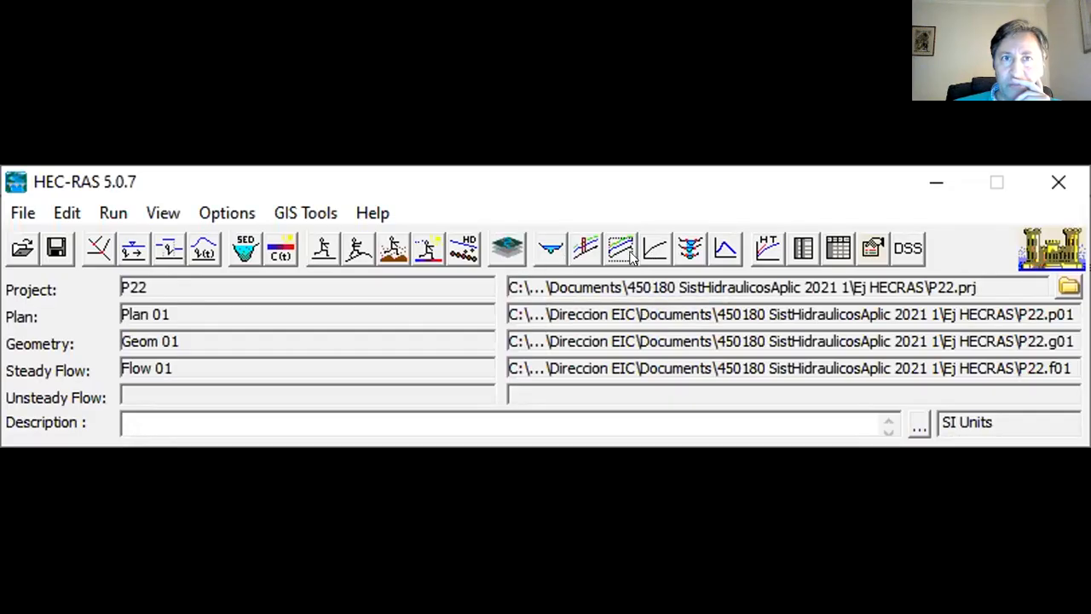
- Open the cross section plots and view the upstream sections of Canal reaches 2, 1 and 3
{"action": "left_click", "coordinate": [549, 244]}
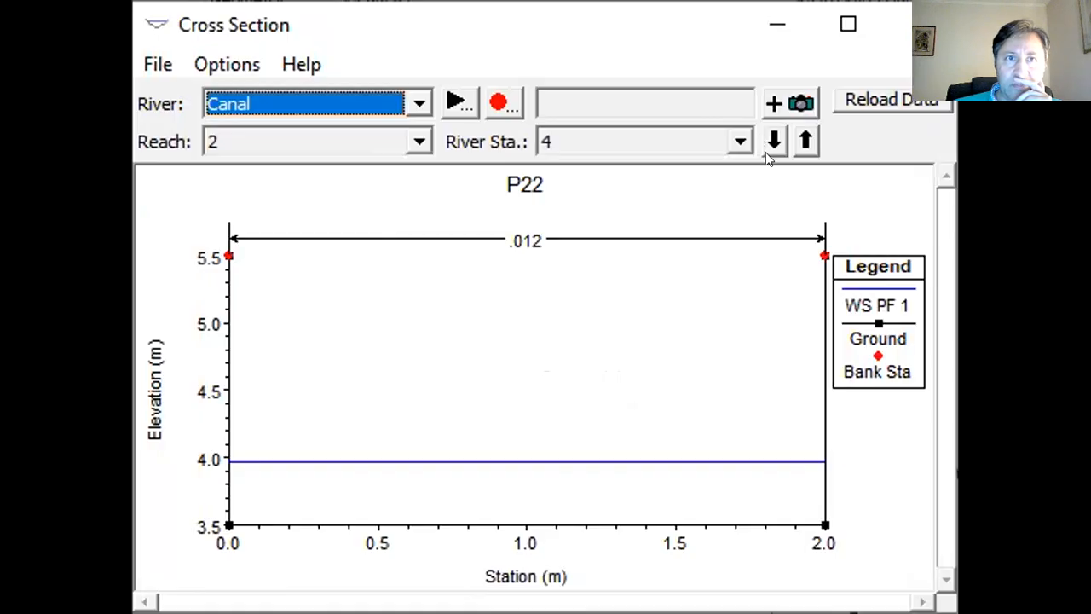
{"action": "left_click", "coordinate": [740, 140]}
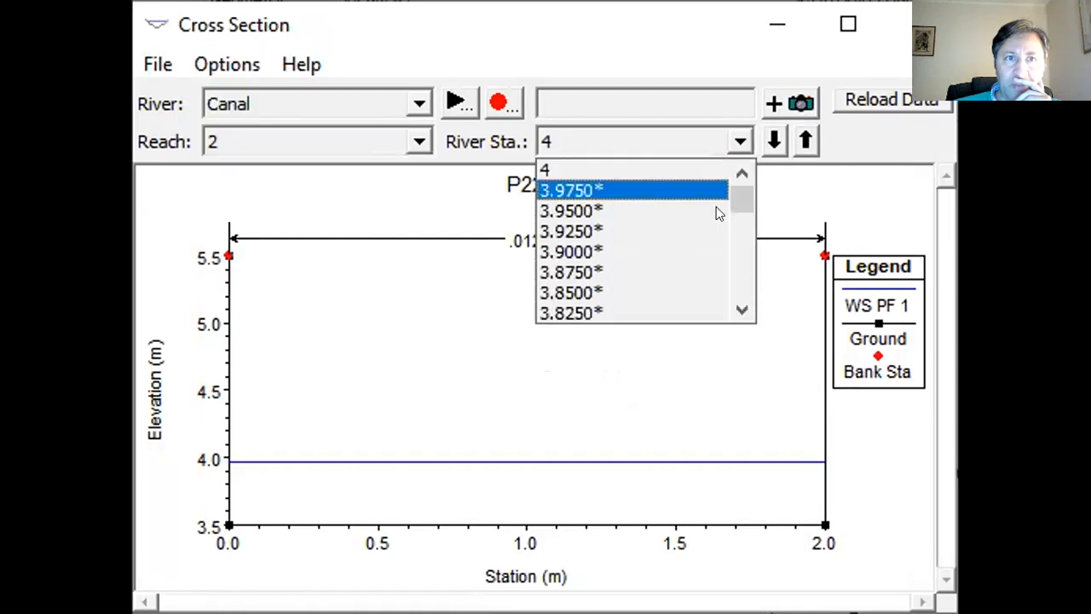
{"action": "left_click", "coordinate": [416, 140]}
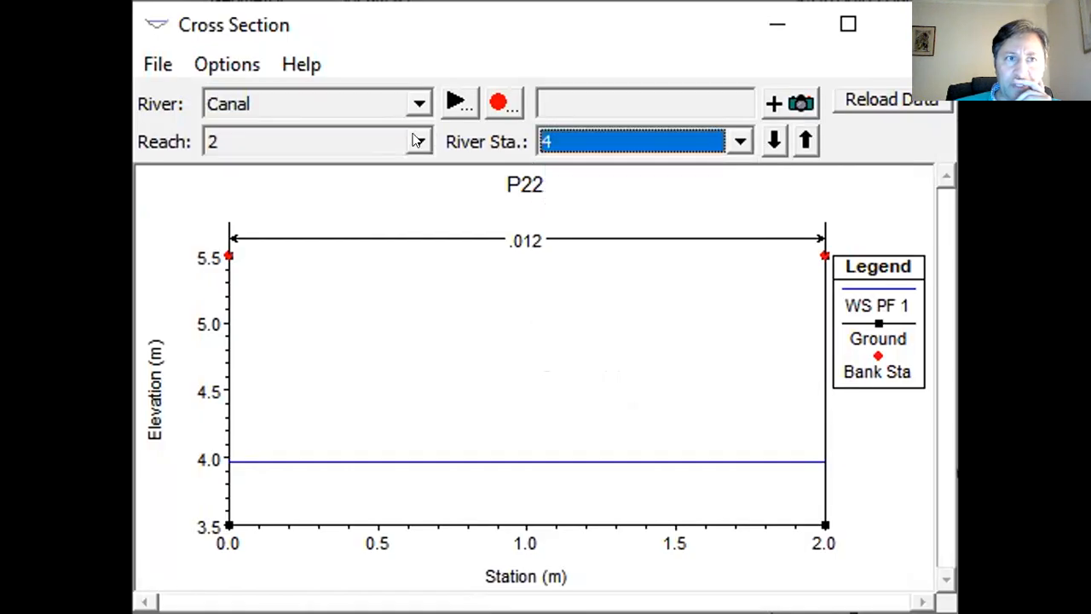
{"action": "left_click", "coordinate": [416, 141]}
{"action": "left_click", "coordinate": [336, 172]}
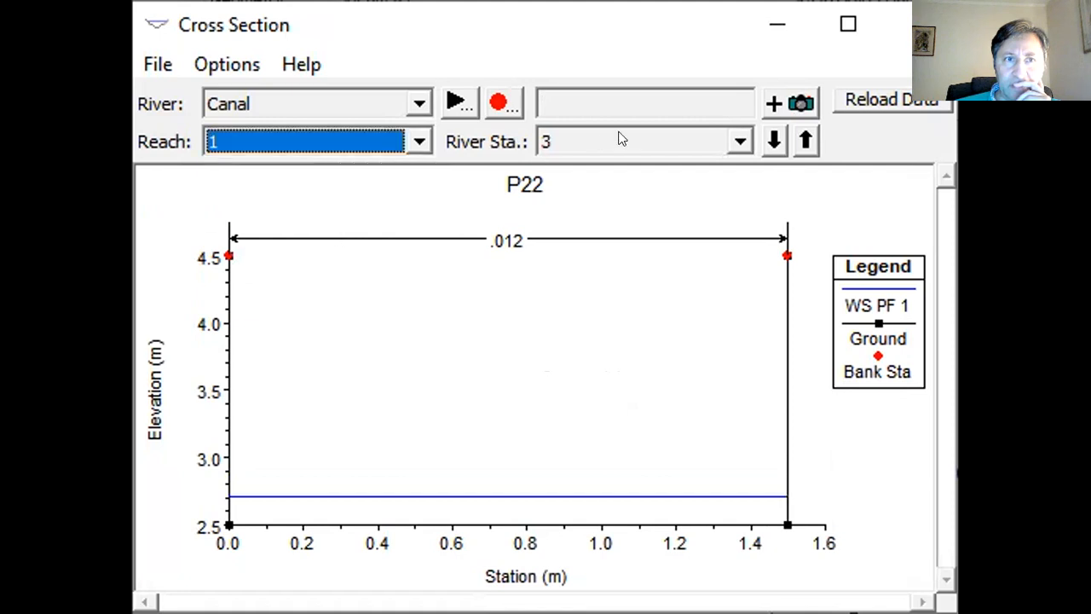
{"action": "left_click", "coordinate": [415, 140]}
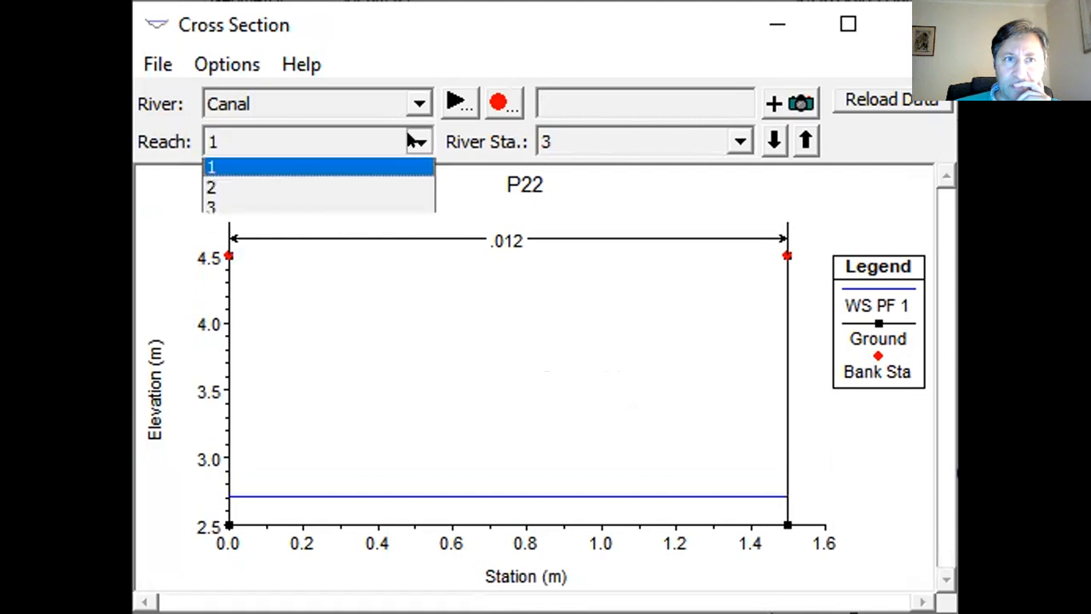
{"action": "left_click", "coordinate": [382, 207]}
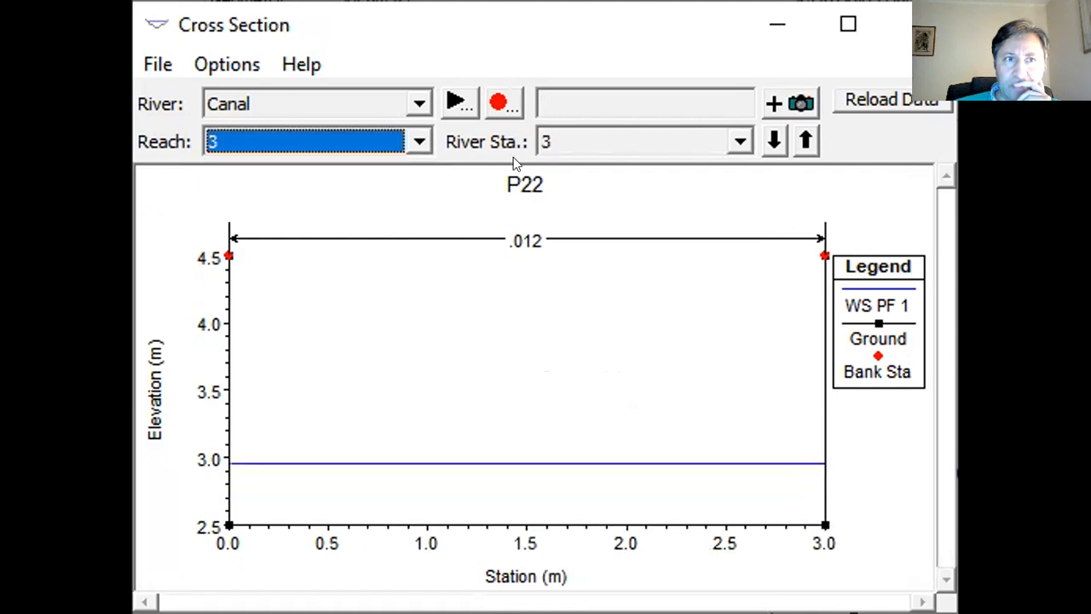
- Examine the reach 3 cross sections one by one from river station 0 upstream to station 0.42857*
{"action": "left_click", "coordinate": [744, 141]}
{"action": "left_click_drag", "start_coordinate": [740, 206], "coordinate": [743, 315]}
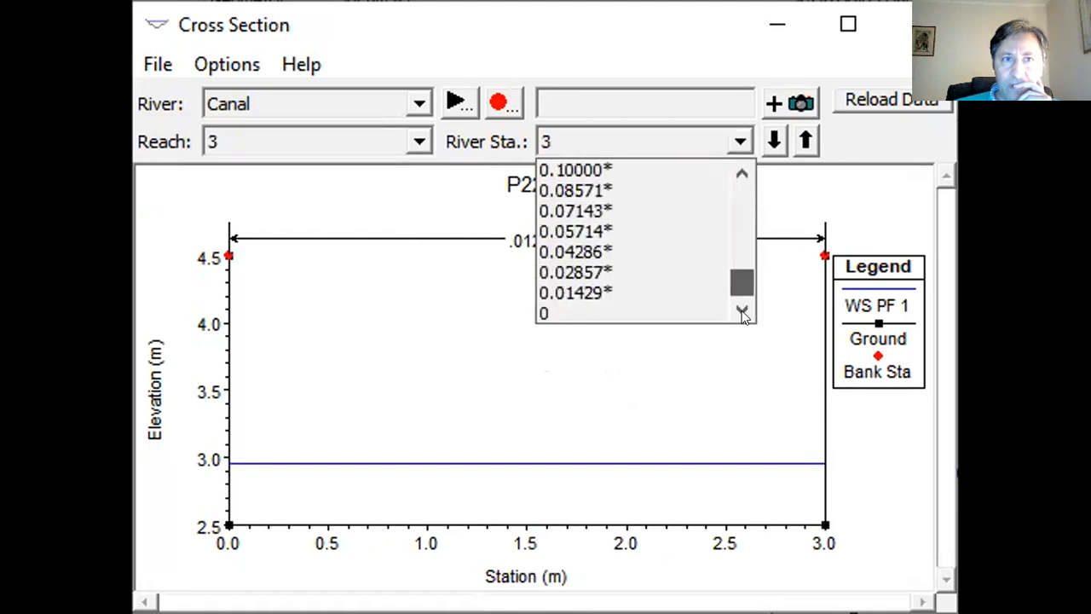
{"action": "left_click", "coordinate": [638, 312]}
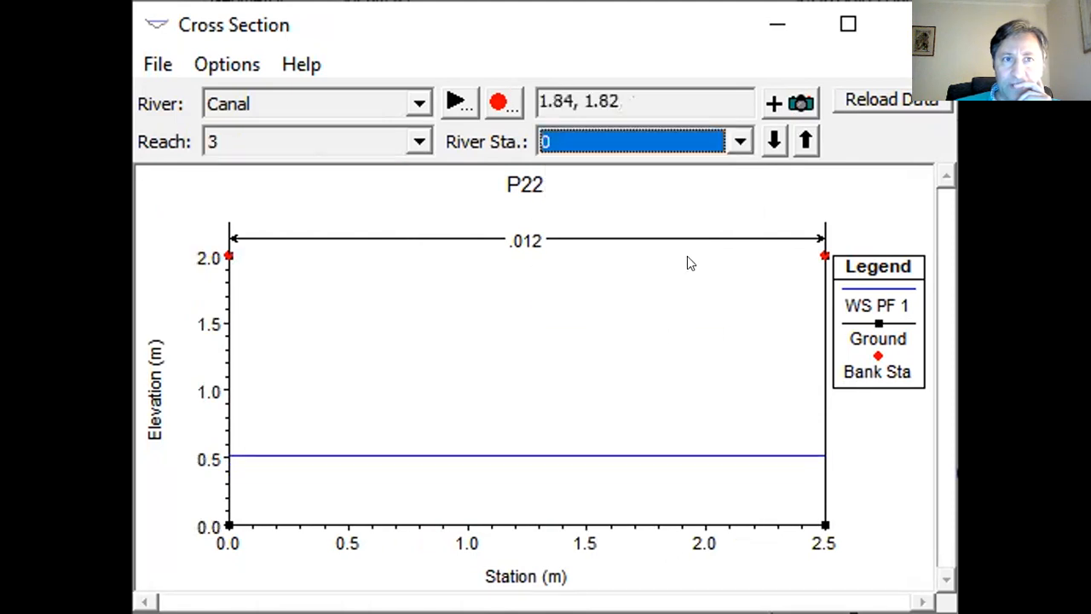
{"action": "left_click", "coordinate": [807, 141]}
{"action": "left_click", "coordinate": [806, 141]}
{"action": "left_click", "coordinate": [805, 141]}
{"action": "left_click", "coordinate": [804, 141]}
{"action": "left_click", "coordinate": [804, 140]}
{"action": "left_click", "coordinate": [804, 140]}
{"action": "left_click", "coordinate": [804, 141]}
{"action": "left_click", "coordinate": [804, 140]}
{"action": "left_click", "coordinate": [804, 141]}
{"action": "left_click", "coordinate": [804, 141]}
{"action": "left_click", "coordinate": [804, 140]}
{"action": "left_click", "coordinate": [804, 141]}
{"action": "left_click", "coordinate": [804, 141]}
{"action": "left_click", "coordinate": [804, 141]}
{"action": "left_click", "coordinate": [804, 141]}
{"action": "left_click", "coordinate": [804, 141]}
{"action": "left_click", "coordinate": [804, 141]}
{"action": "left_click", "coordinate": [804, 141]}
{"action": "left_click", "coordinate": [804, 141]}
{"action": "left_click", "coordinate": [804, 140]}
{"action": "left_click", "coordinate": [803, 140]}
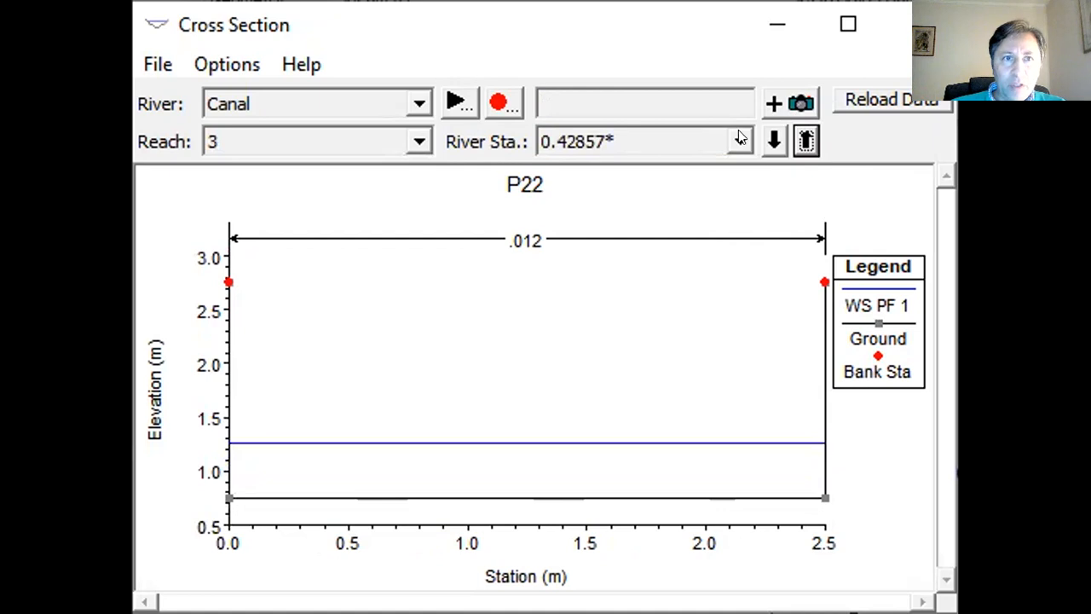
- Compare the water surface at river stations 1 and 2 of reach 3 by alternating between their cross sections
{"action": "left_click", "coordinate": [739, 140]}
{"action": "left_click_drag", "start_coordinate": [735, 253], "coordinate": [743, 214]}
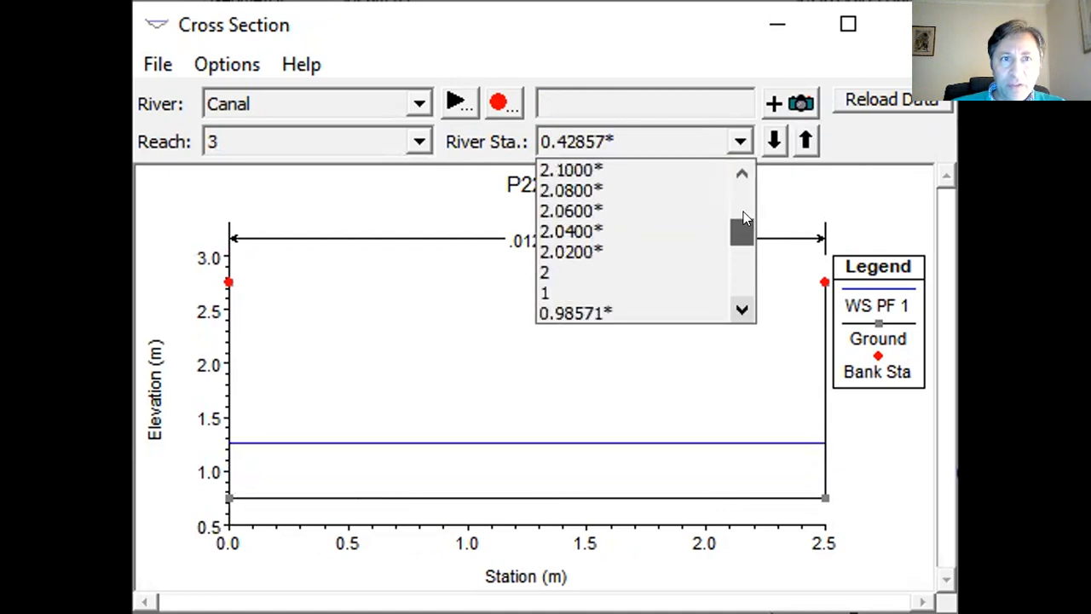
{"action": "left_click", "coordinate": [621, 292]}
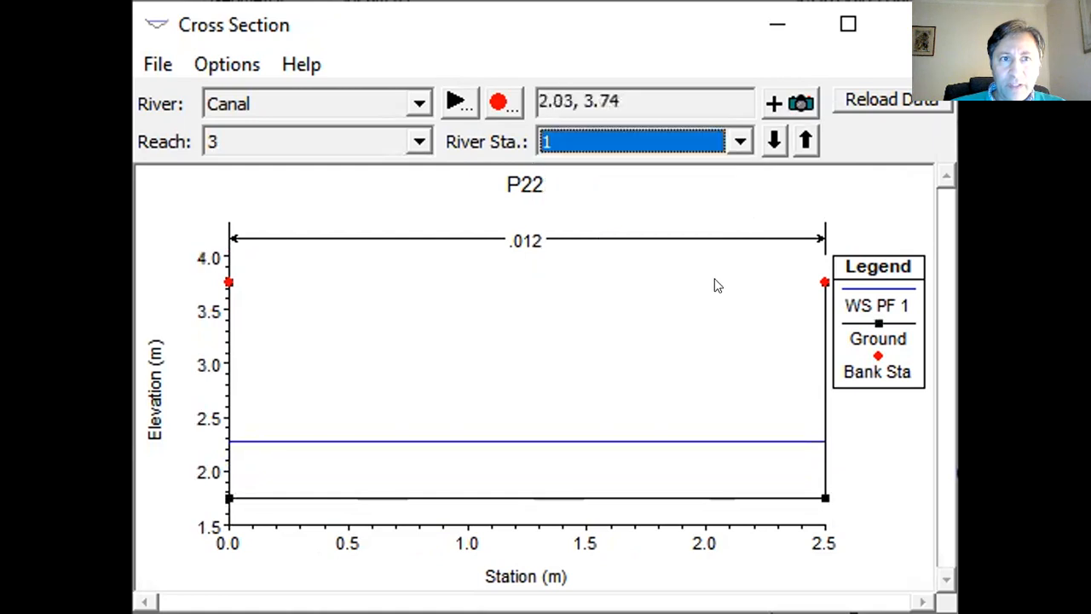
{"action": "left_click", "coordinate": [802, 139]}
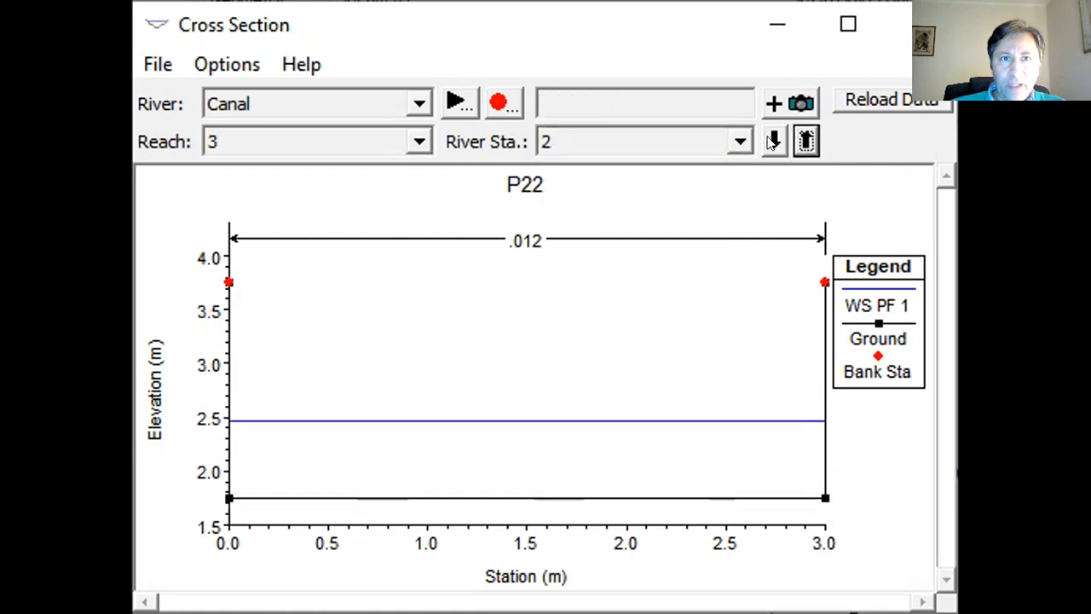
{"action": "left_click", "coordinate": [772, 142]}
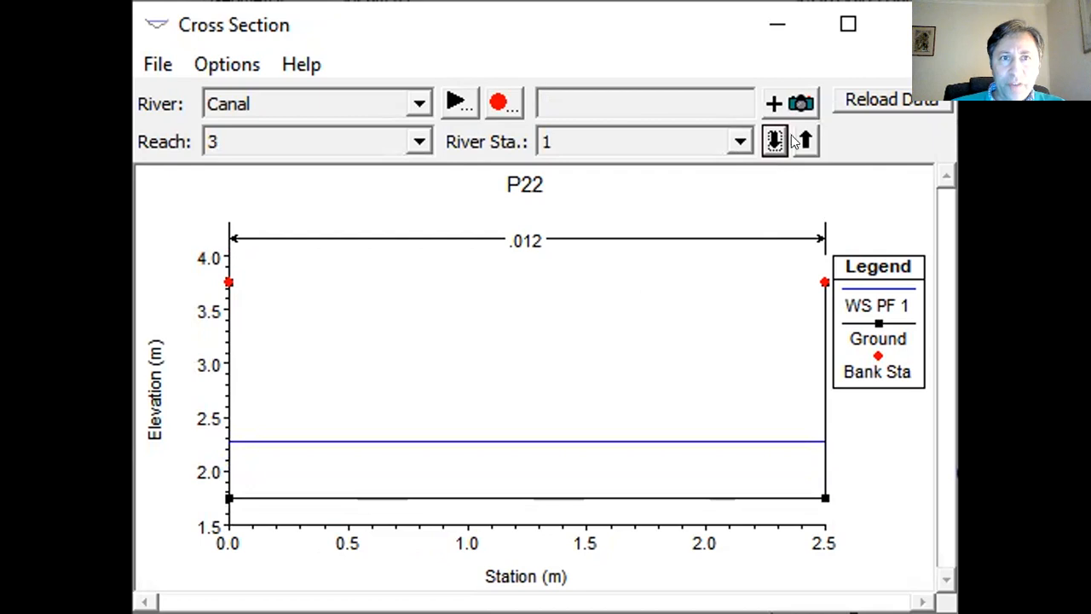
{"action": "left_click", "coordinate": [802, 140]}
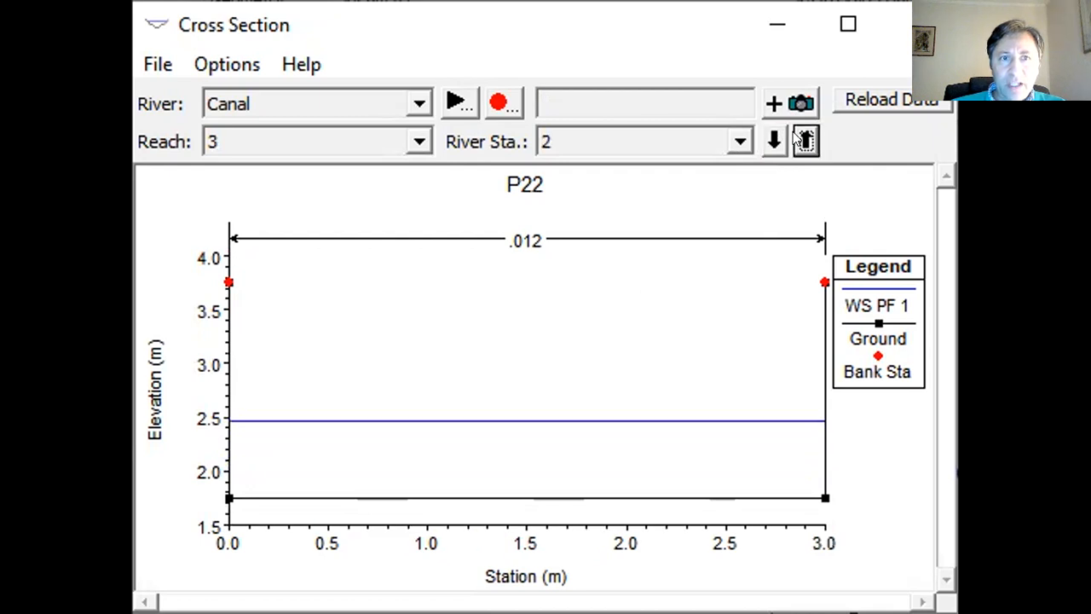
{"action": "left_click", "coordinate": [772, 142]}
{"action": "left_click", "coordinate": [804, 140]}
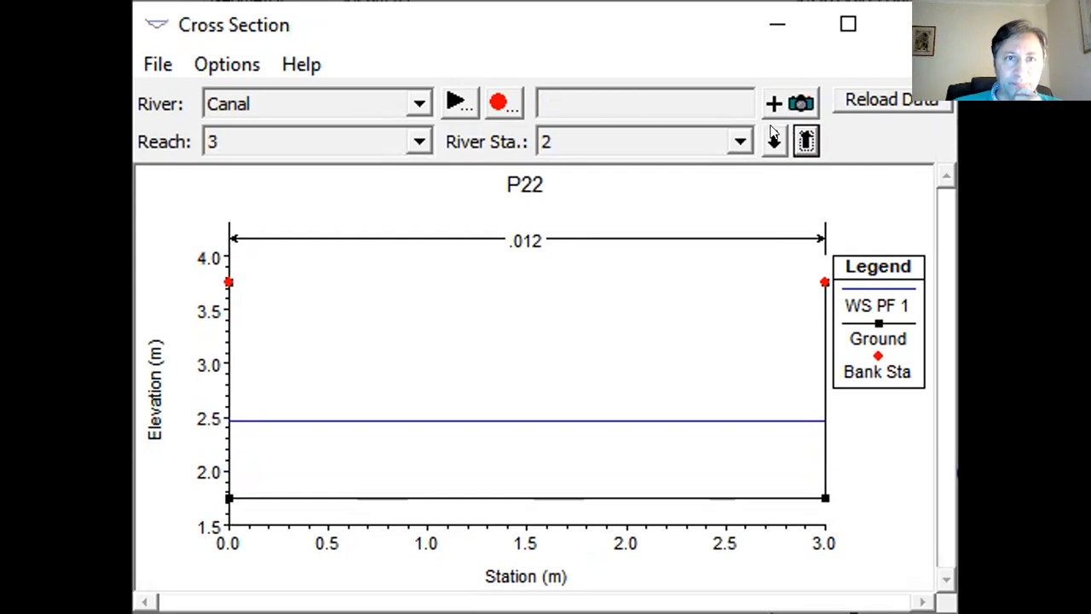
- Step through the reach 3 cross sections just upstream of station 2 and back downstream to station 0.98571*
{"action": "left_click", "coordinate": [803, 140]}
{"action": "left_click", "coordinate": [803, 141]}
{"action": "left_click", "coordinate": [803, 141]}
{"action": "left_click", "coordinate": [803, 141]}
{"action": "left_click", "coordinate": [803, 141]}
{"action": "left_click", "coordinate": [803, 141]}
{"action": "left_click", "coordinate": [772, 141]}
{"action": "left_click", "coordinate": [772, 141]}
{"action": "left_click", "coordinate": [772, 141]}
{"action": "left_click", "coordinate": [772, 141]}
{"action": "left_click", "coordinate": [772, 141]}
{"action": "left_click", "coordinate": [772, 141]}
{"action": "left_click", "coordinate": [772, 141]}
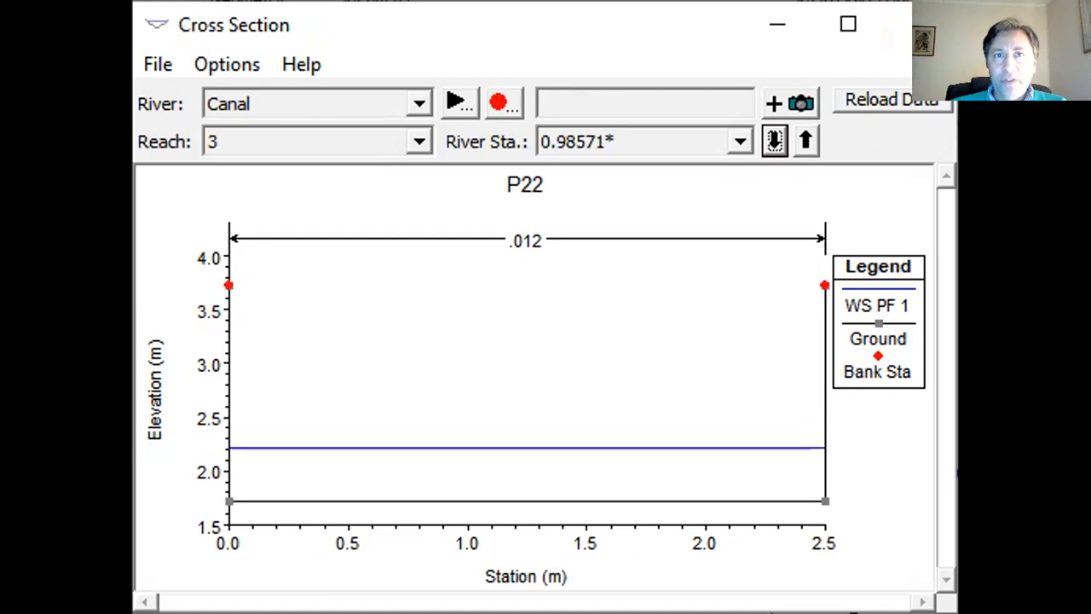
- Switch to the errors, warnings and notes for Plan 01 and review the entries for reach 3
{"action": "key", "text": "alt+Tab"}
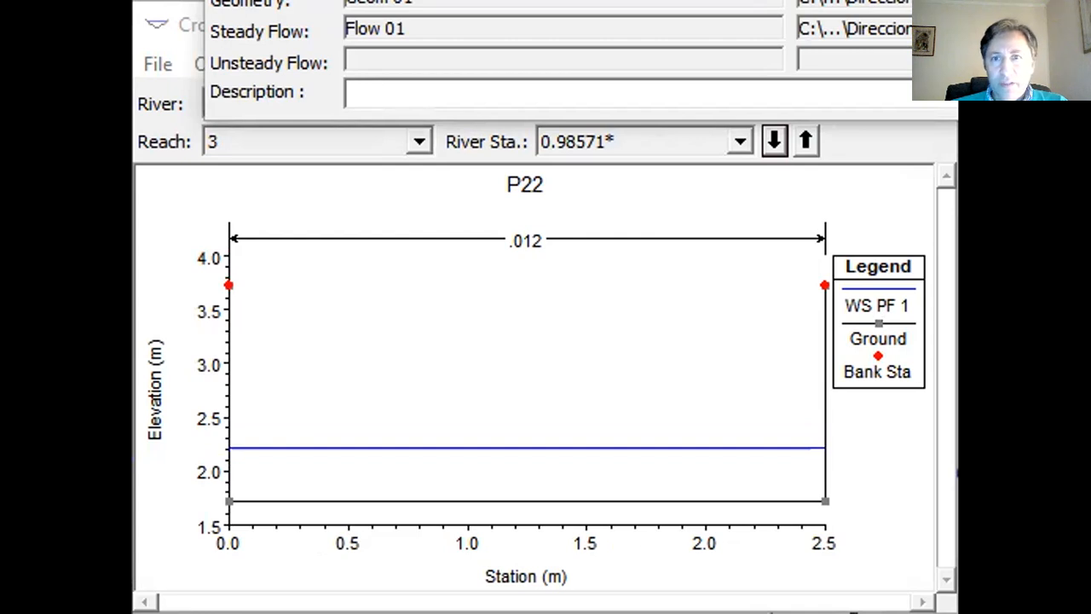
{"action": "scroll", "coordinate": [309, 295], "scroll_direction": "down", "scroll_amount": 1}
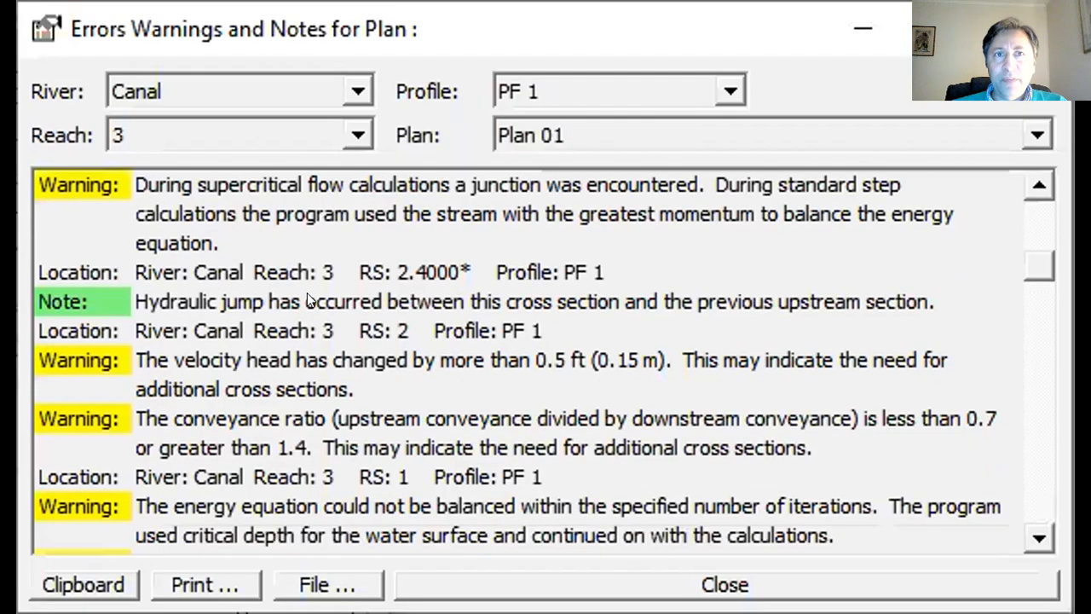
{"action": "scroll", "coordinate": [1023, 273], "scroll_direction": "up", "scroll_amount": 1}
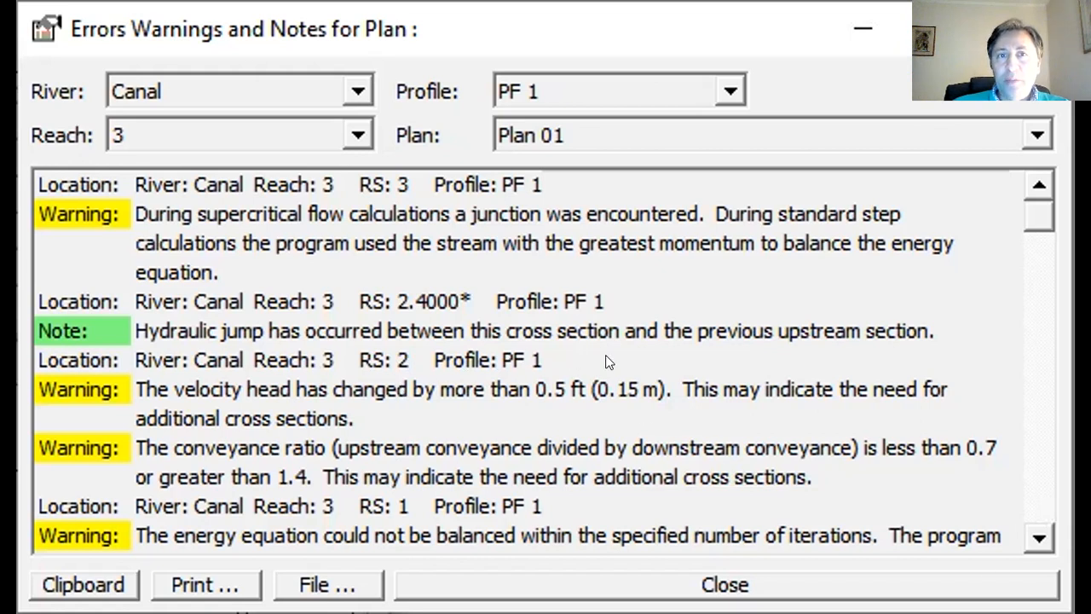
{"action": "scroll", "coordinate": [608, 362], "scroll_direction": "down", "scroll_amount": 2}
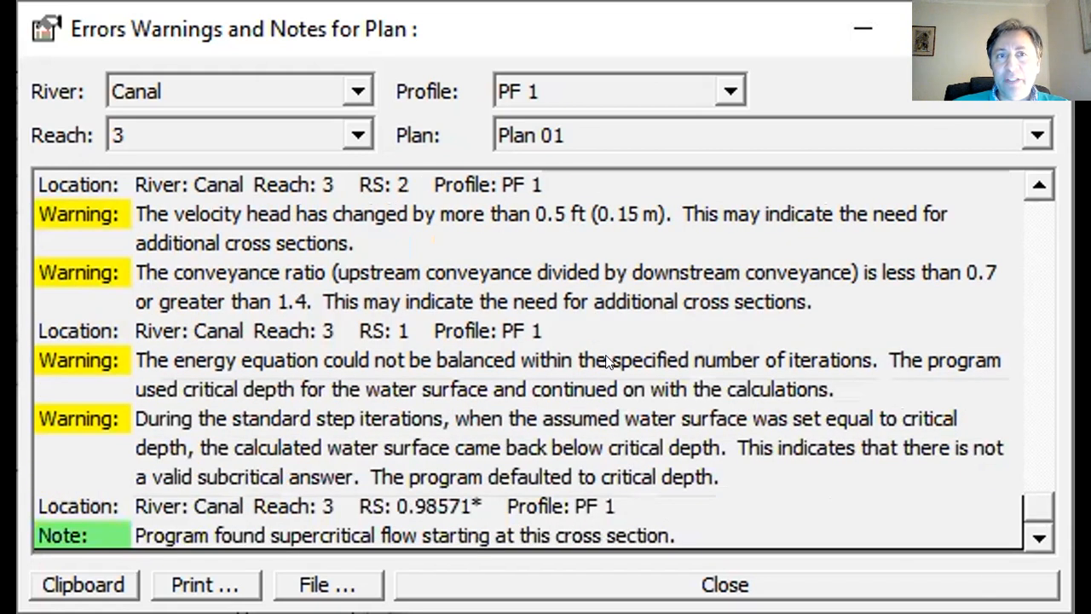